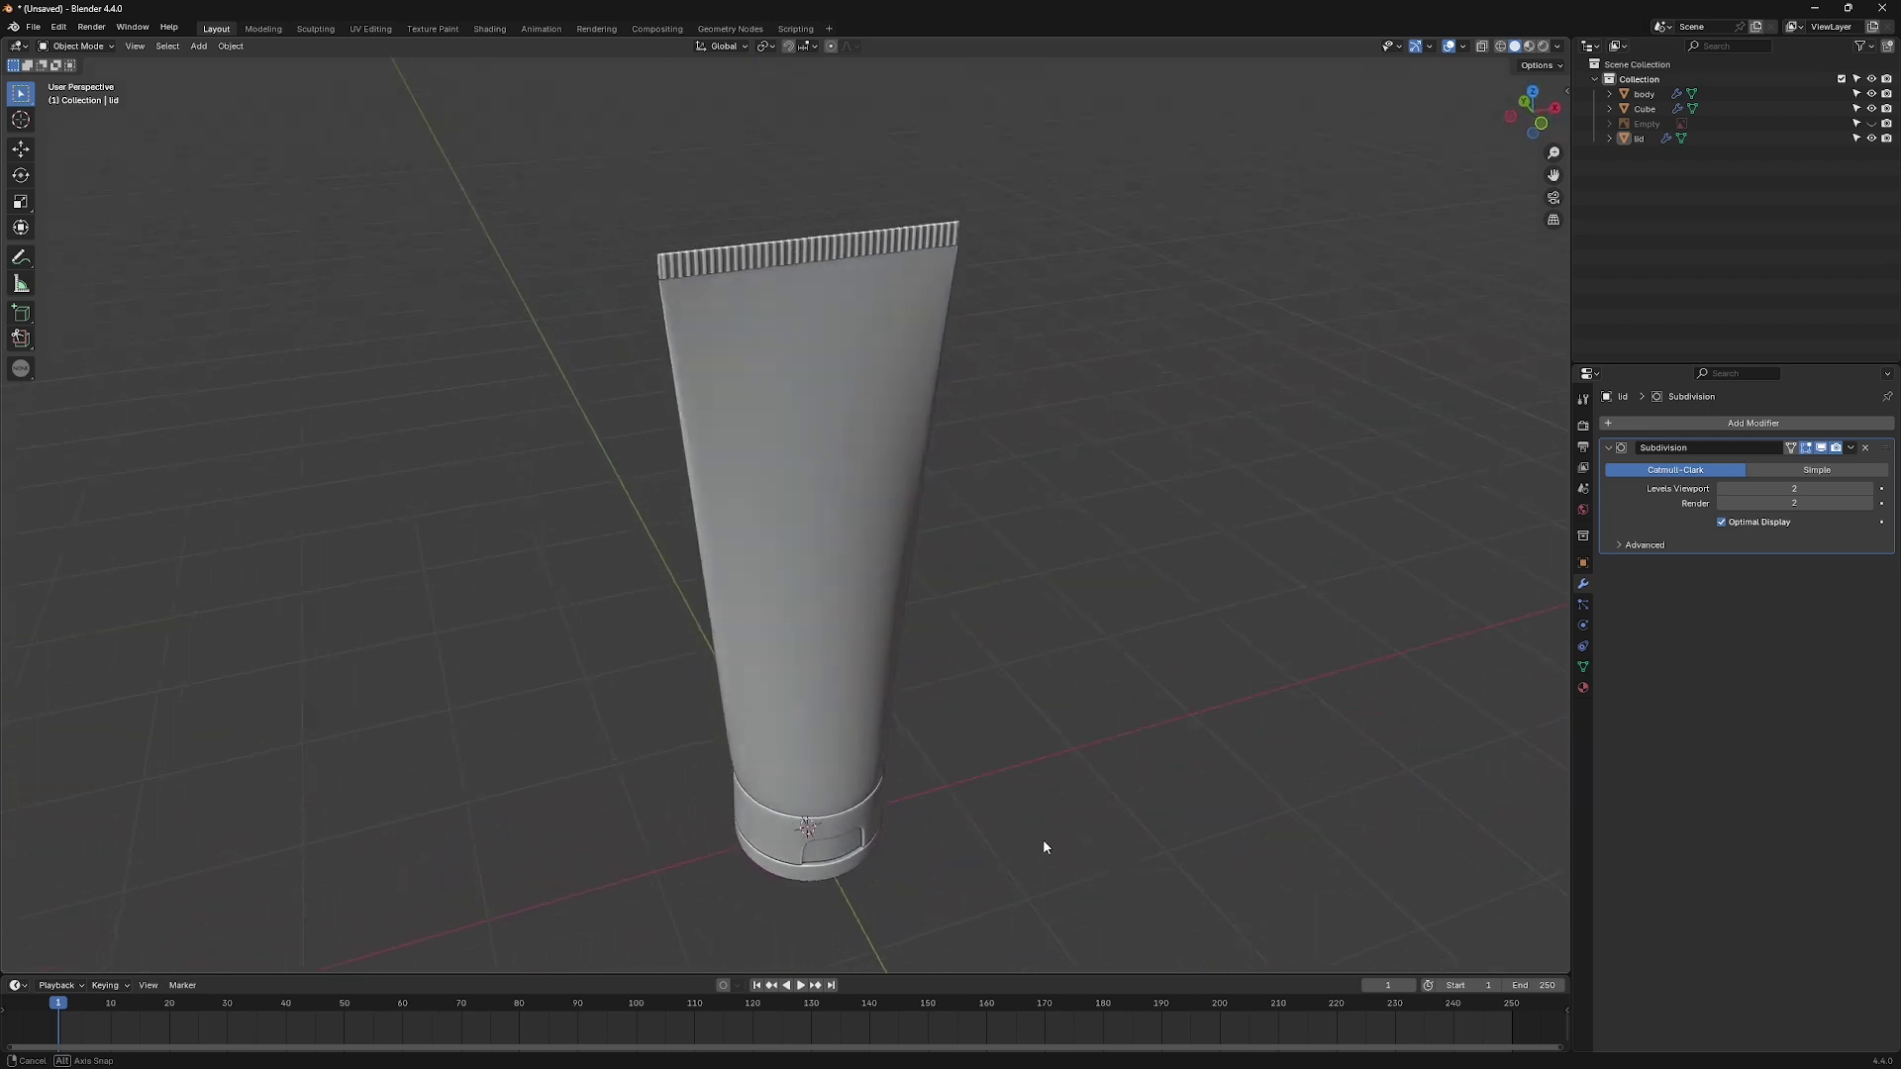
scroll(1042, 847, up, 3)
Orbit around the finished squeeze tube to inspect it from front and tilted angles.
middle_drag(801, 410, 789, 457)
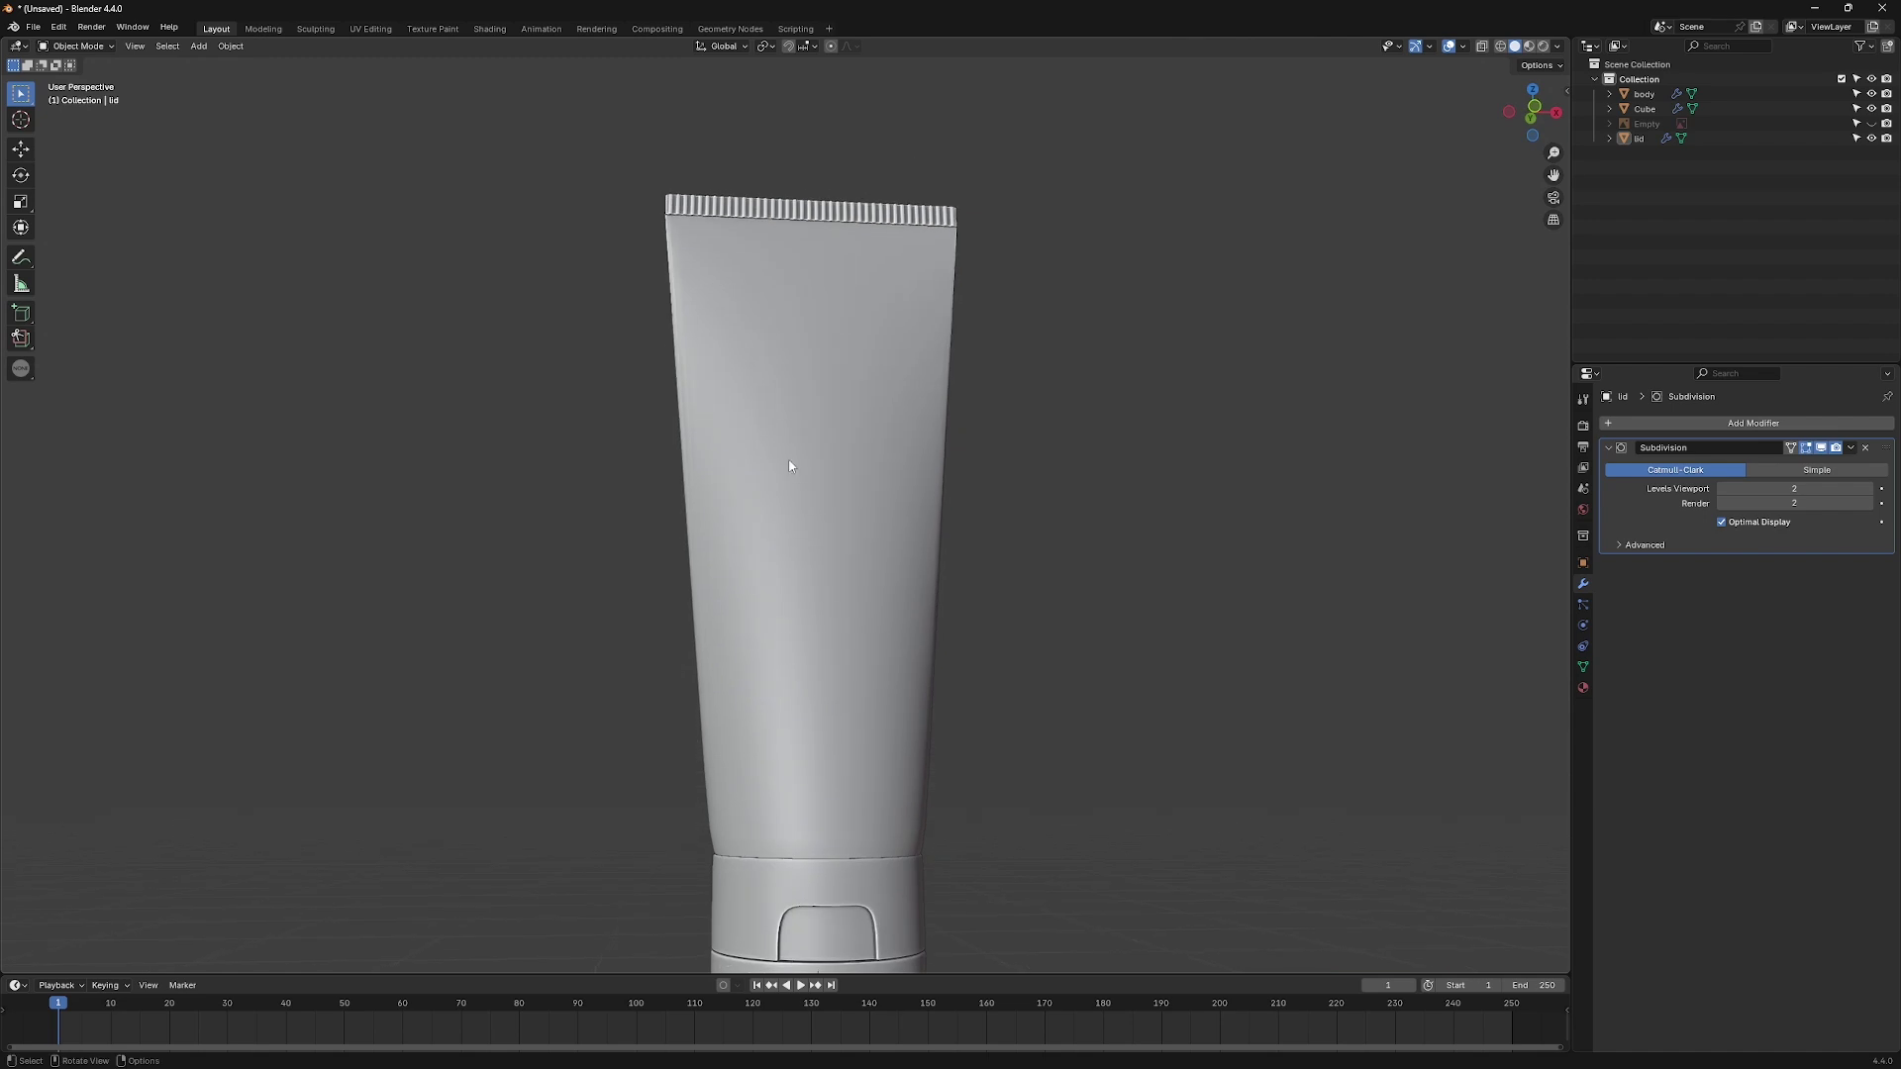
scroll(789, 457, down, 3)
middle_drag(887, 794, 910, 881)
scroll(778, 614, up, 3)
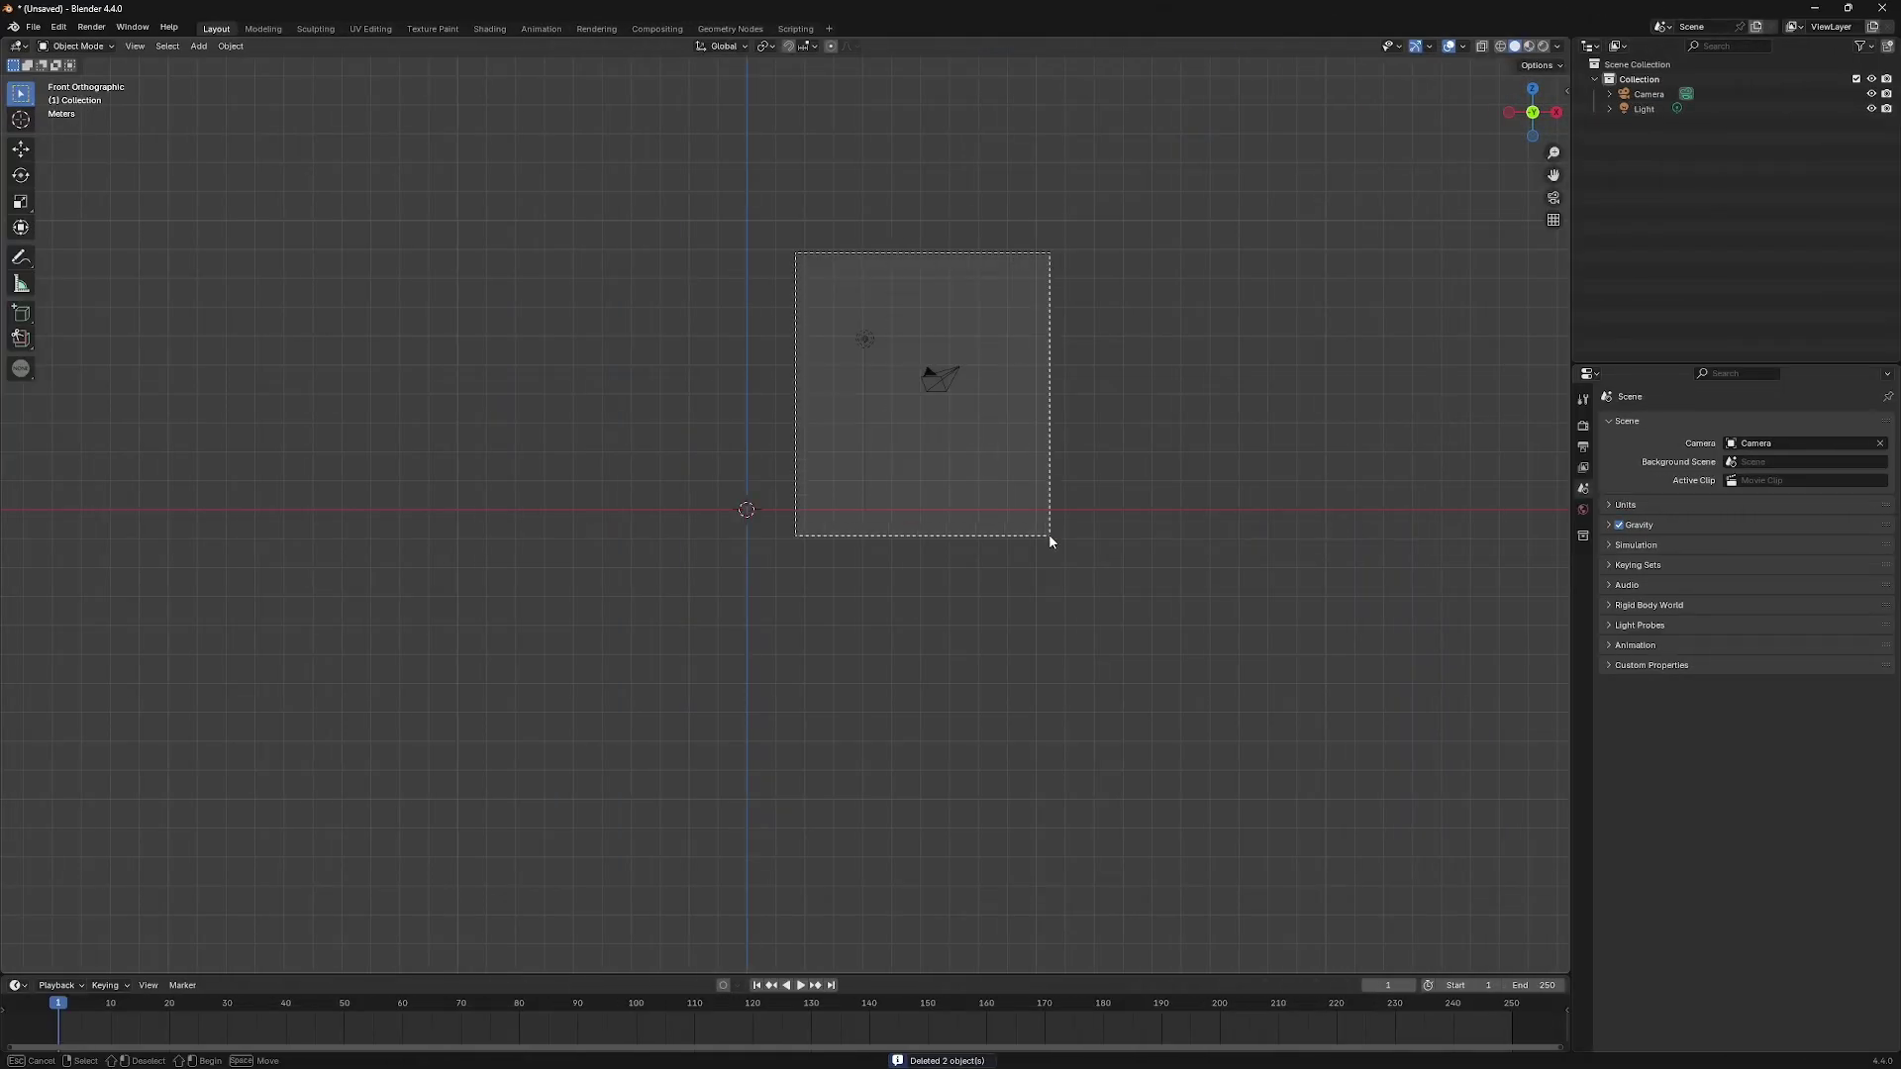
Delete the camera and light, then add the tube photo as a half-transparent reference image.
drag(797, 256, 1049, 538)
key(x)
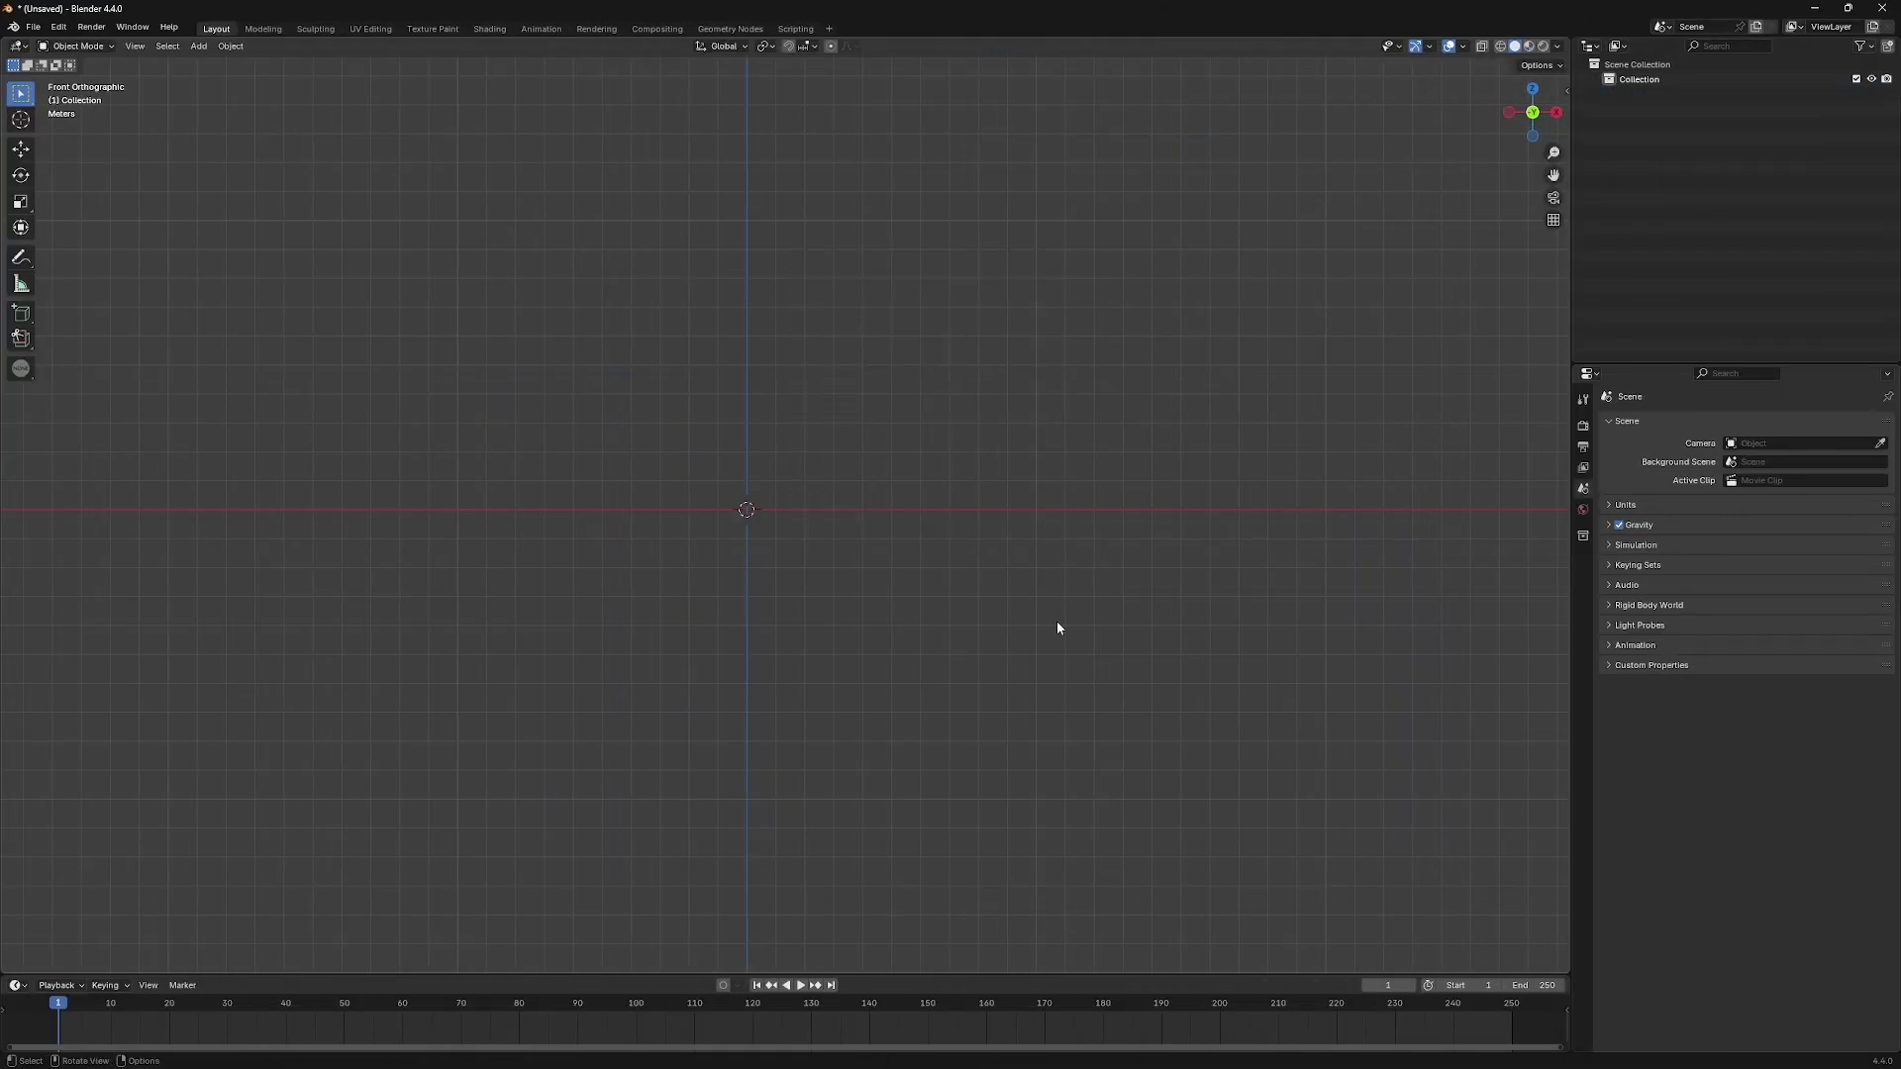
key(shift+a)
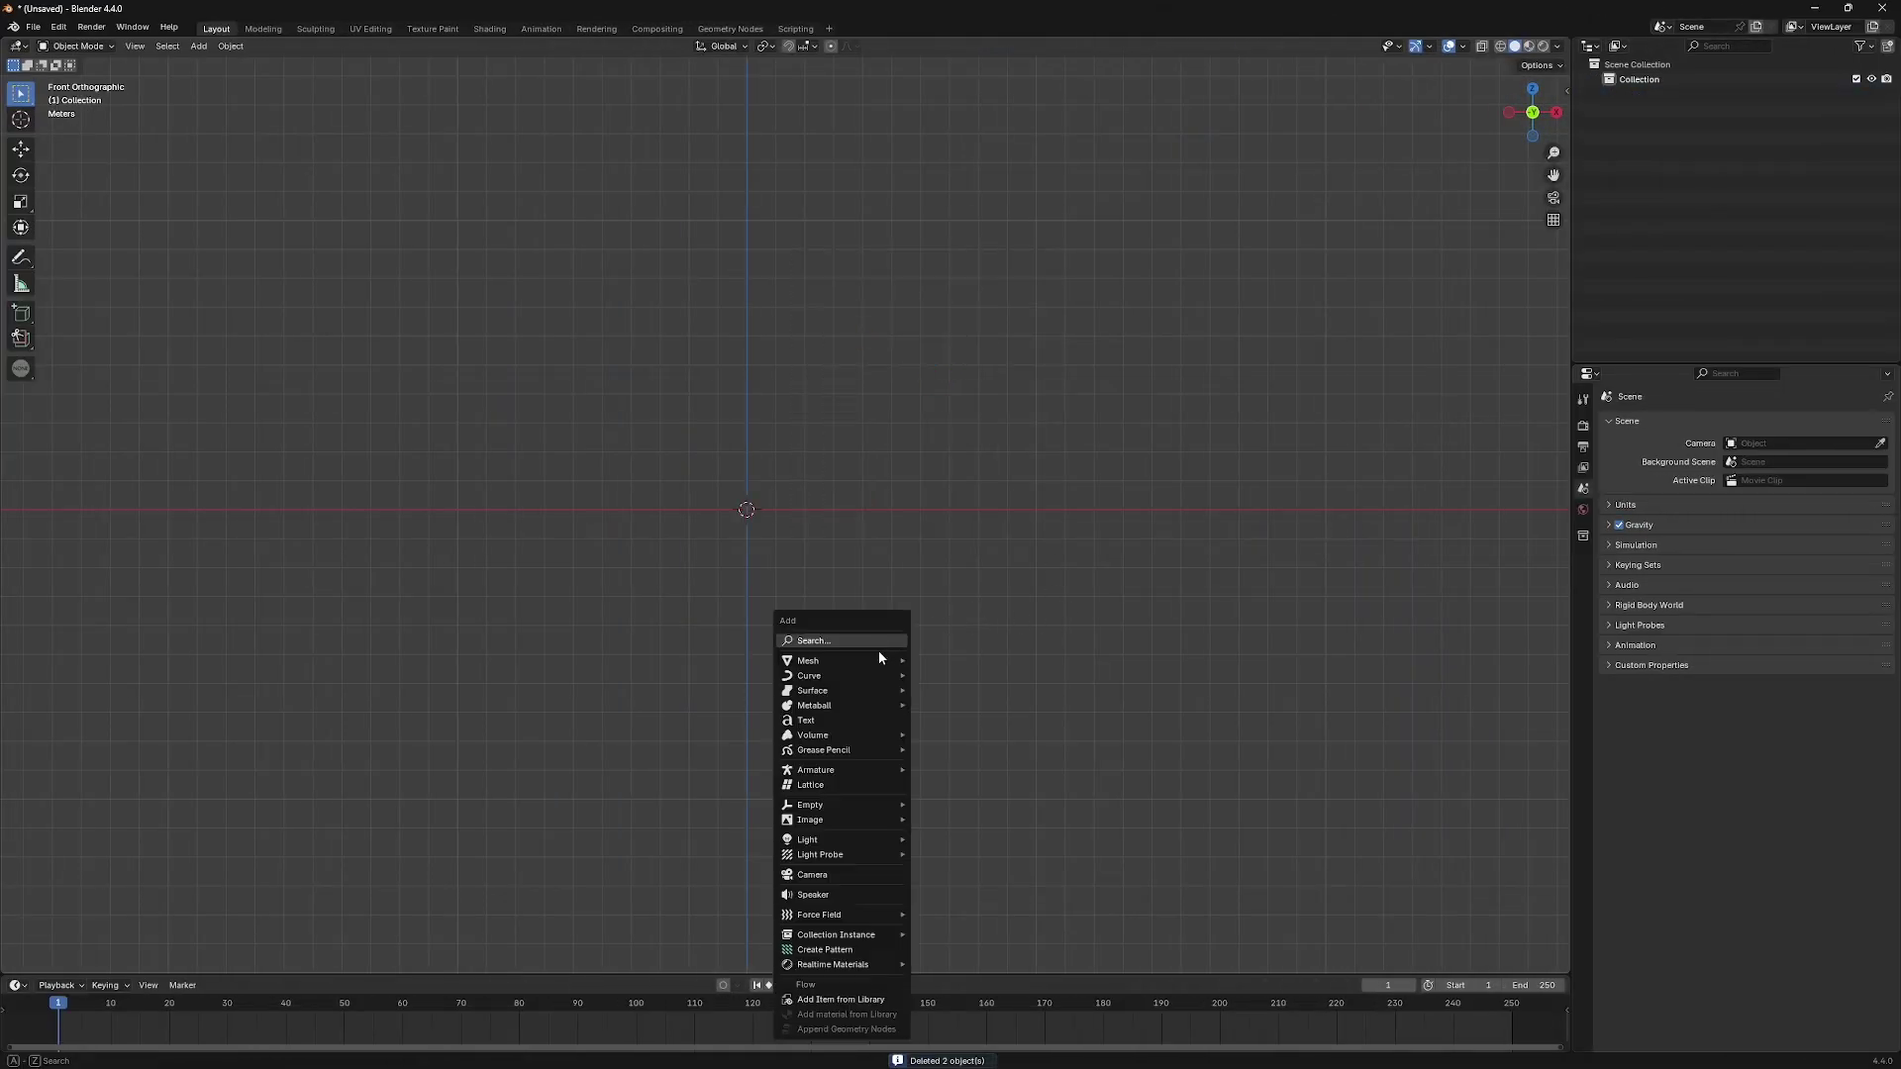
mouse_move(831, 820)
click(932, 820)
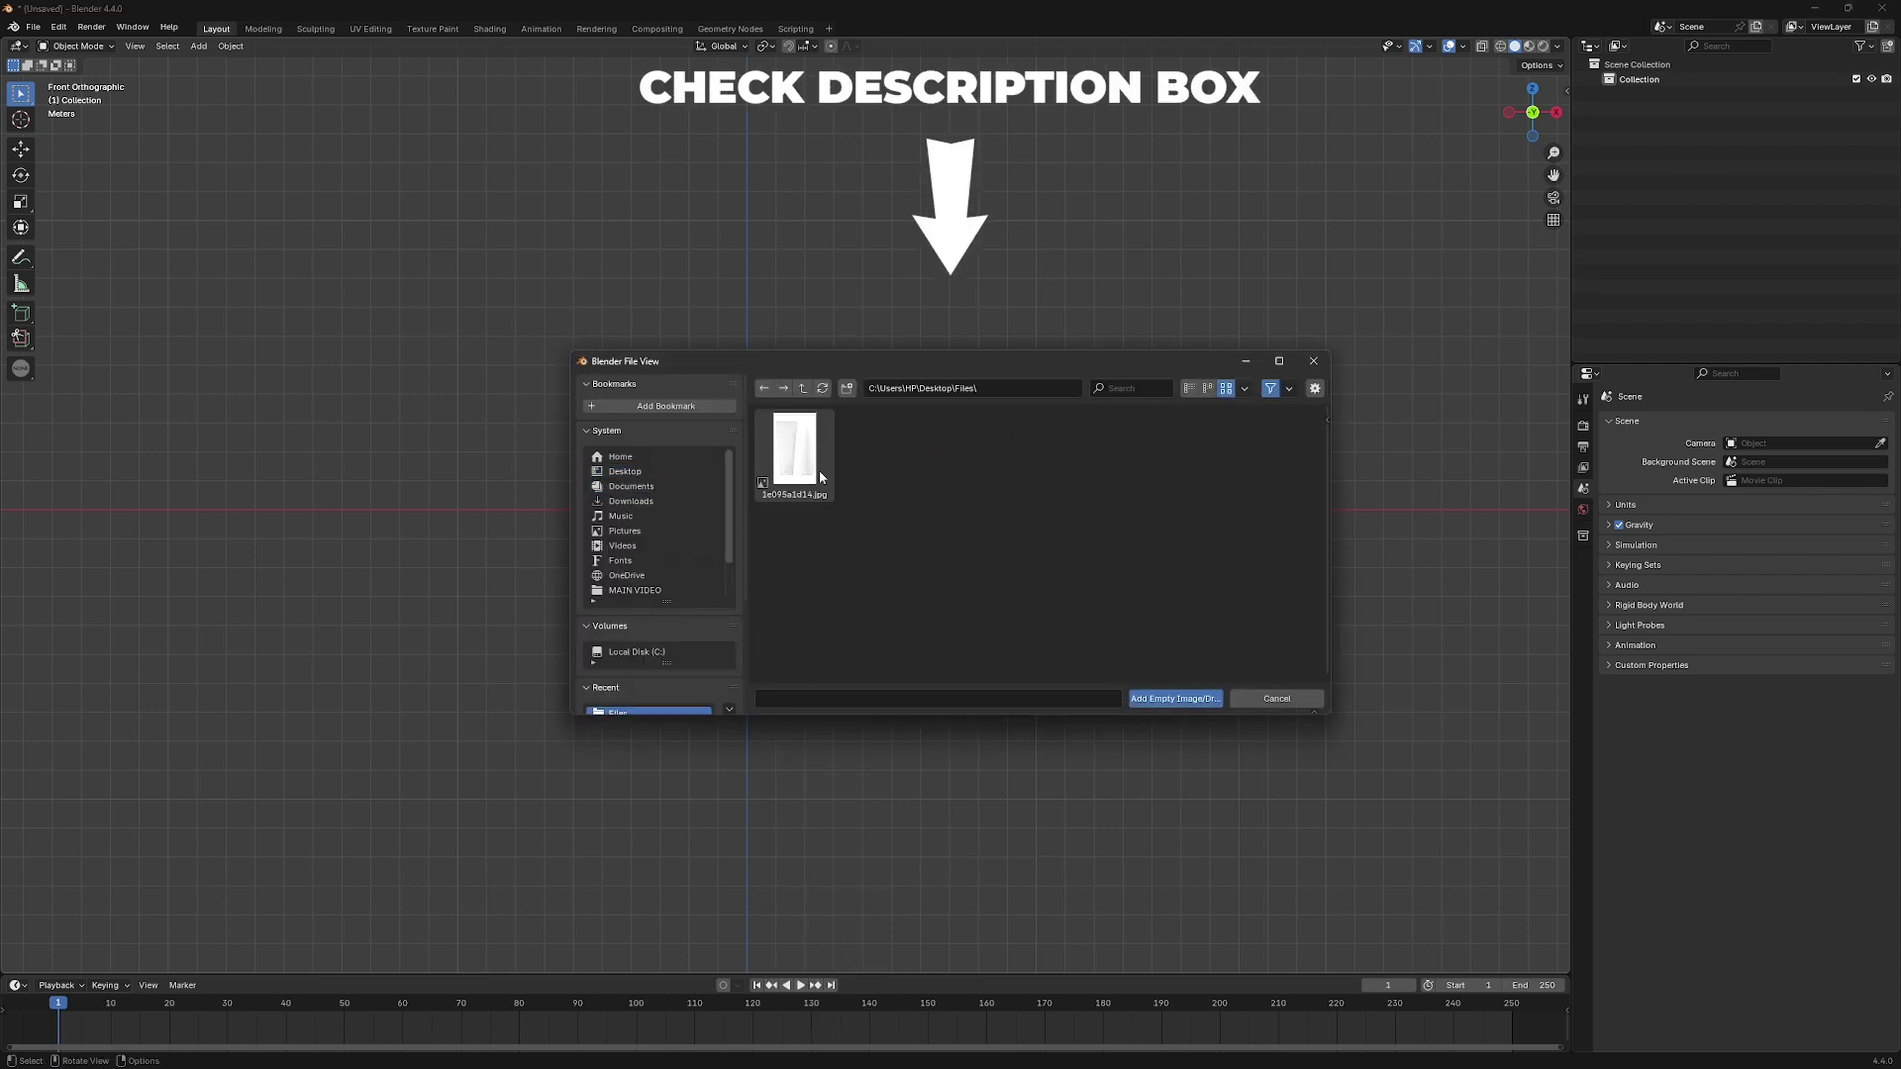
click(1155, 702)
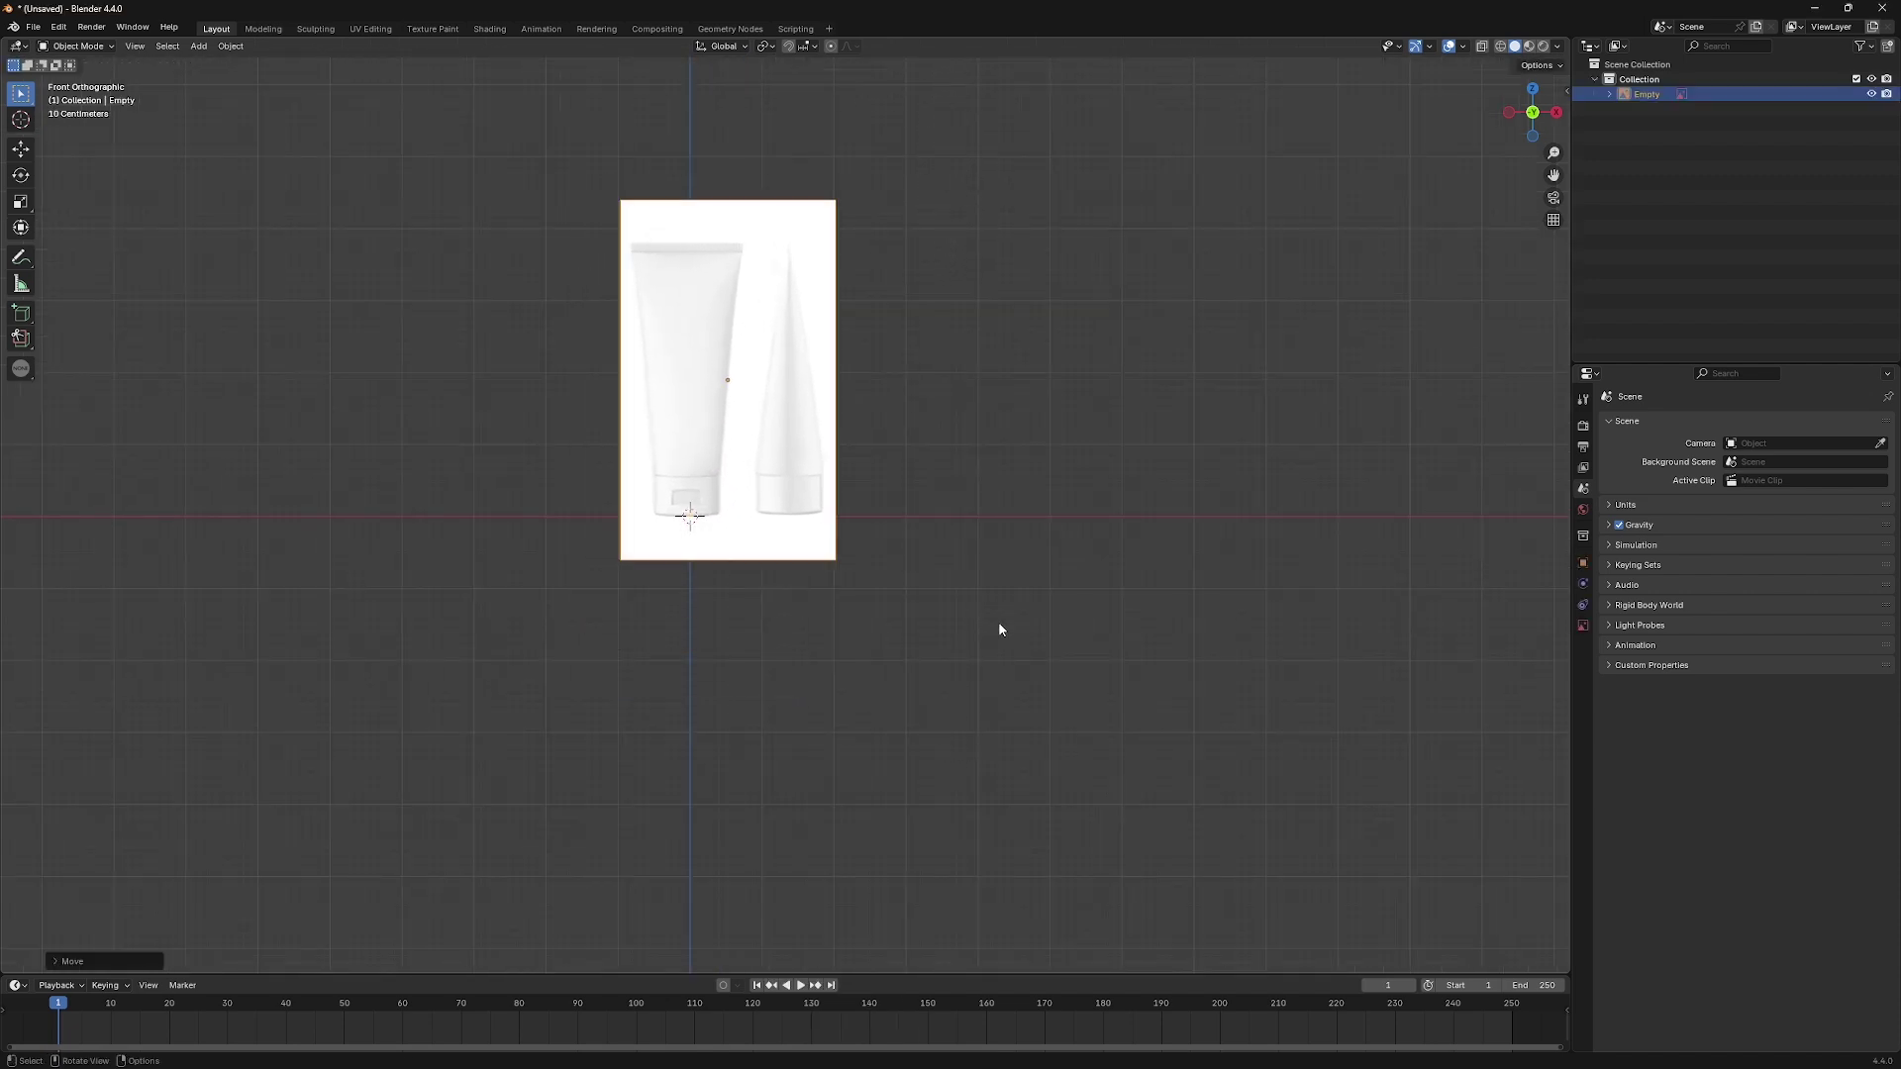
click(1720, 596)
drag(1841, 596, 1799, 596)
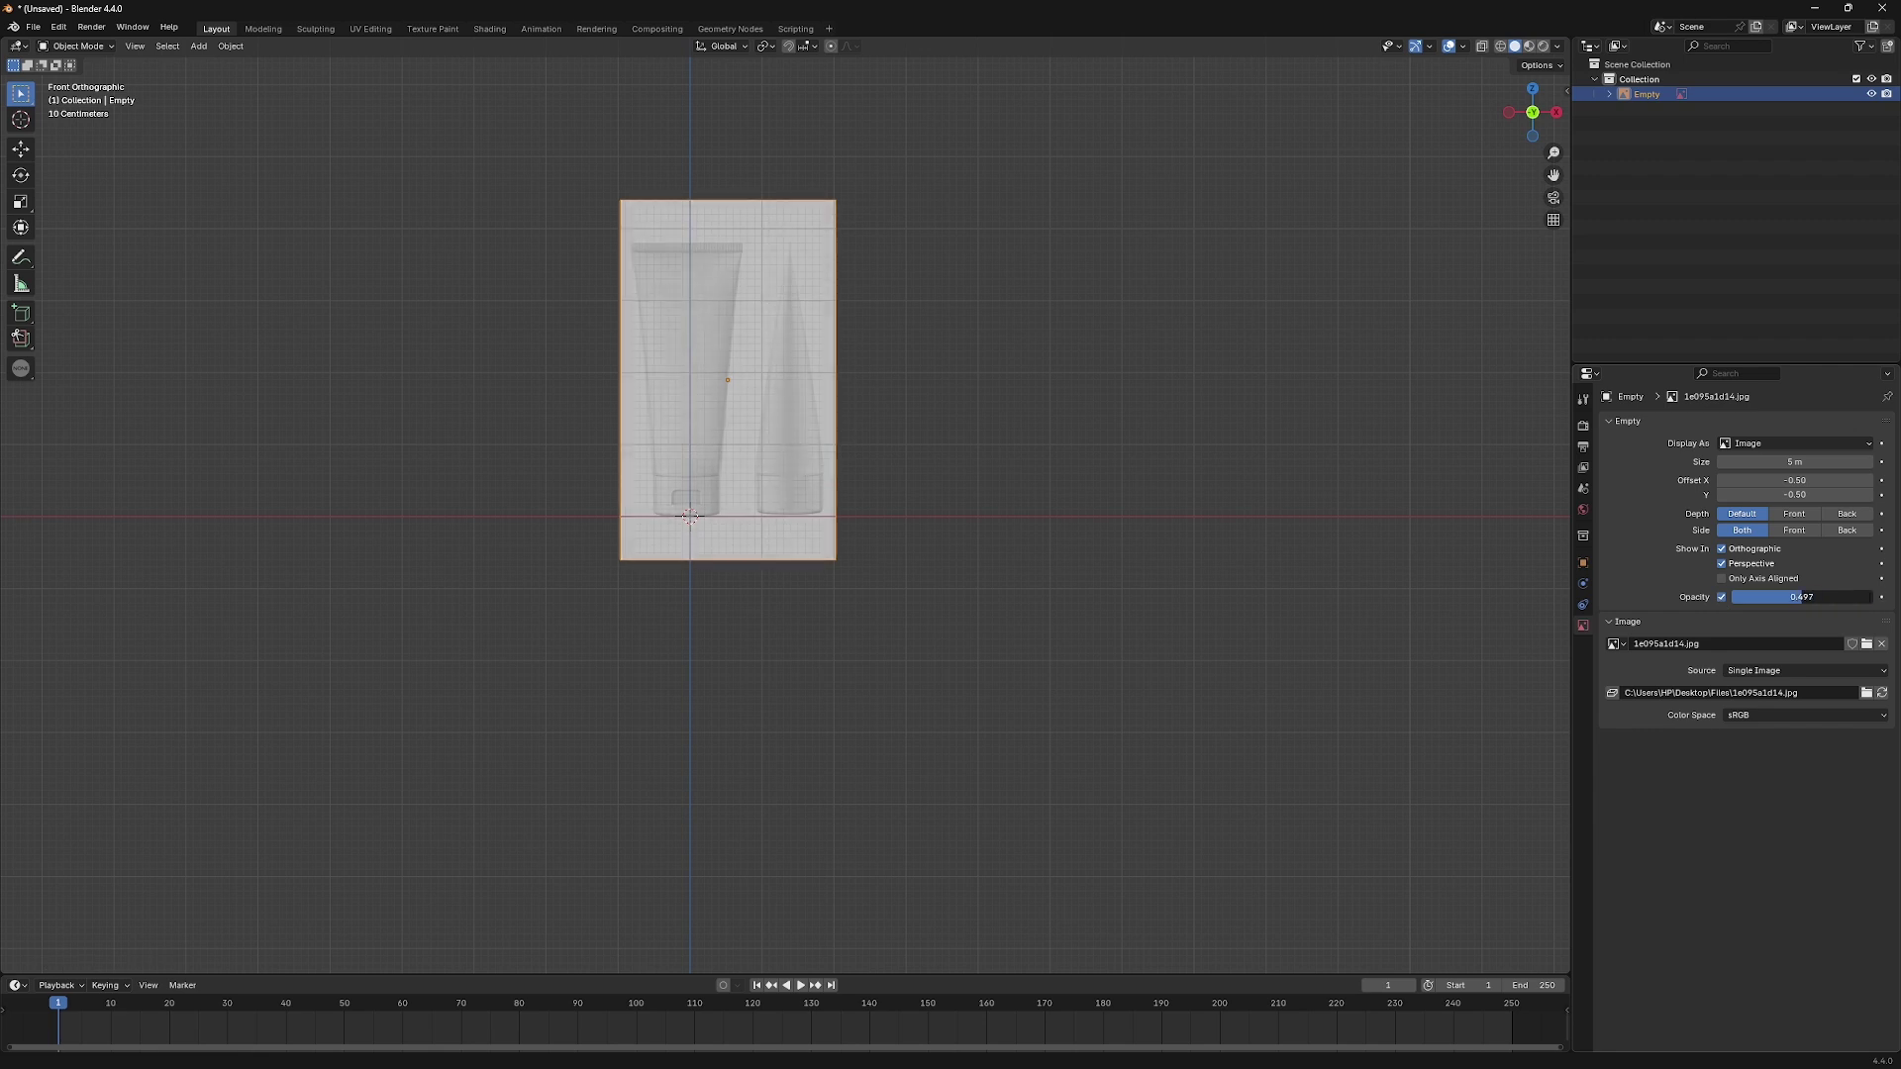
scroll(683, 512, up, 4)
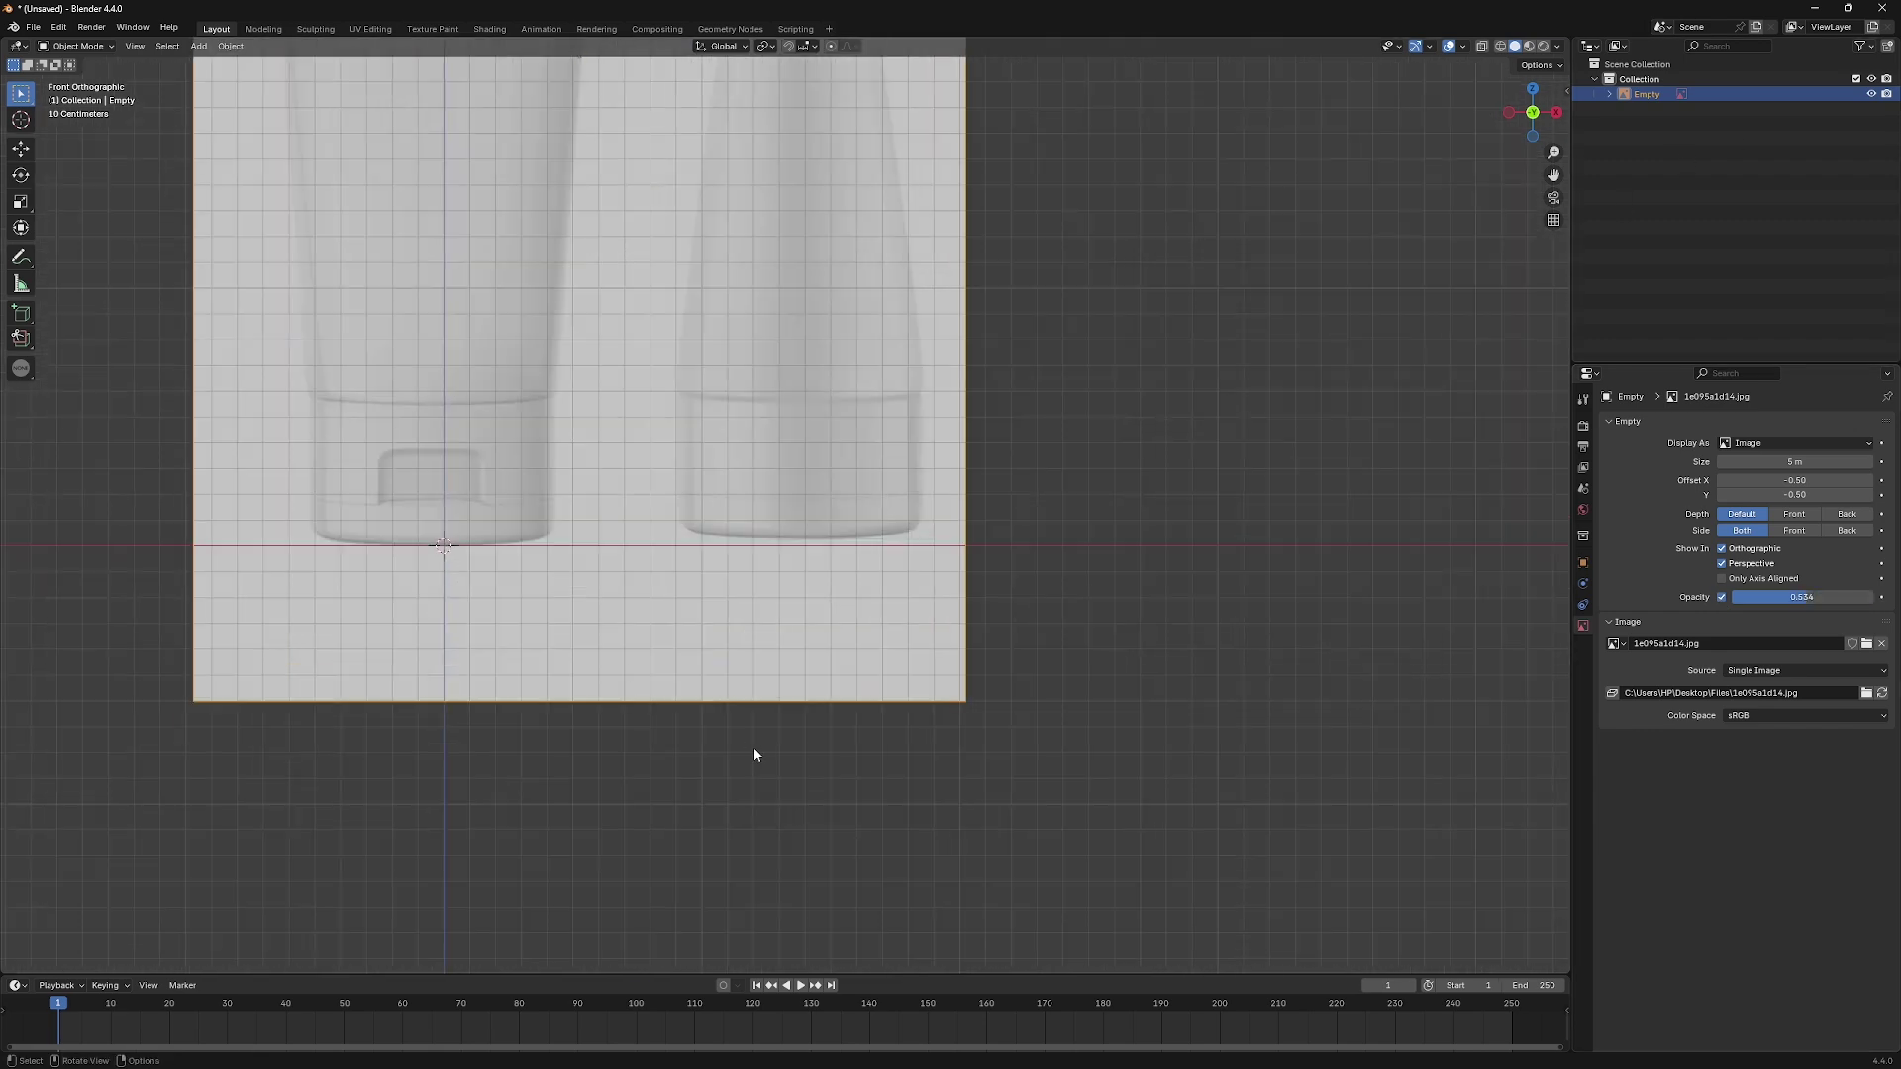
Move the reference so the cap base sits on the ground line, centred in front view.
key(g)
click(768, 750)
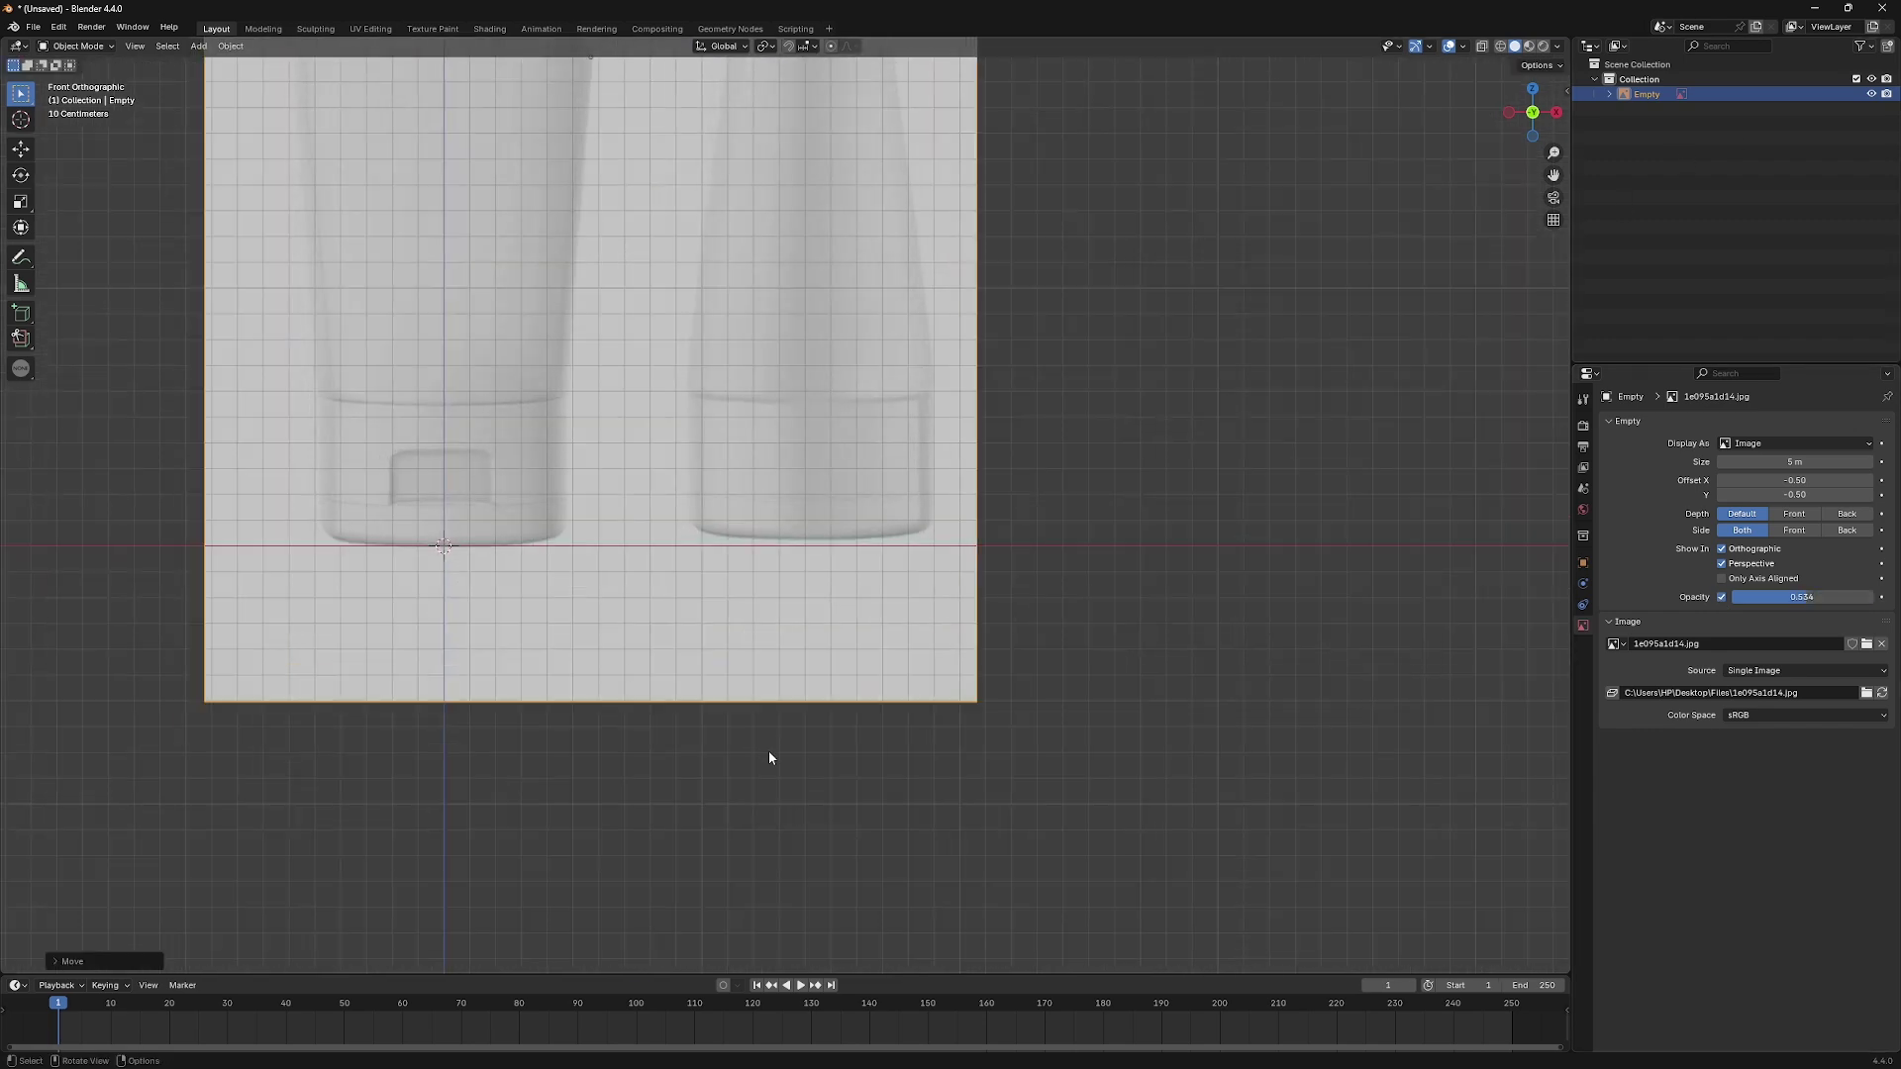
mouse_move(767, 749)
middle_down()
mouse_move(958, 710)
mouse_move(798, 709)
middle_up()
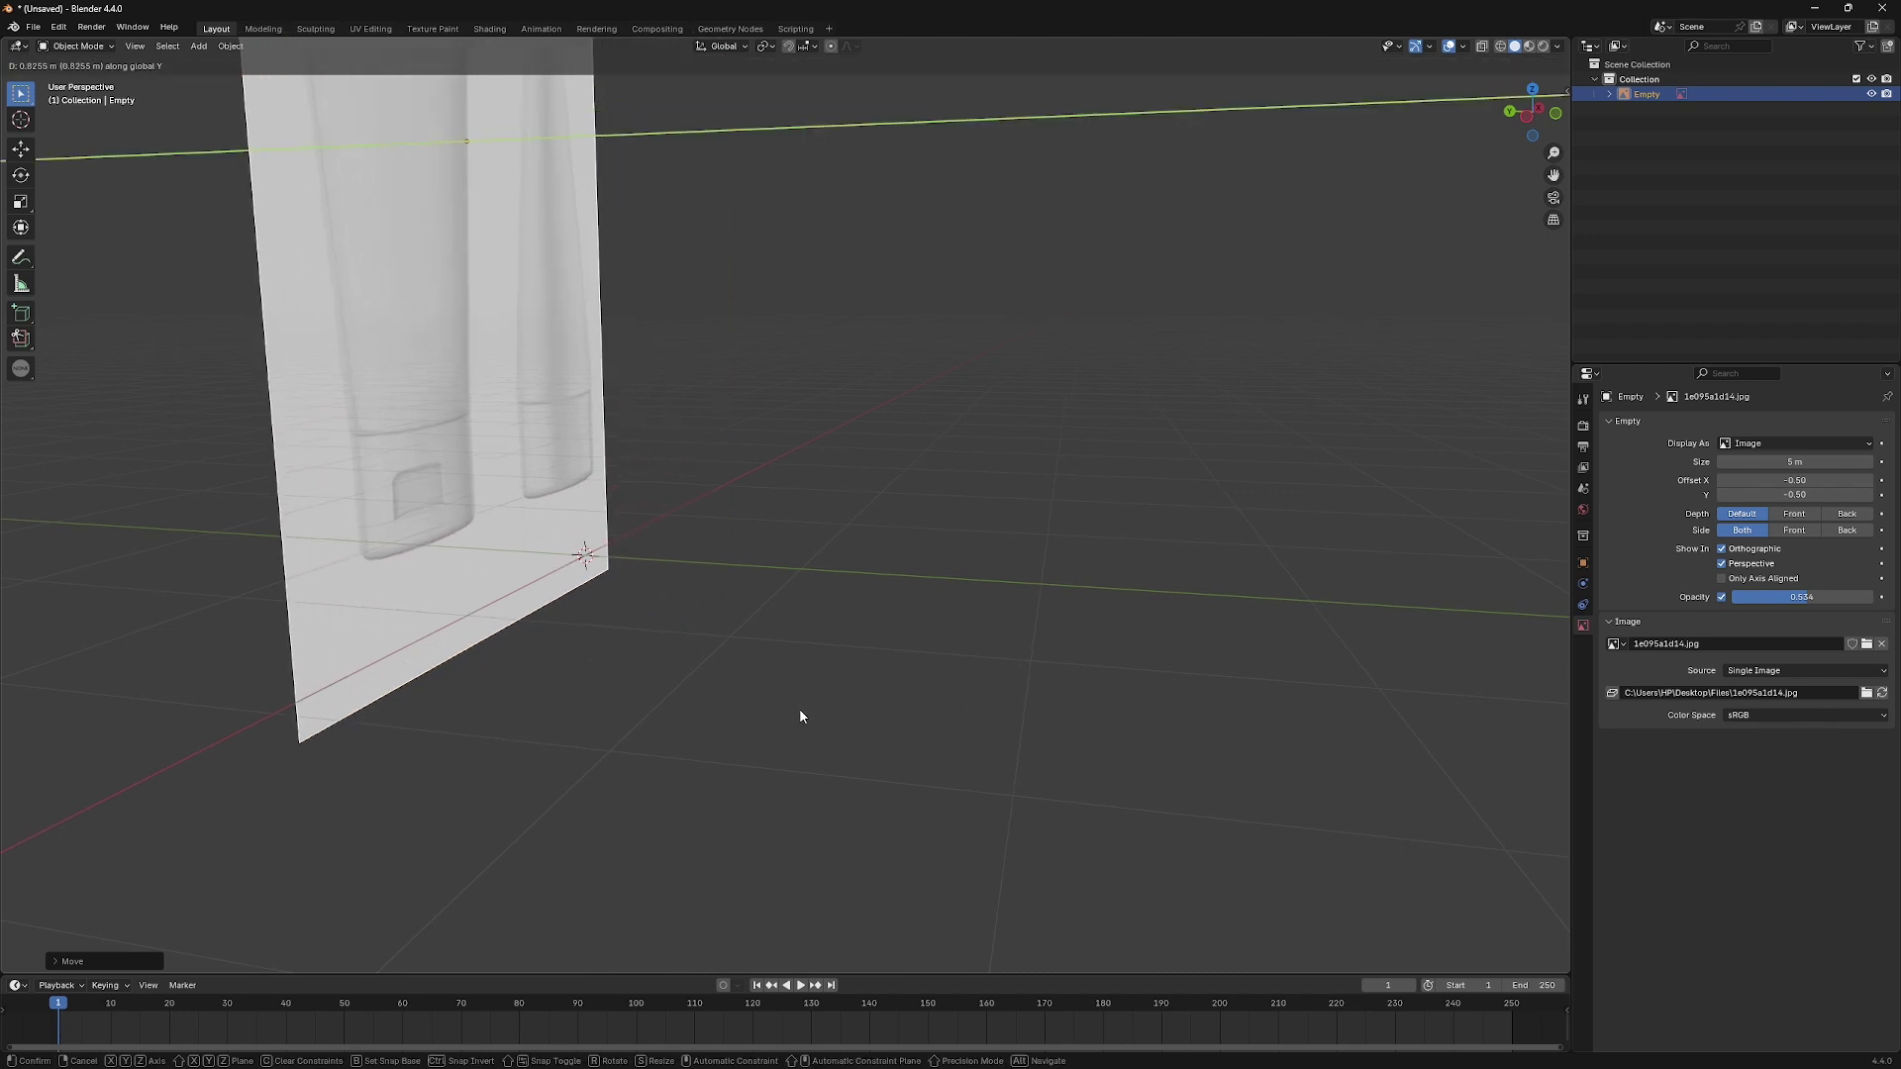
key(KP_1)
shift+middle_drag(613, 547, 1020, 602)
click(1875, 47)
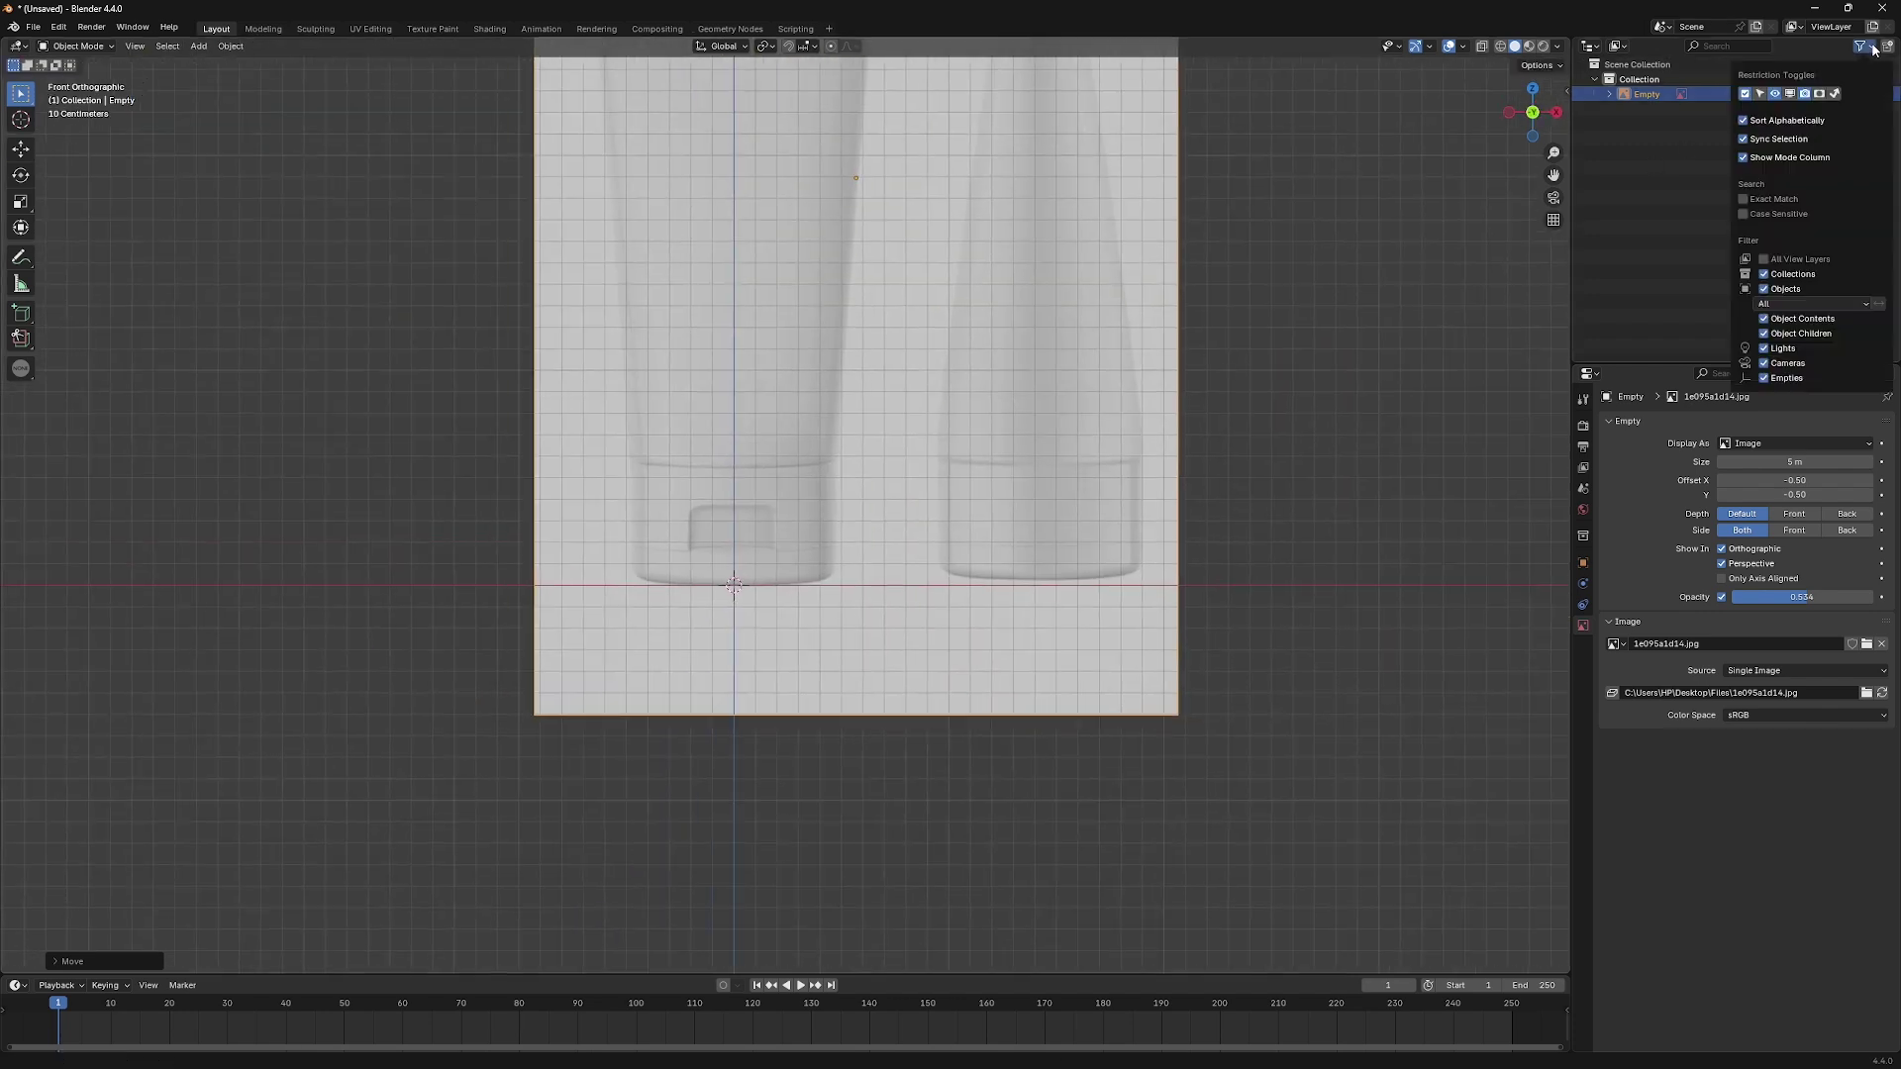
Add a circle scaled to the cap width and extrude it up to the cap's top.
key(shift+a)
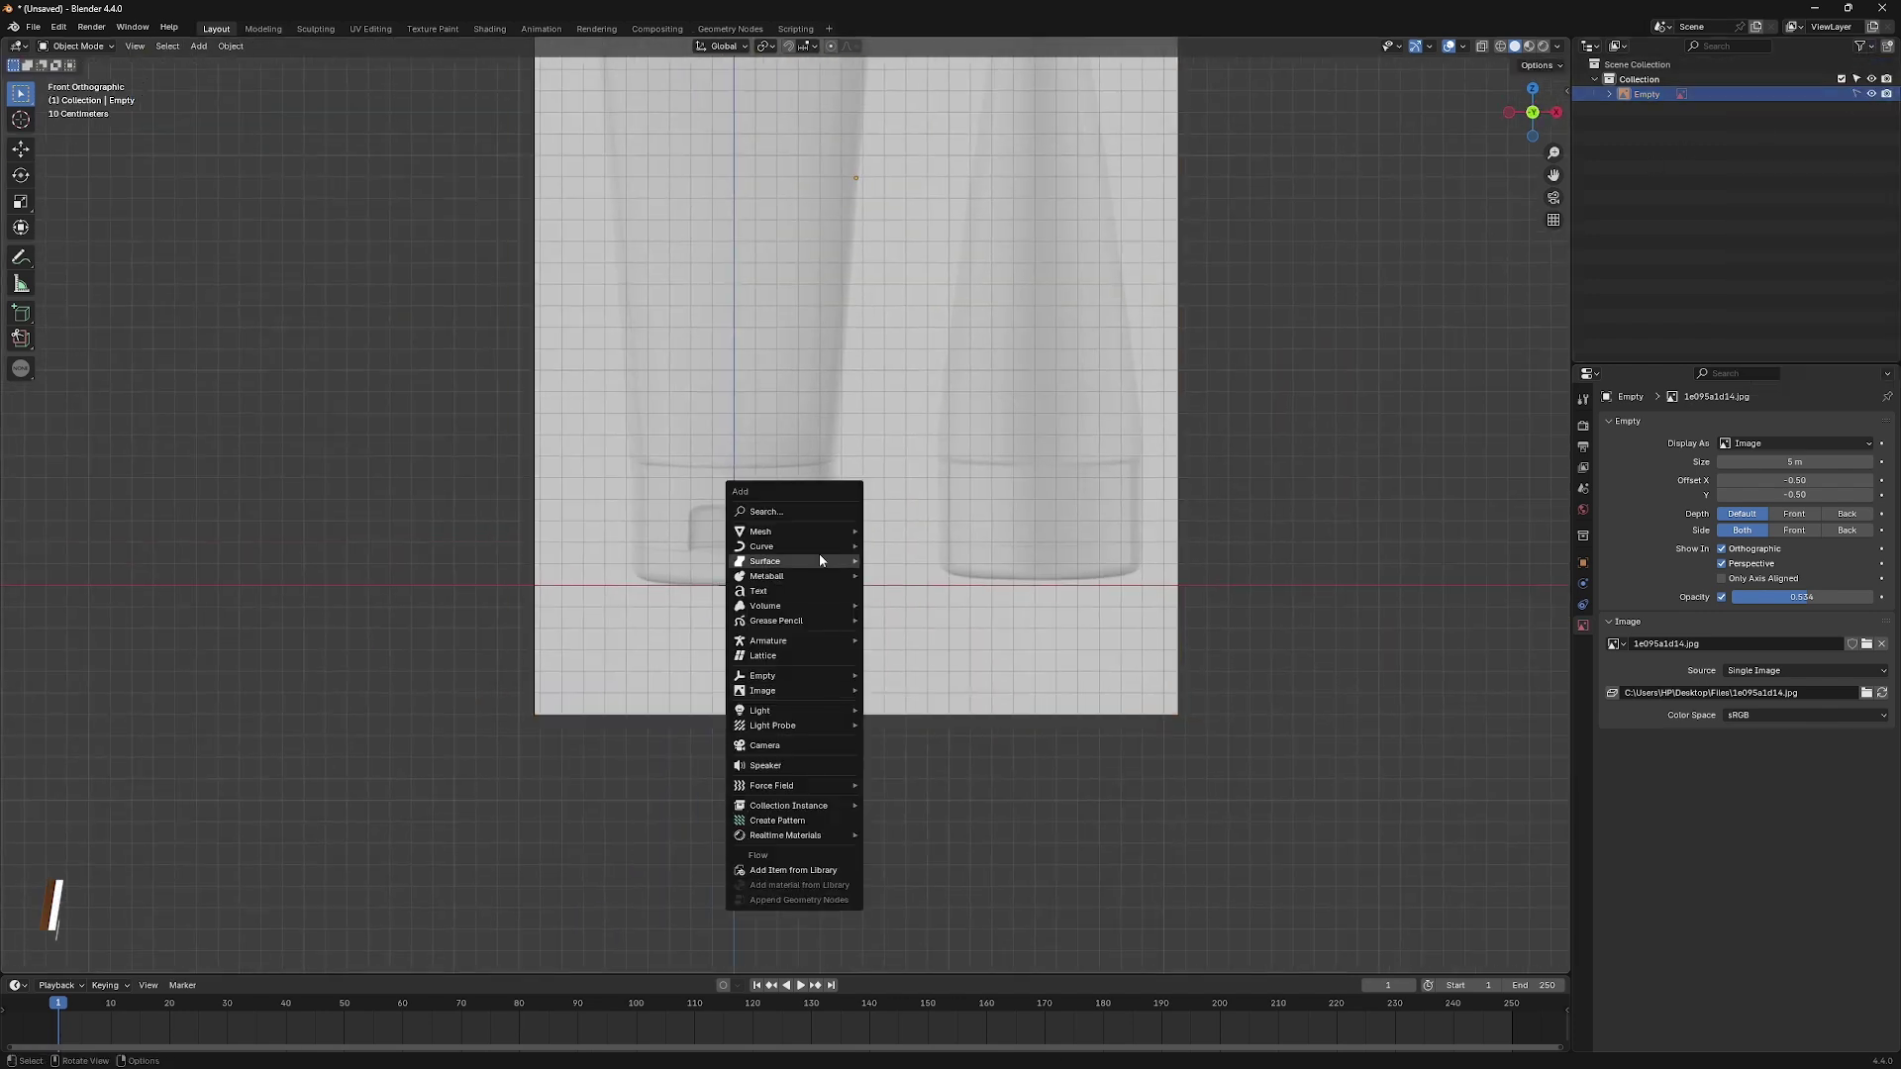
click(898, 562)
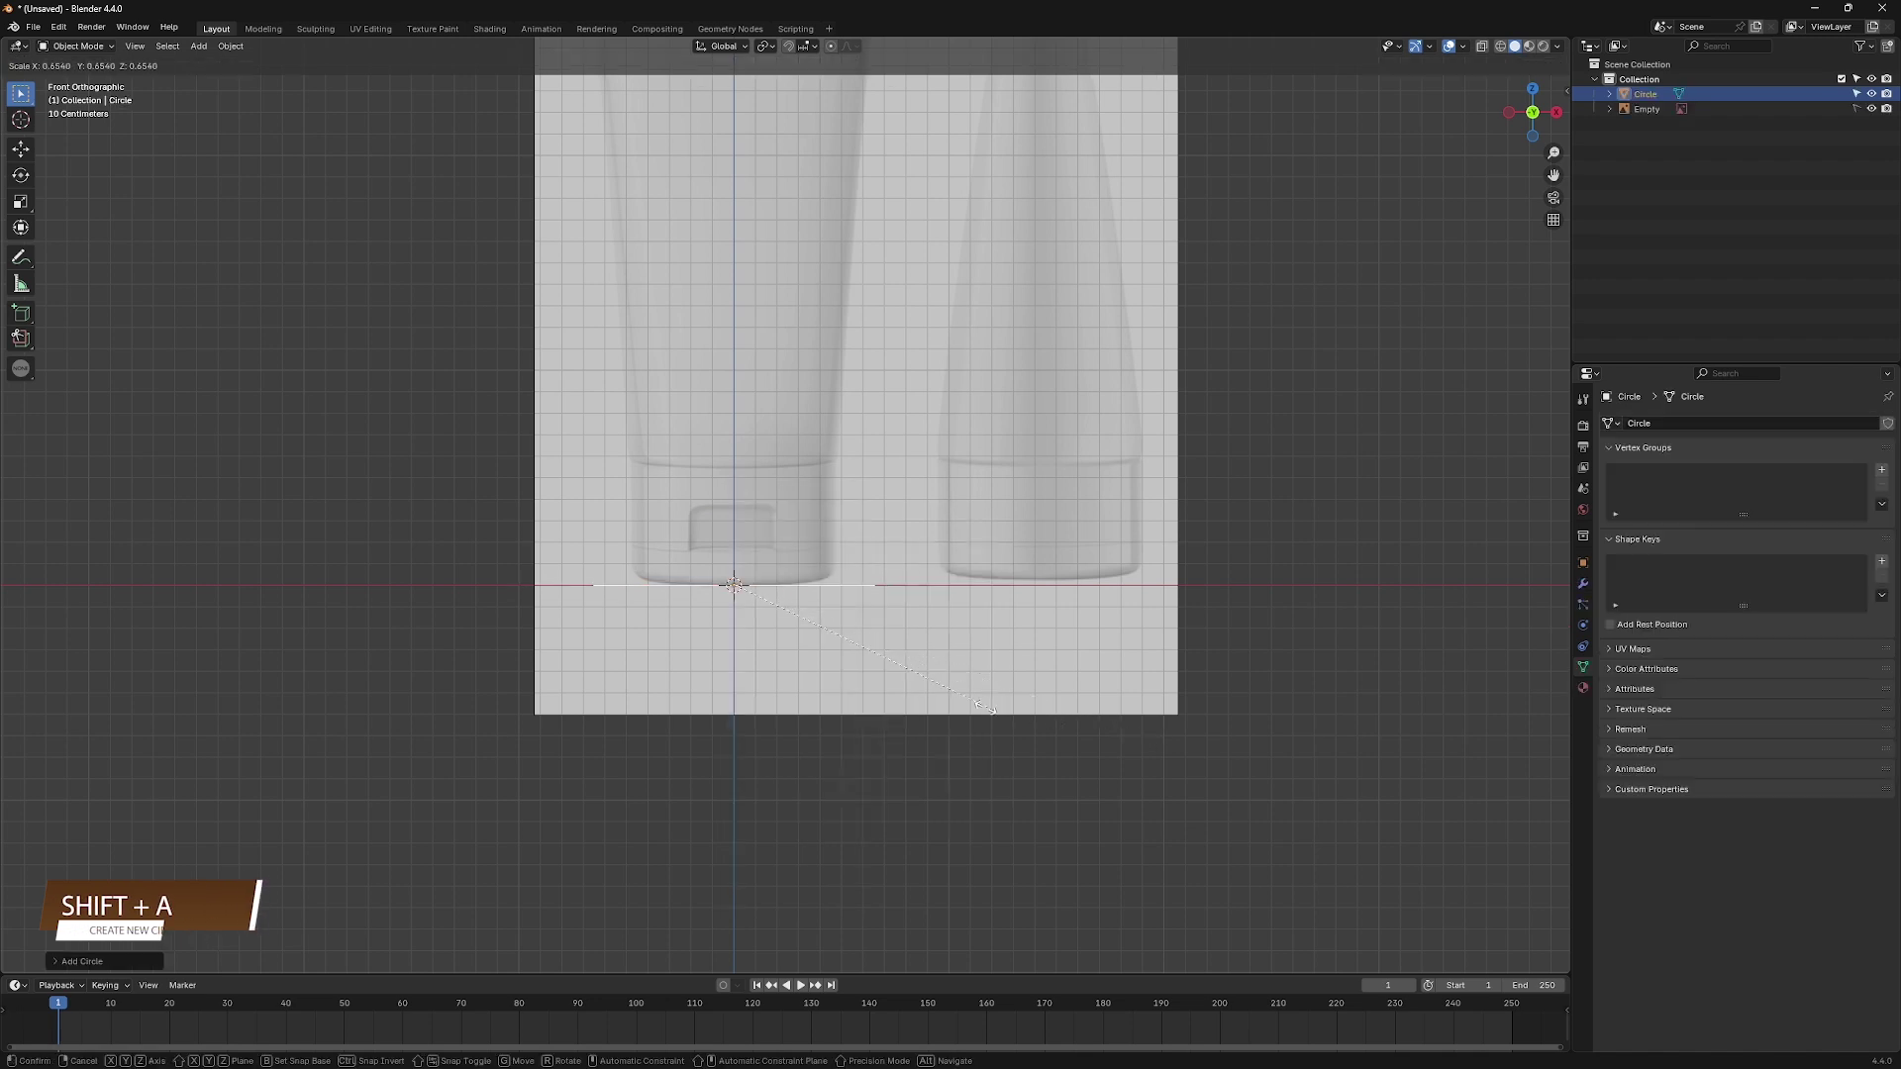
key(s)
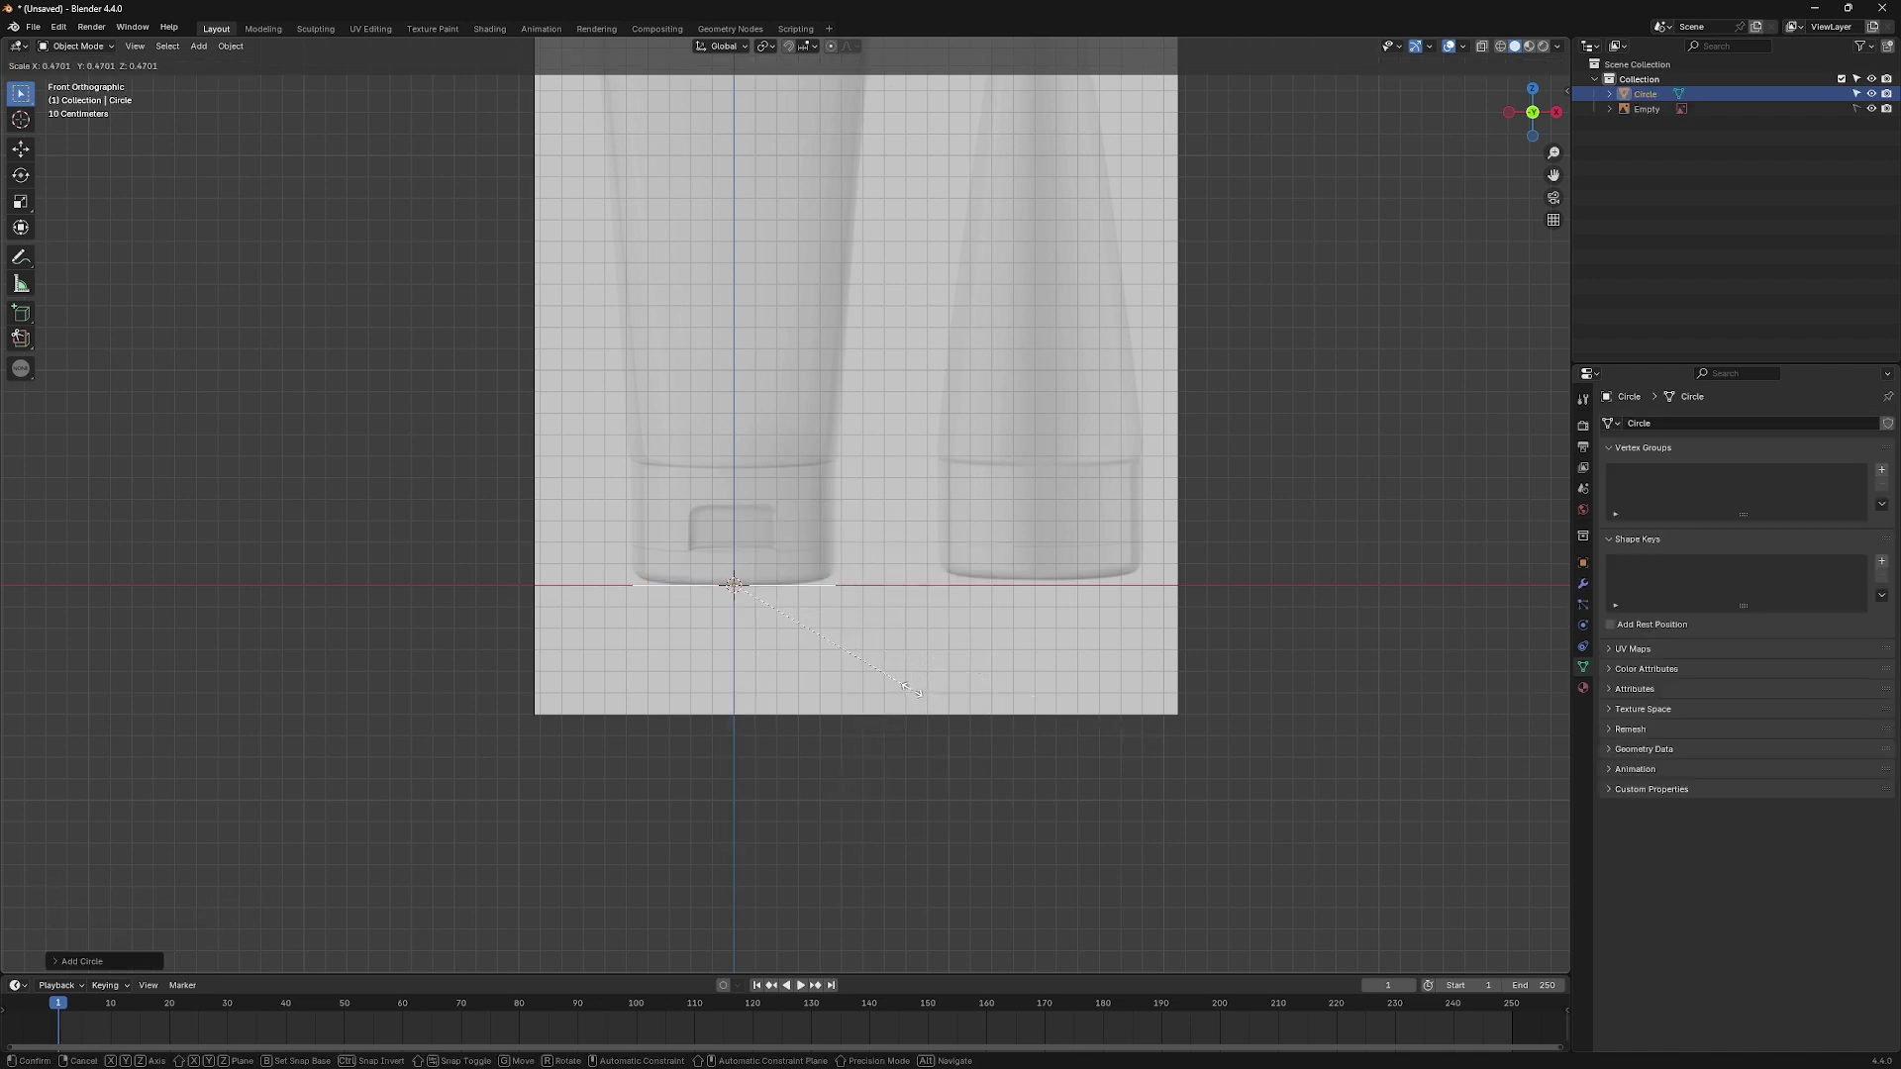
click(909, 688)
scroll(910, 688, up, 2)
key(Tab)
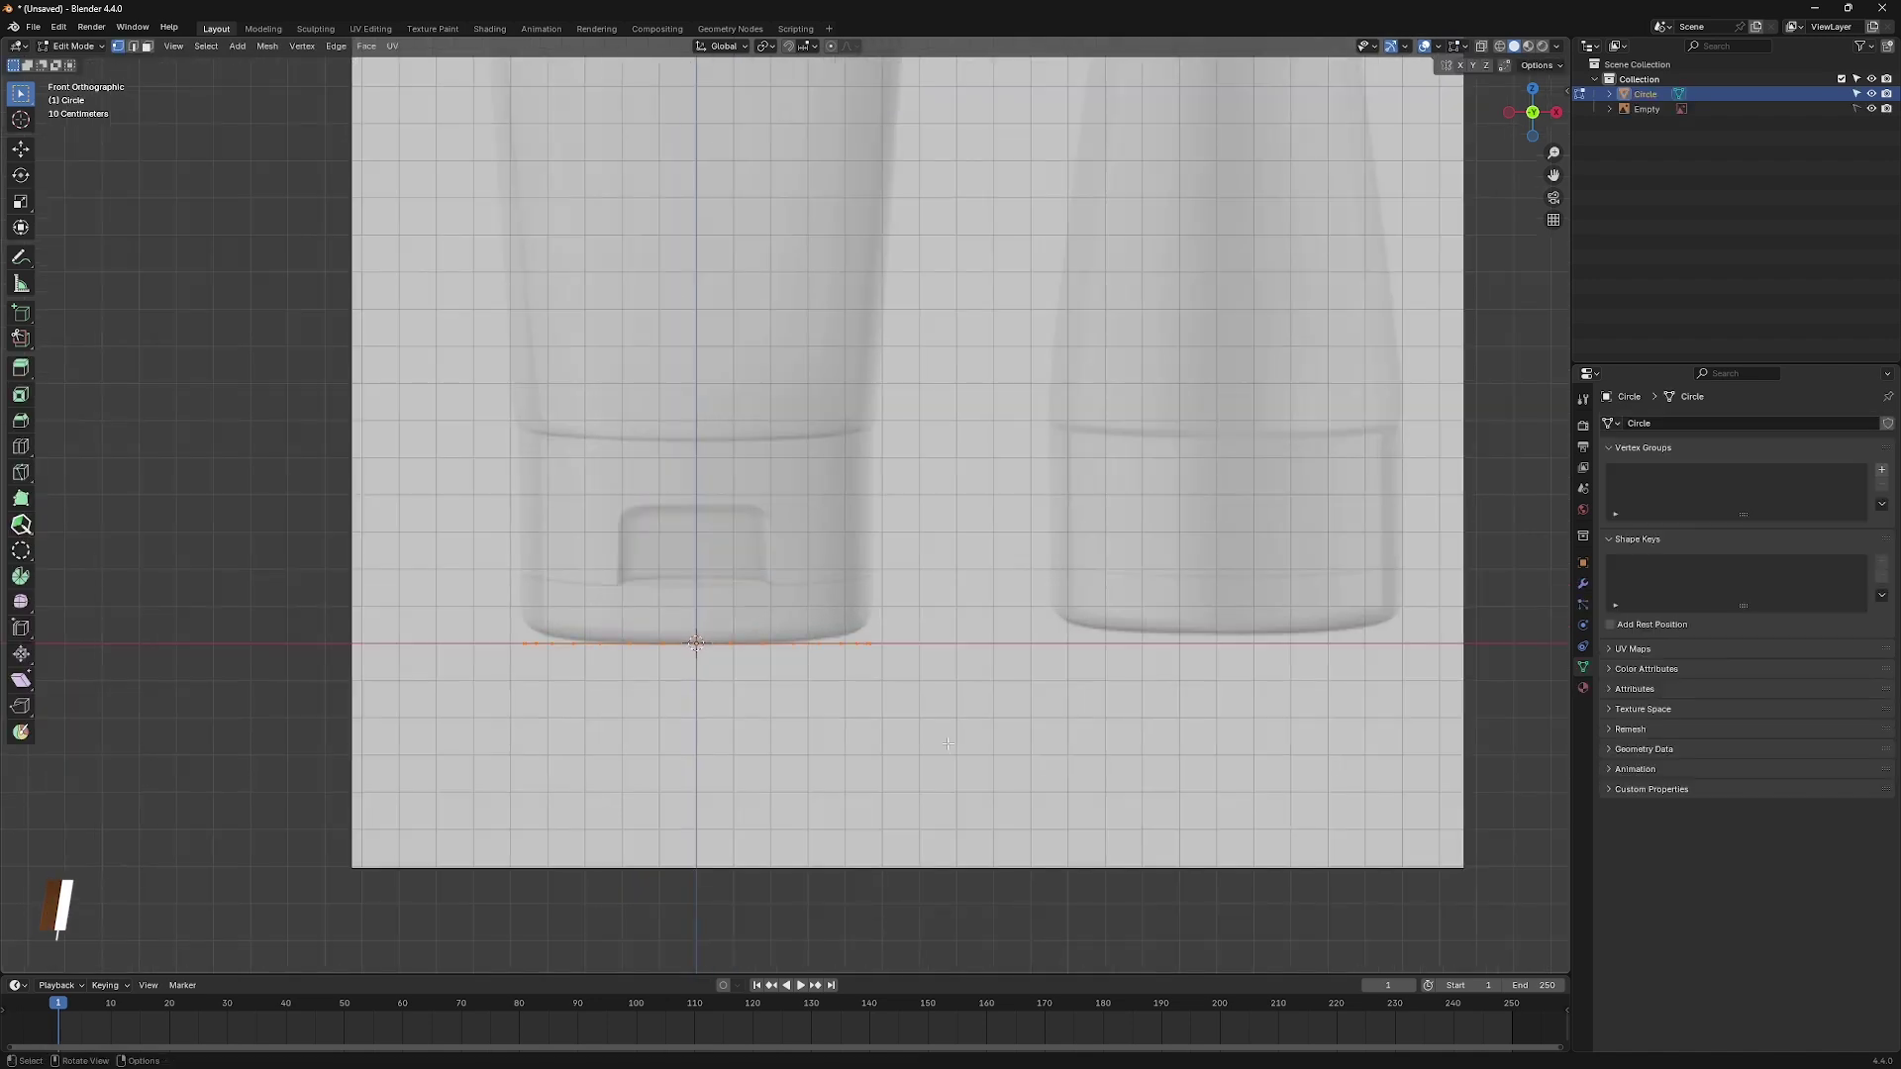
key(e)
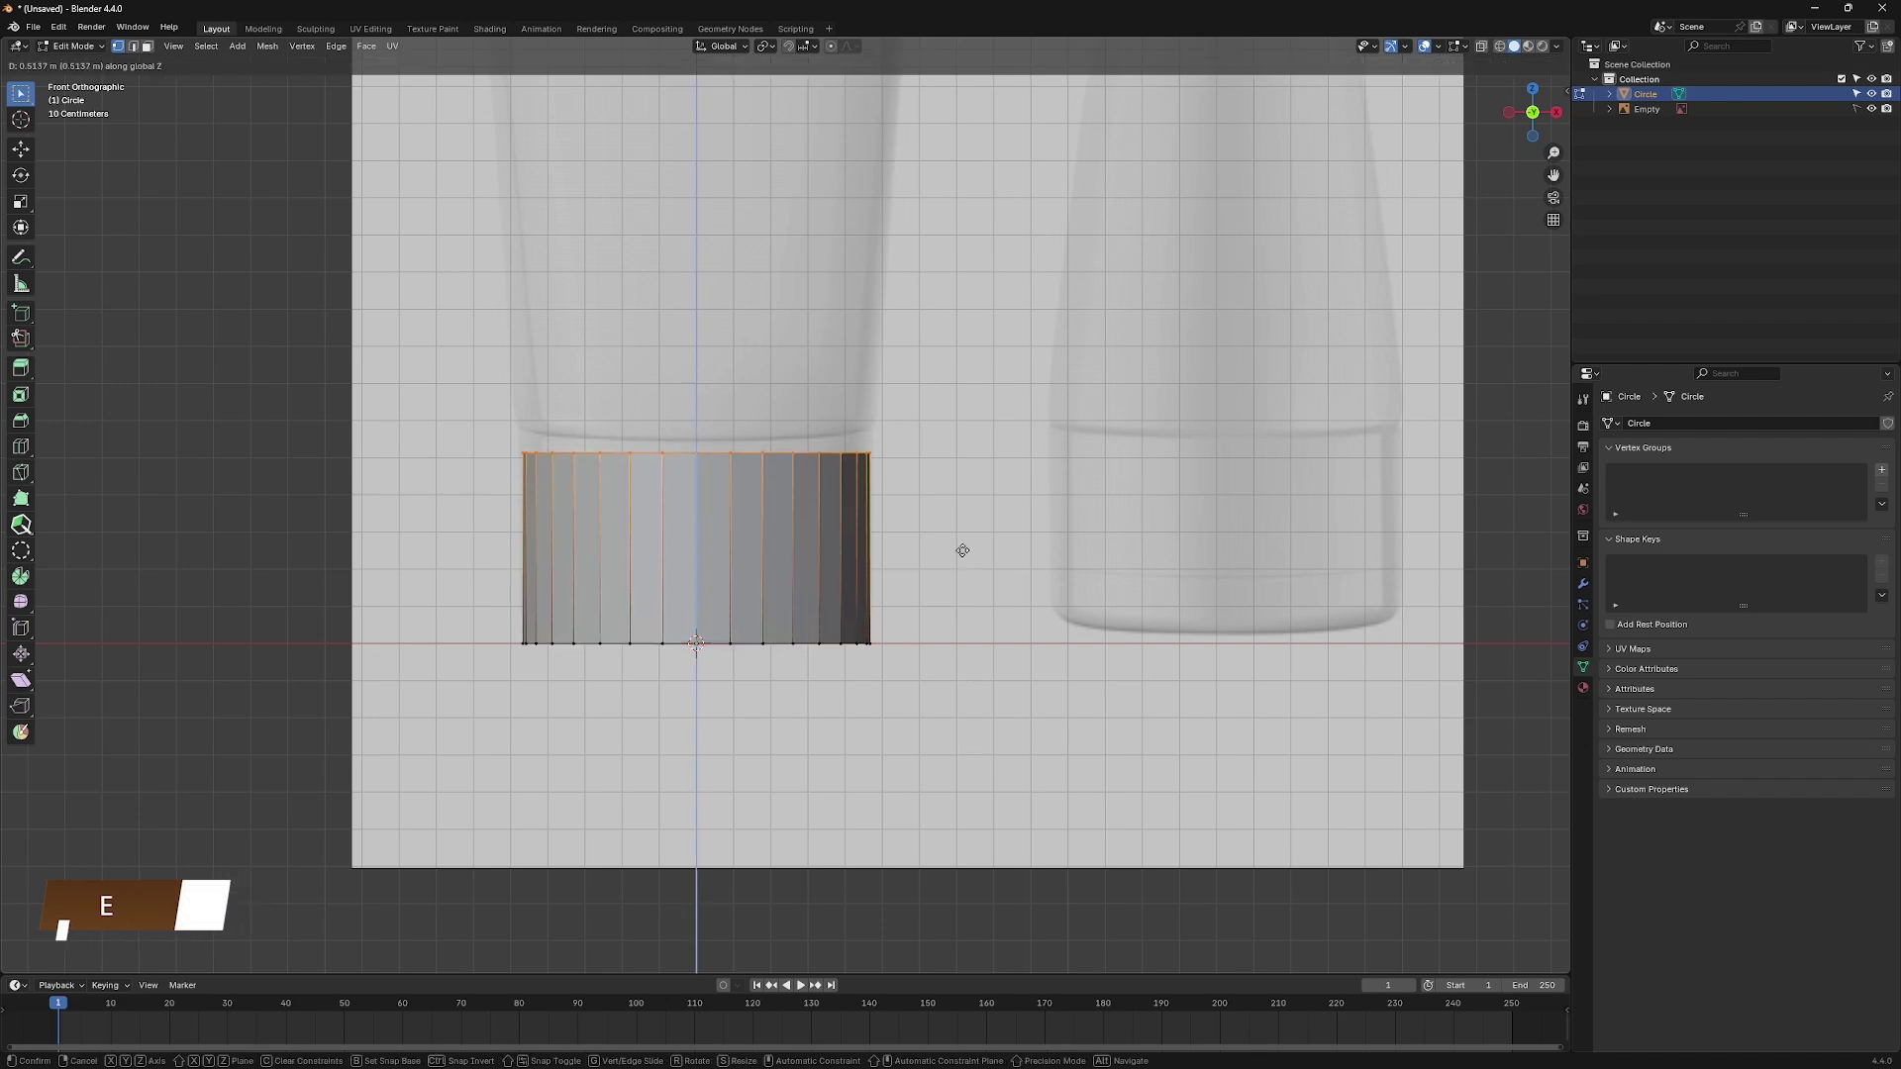
click(960, 552)
Turn on X-ray and add two horizontal edge loops, the second near the notch.
key(alt+z)
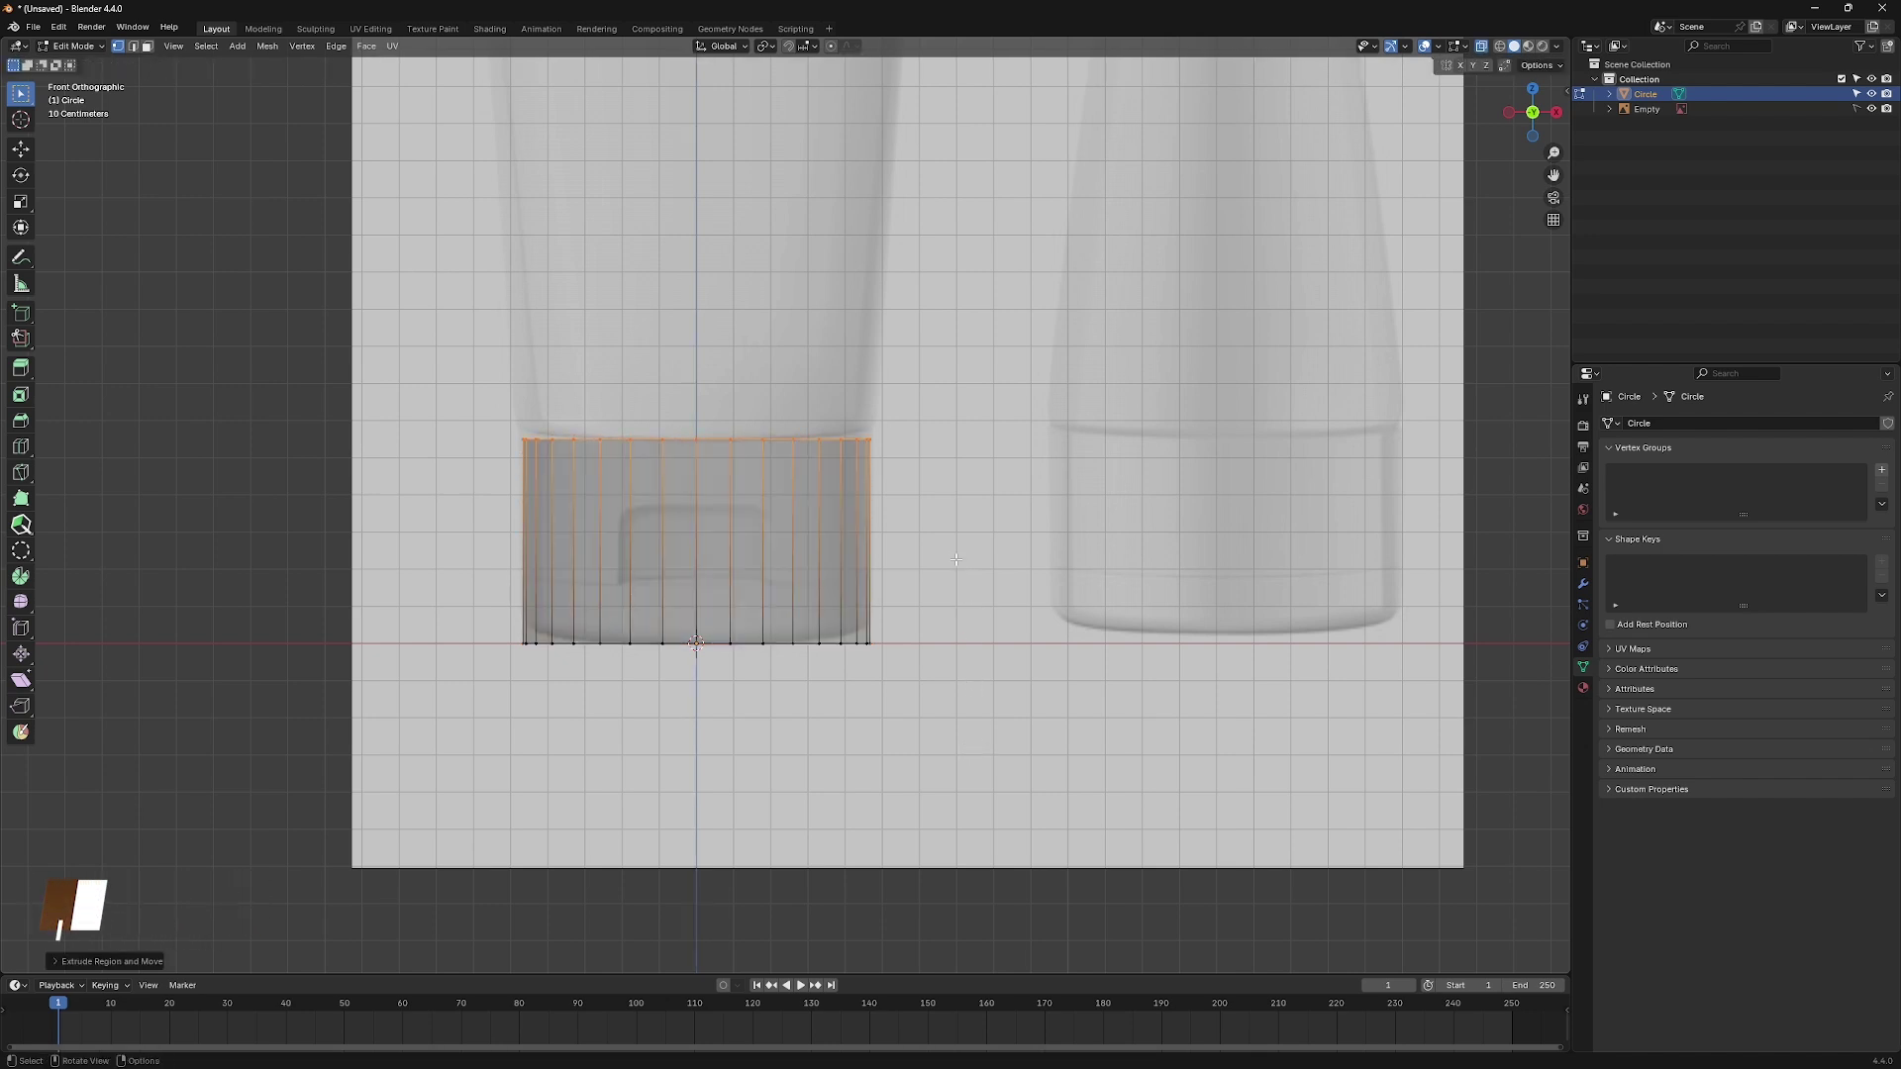
scroll(606, 581, up, 2)
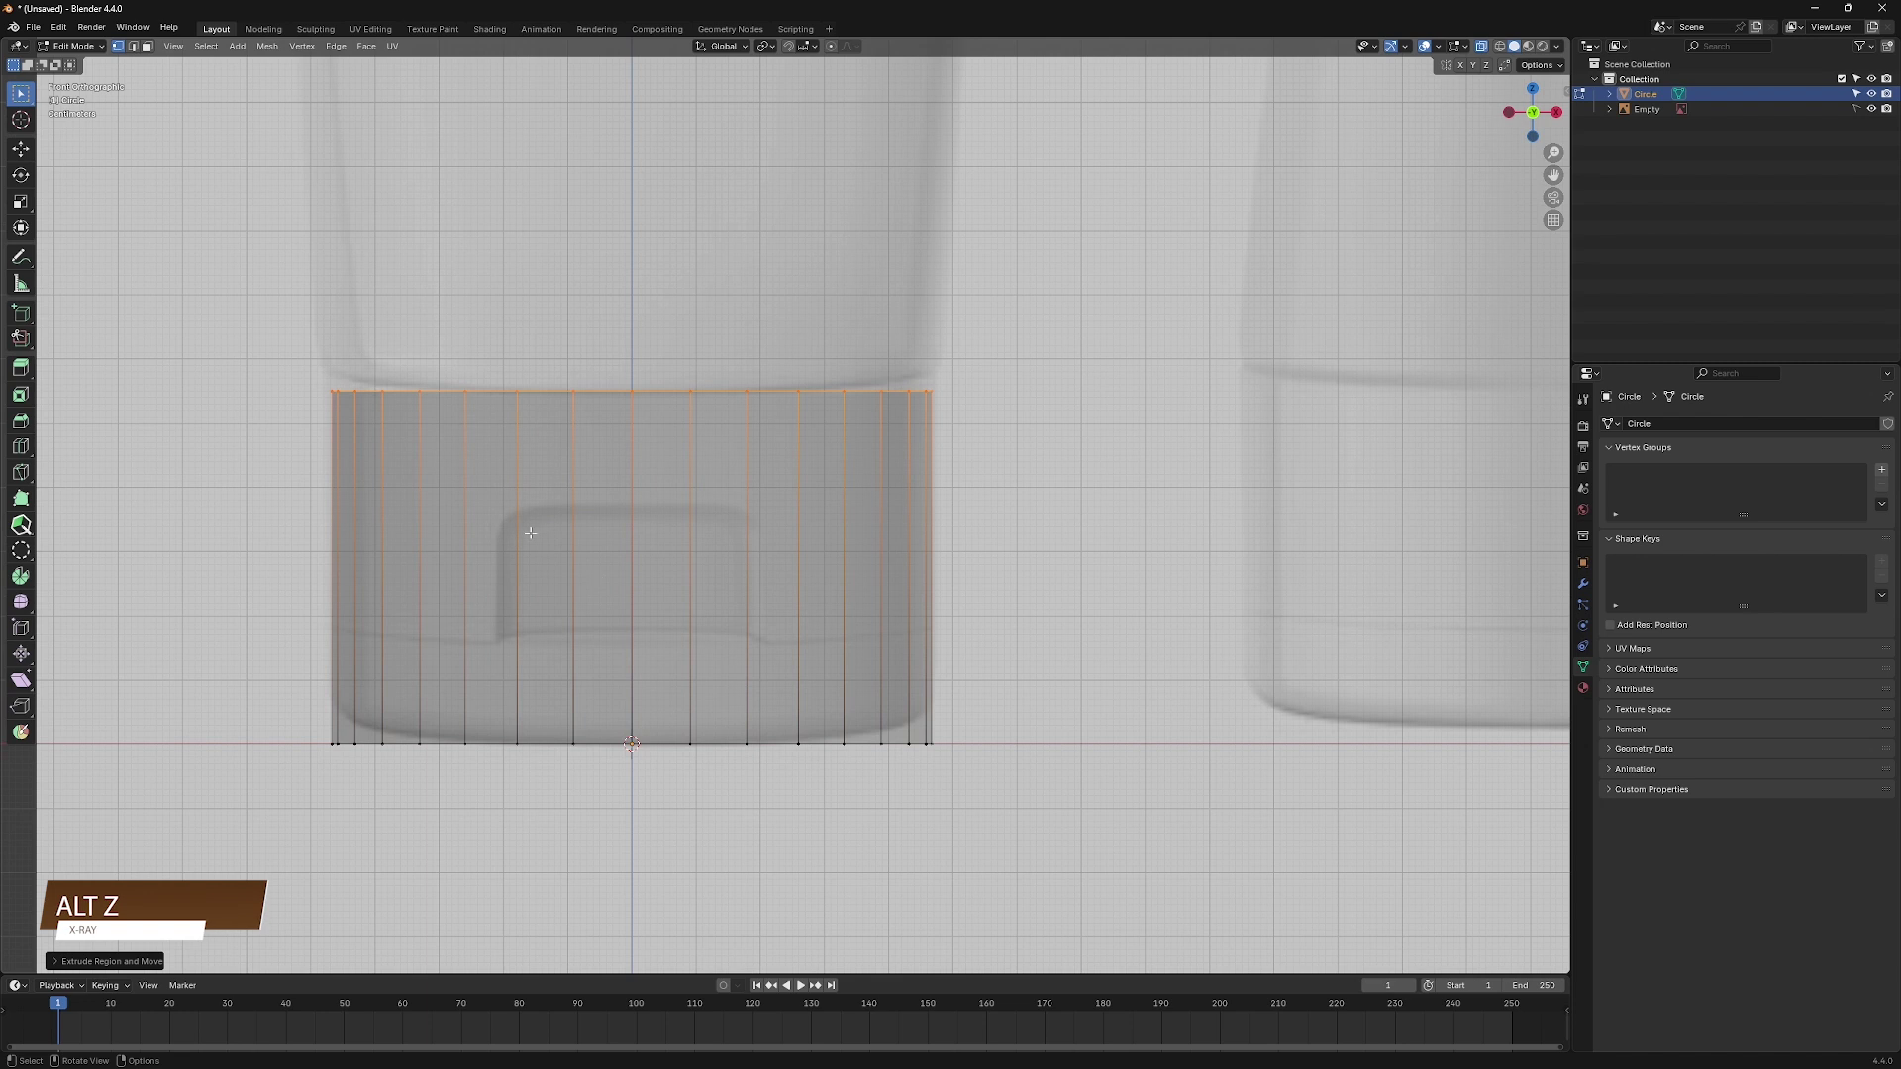
key(ctrl+r)
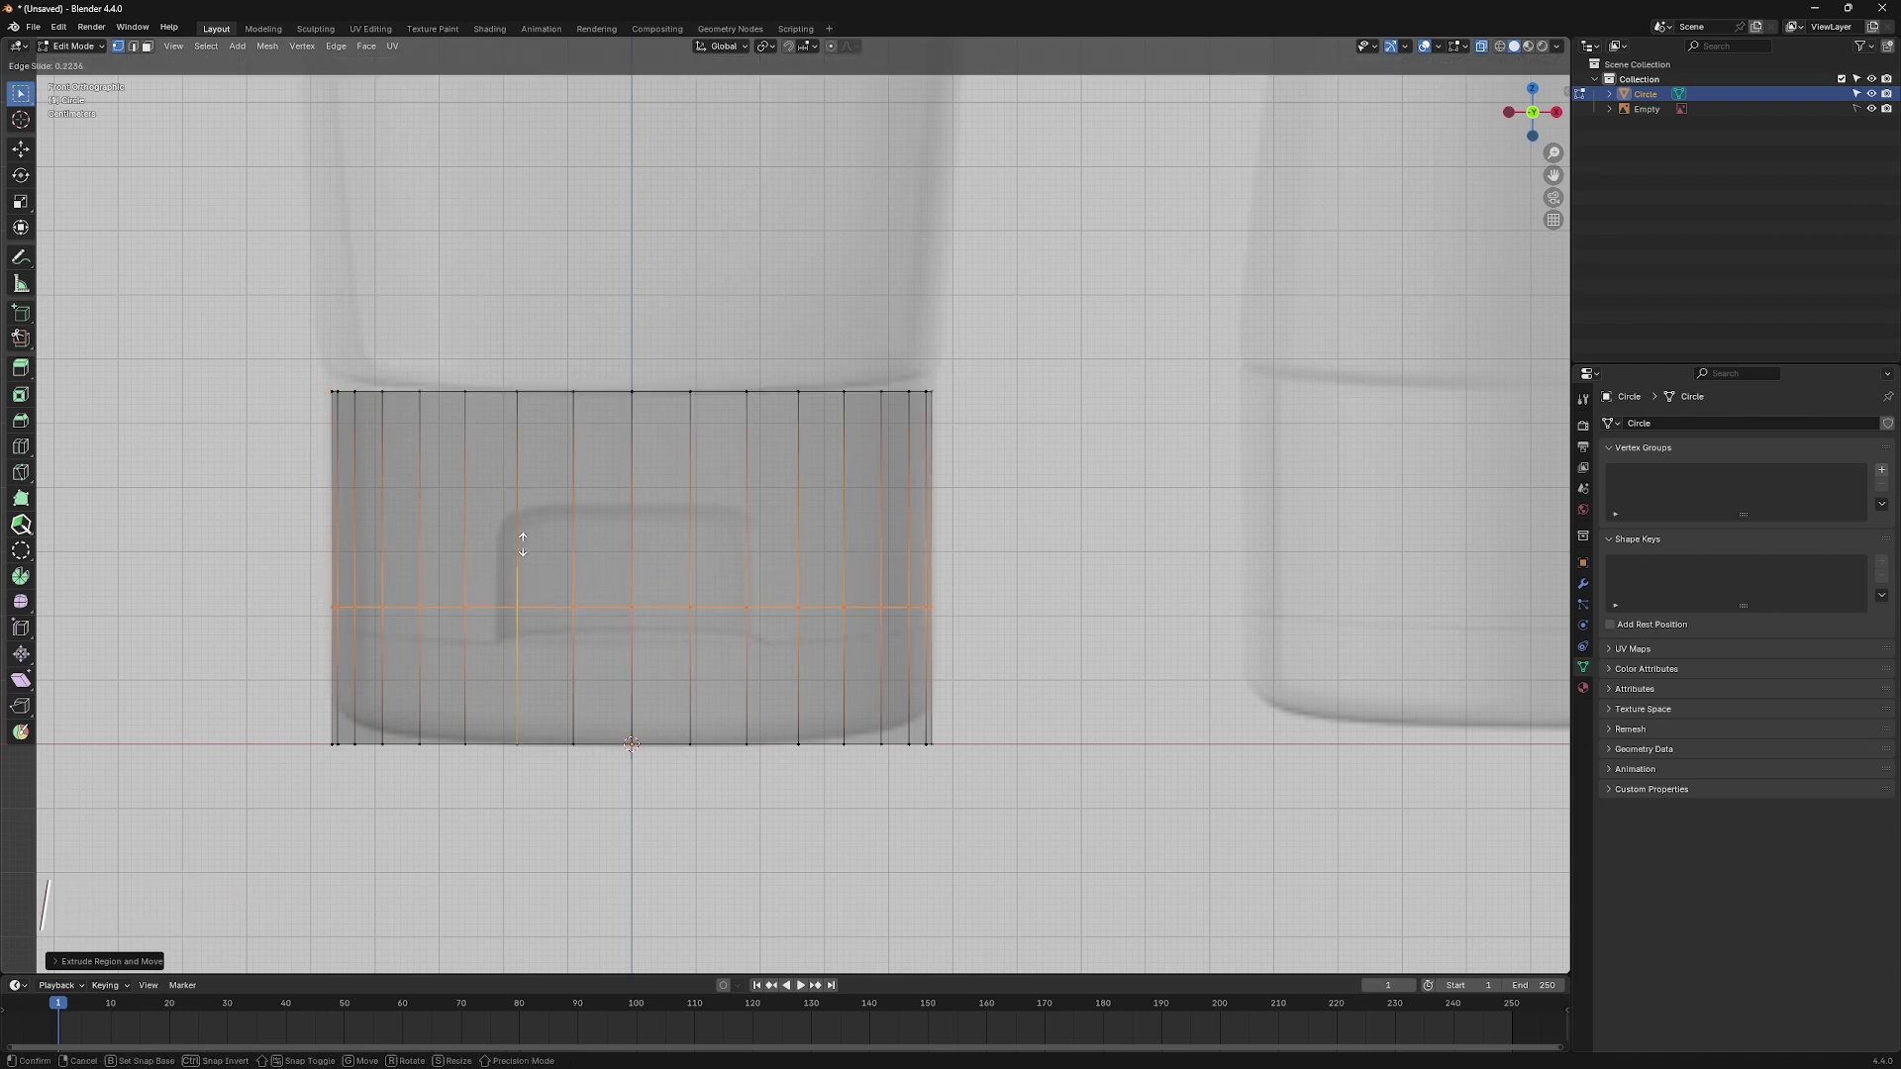
click(521, 576)
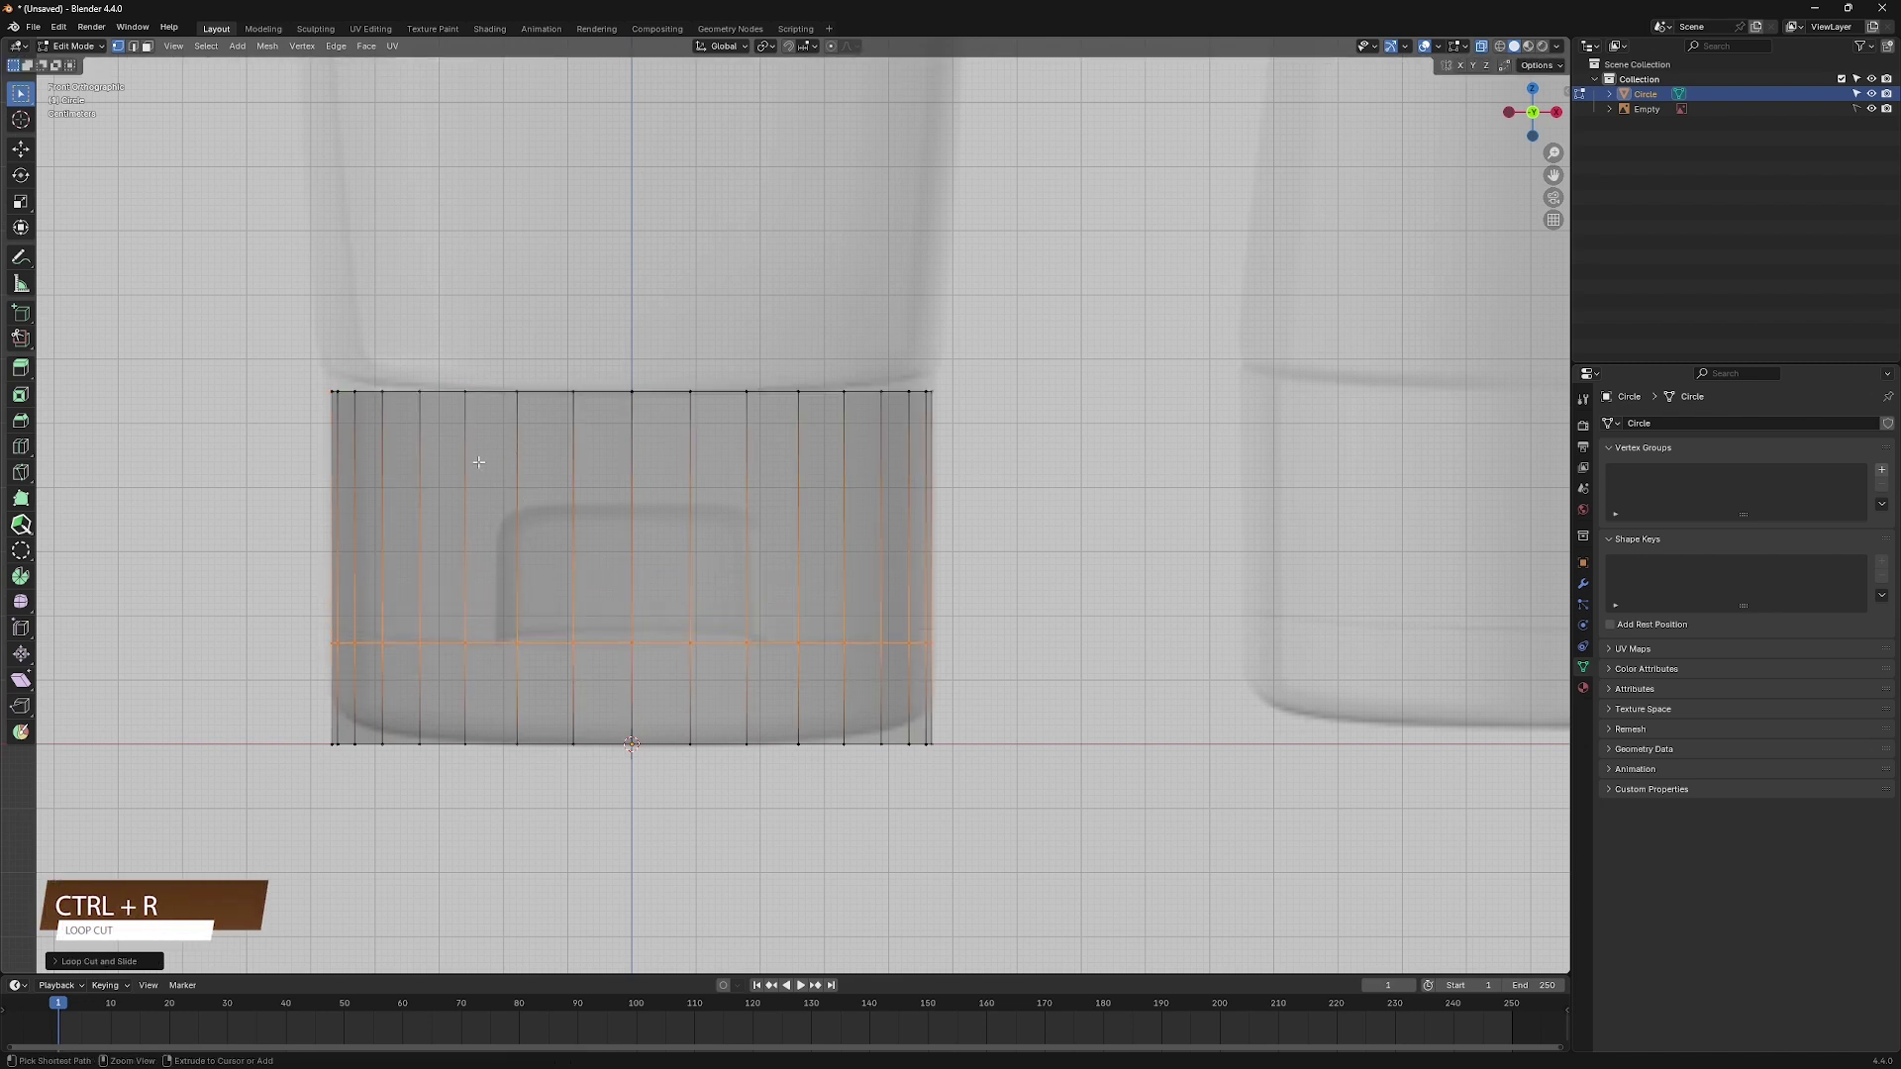
key(ctrl+r)
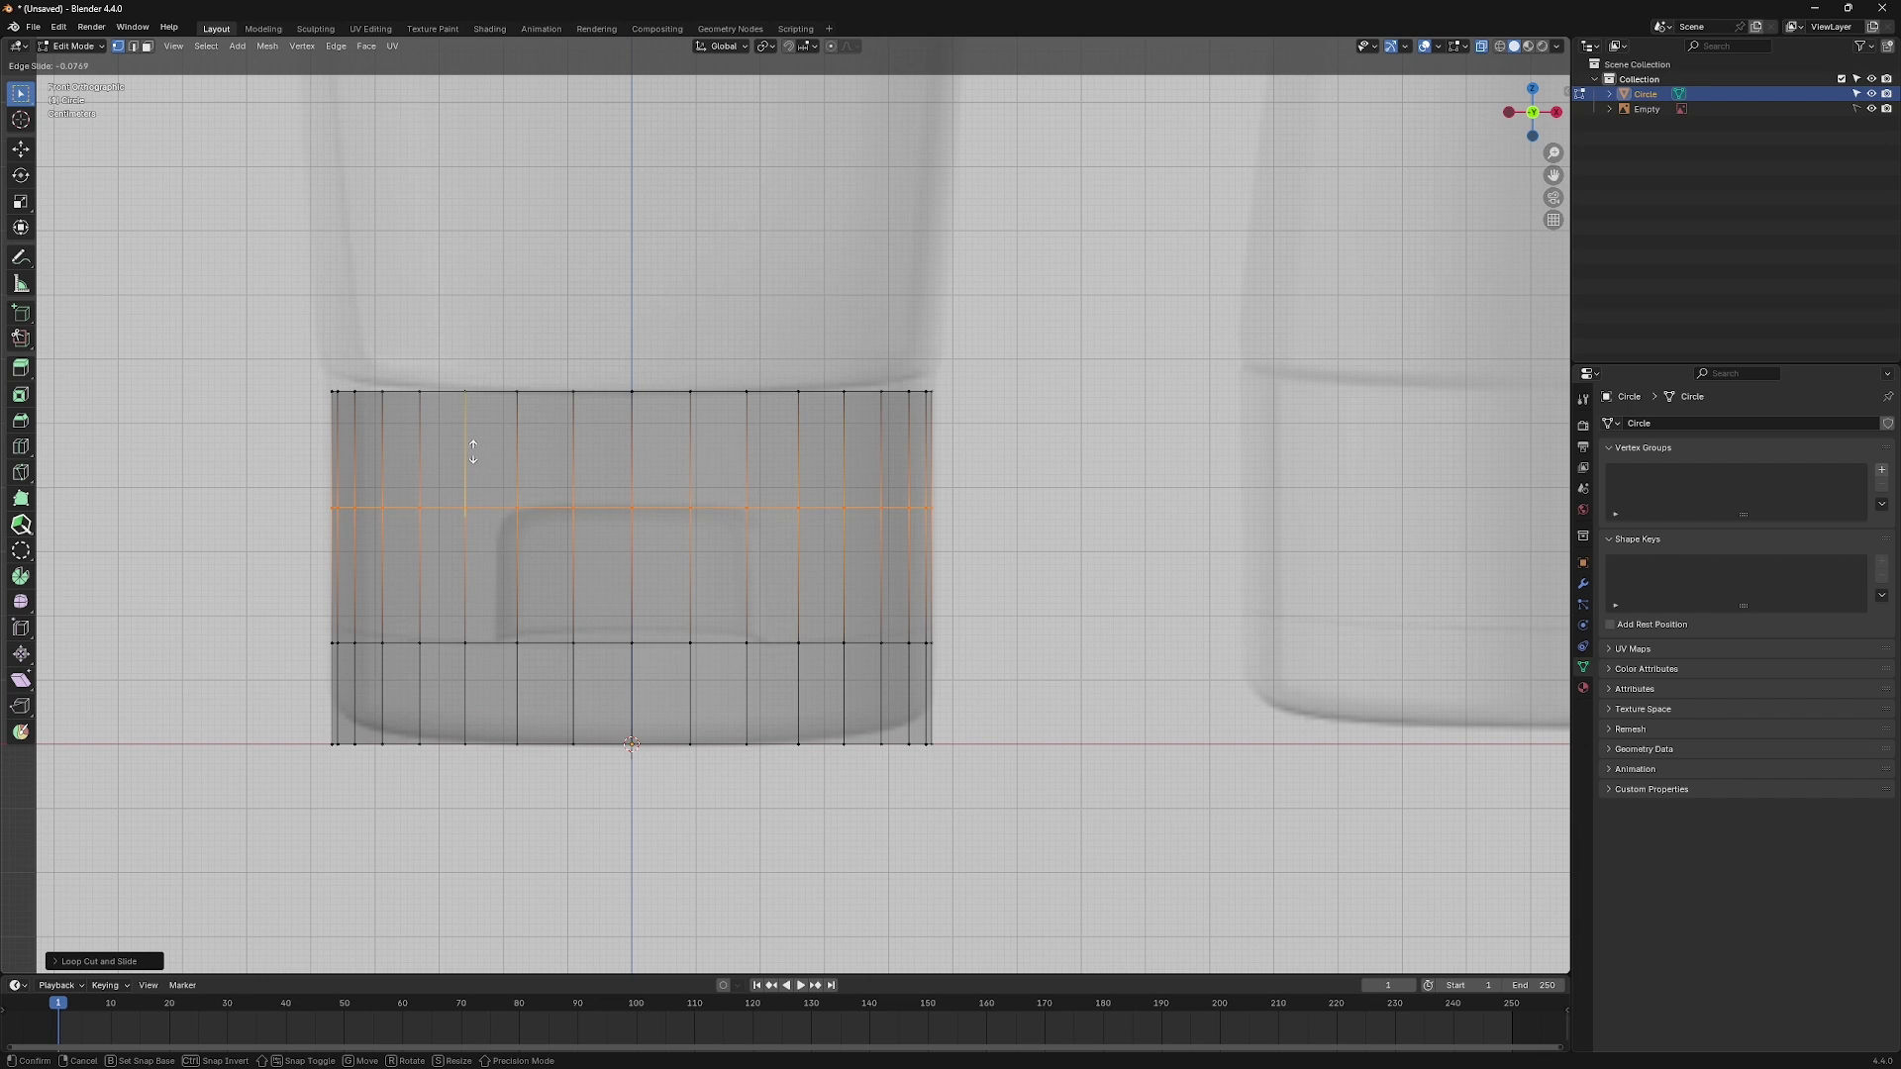
click(473, 446)
scroll(472, 447, up, 1)
Edge-slide two vertical edges onto the notch's left and right sides.
click(144, 46)
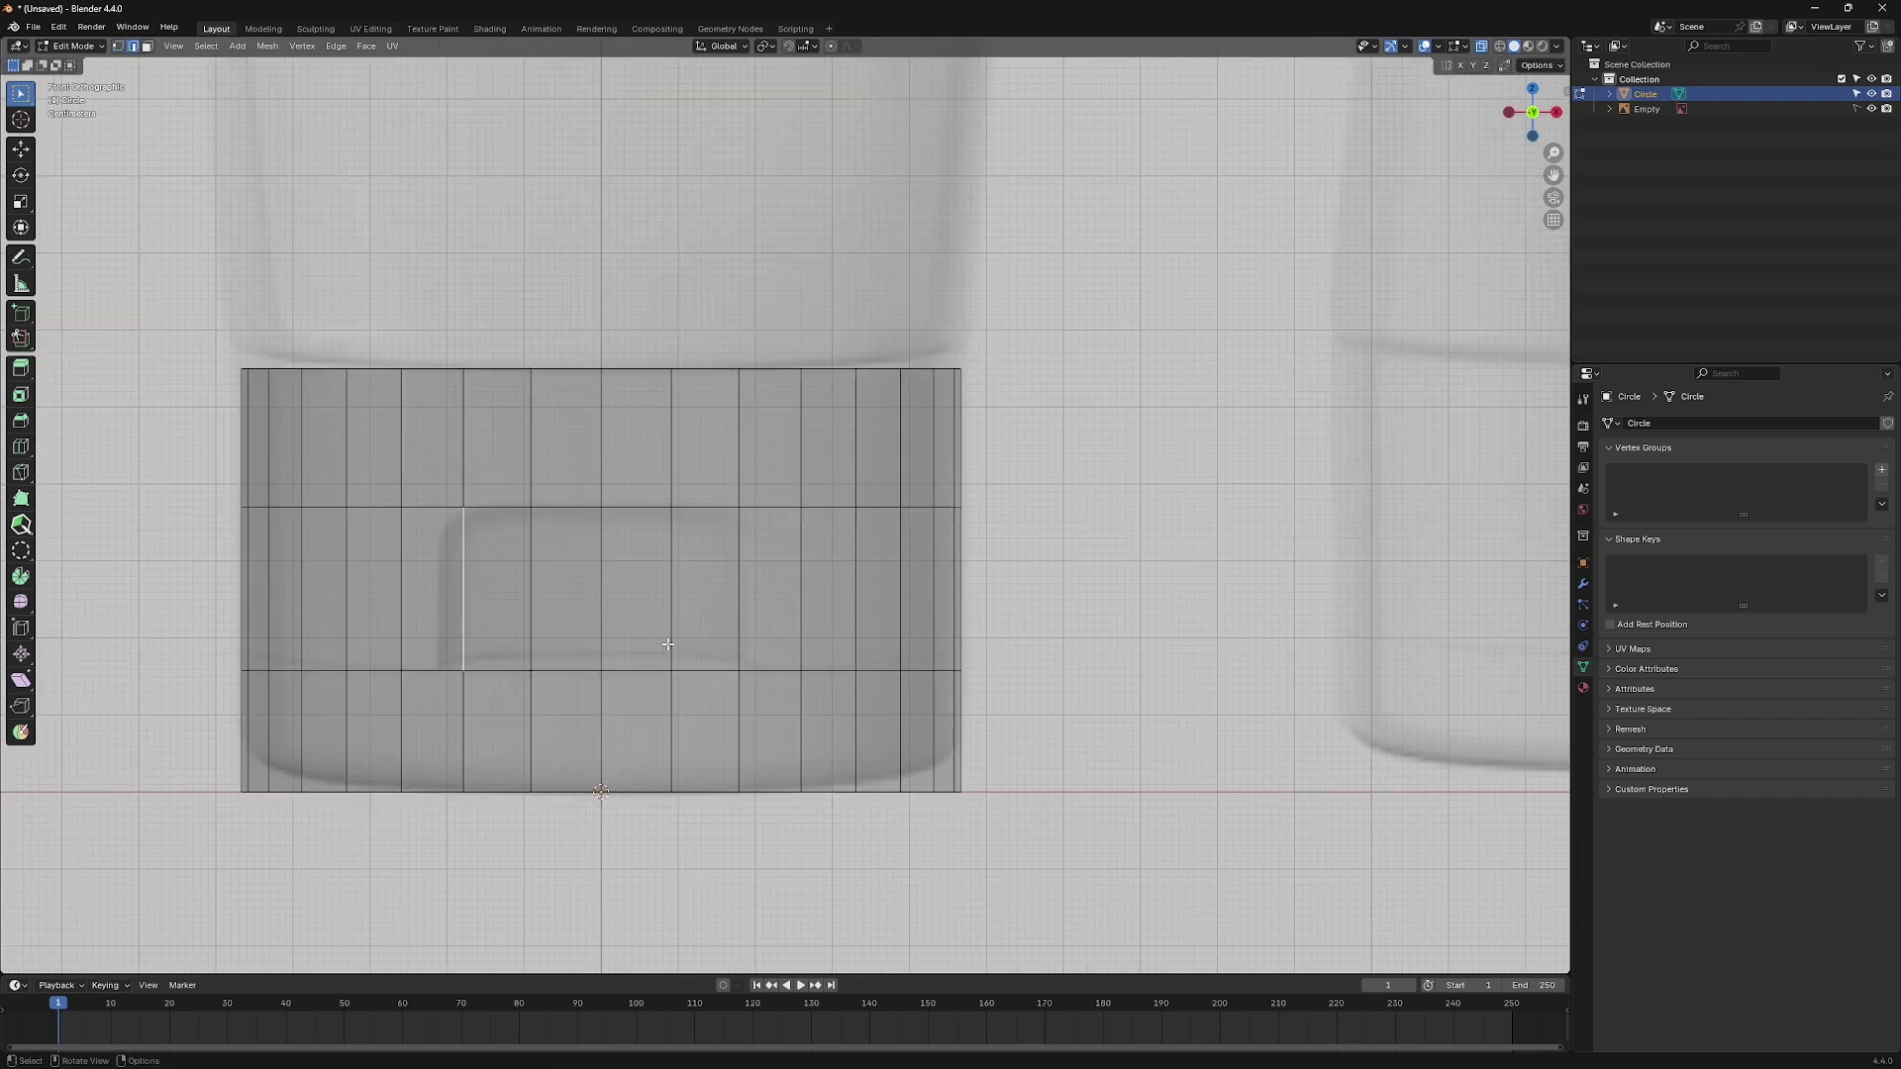
key(g)
key(g)
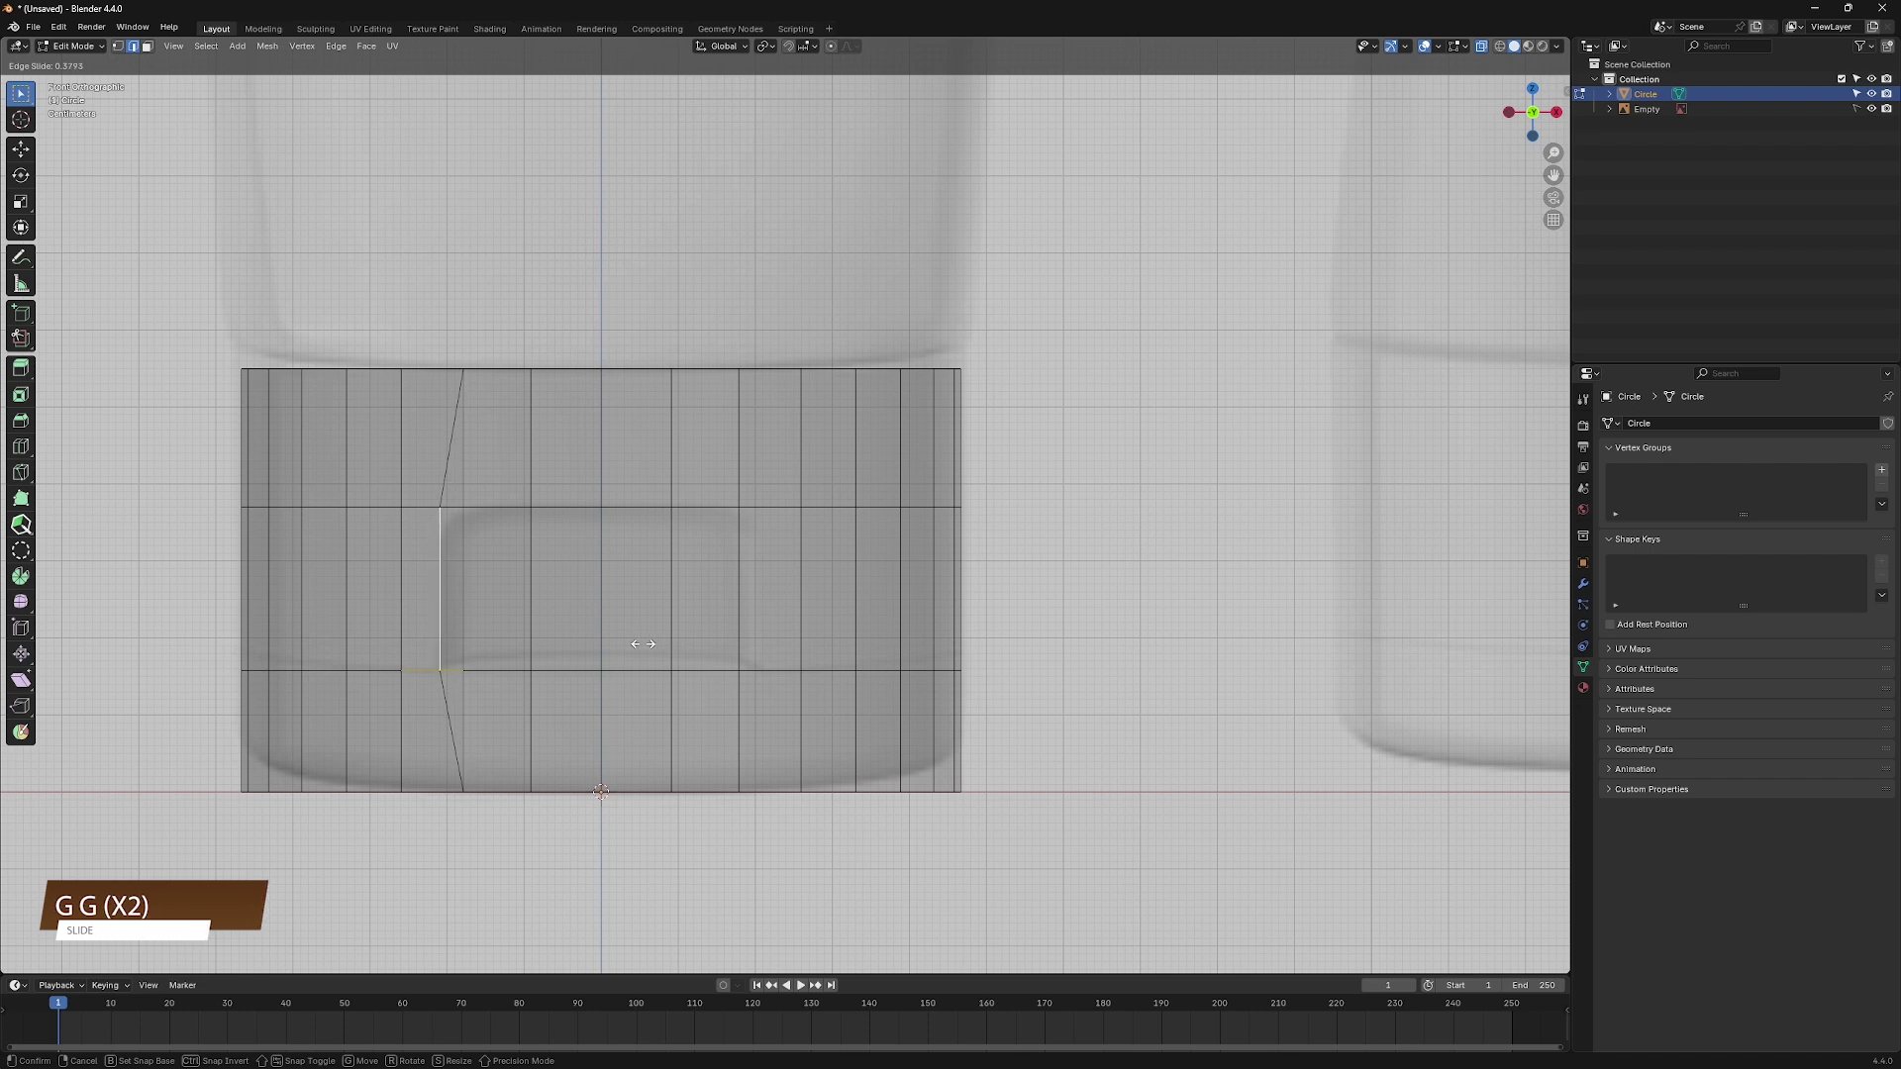
click(642, 643)
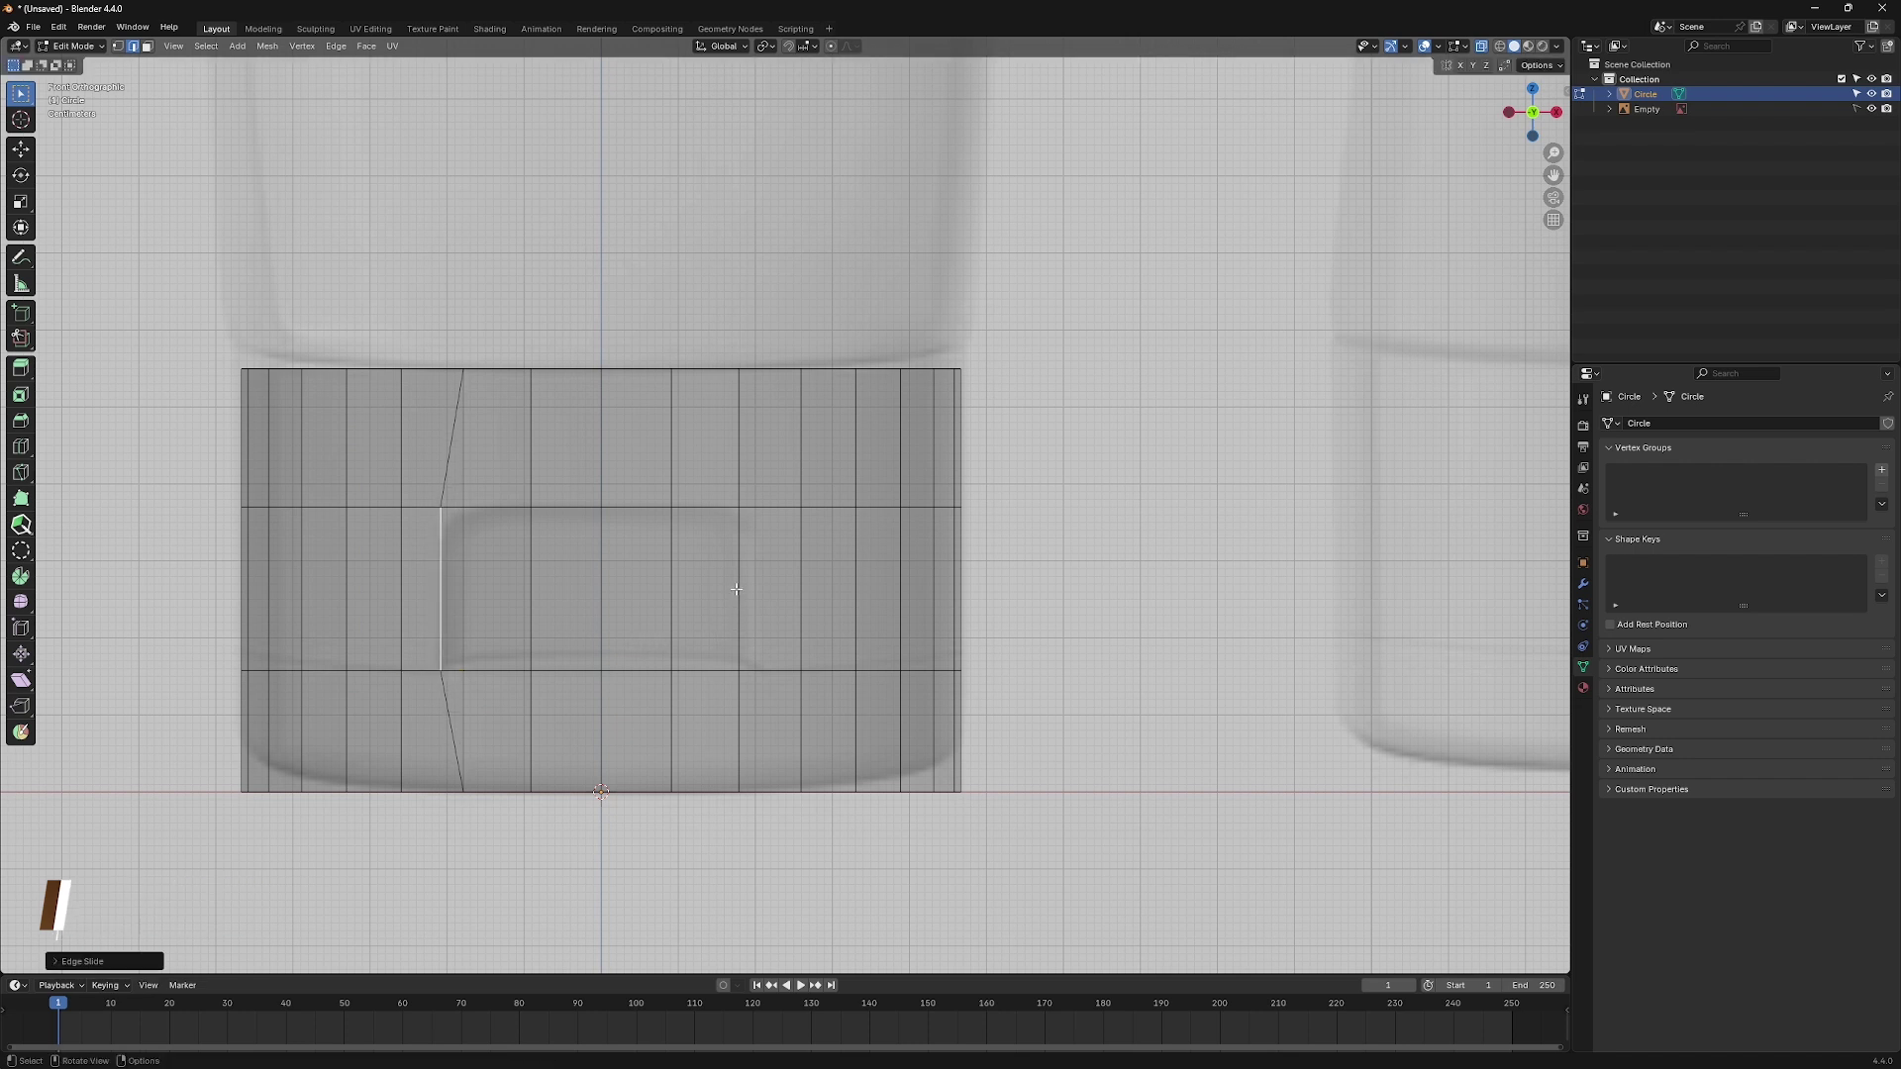
key(alt+z)
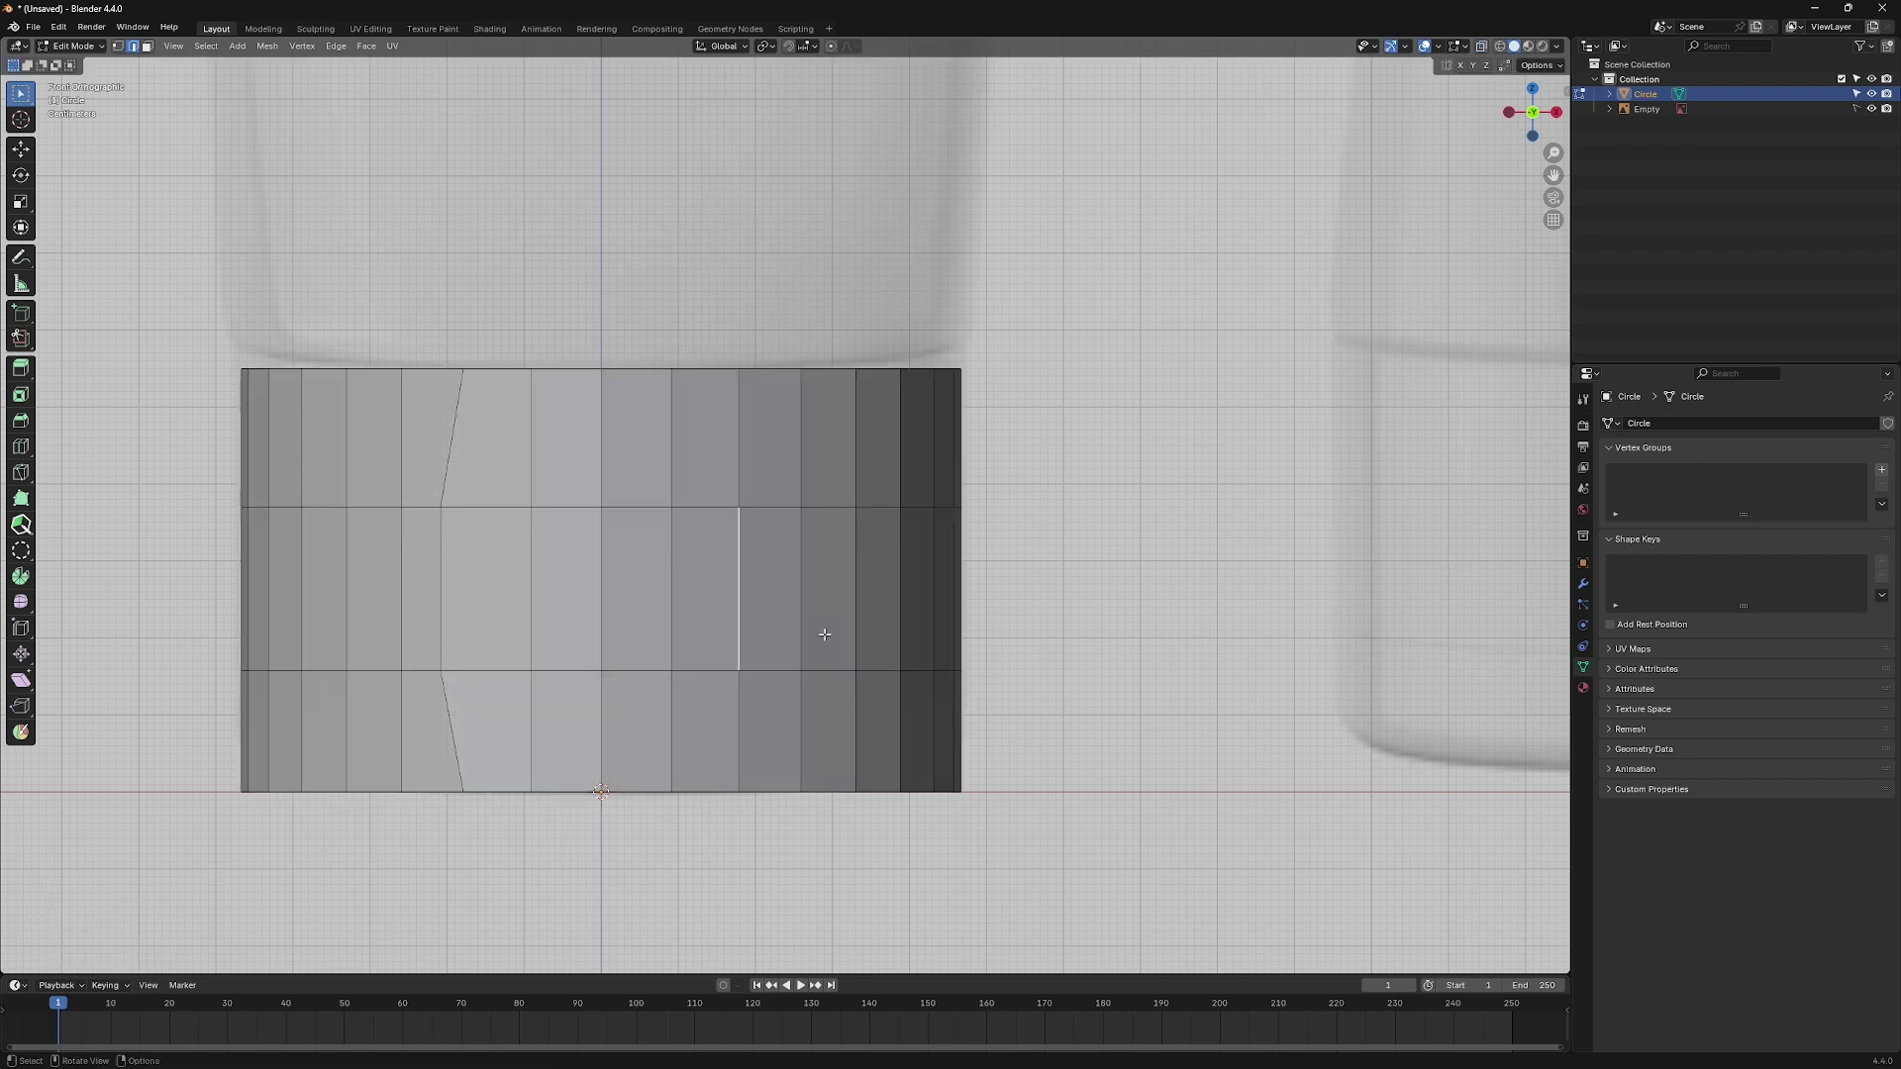
key(alt+z)
key(g)
key(g)
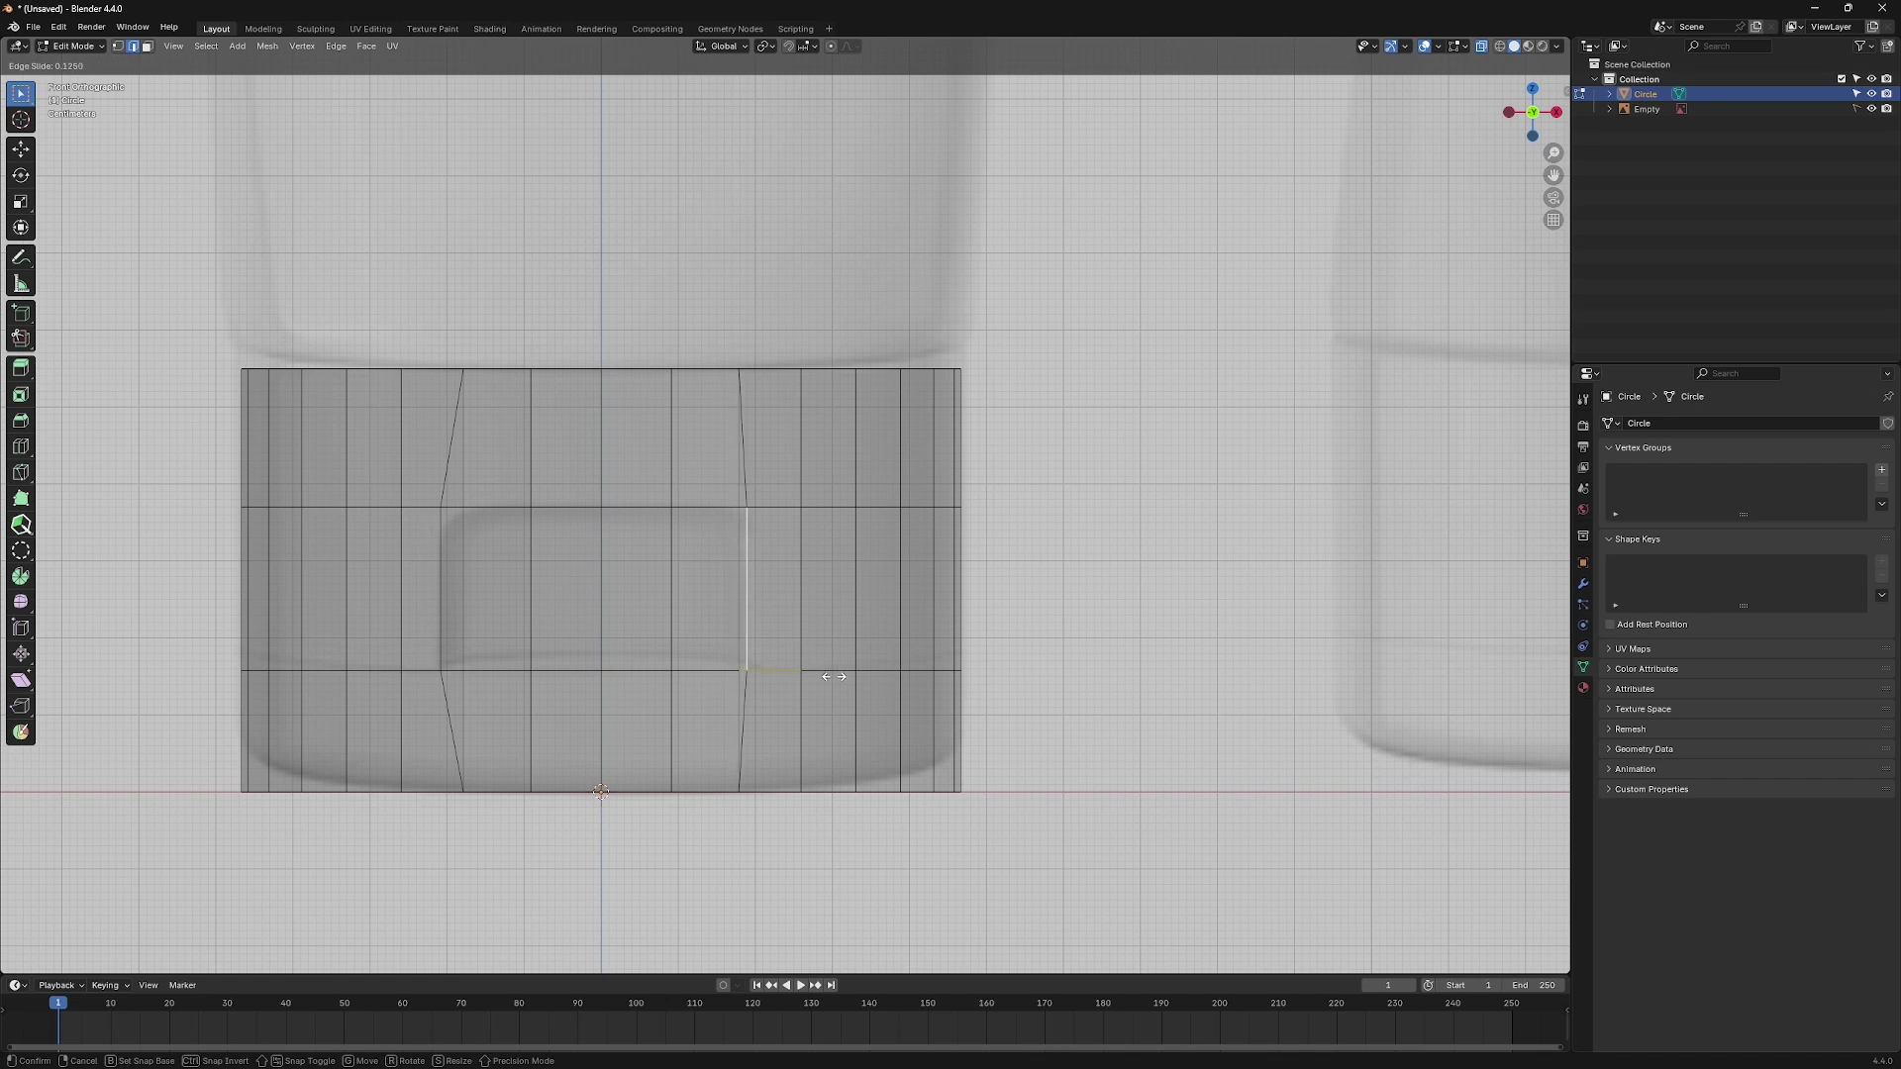
click(834, 679)
Select the notch faces and extrude them along normals to push a recess into the cap.
click(147, 46)
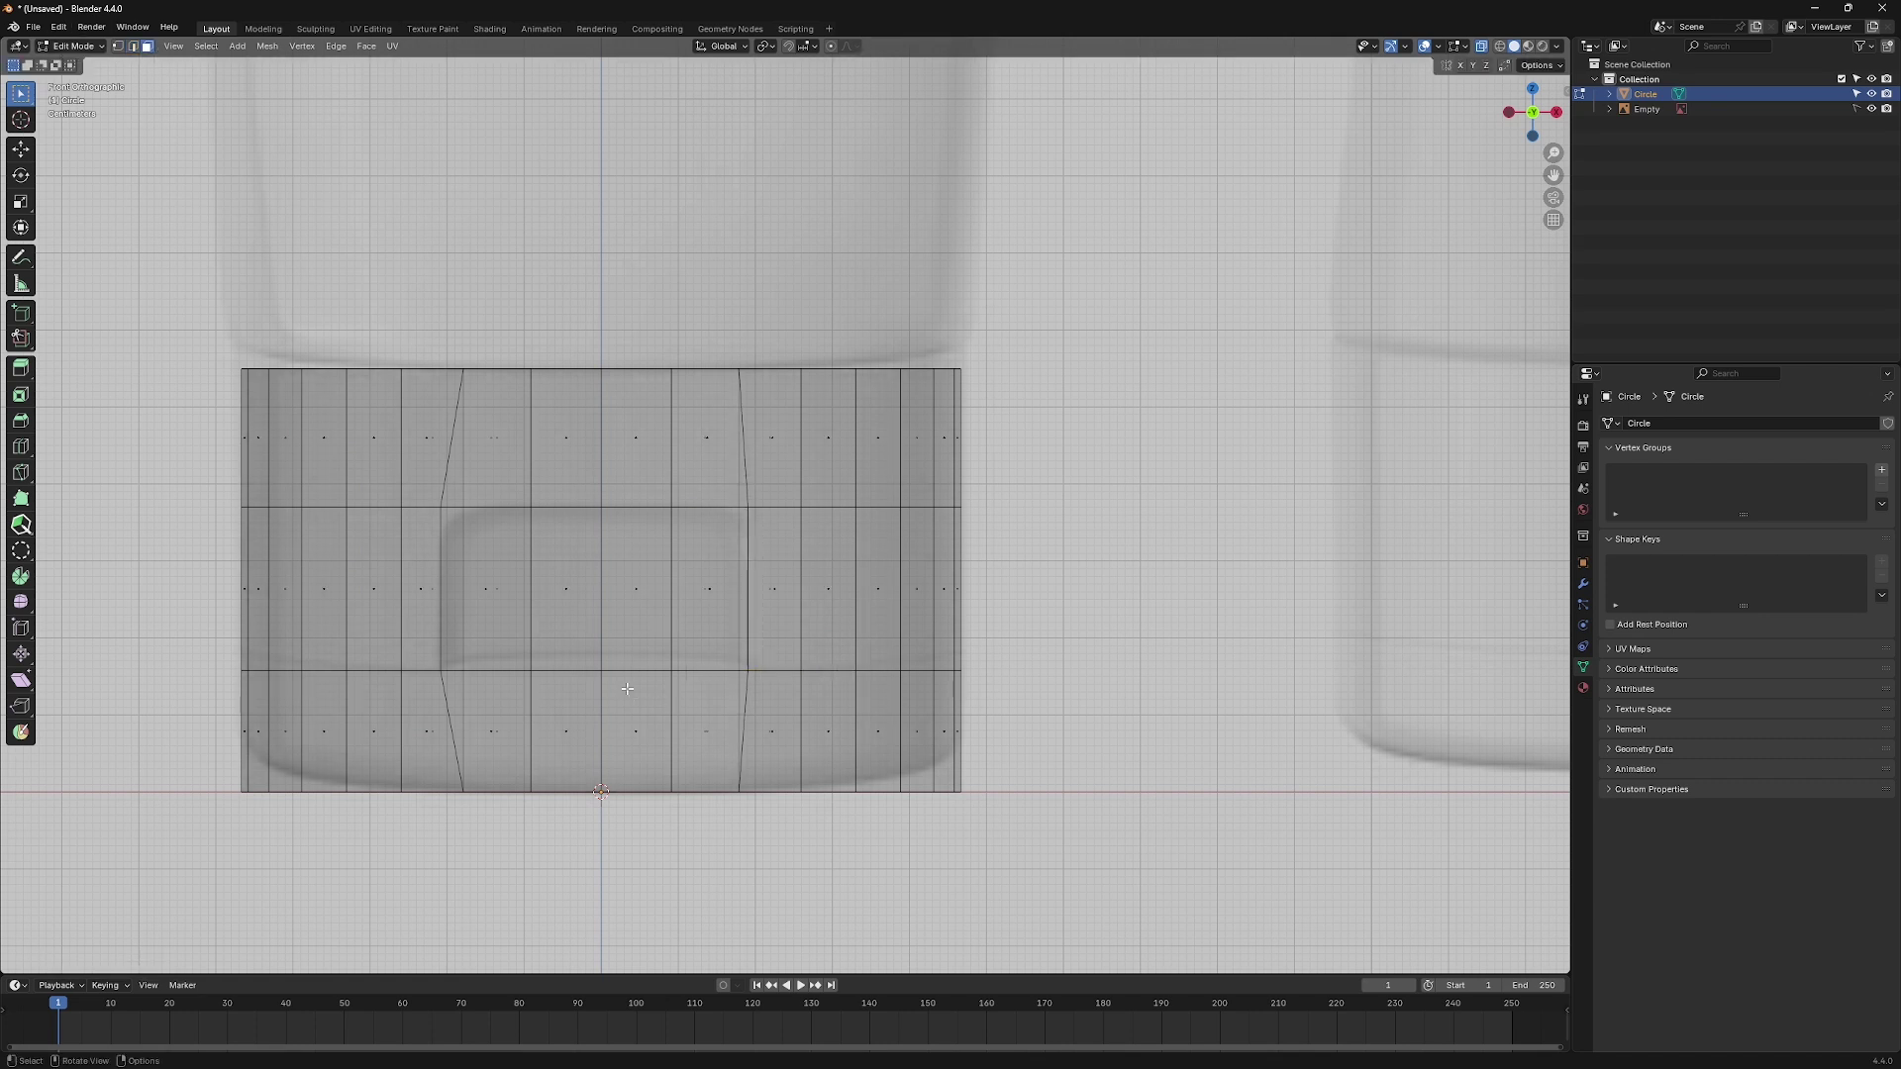
click(486, 591)
key(alt+z)
ctrl+click(707, 591)
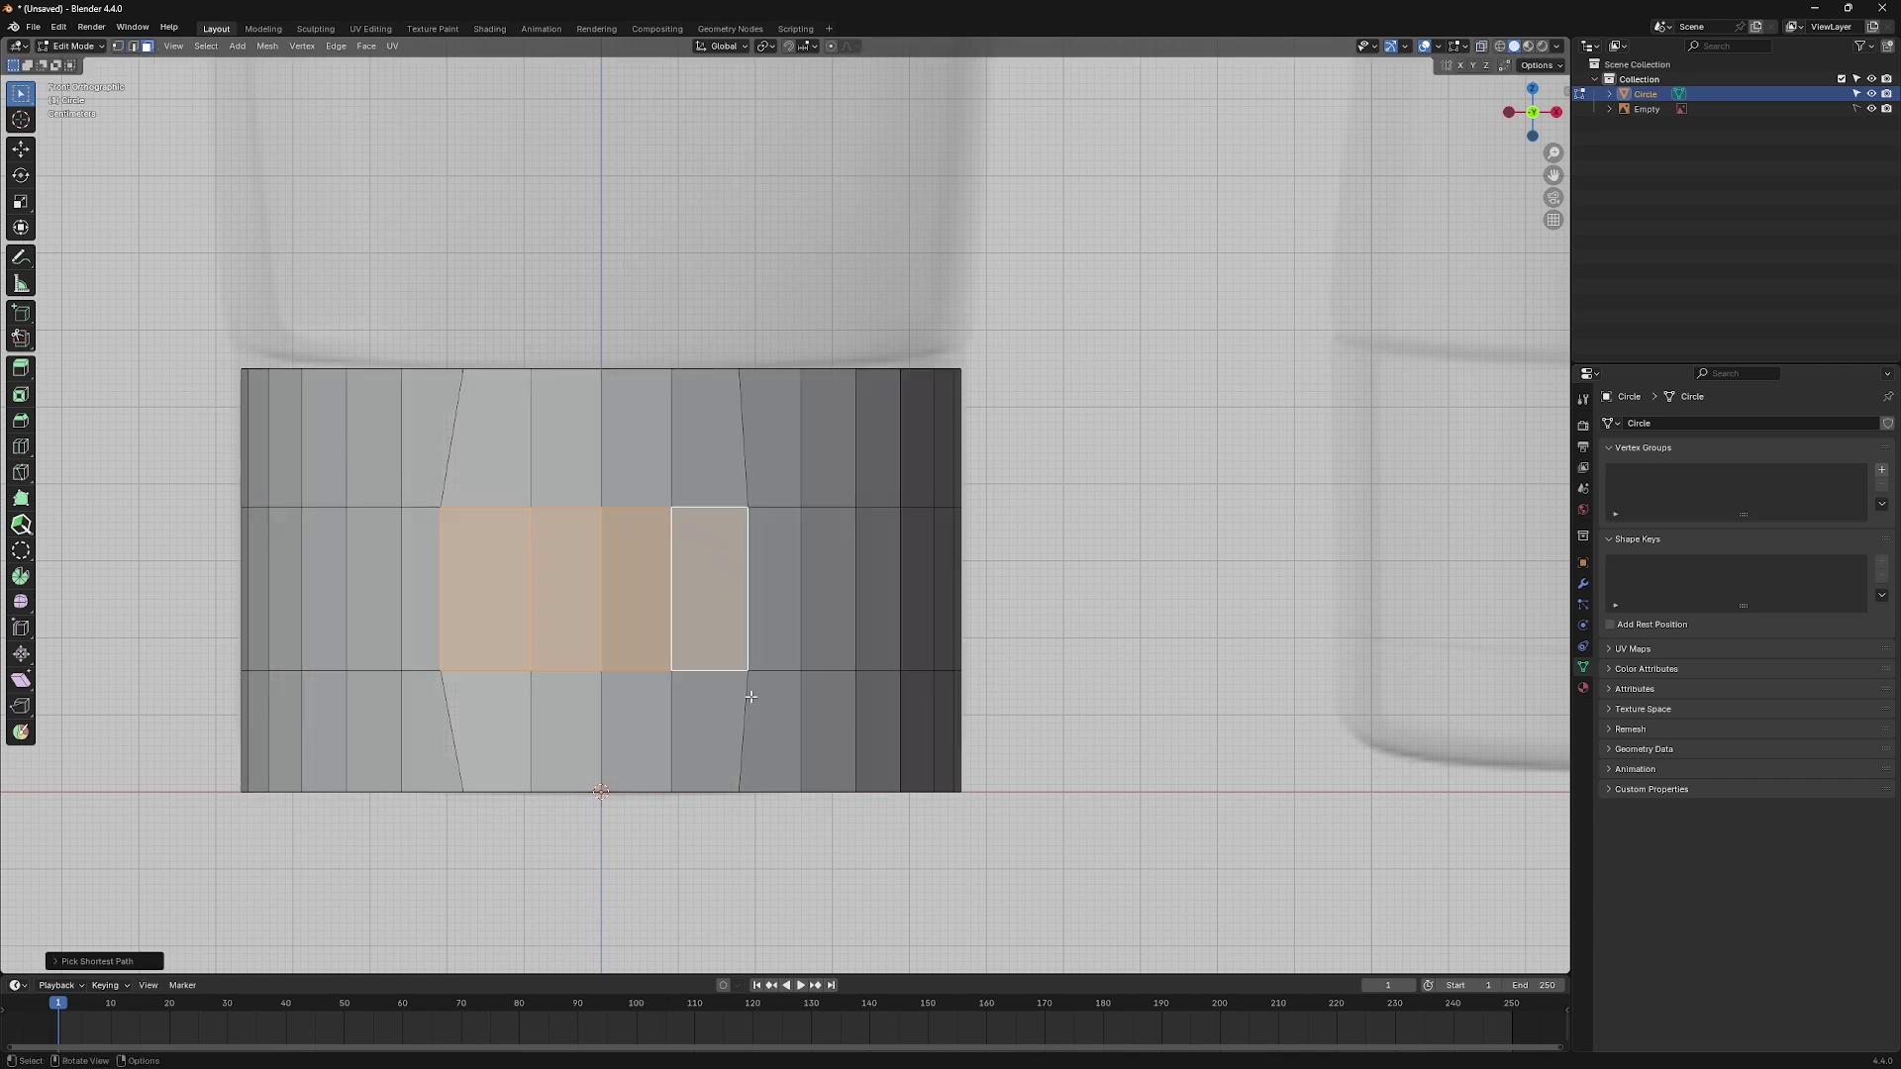
key(alt+z)
middle_drag(751, 696, 653, 742)
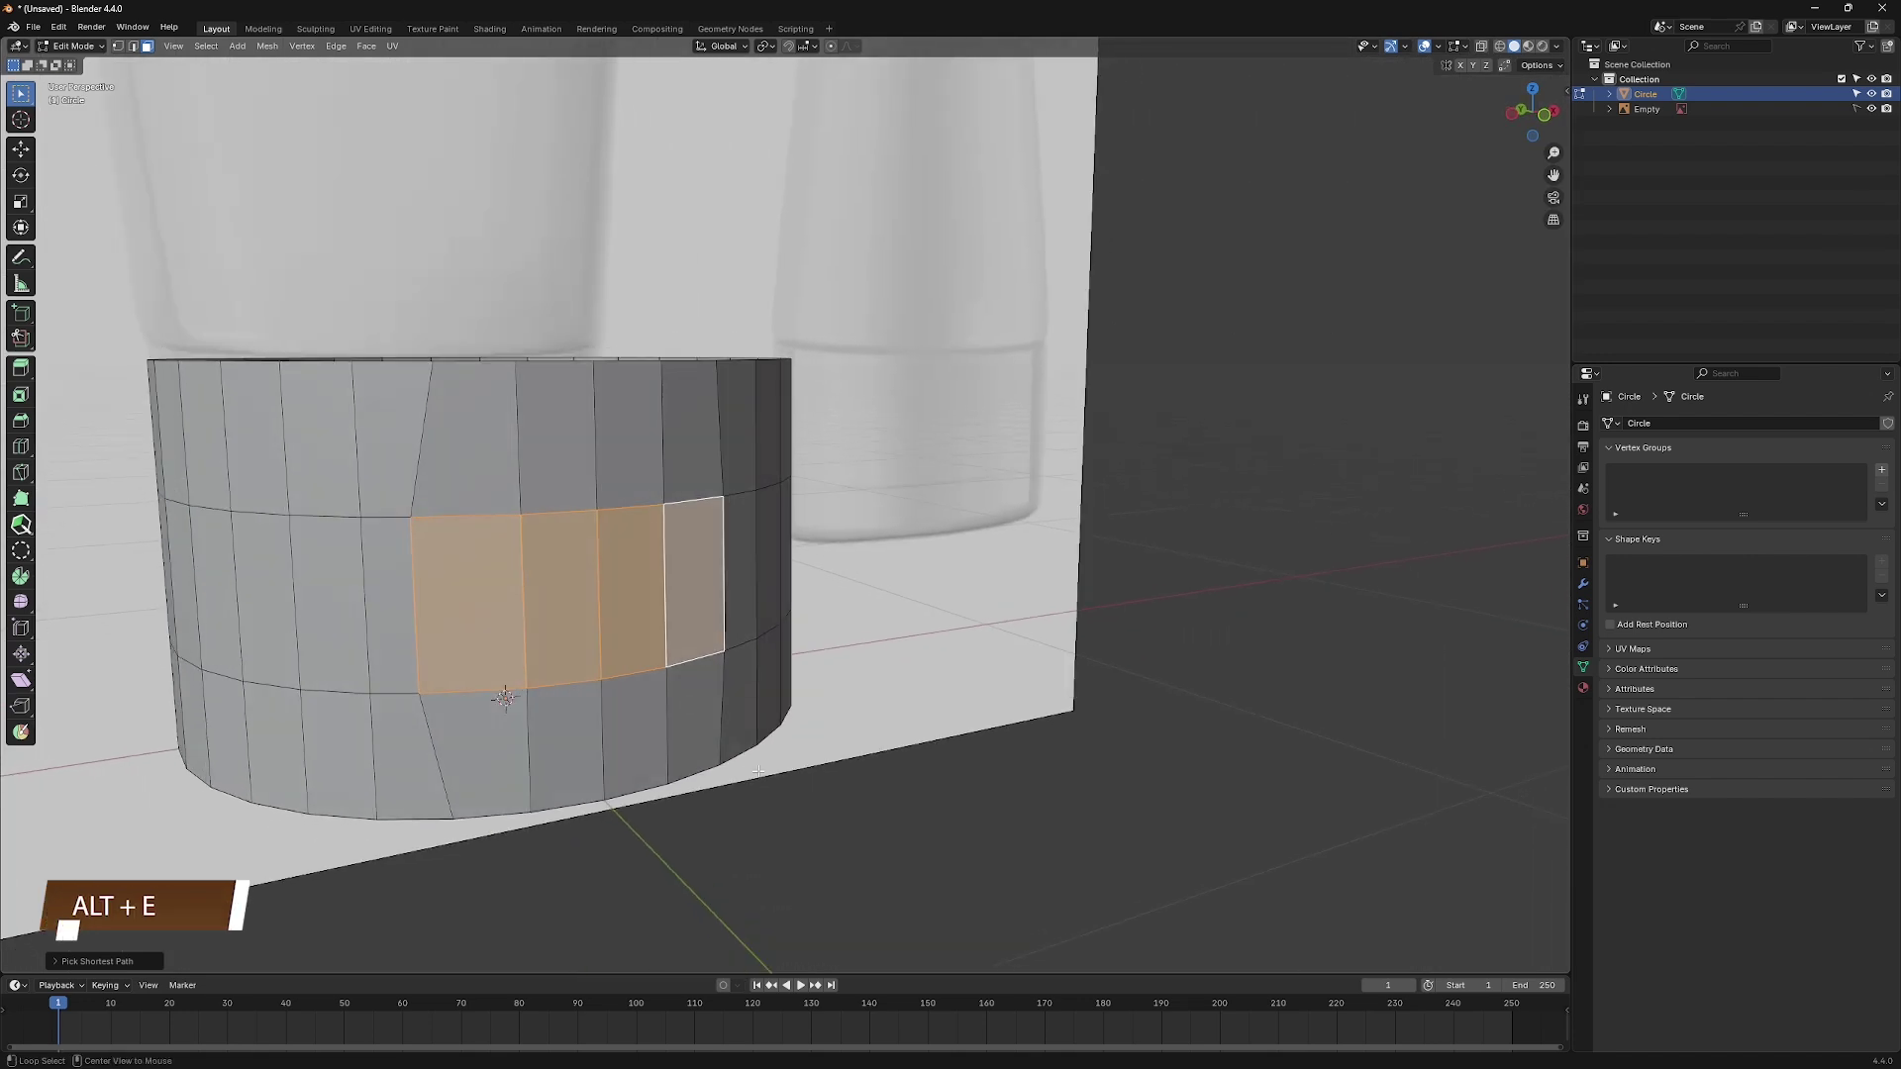
key(alt+e)
click(715, 785)
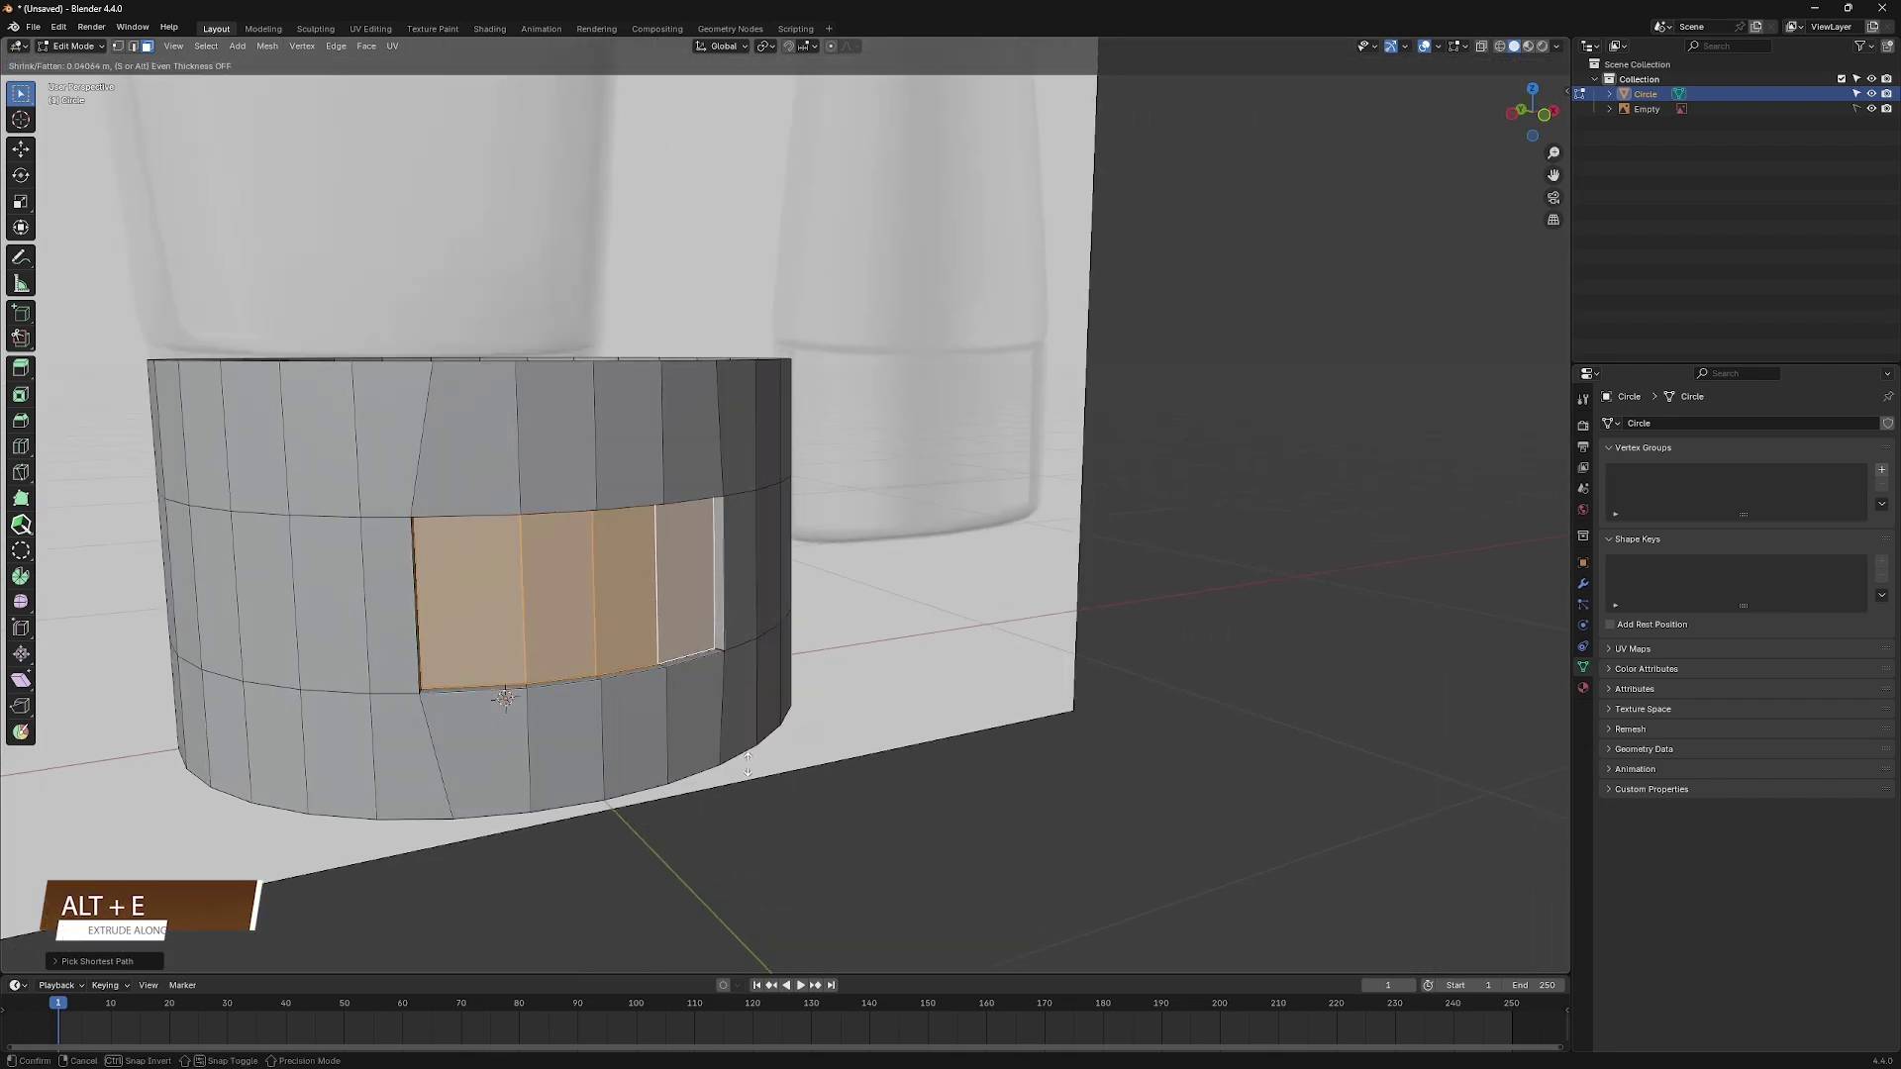
click(750, 764)
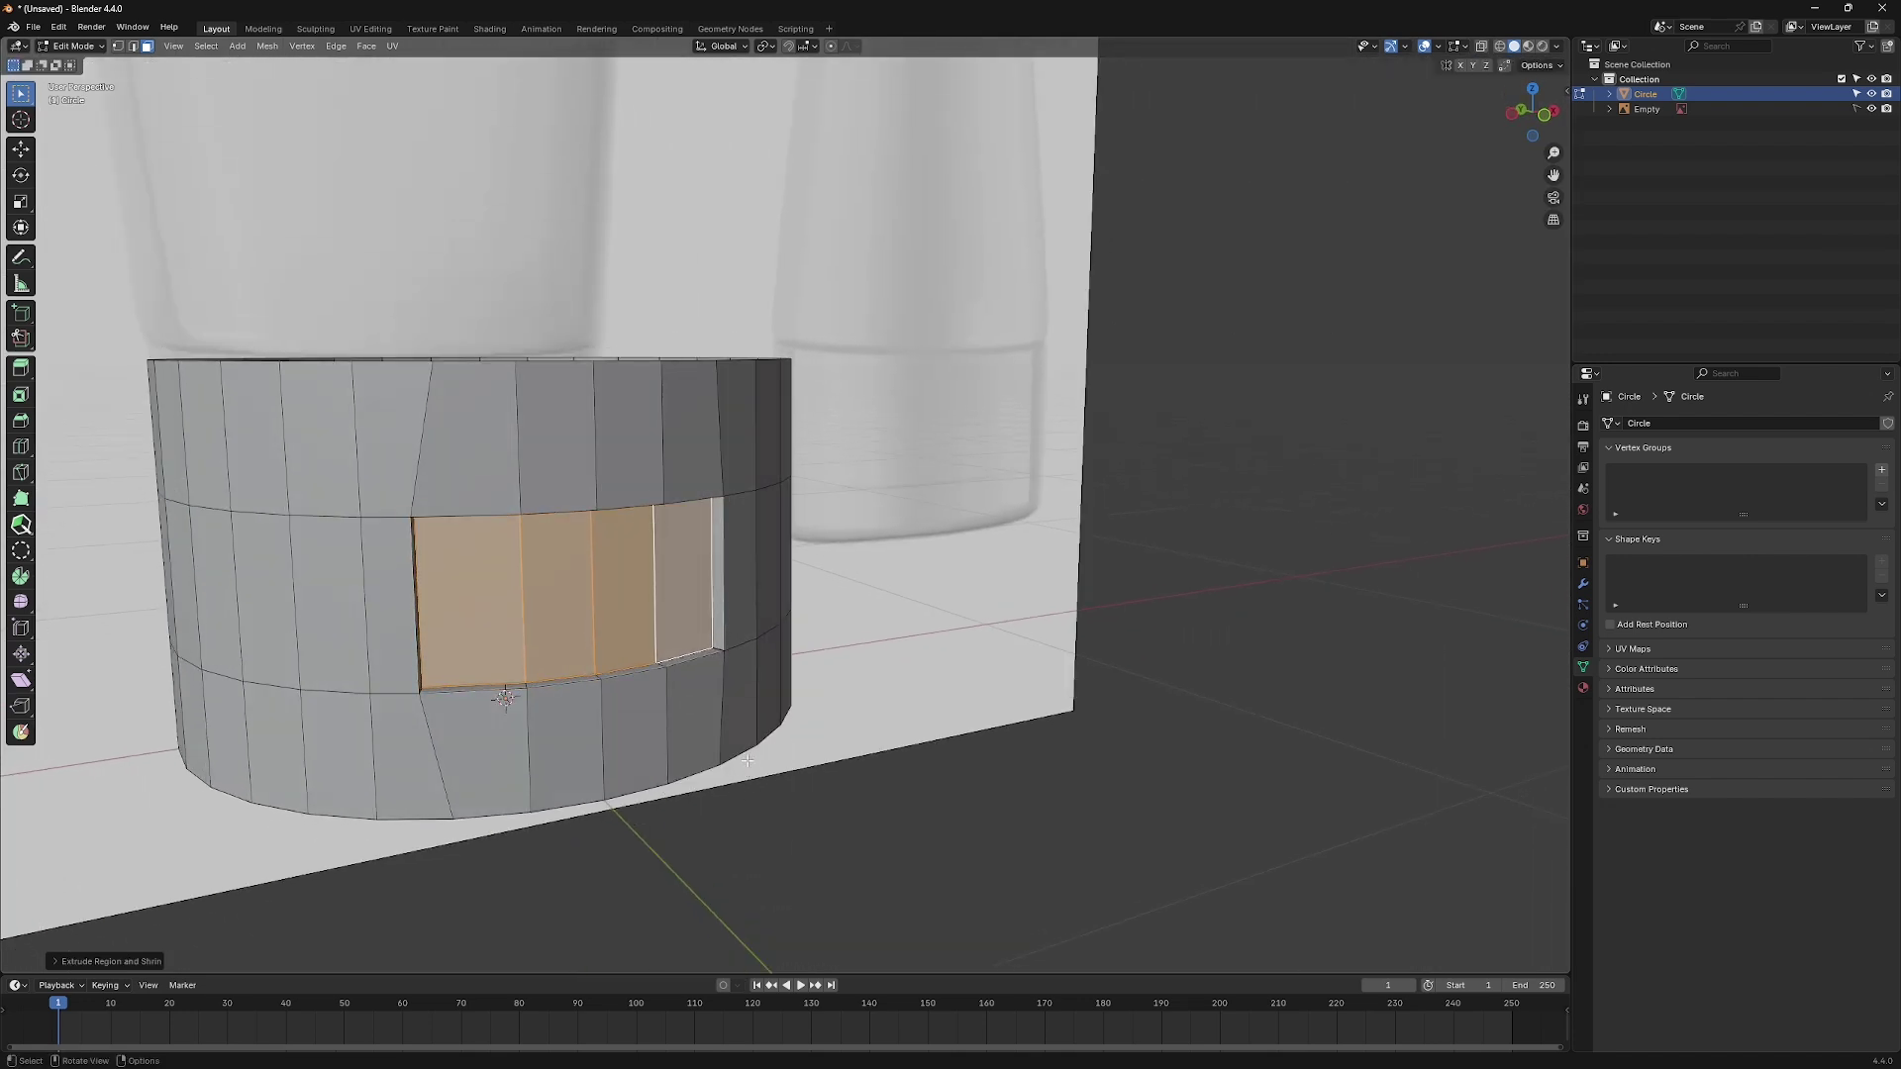
Add a loop cut across the middle band, placed near the recess's lower edge.
middle_drag(702, 702, 694, 679)
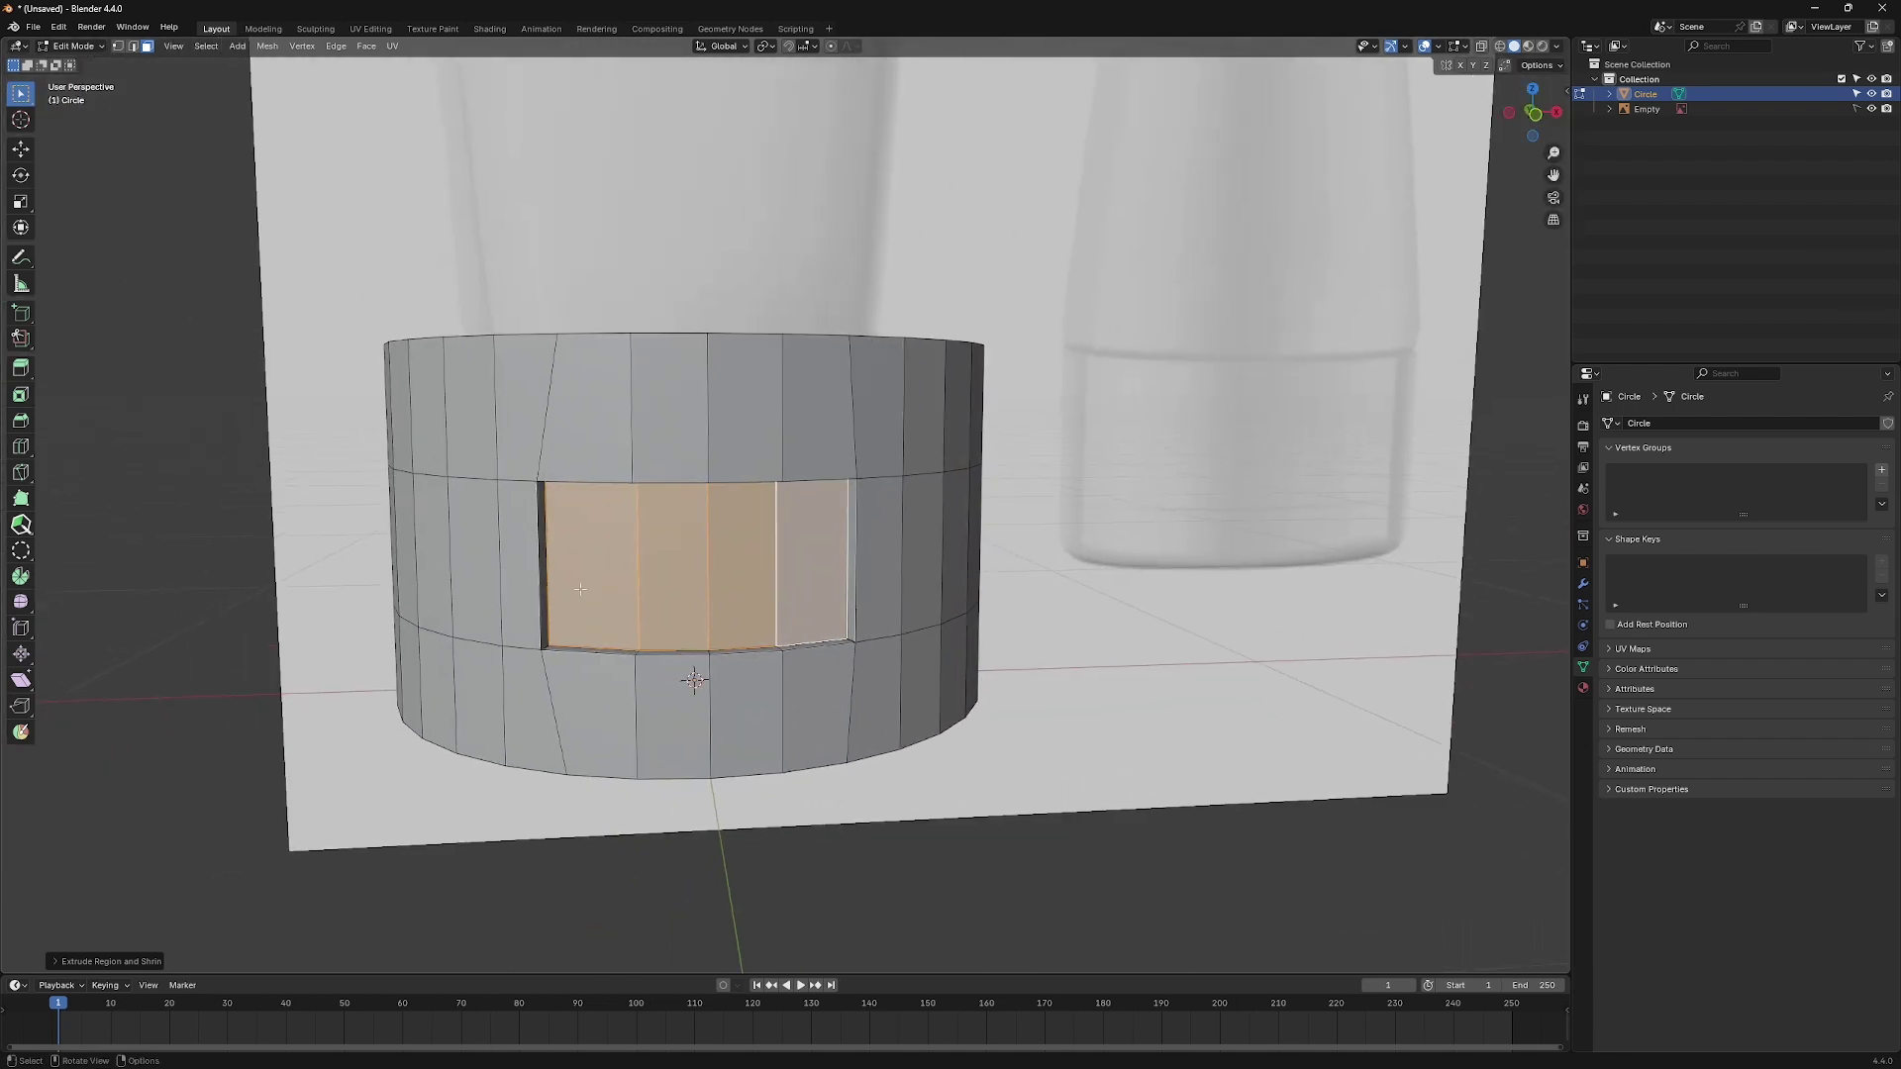
key(ctrl+r)
click(510, 550)
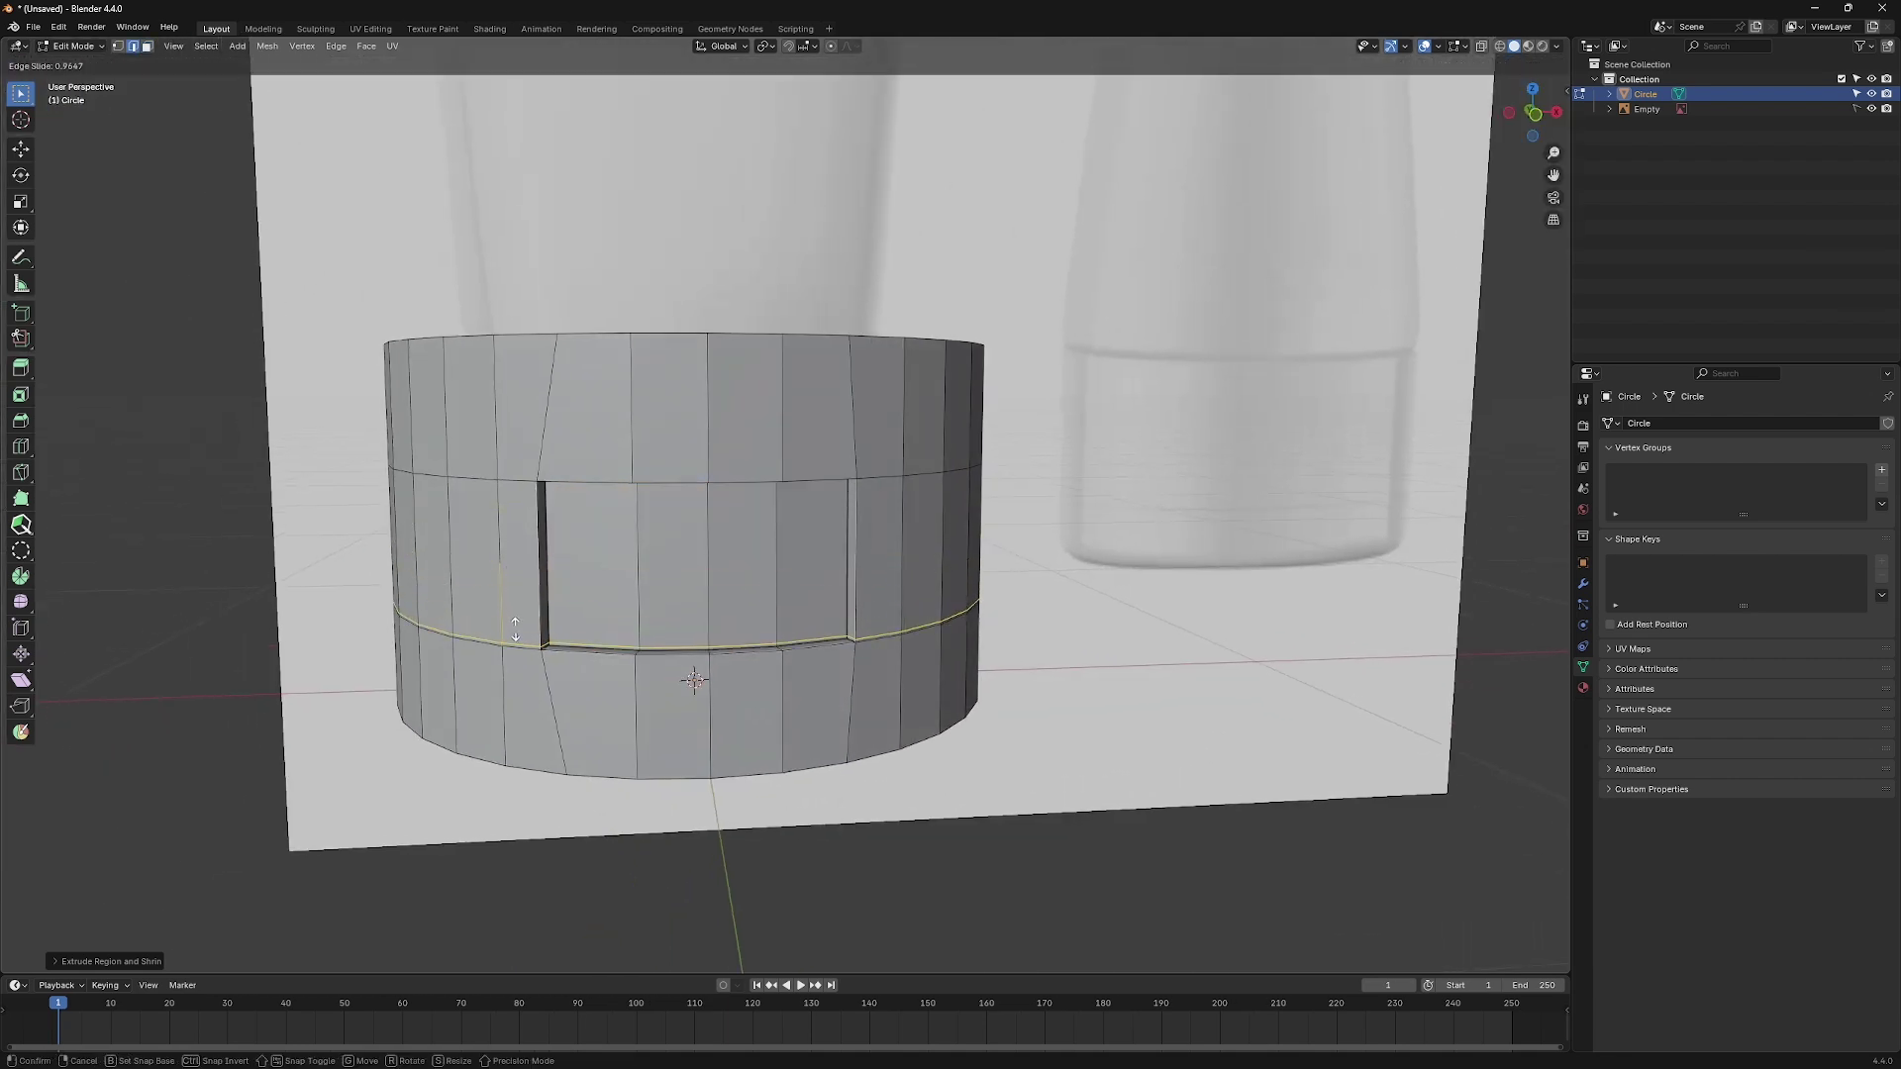
click(693, 679)
scroll(694, 678, up, 5)
Finish sliding the new loop, then extrude the thin face ring below the panel inward along normals.
middle_drag(693, 679, 870, 726)
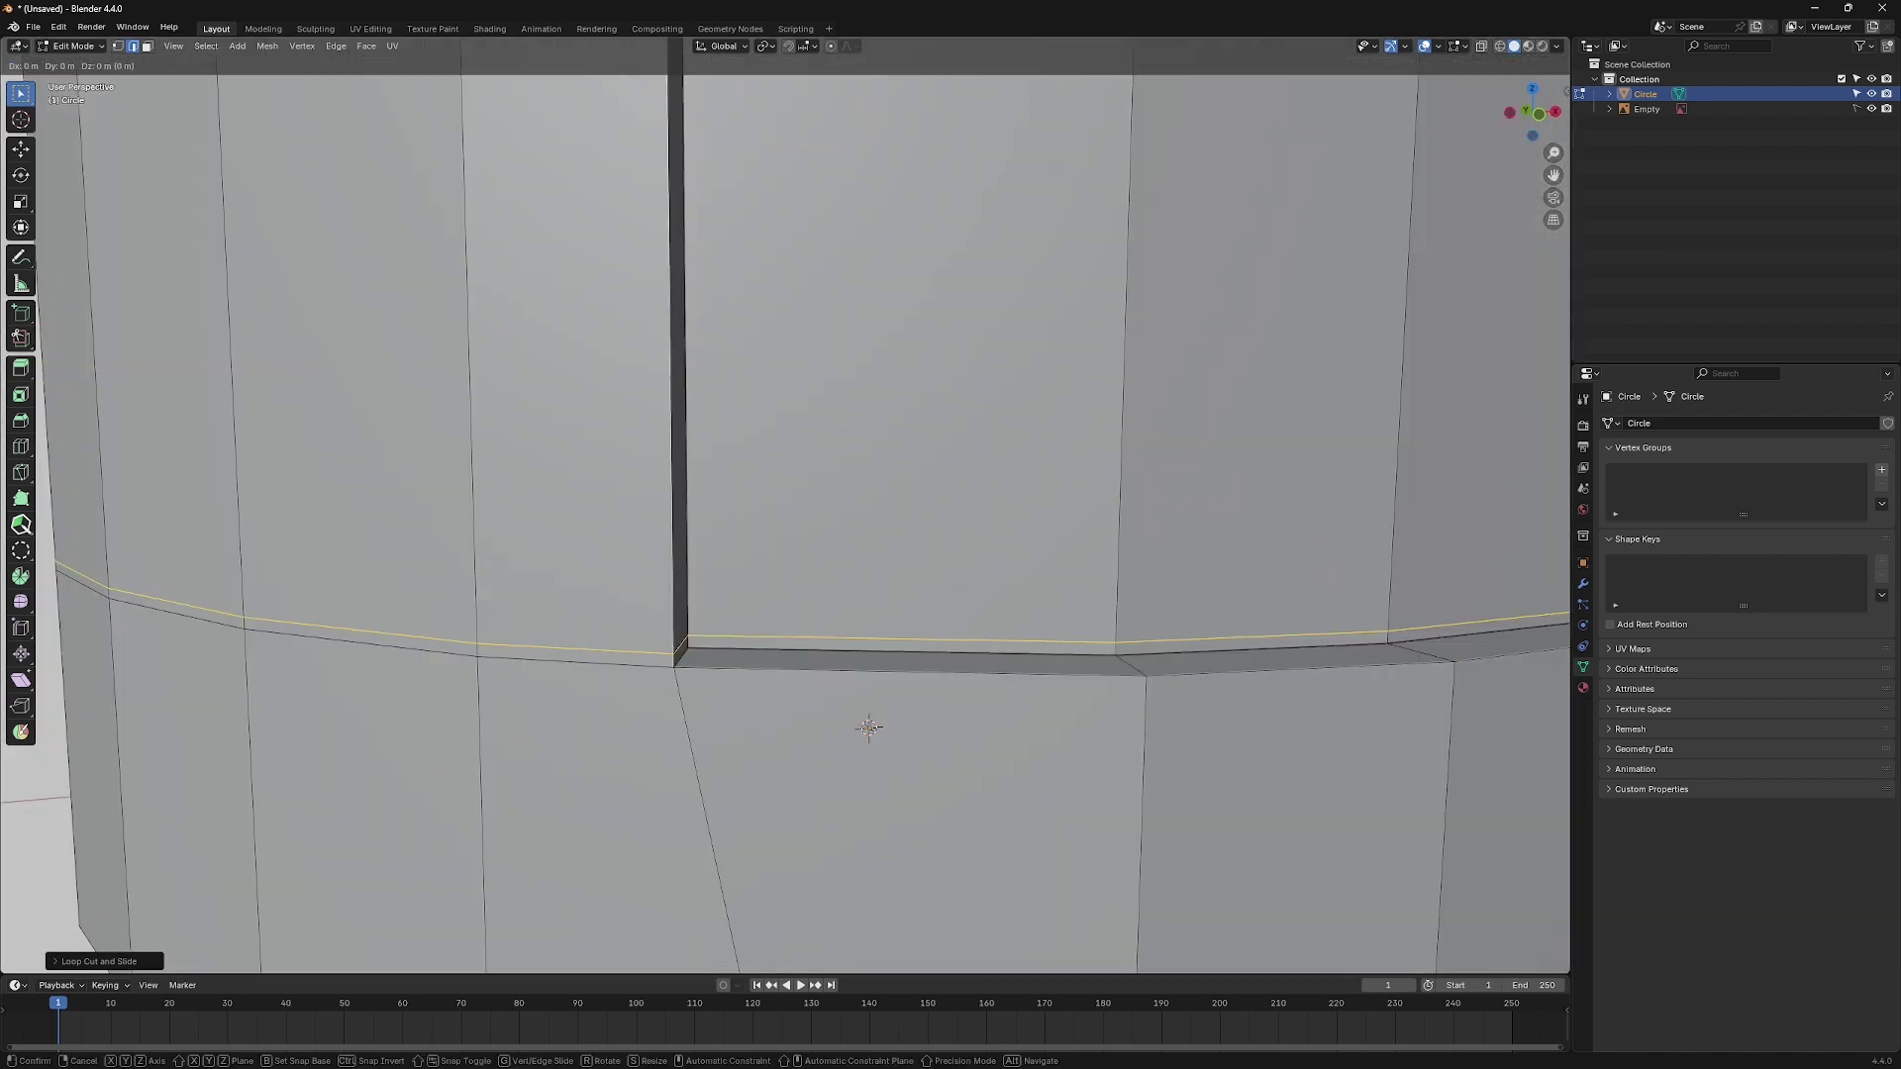
click(868, 726)
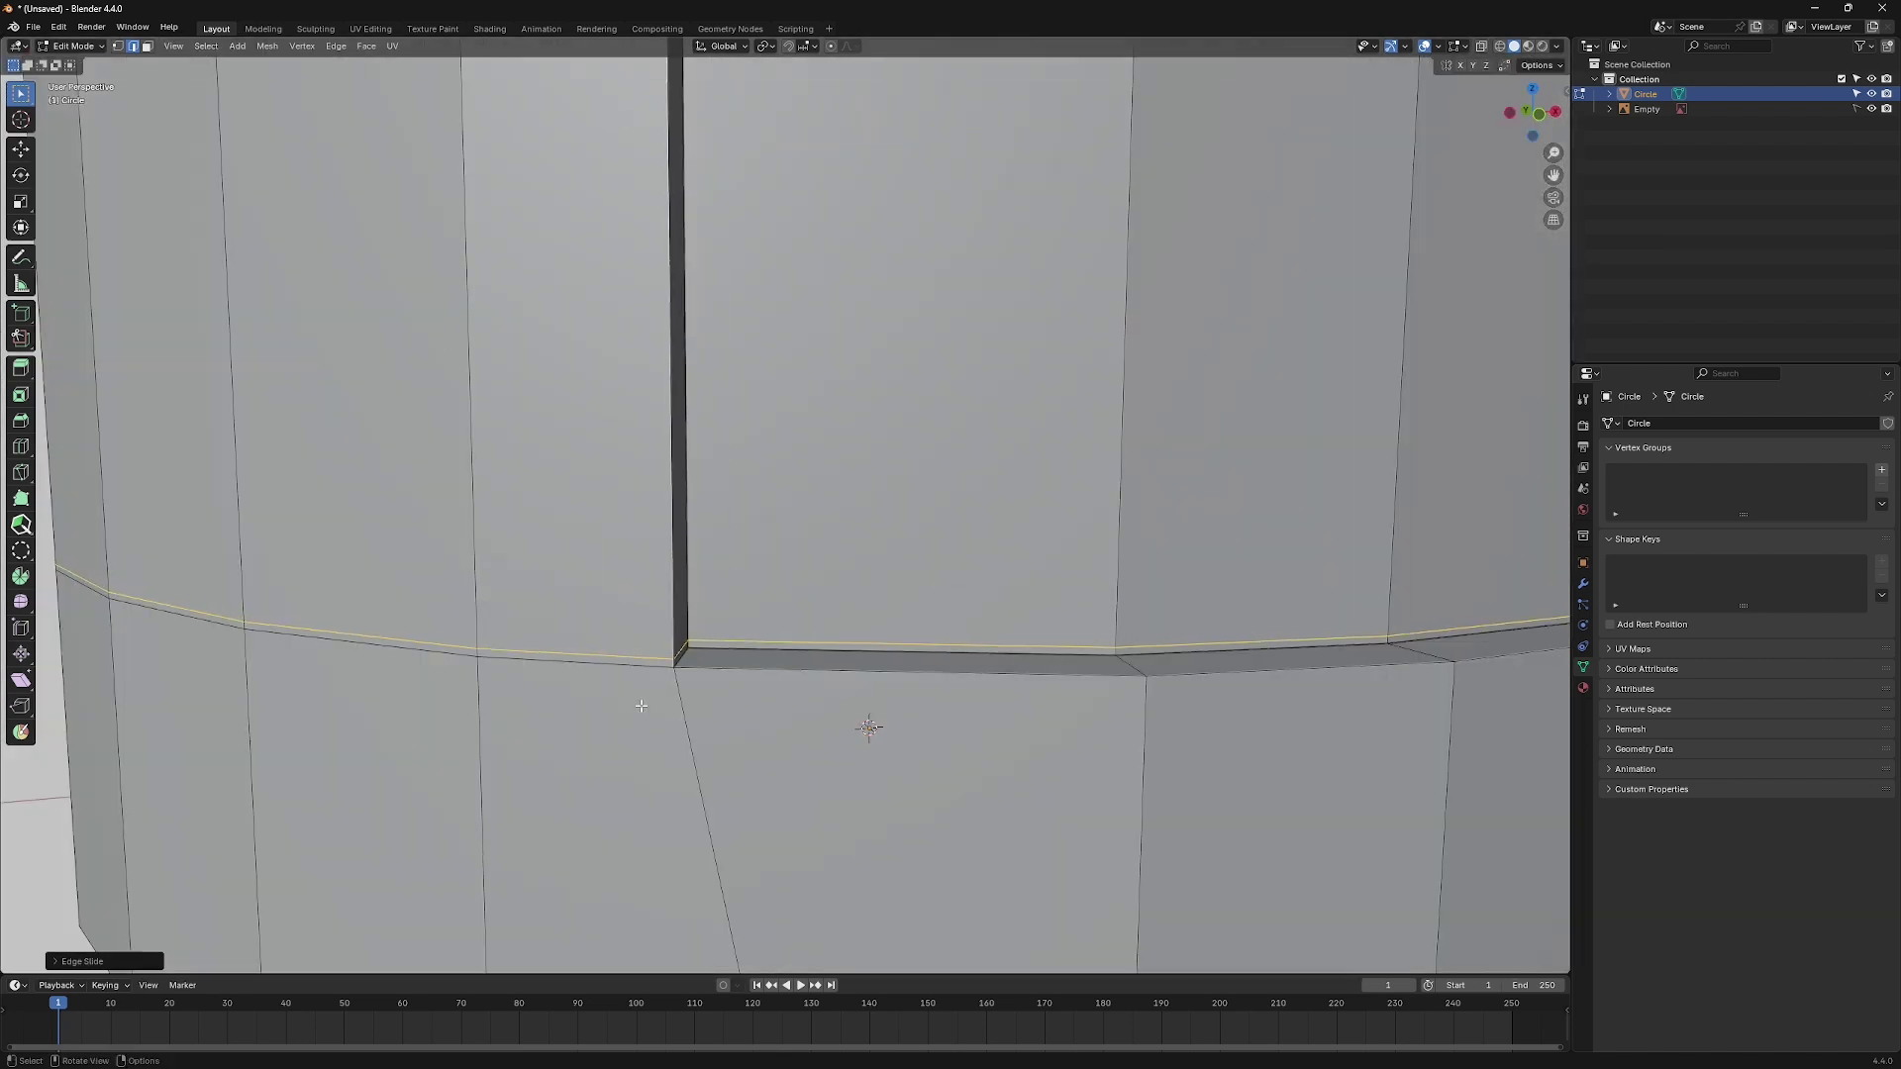
click(146, 45)
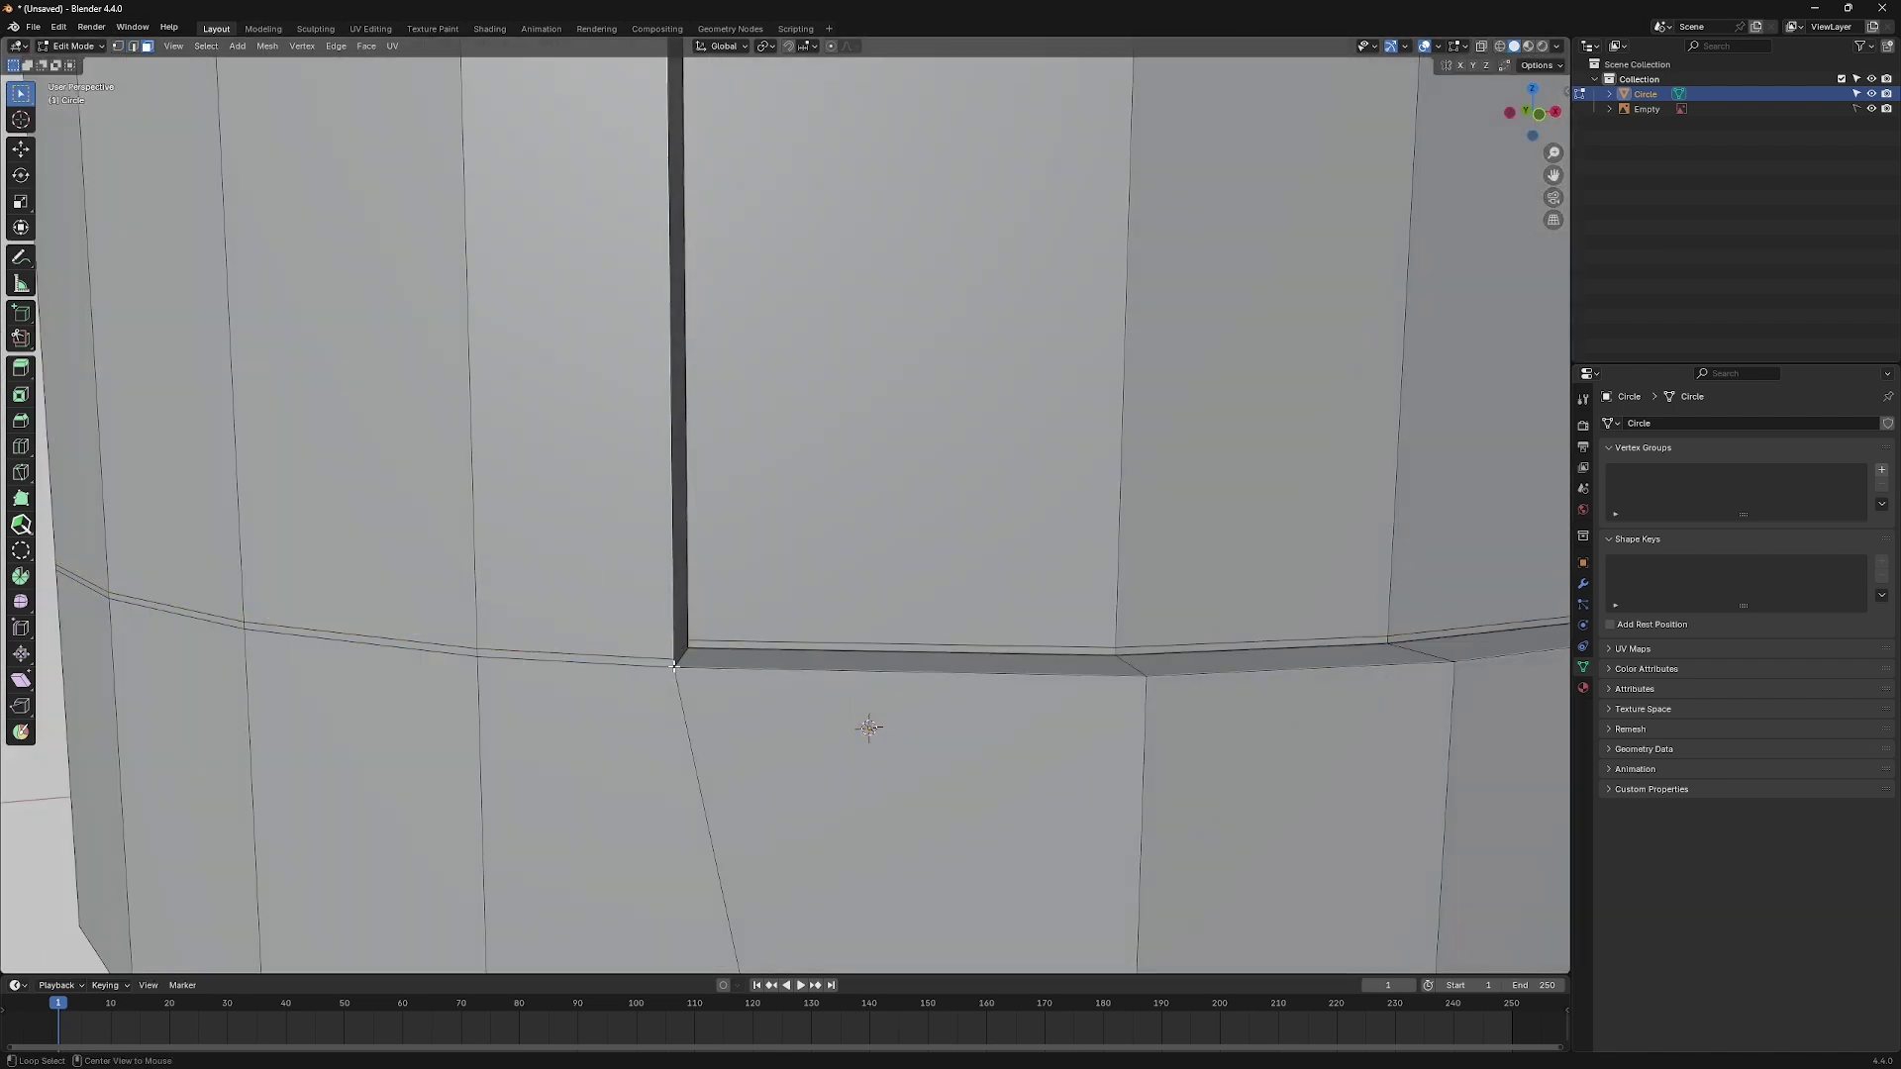
alt+click(868, 660)
scroll(868, 726, down, 5)
scroll(870, 726, up, 4)
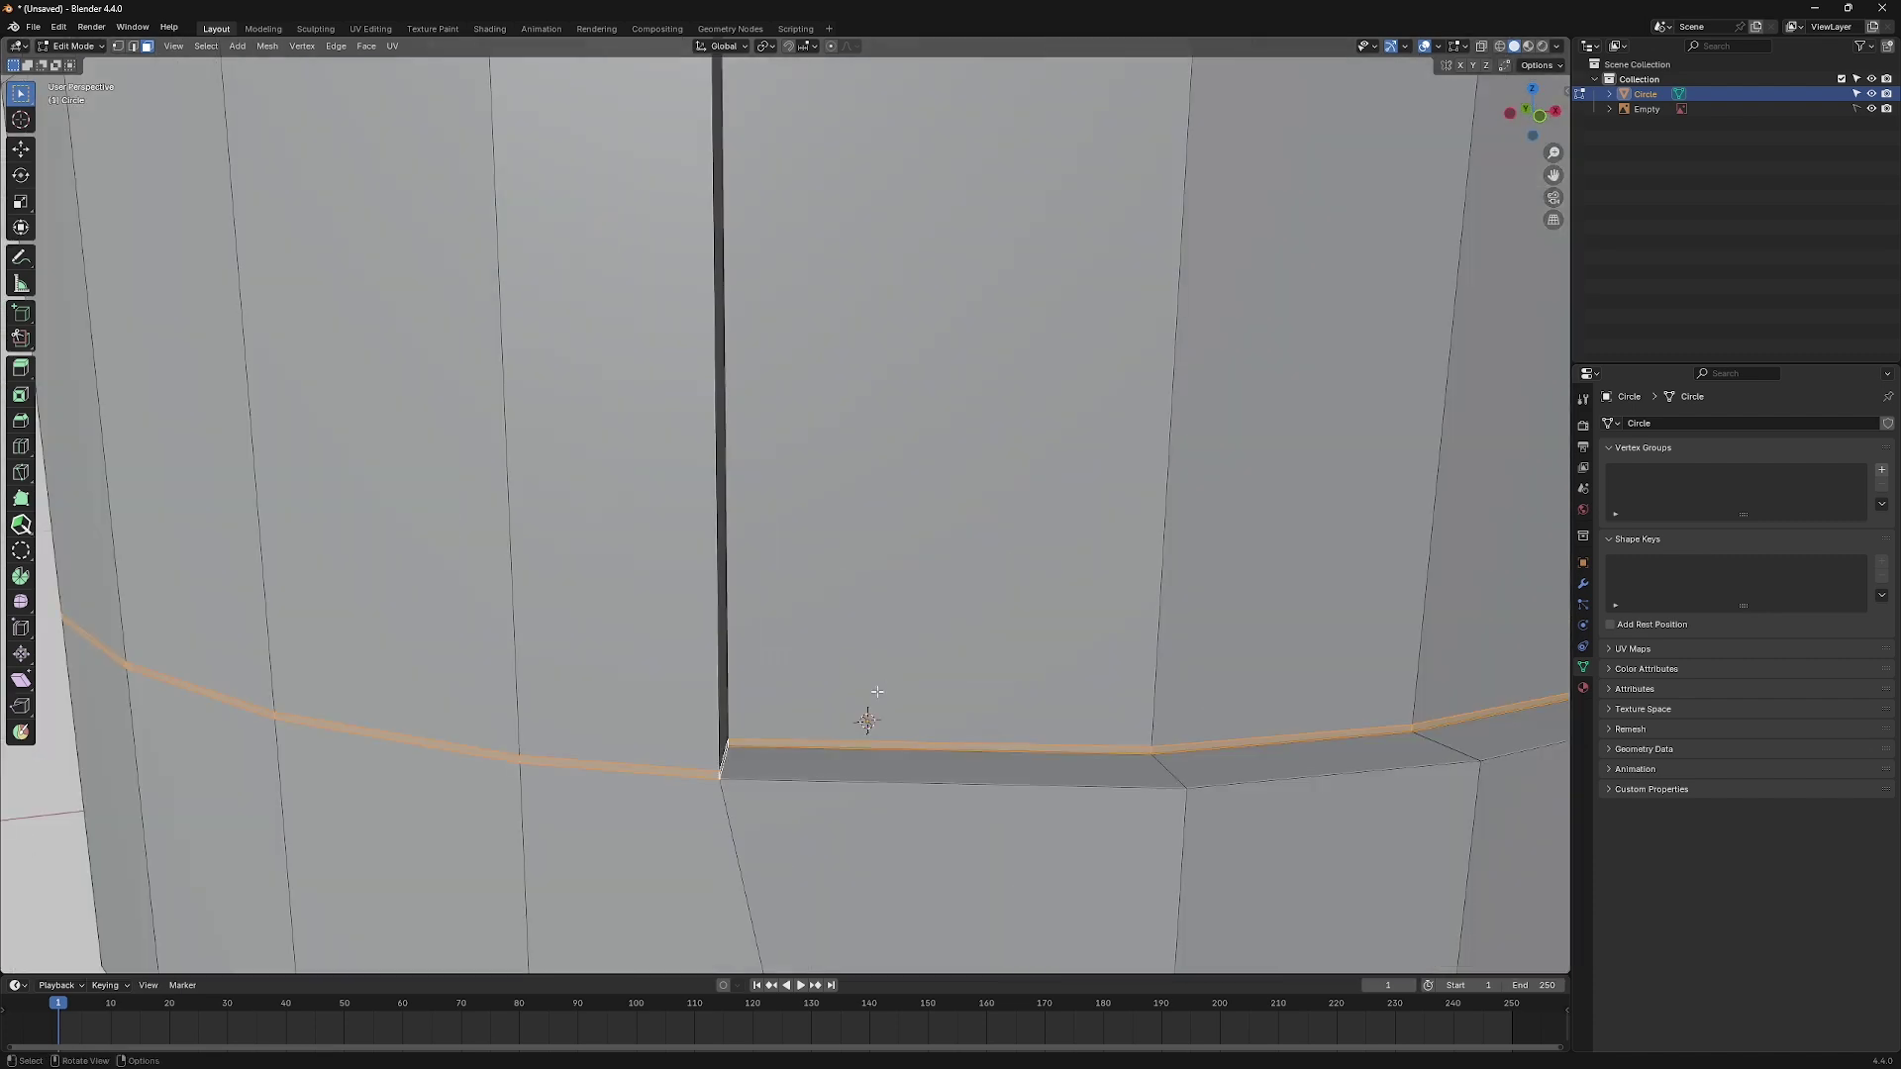
key(alt+e)
click(866, 763)
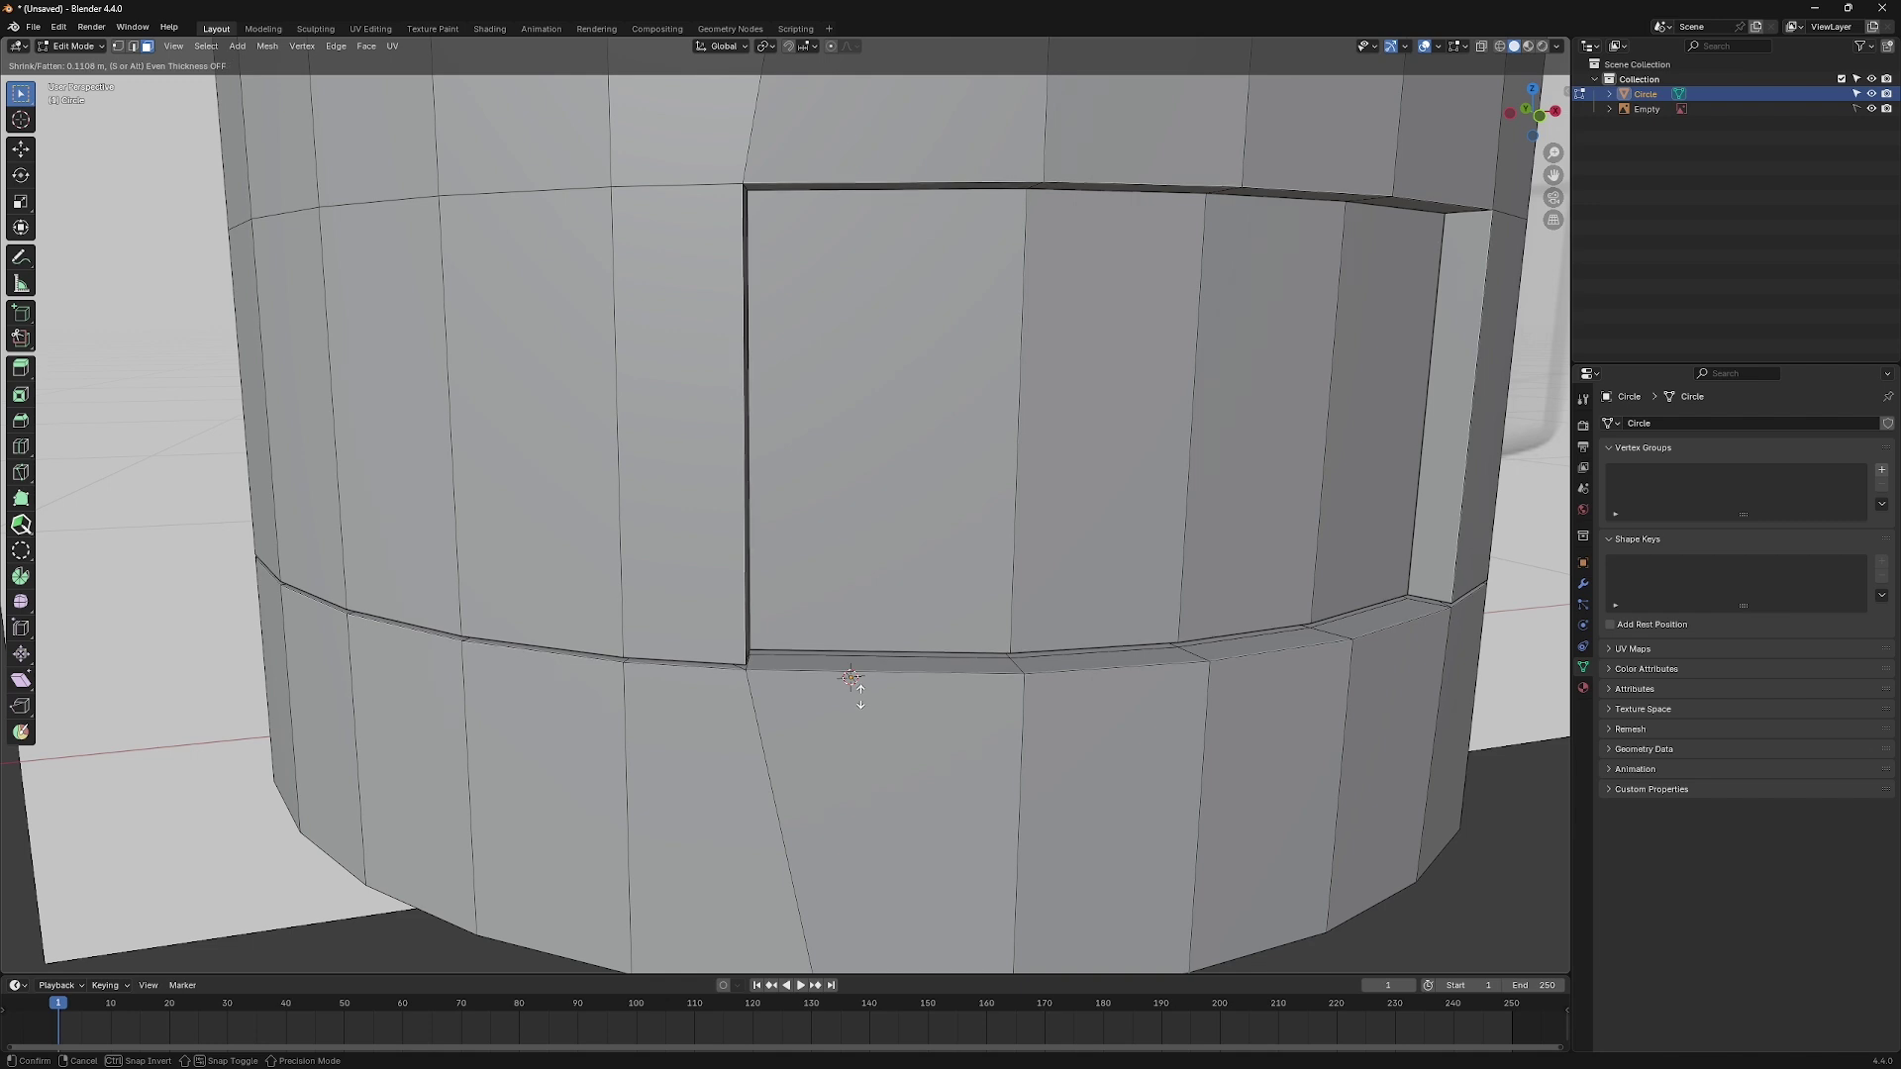
click(855, 680)
scroll(854, 681, down, 4)
scroll(866, 639, up, 1)
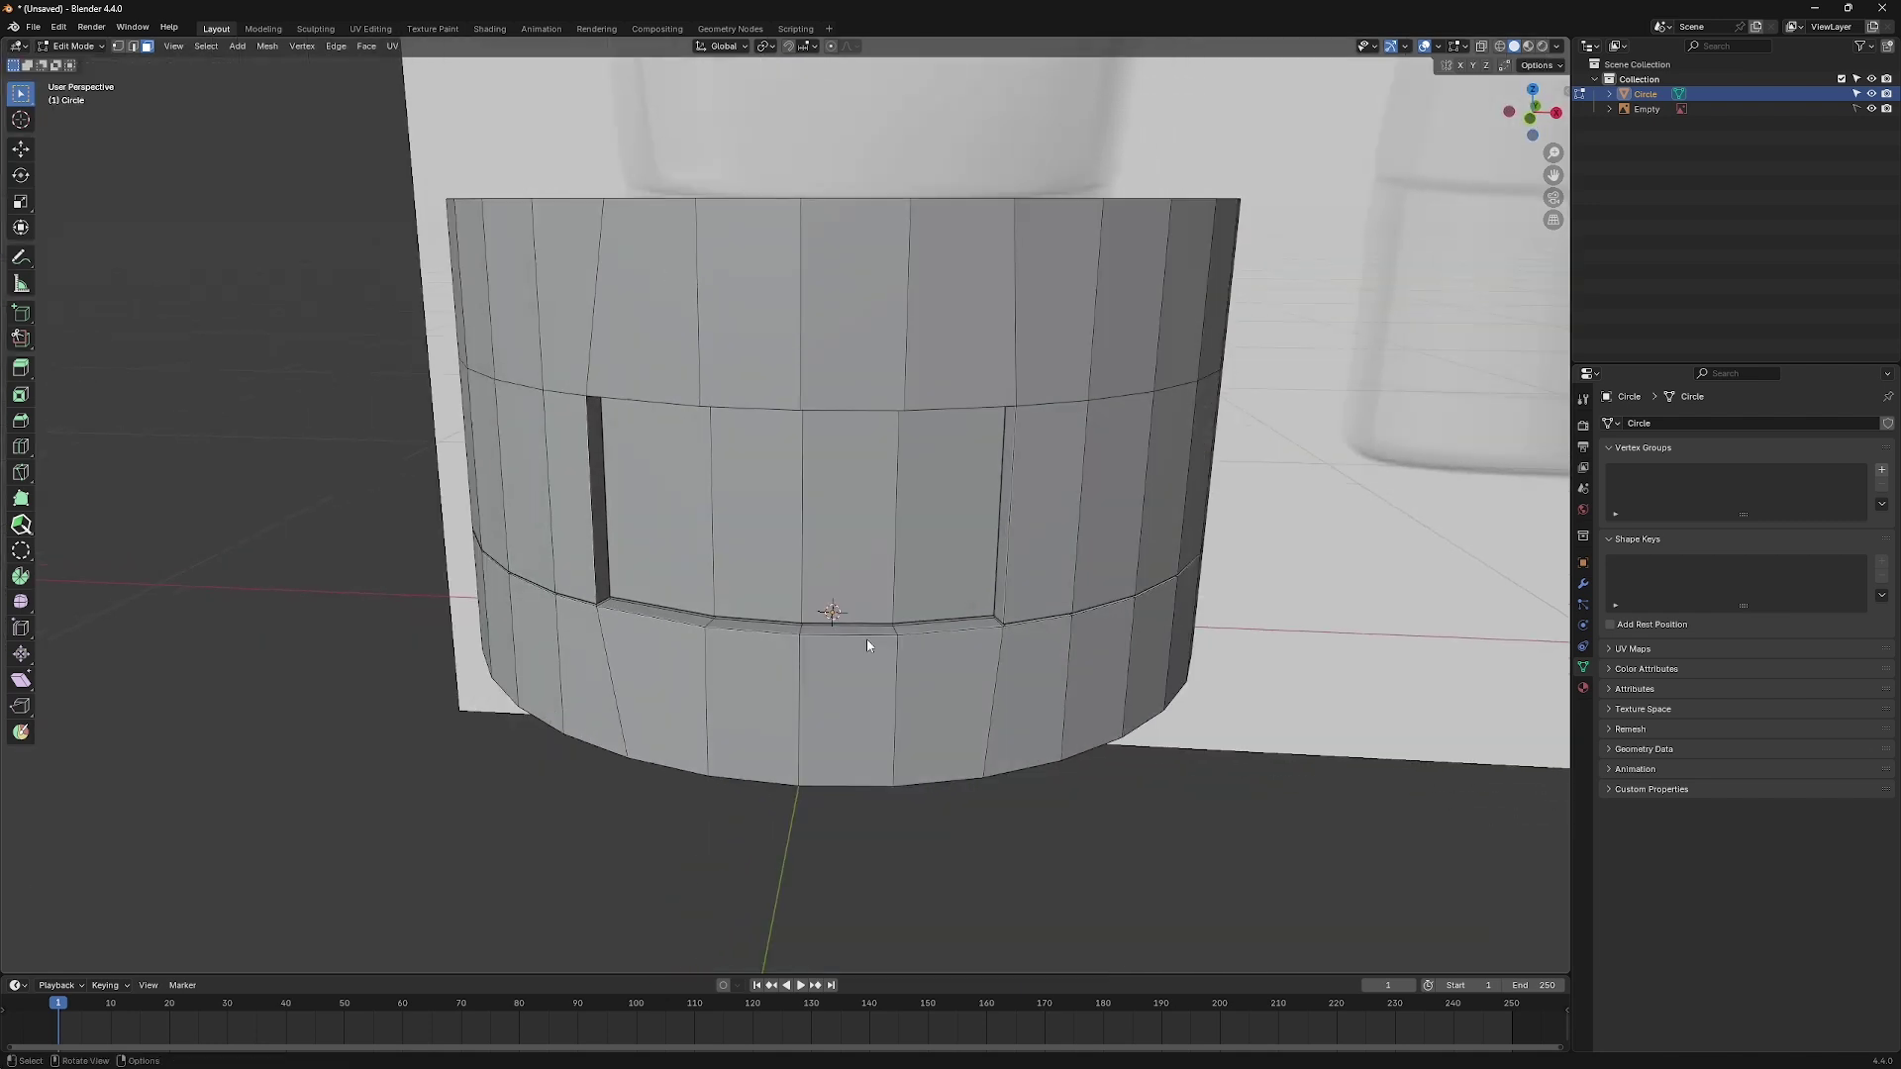
key(Tab)
scroll(867, 644, down, 2)
Add a Subdivision Surface modifier to the cap cylinder.
middle_drag(868, 654, 866, 674)
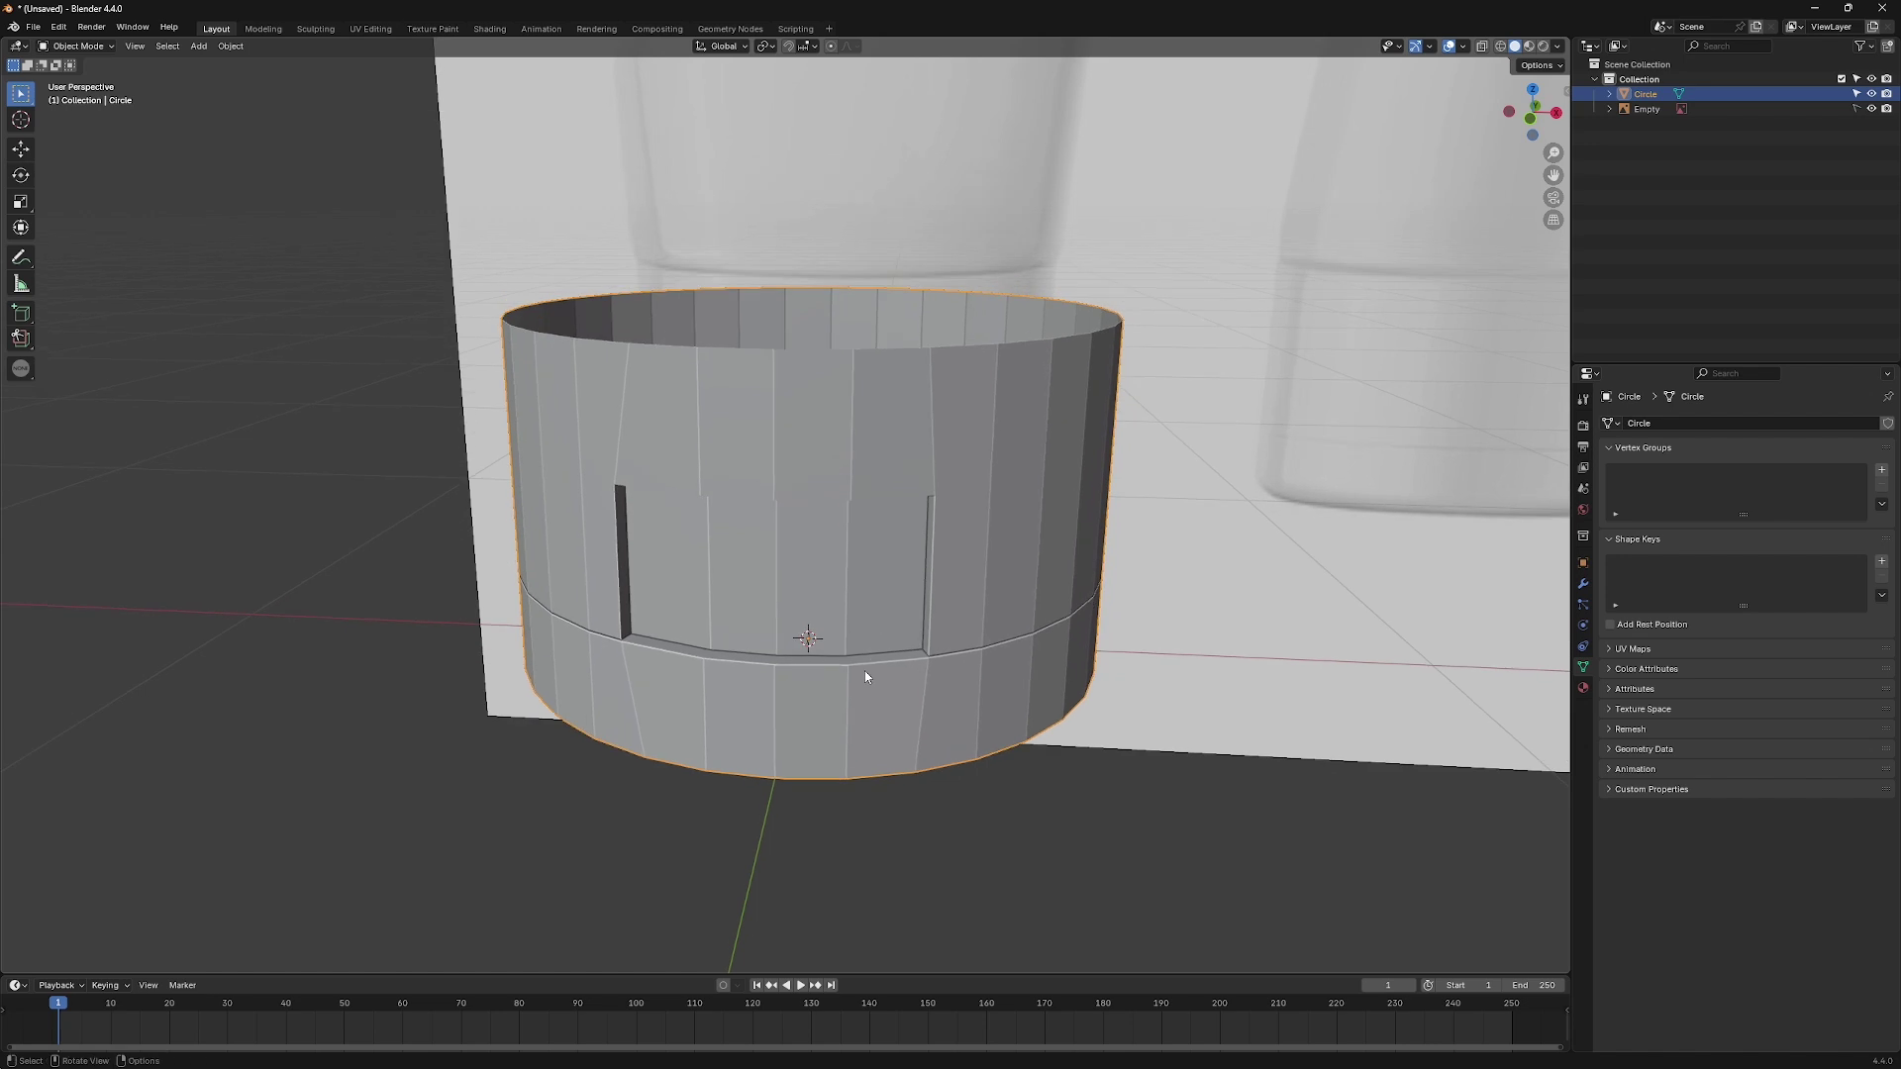
click(1582, 590)
click(1678, 422)
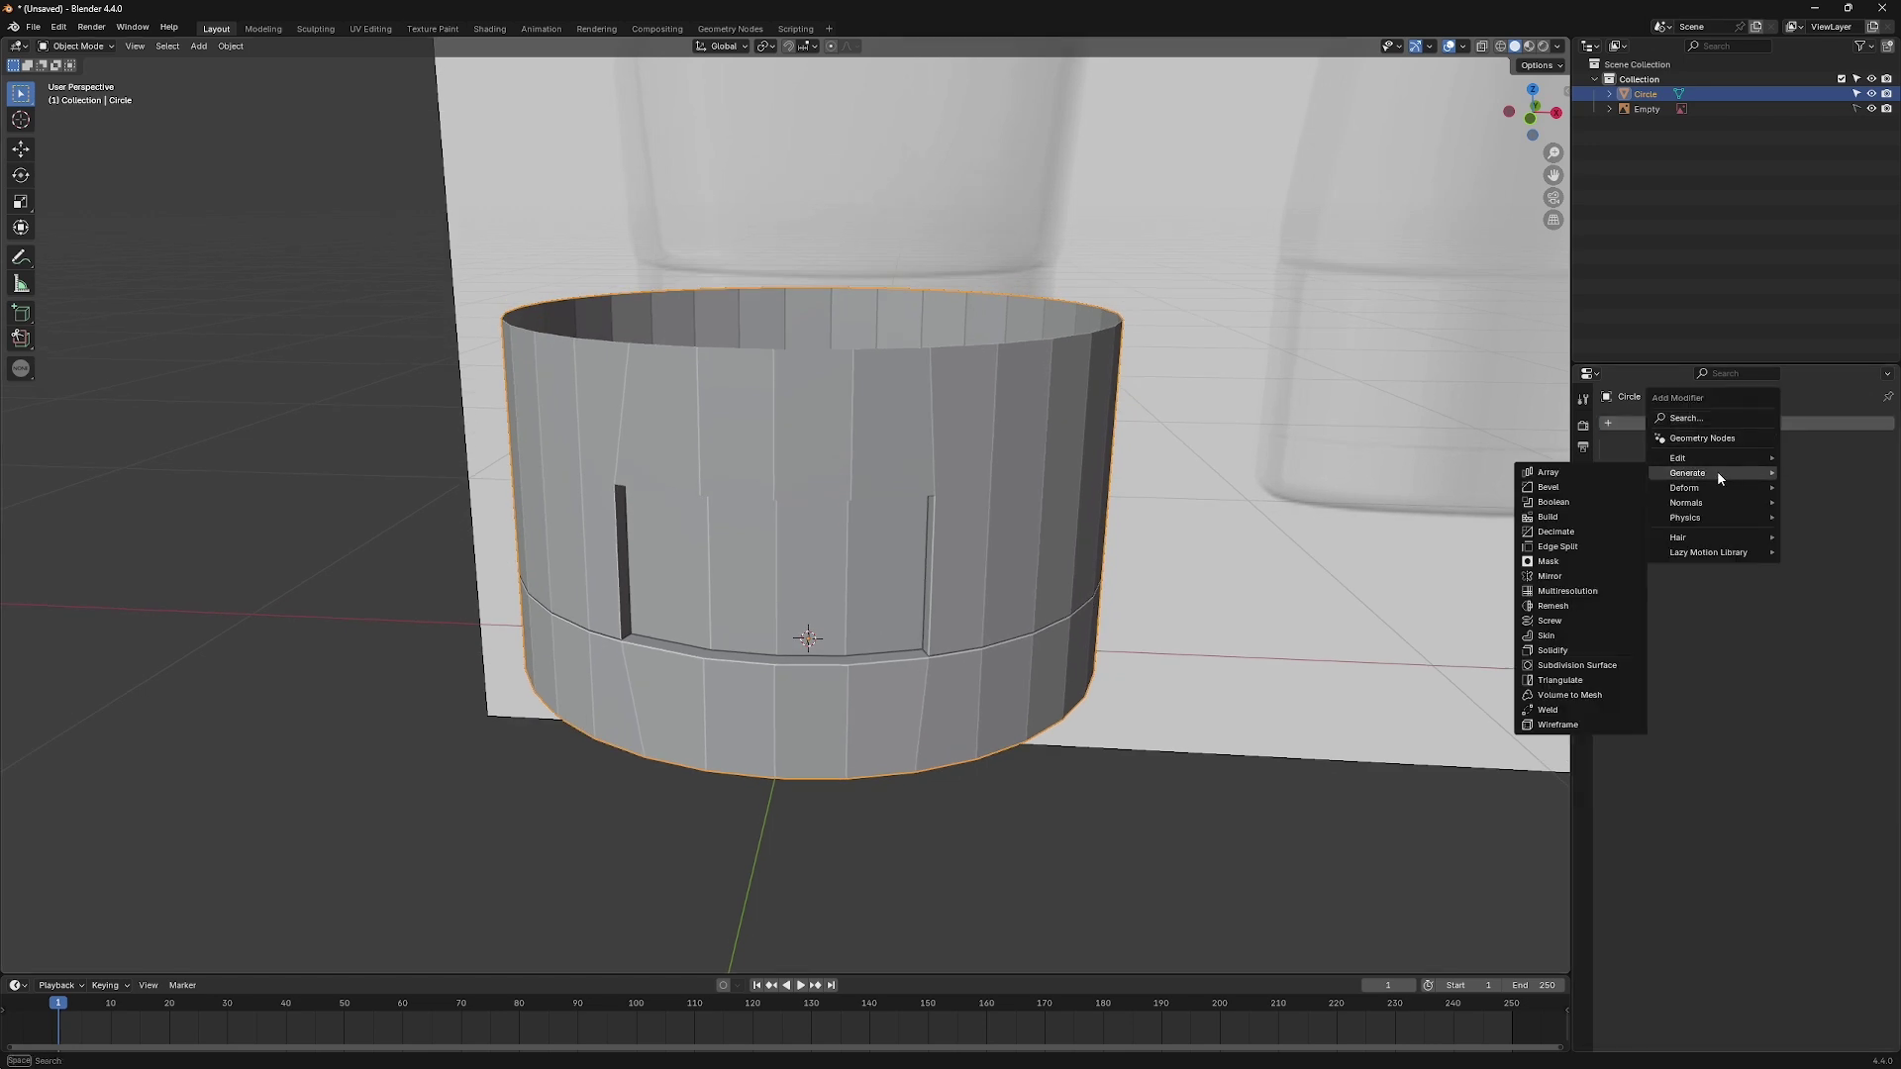
click(1571, 665)
middle_drag(808, 639, 767, 613)
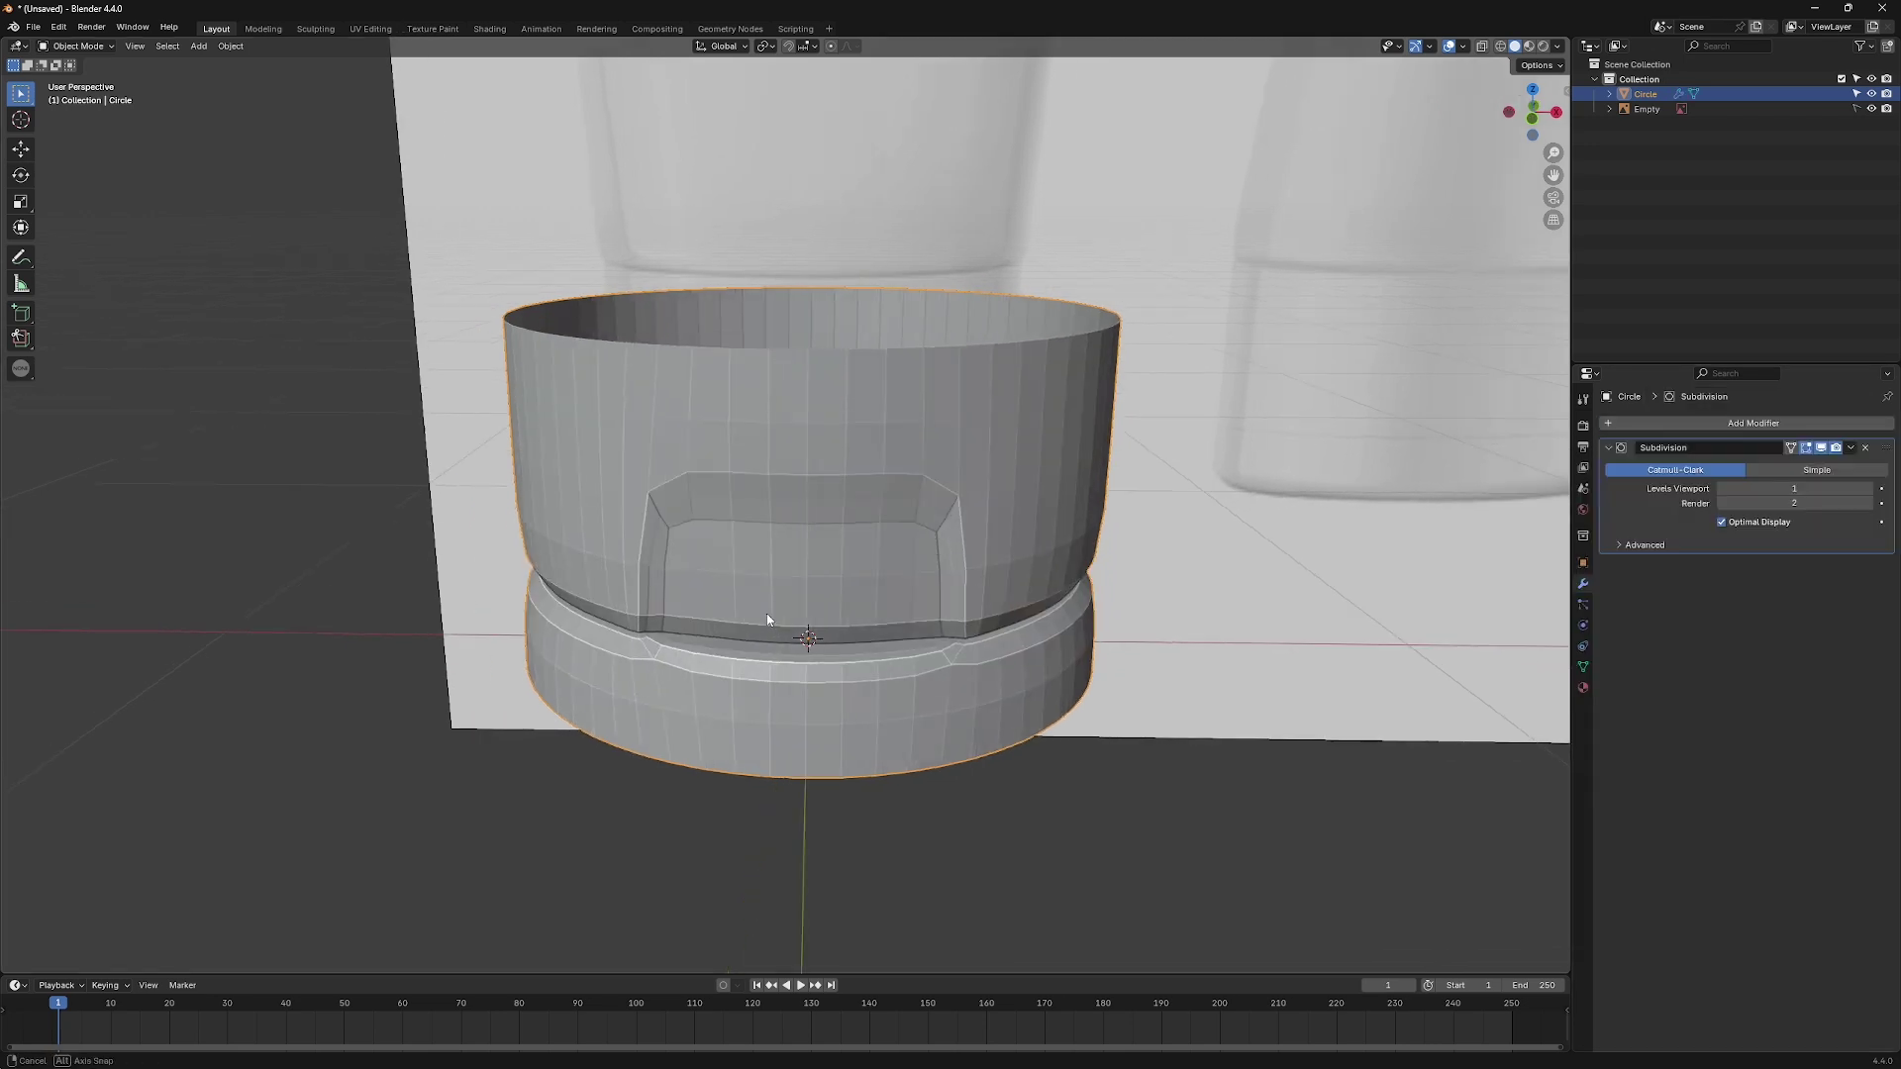
scroll(761, 607, down, 1)
Add two support edge loops on either side of the groove.
key(Tab)
scroll(755, 608, up, 2)
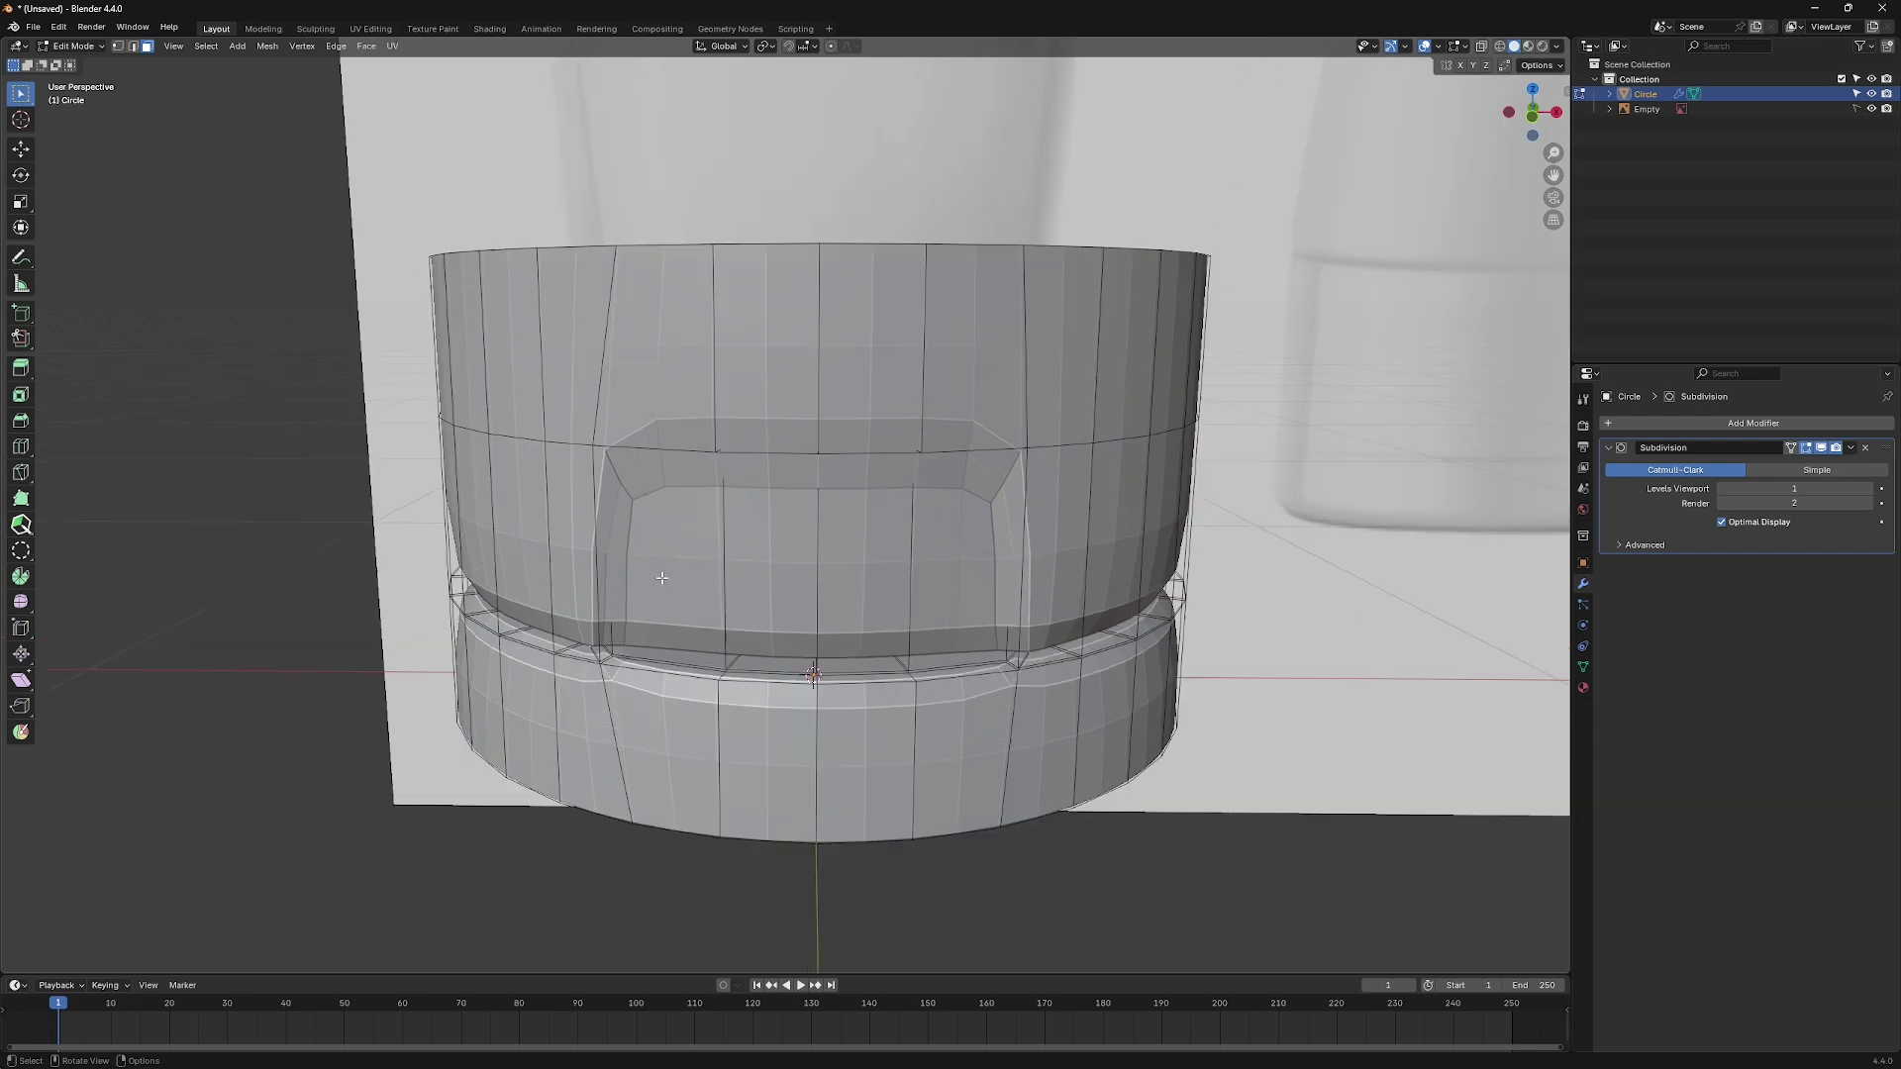
key(ctrl+r)
click(561, 528)
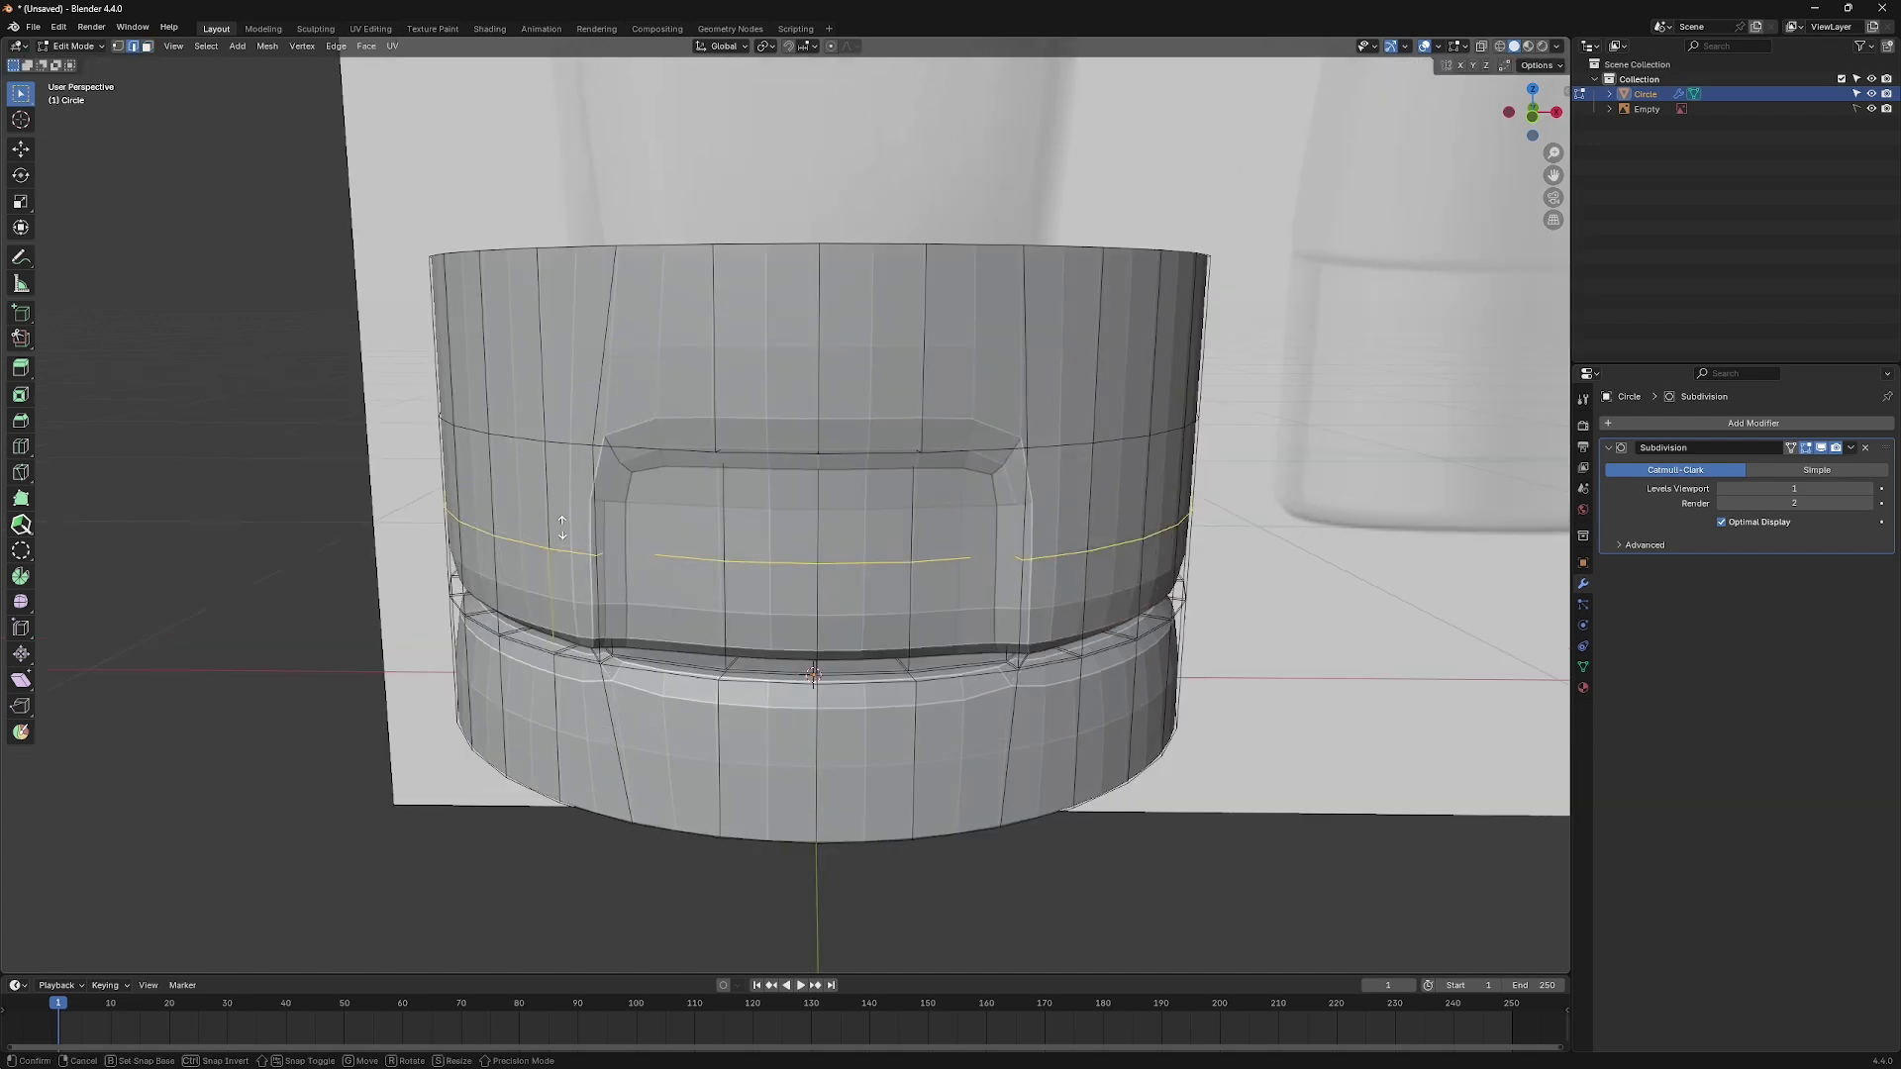
click(578, 622)
key(ctrl+r)
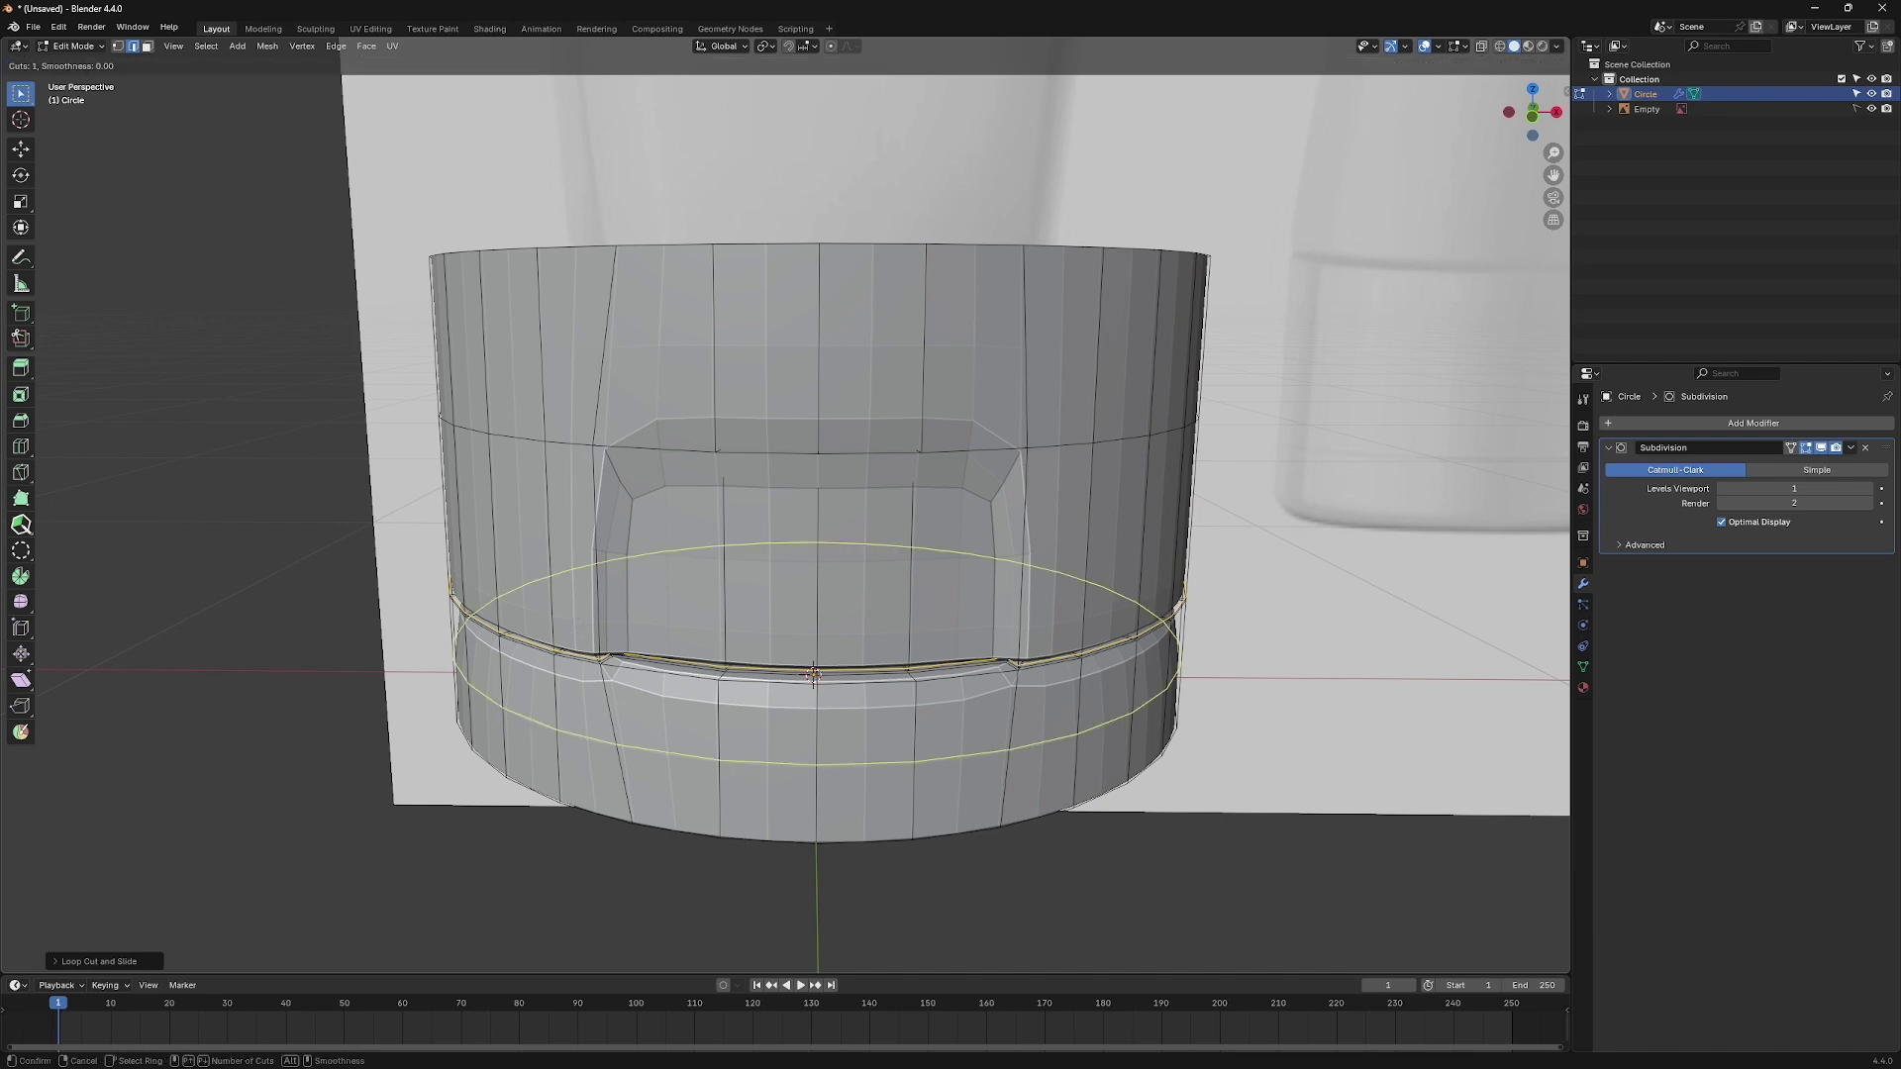
click(558, 639)
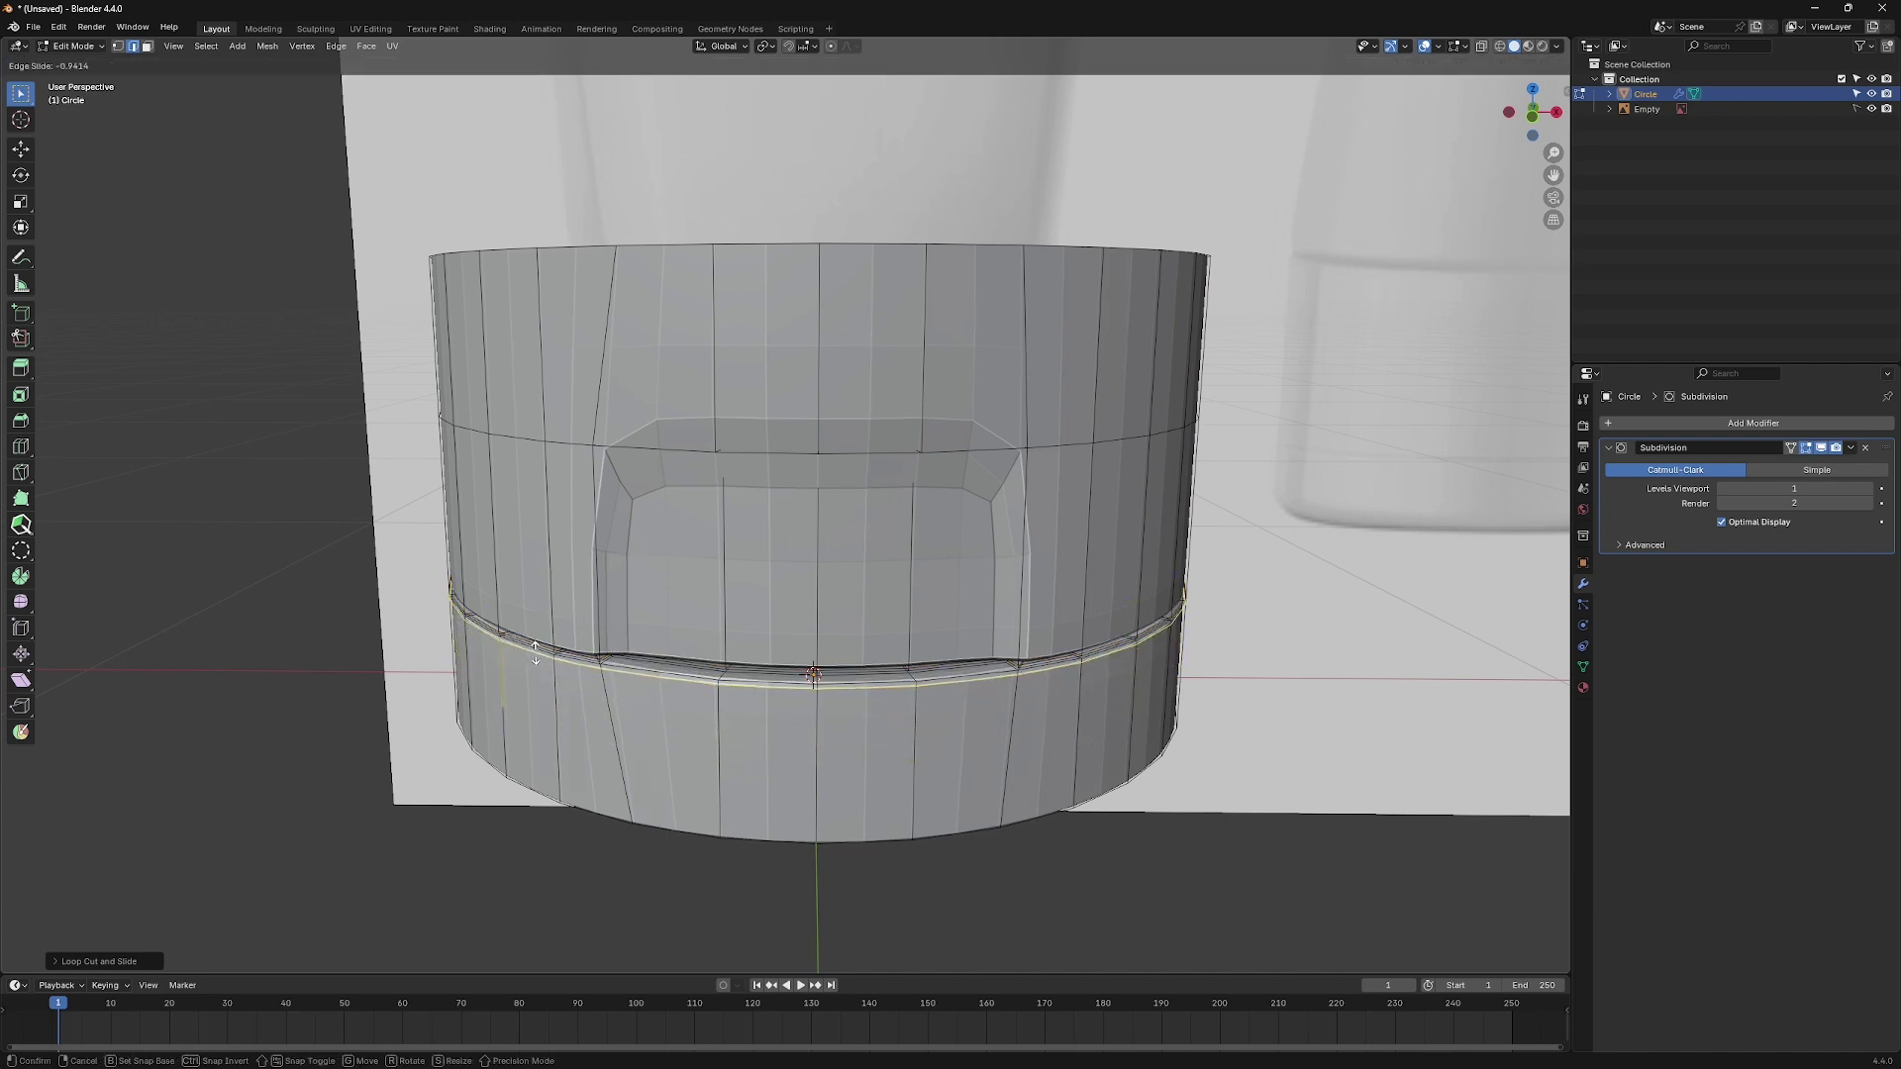
click(536, 647)
scroll(710, 733, up, 3)
Hide the subdivision in Edit Mode and add two support loops around the panel border.
key(Tab)
scroll(773, 641, down, 2)
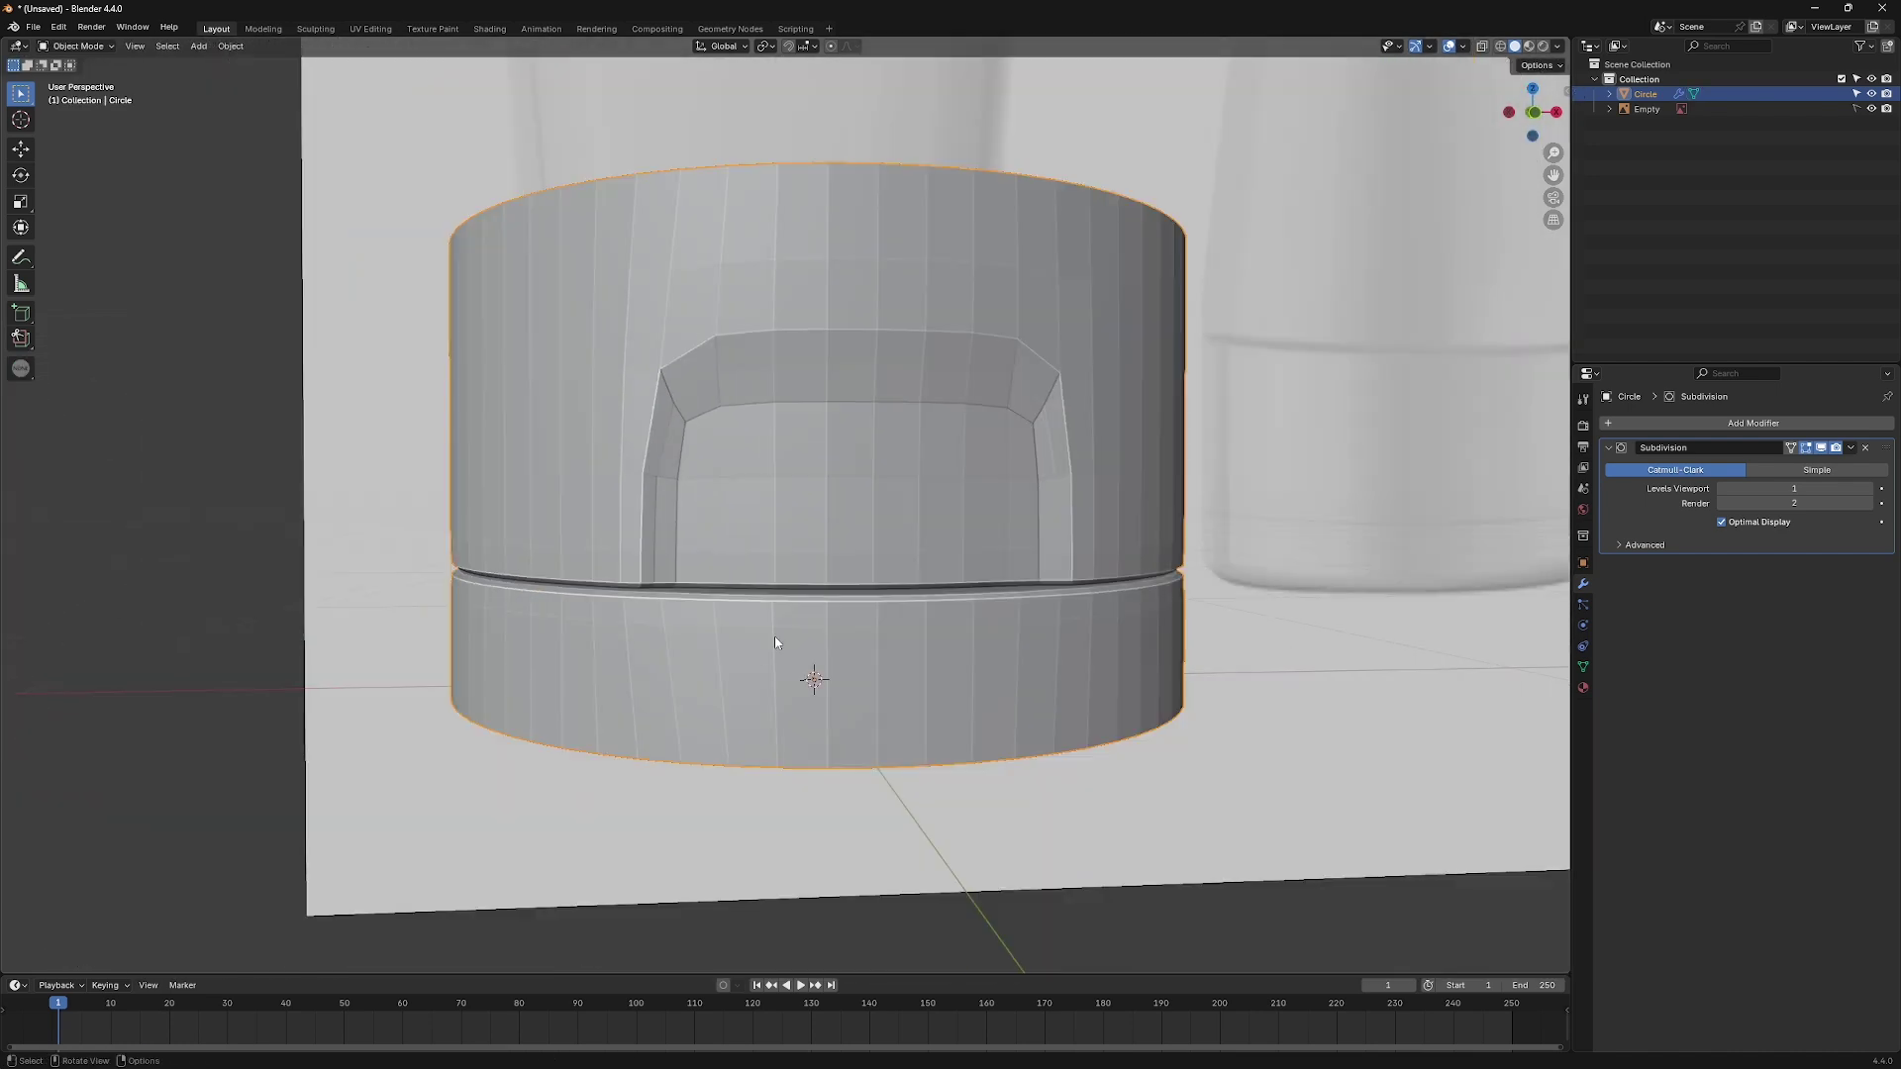
scroll(775, 635, down, 3)
mouse_move(774, 636)
middle_down()
mouse_move(756, 646)
mouse_move(744, 598)
middle_up()
scroll(737, 593, up, 2)
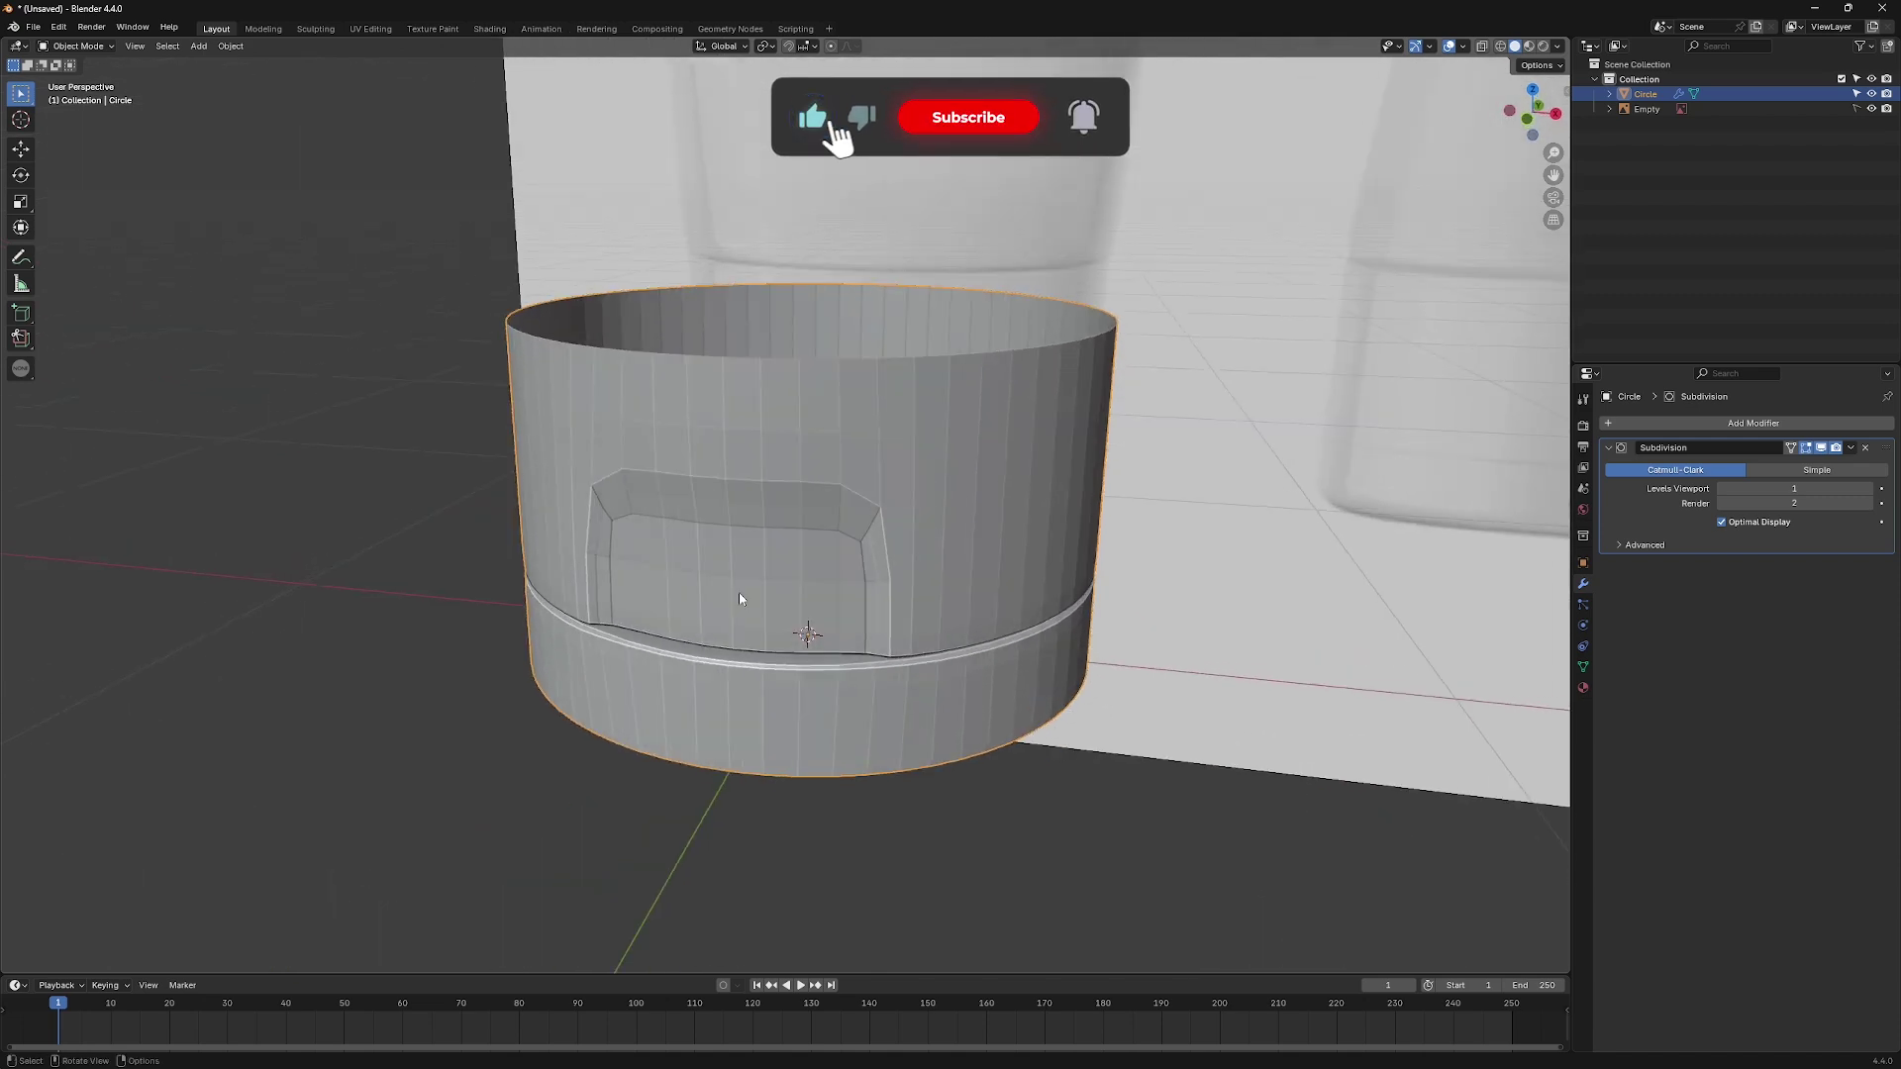
key(Tab)
scroll(738, 593, up, 2)
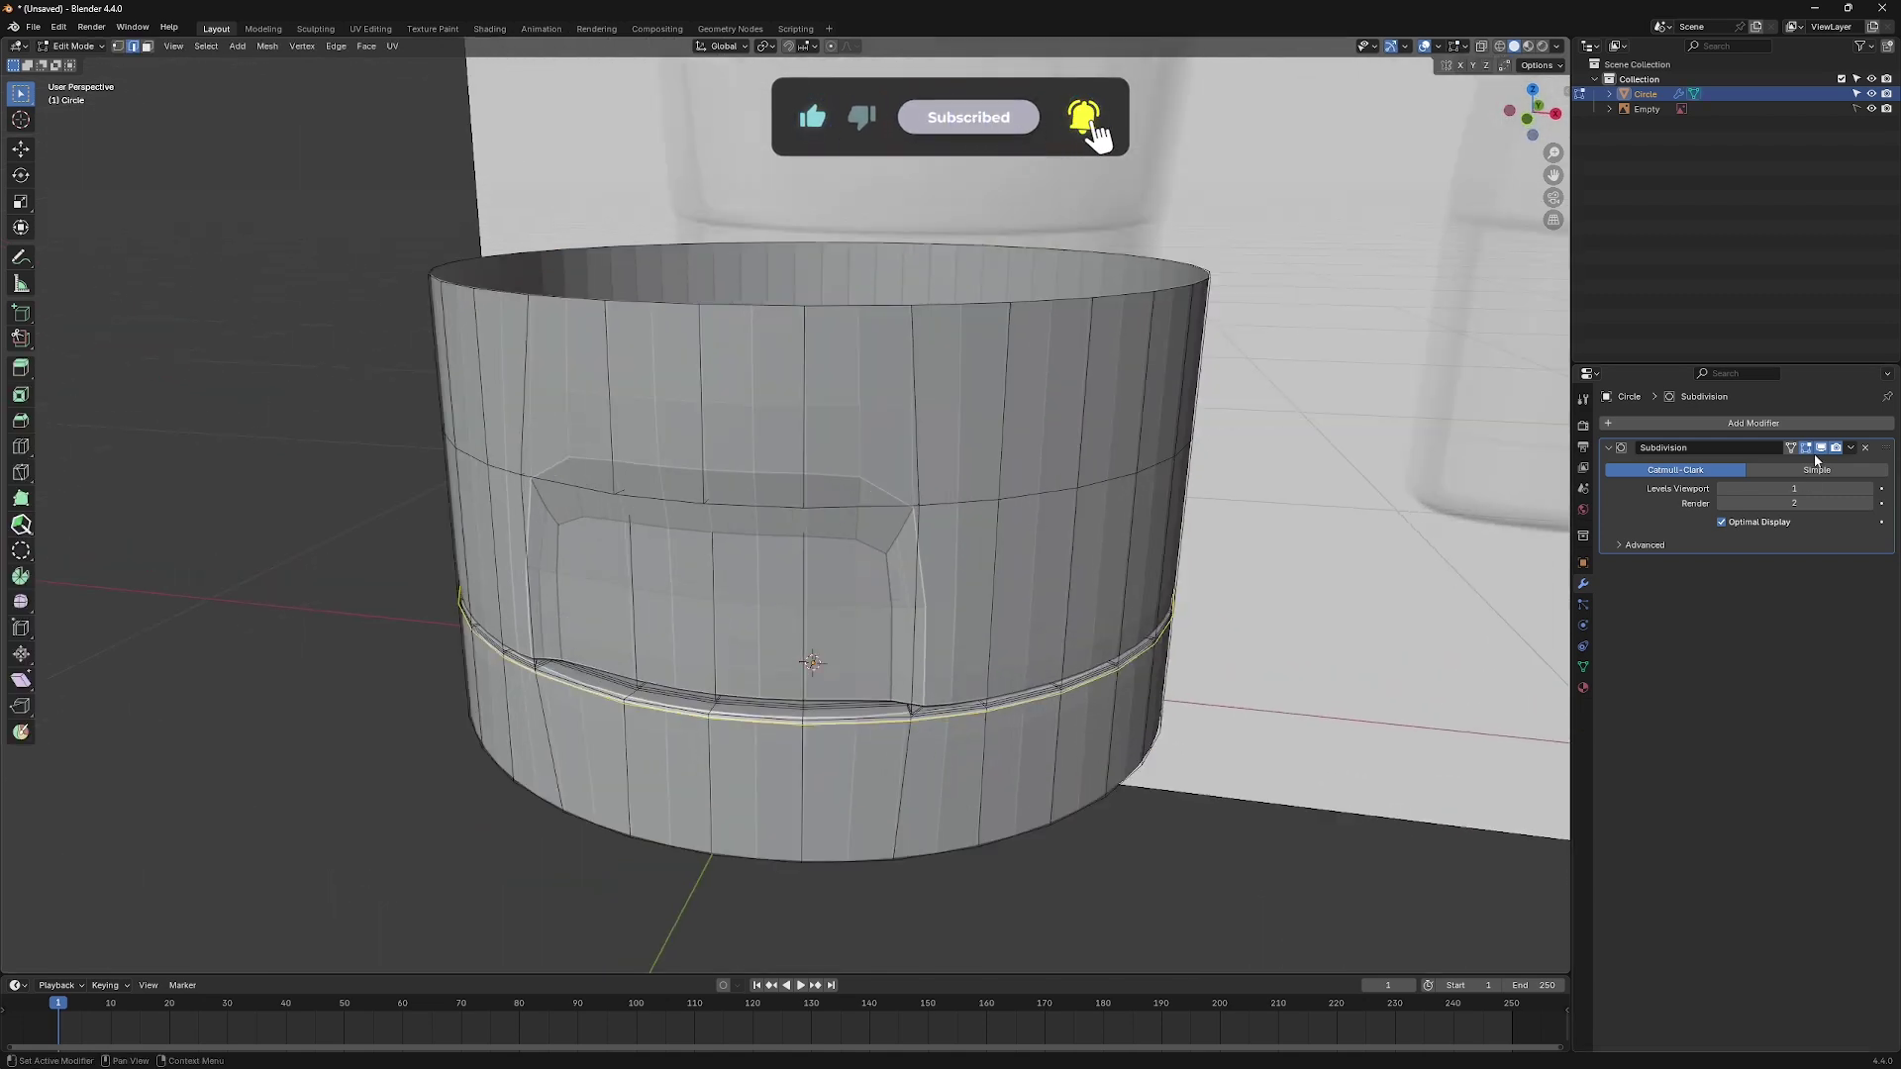
click(1821, 449)
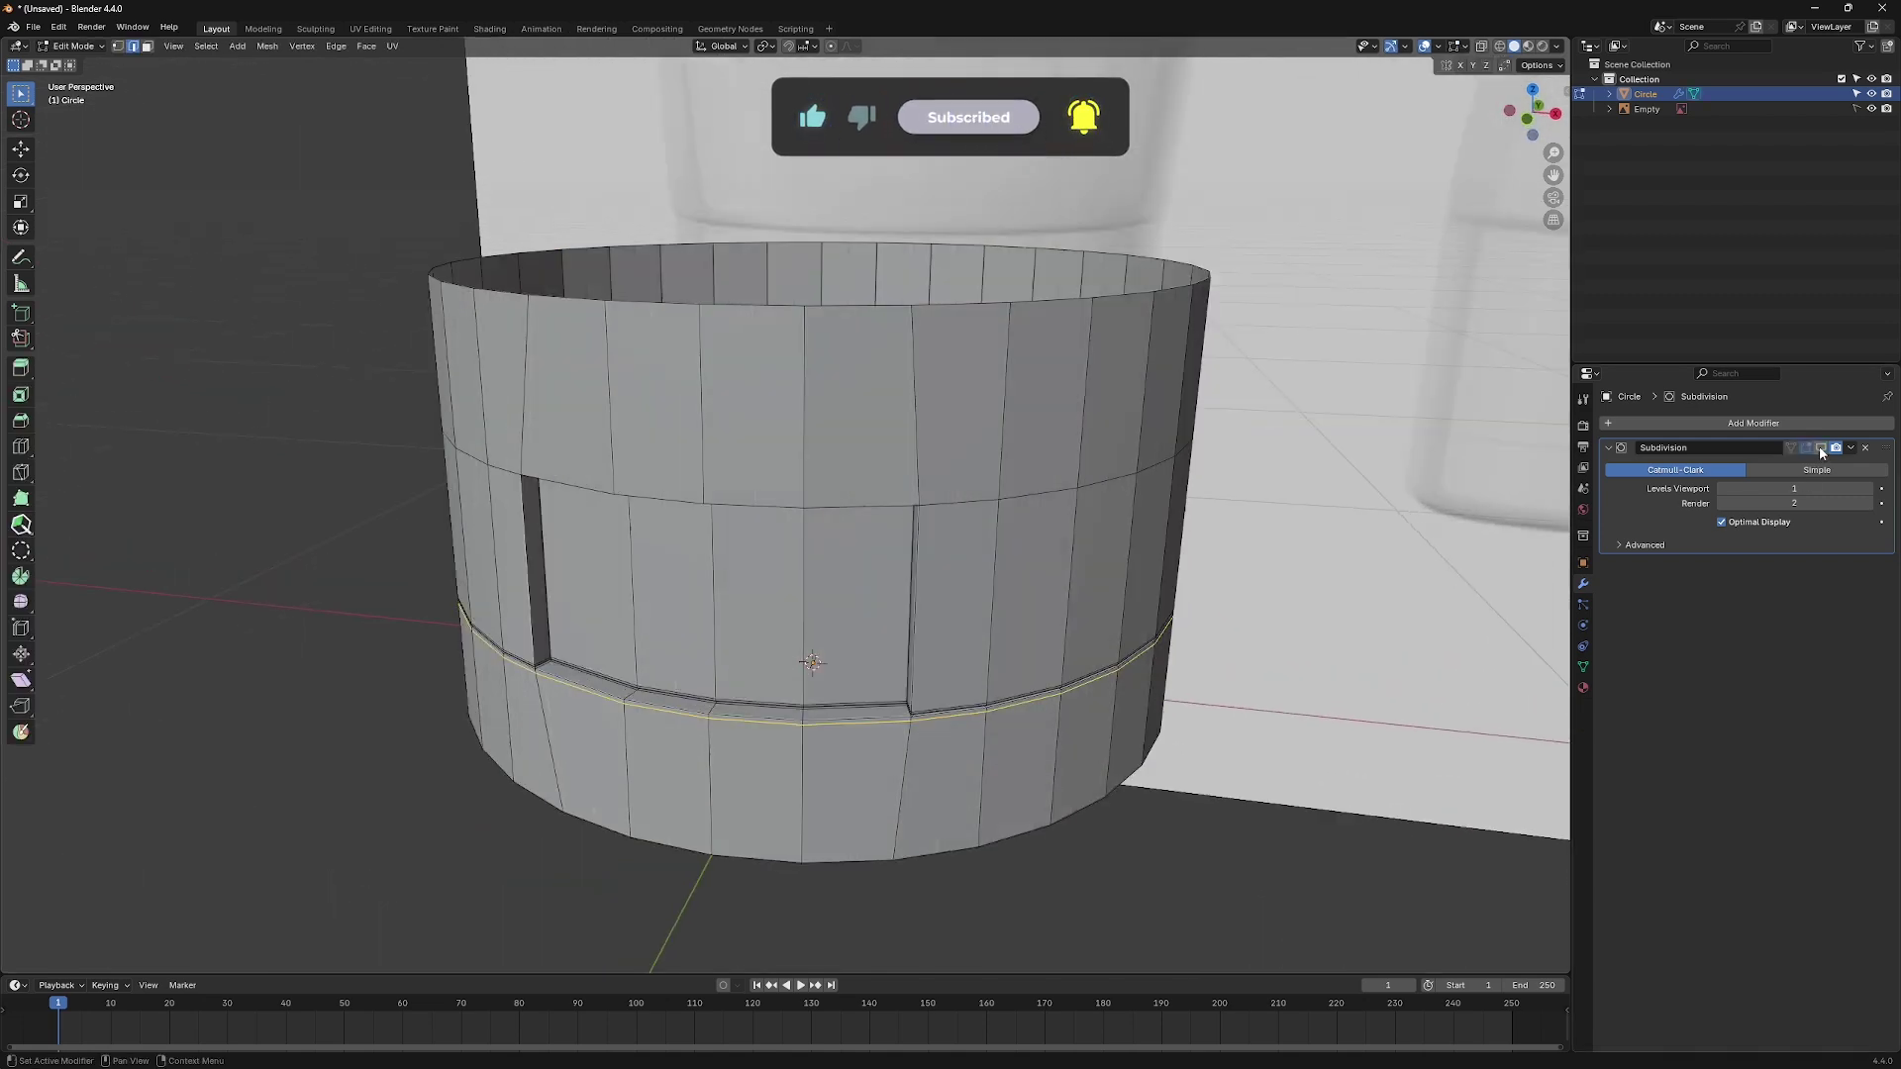
scroll(810, 660, up, 2)
scroll(809, 662, up, 1)
key(ctrl+r)
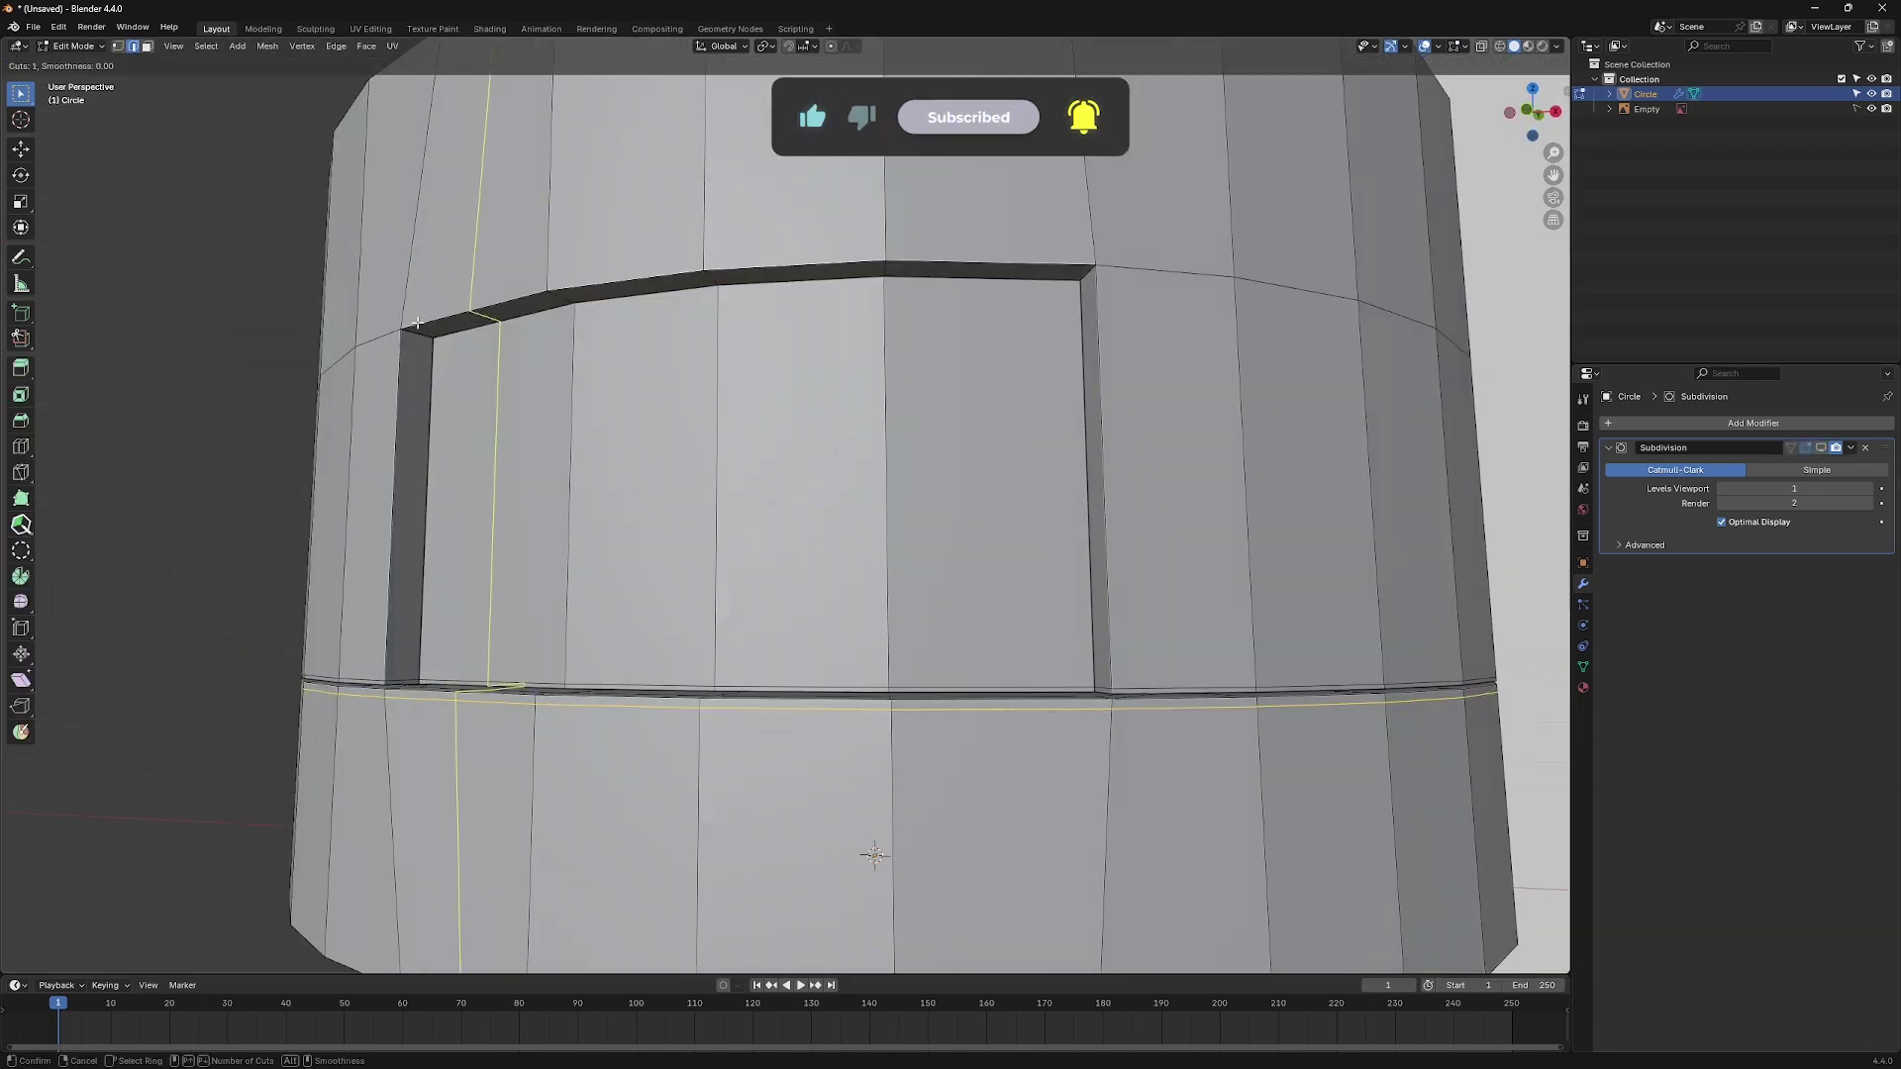
click(871, 854)
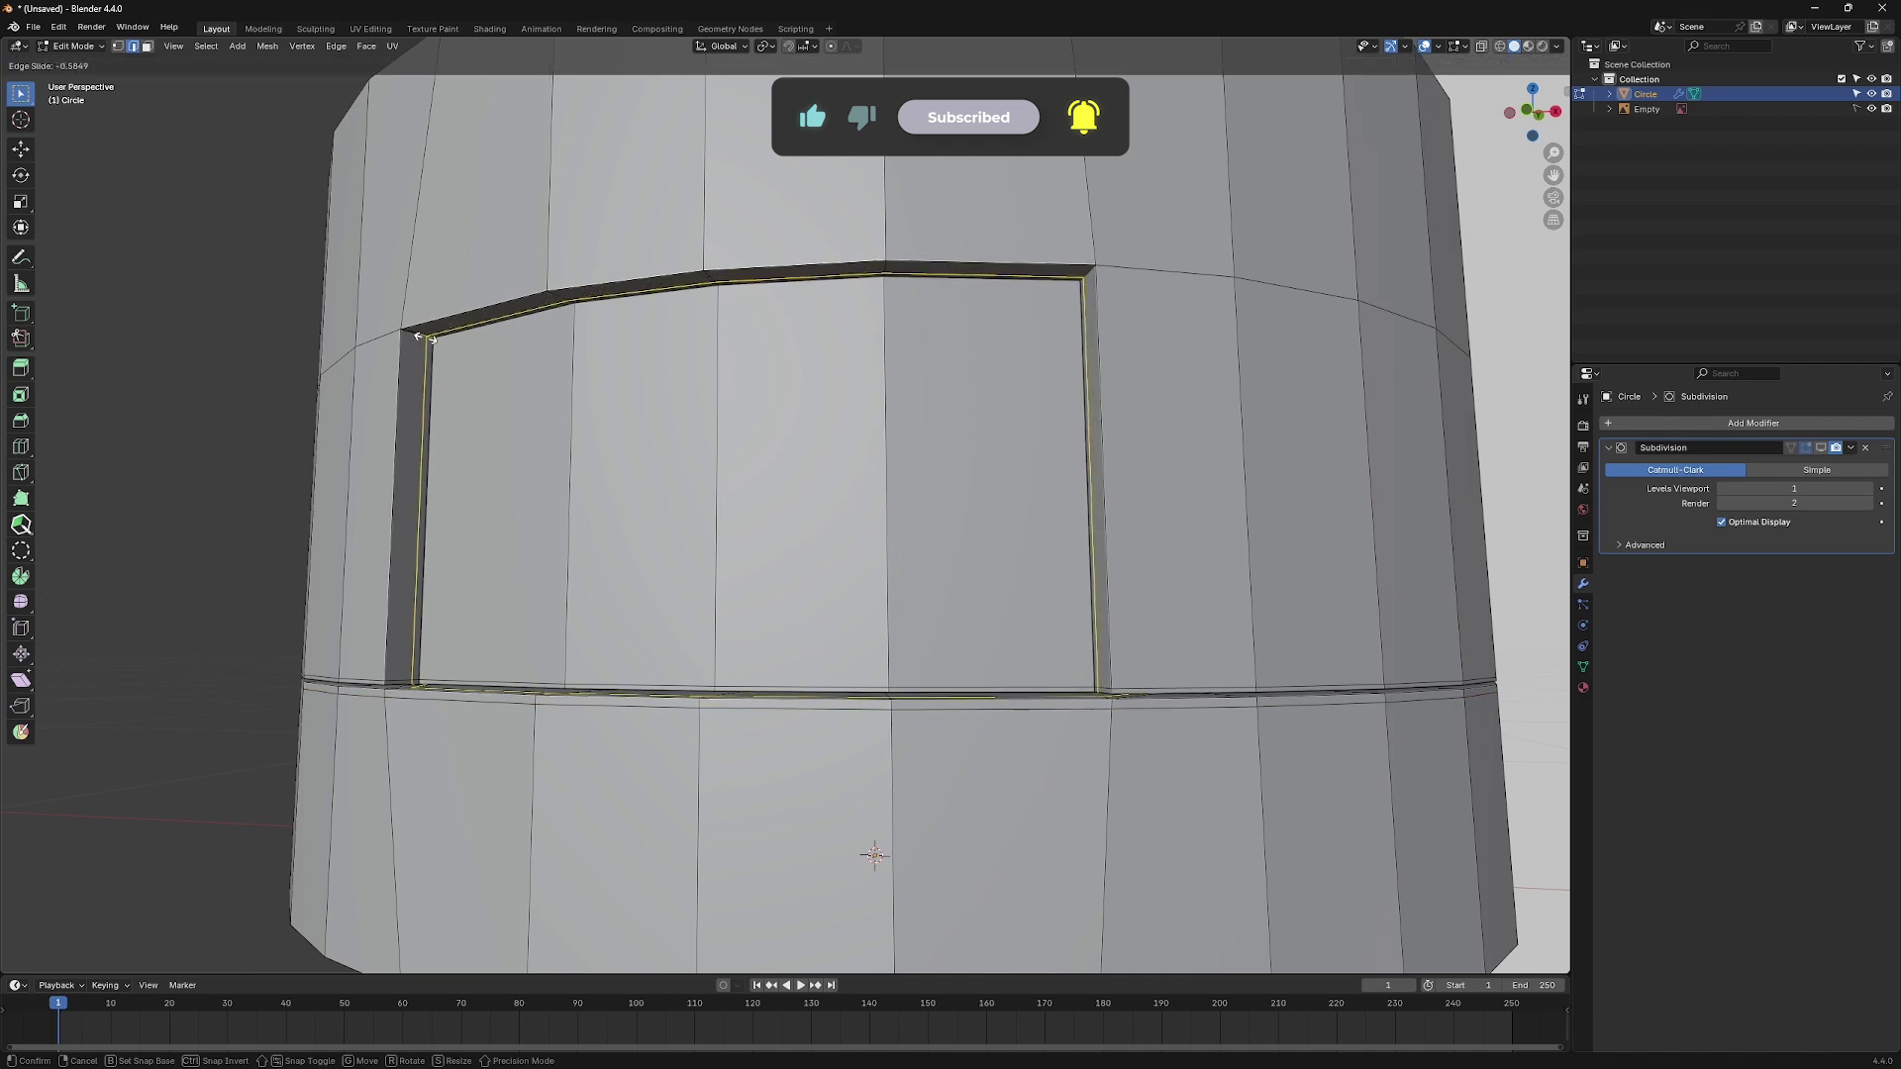
click(427, 339)
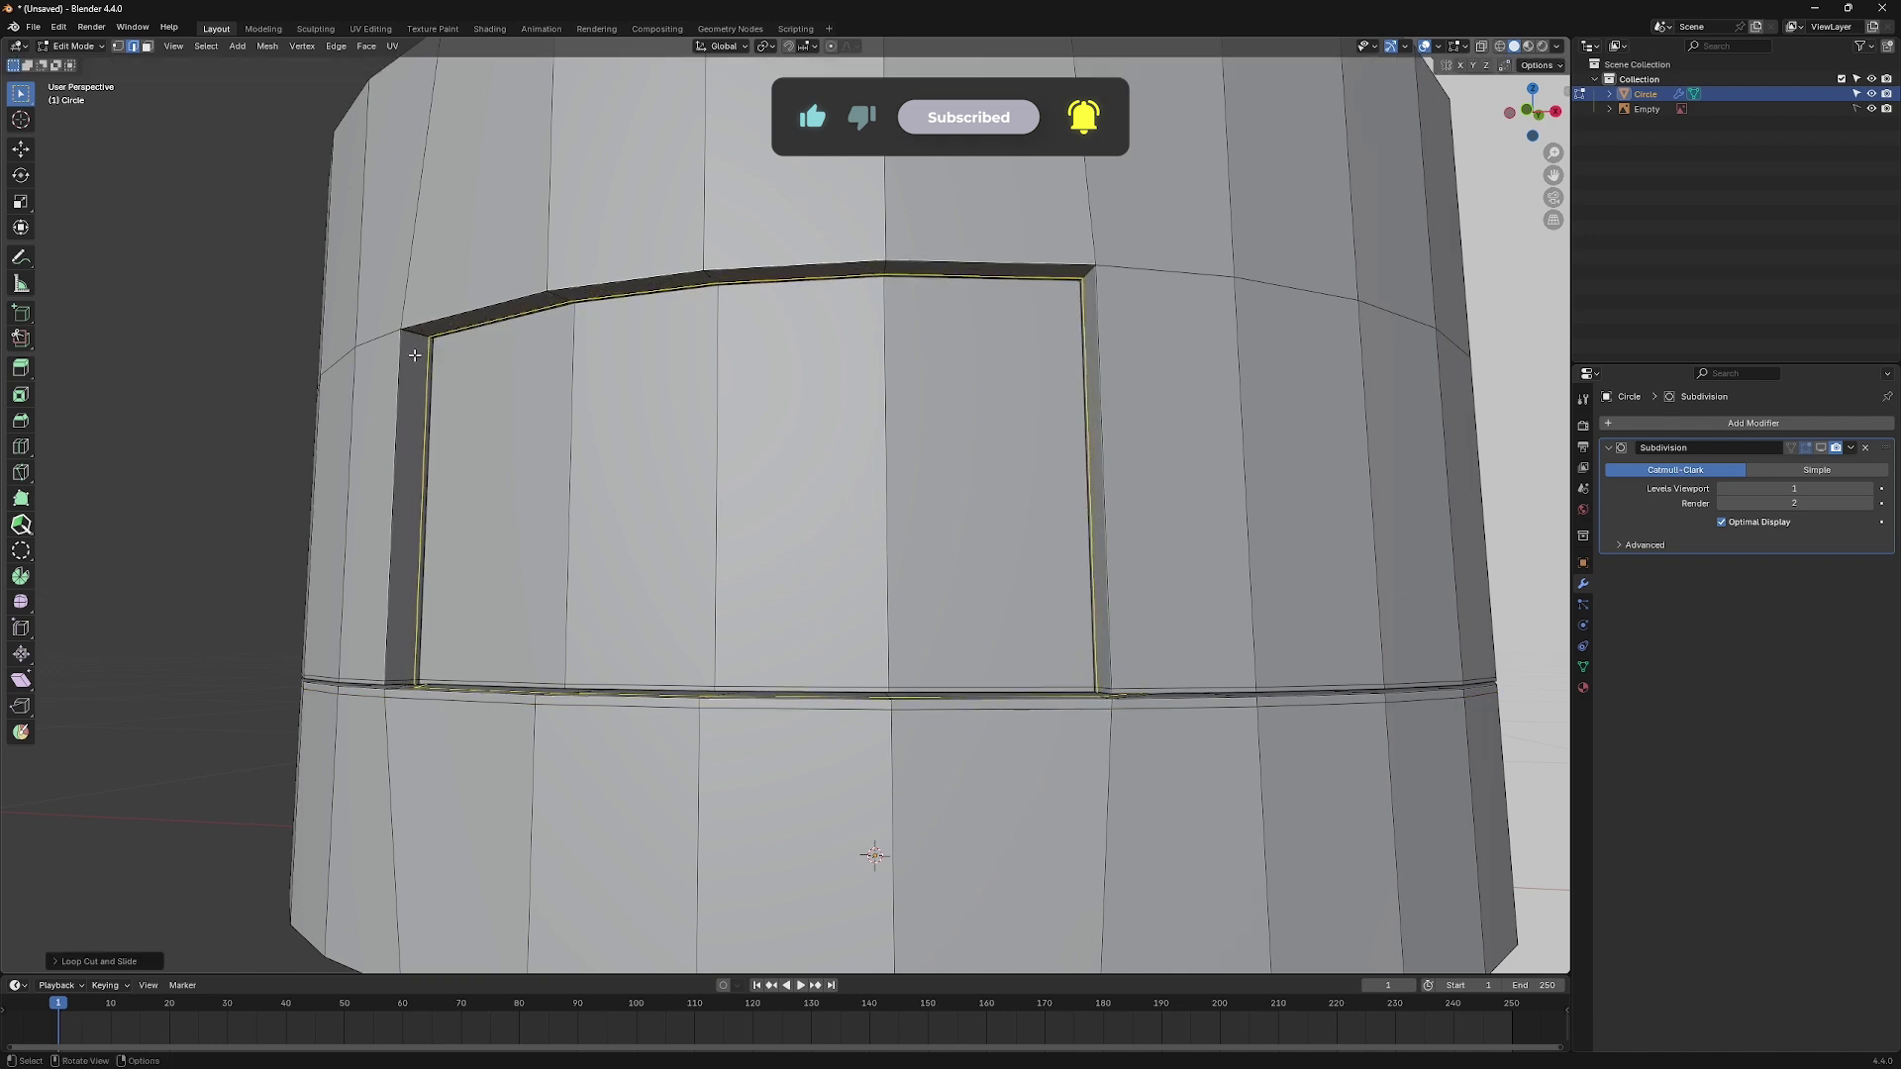
drag(416, 352, 421, 340)
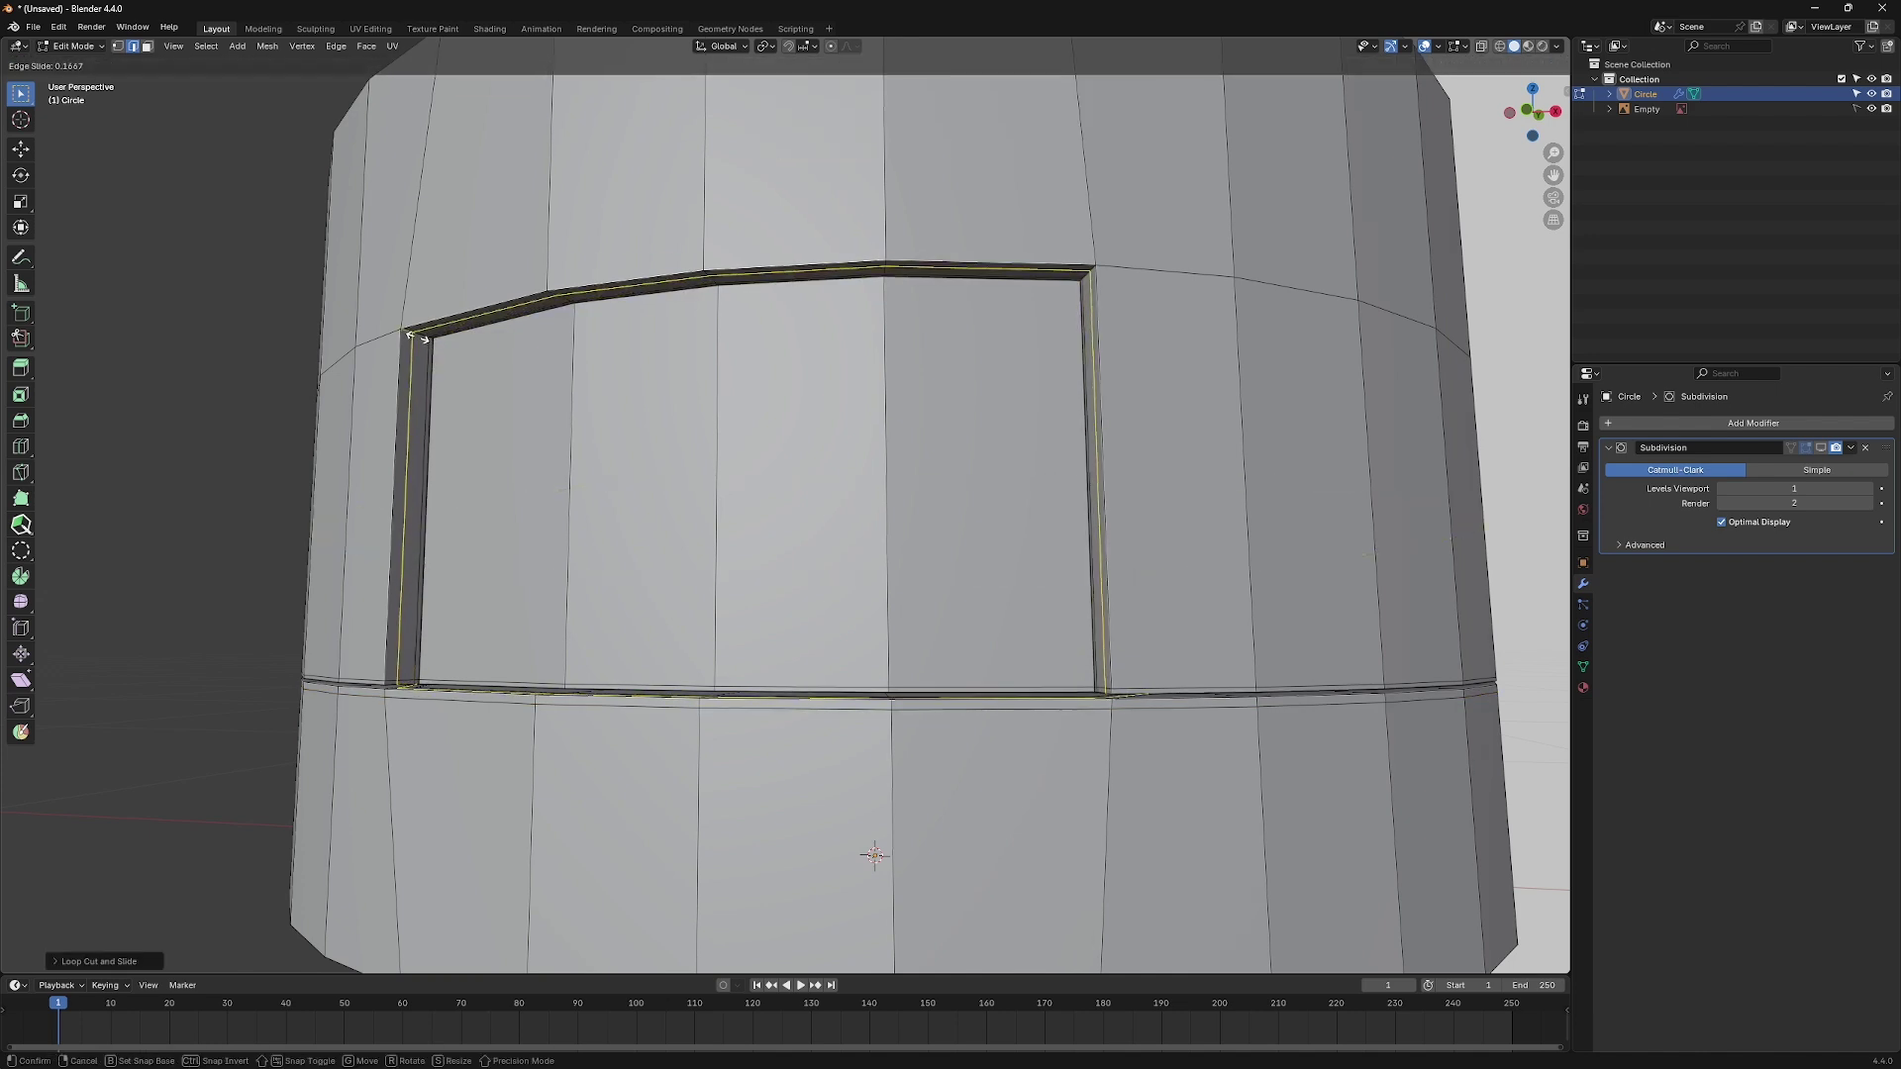
click(421, 335)
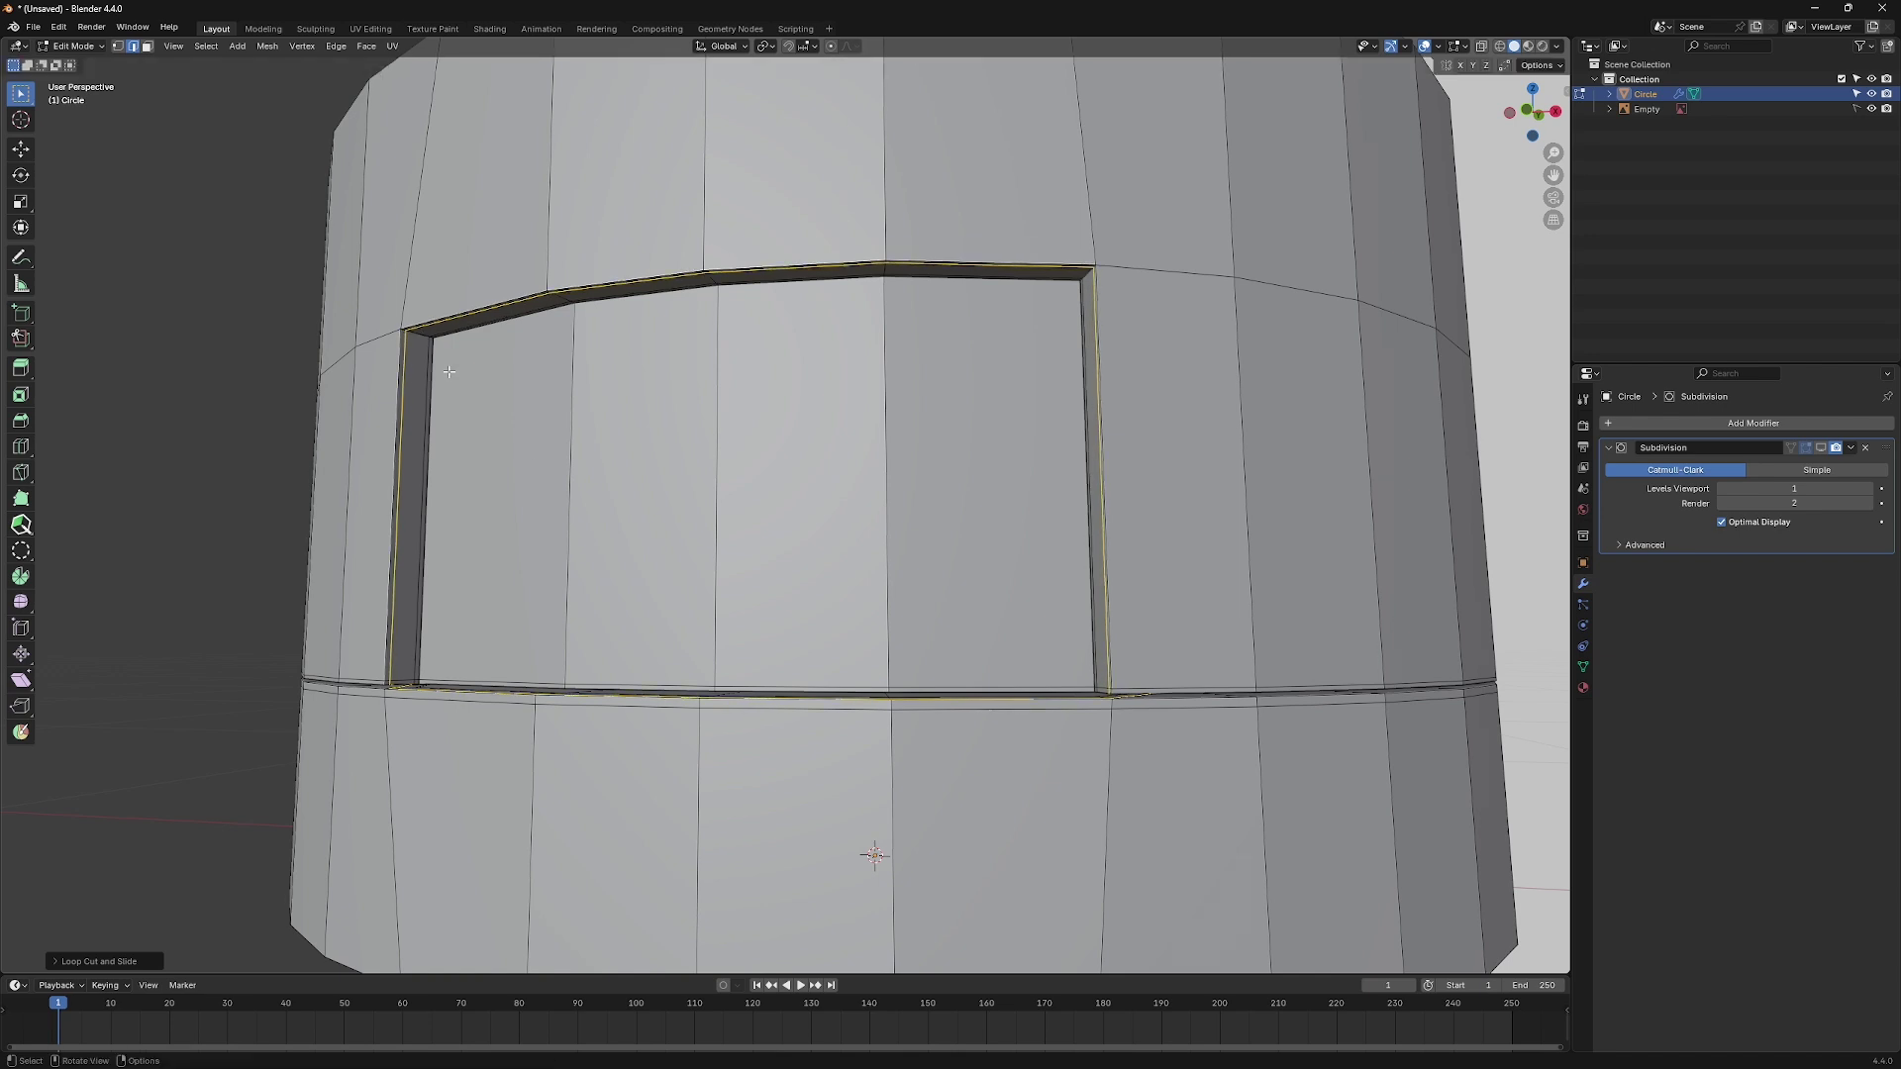
scroll(450, 373, down, 4)
Show the subdivision in the viewport again and raise its viewport level to 2.
key(Tab)
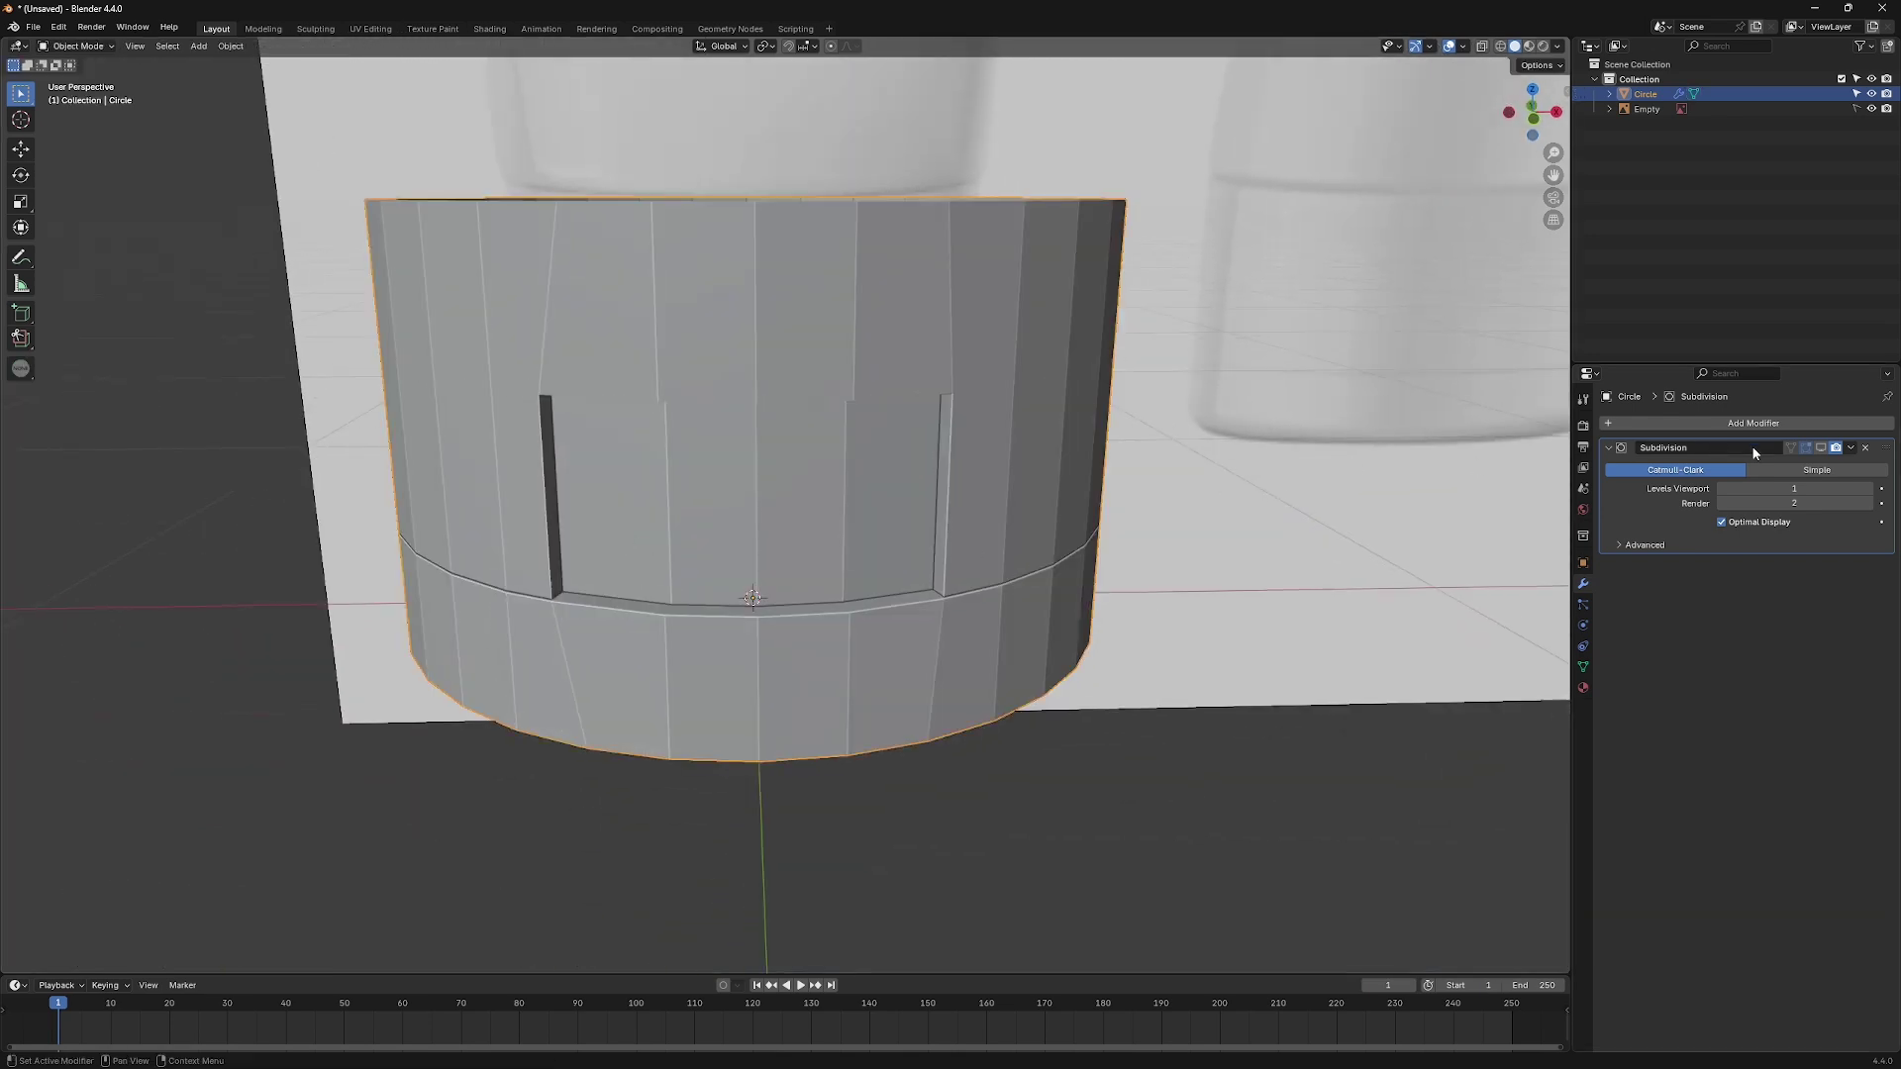
click(1823, 448)
middle_drag(664, 527, 685, 515)
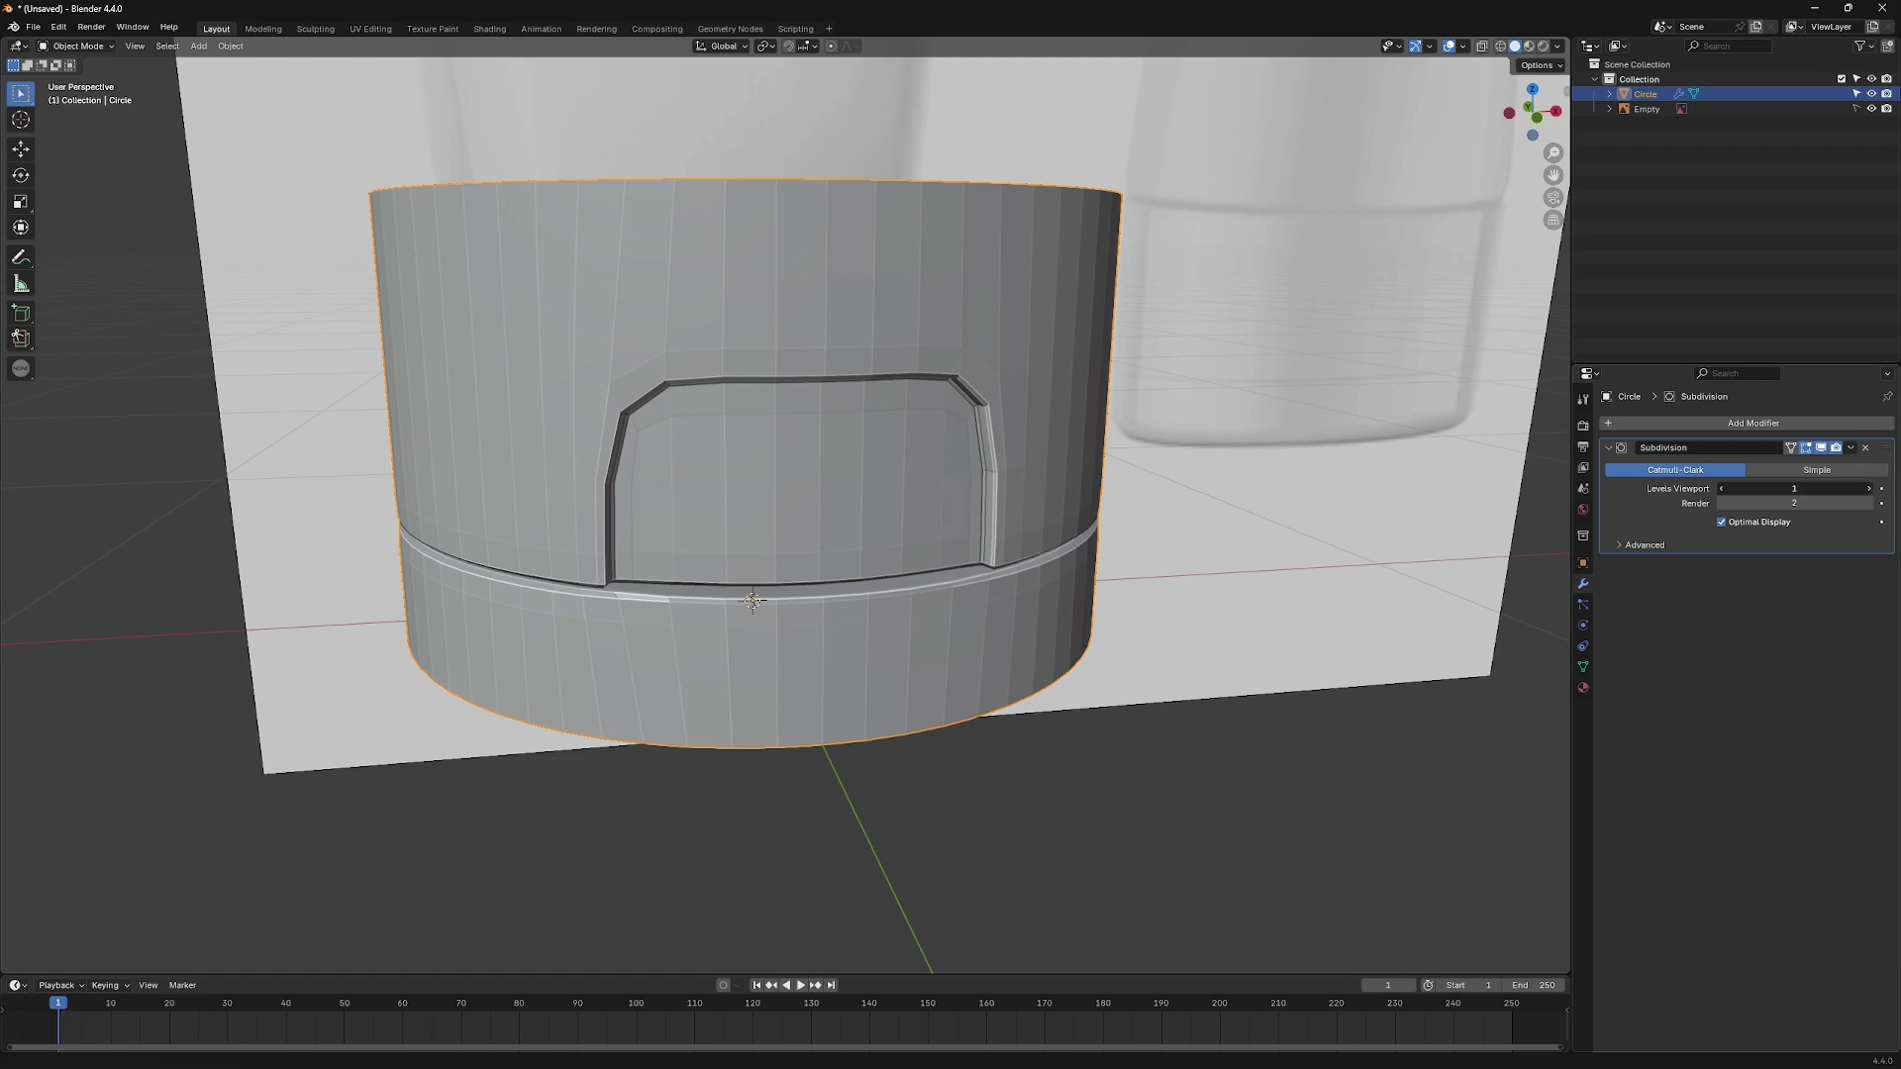
click(1869, 489)
mouse_move(903, 509)
middle_down()
mouse_move(831, 548)
mouse_move(906, 537)
mouse_move(874, 543)
middle_up()
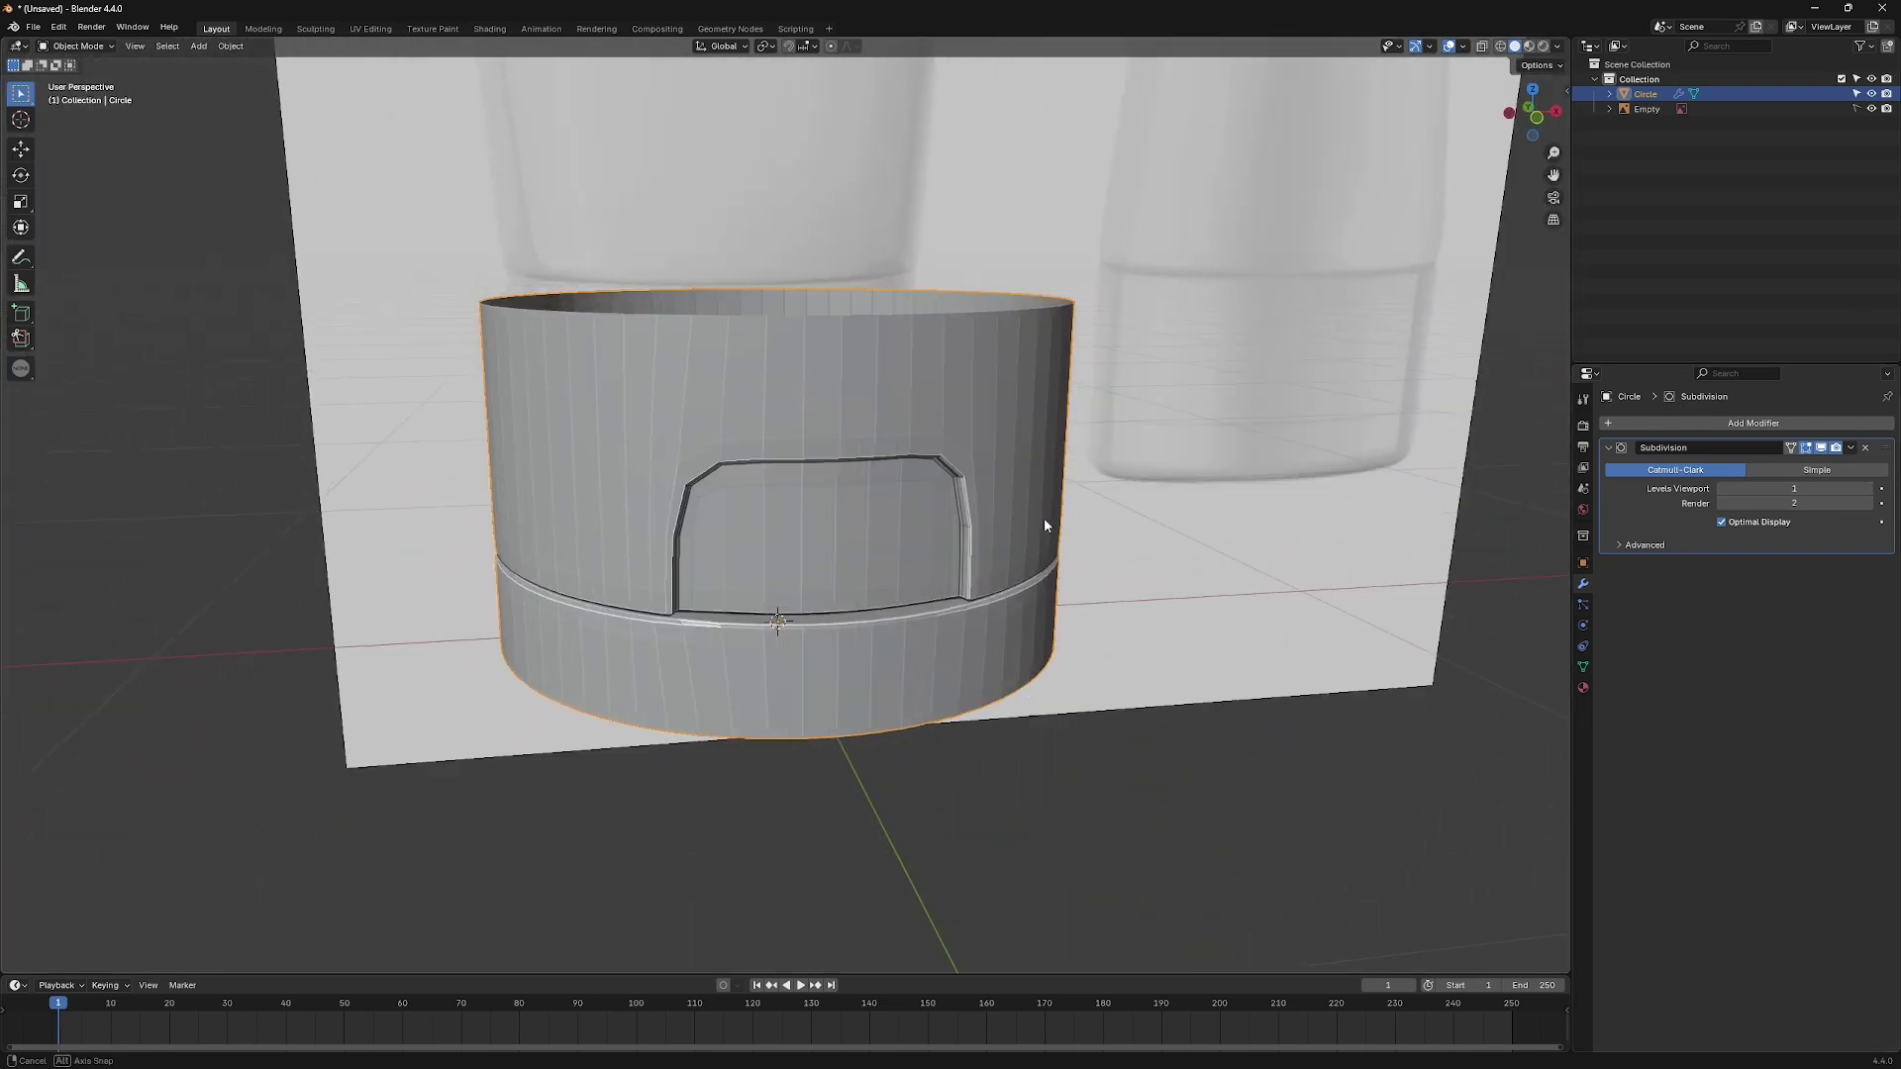
Extrude and scale the bottom edge loop inward into a rim, then grid-fill the opening.
mouse_move(1043, 519)
middle_down()
mouse_move(850, 574)
mouse_move(968, 655)
middle_up()
key(Tab)
alt+click(679, 512)
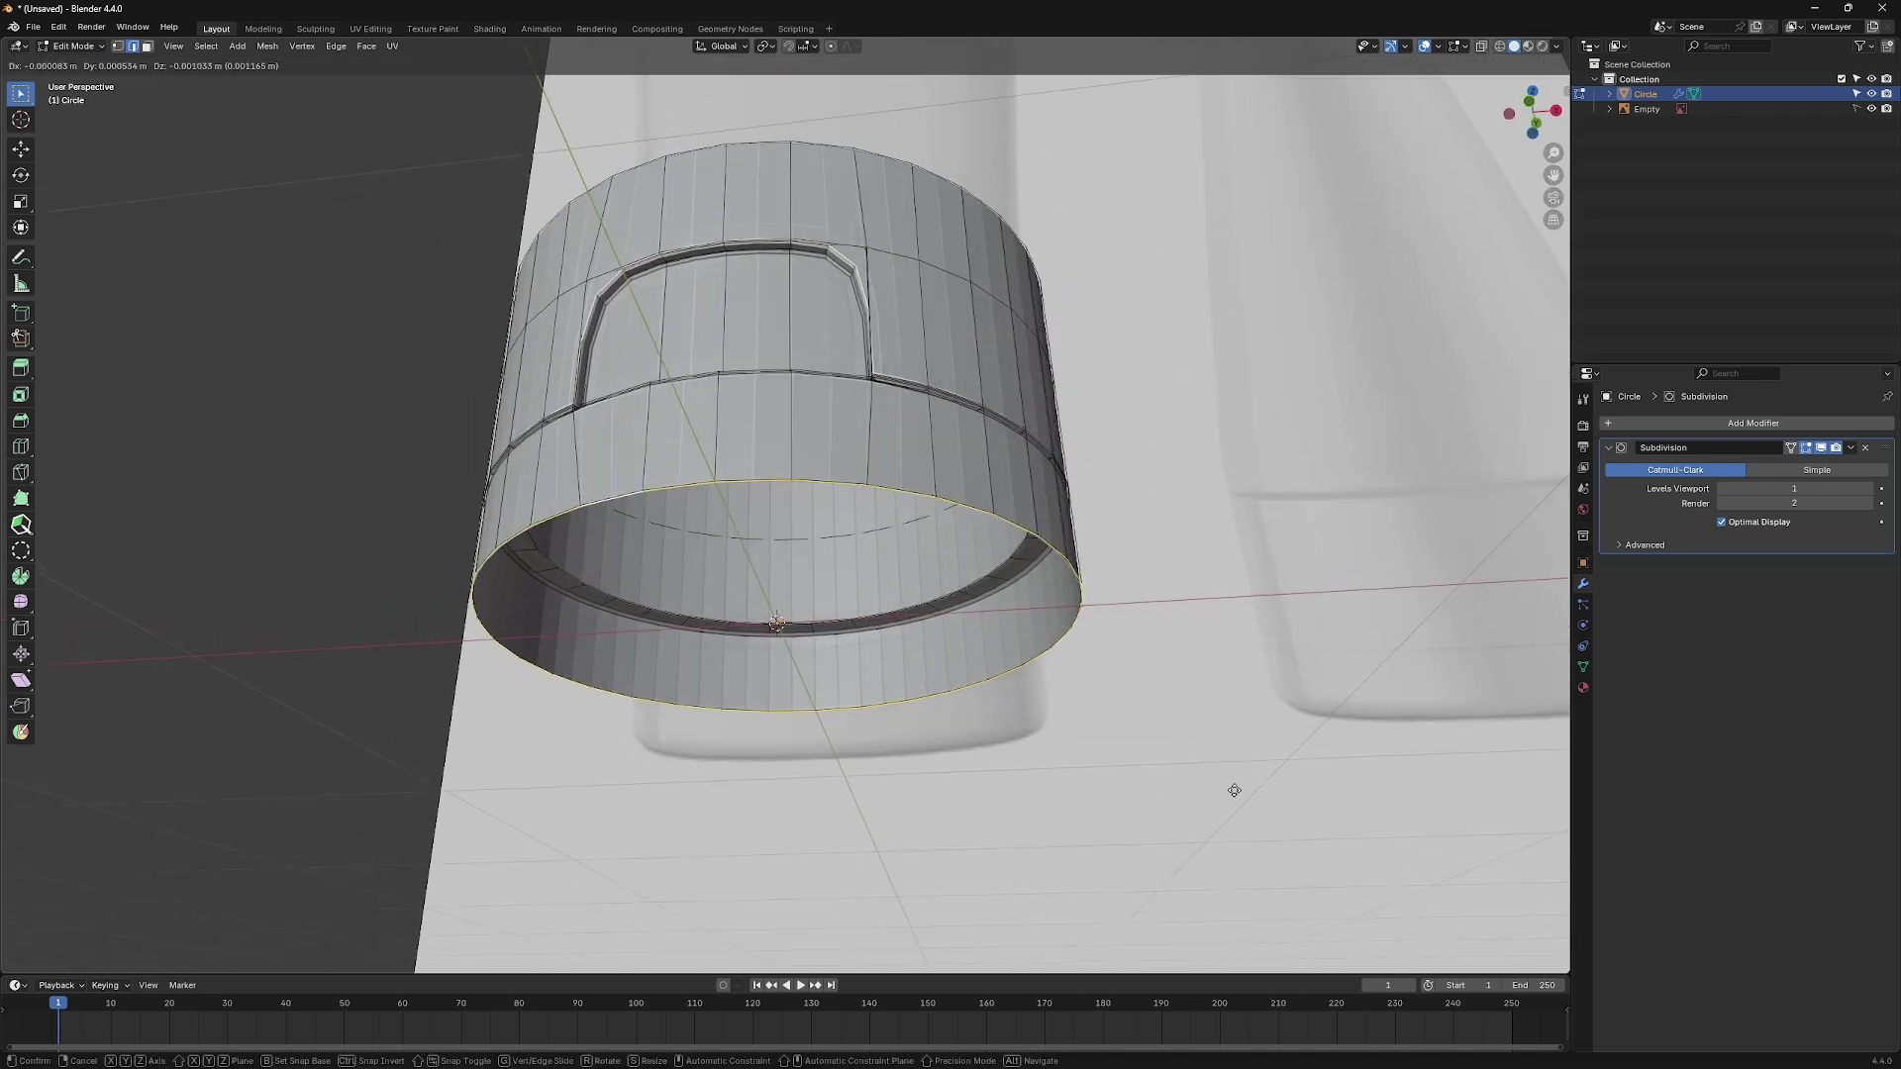
key(e)
click(1338, 817)
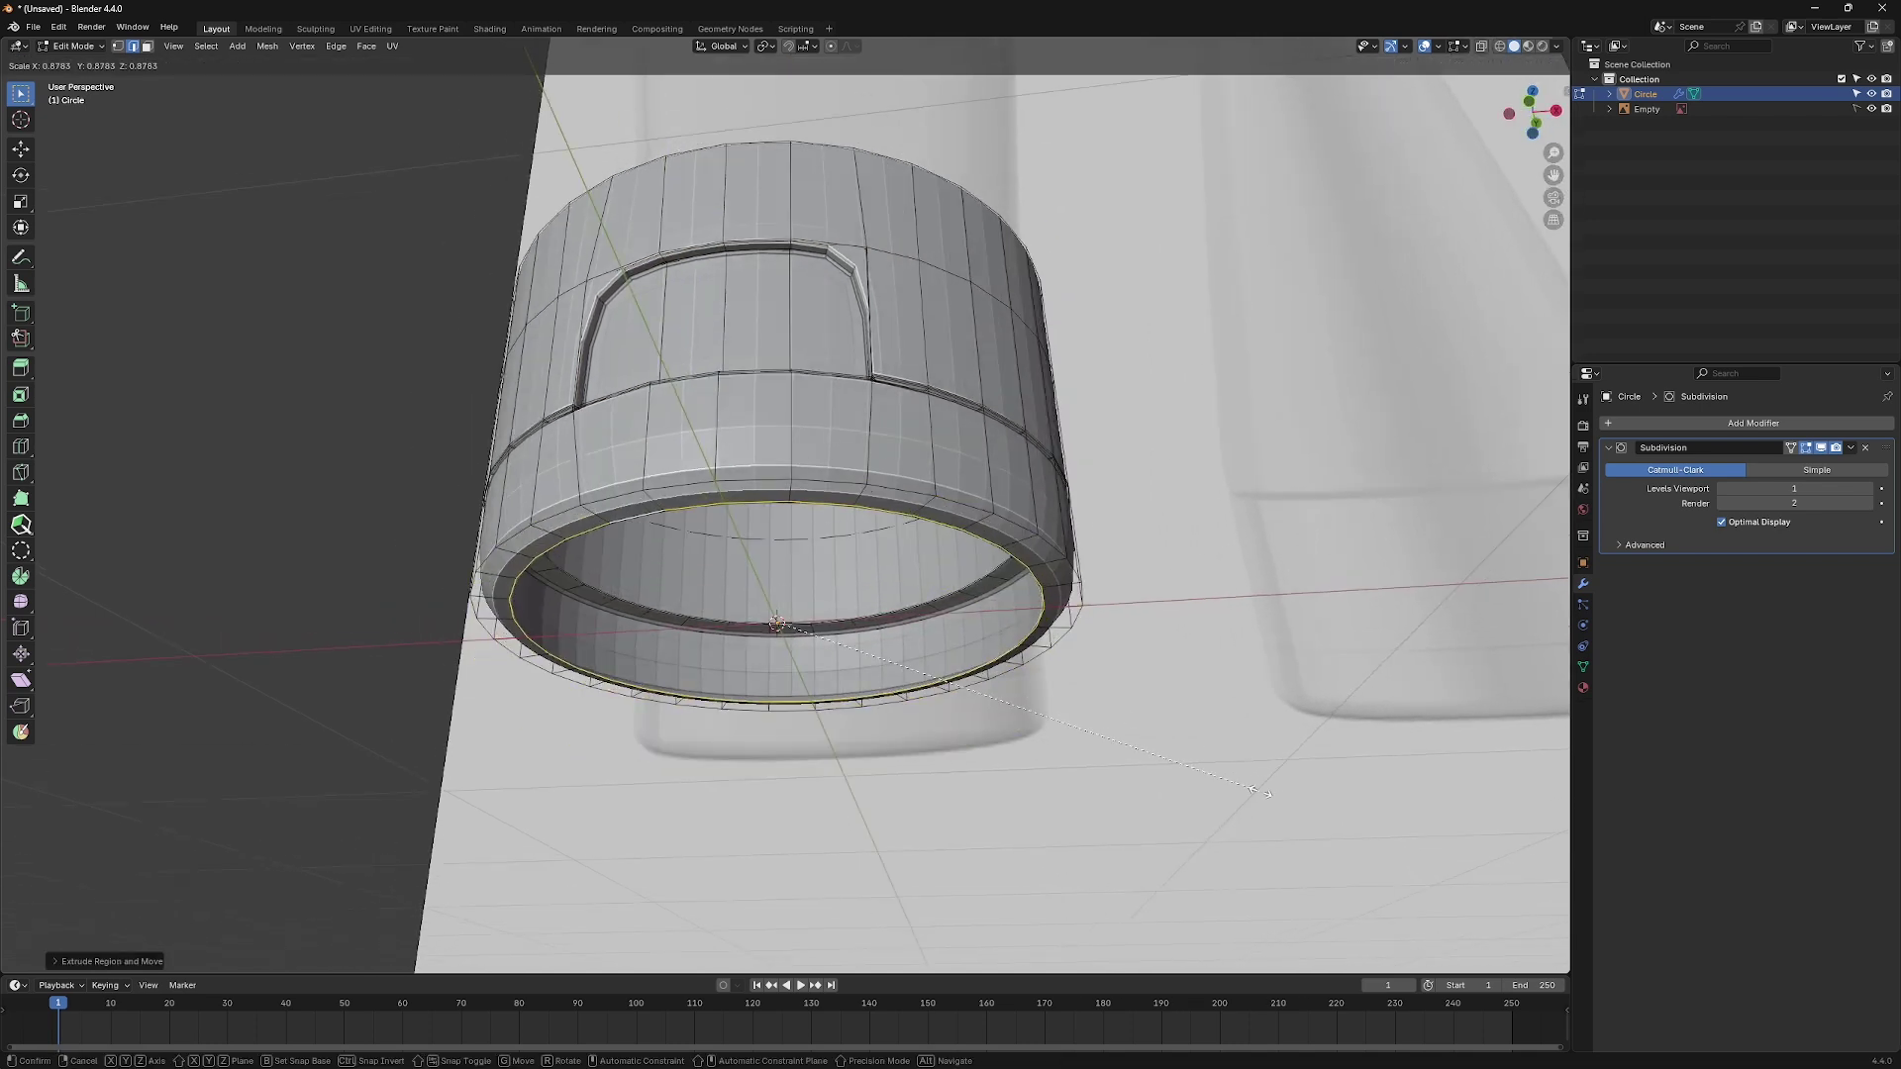
key(s)
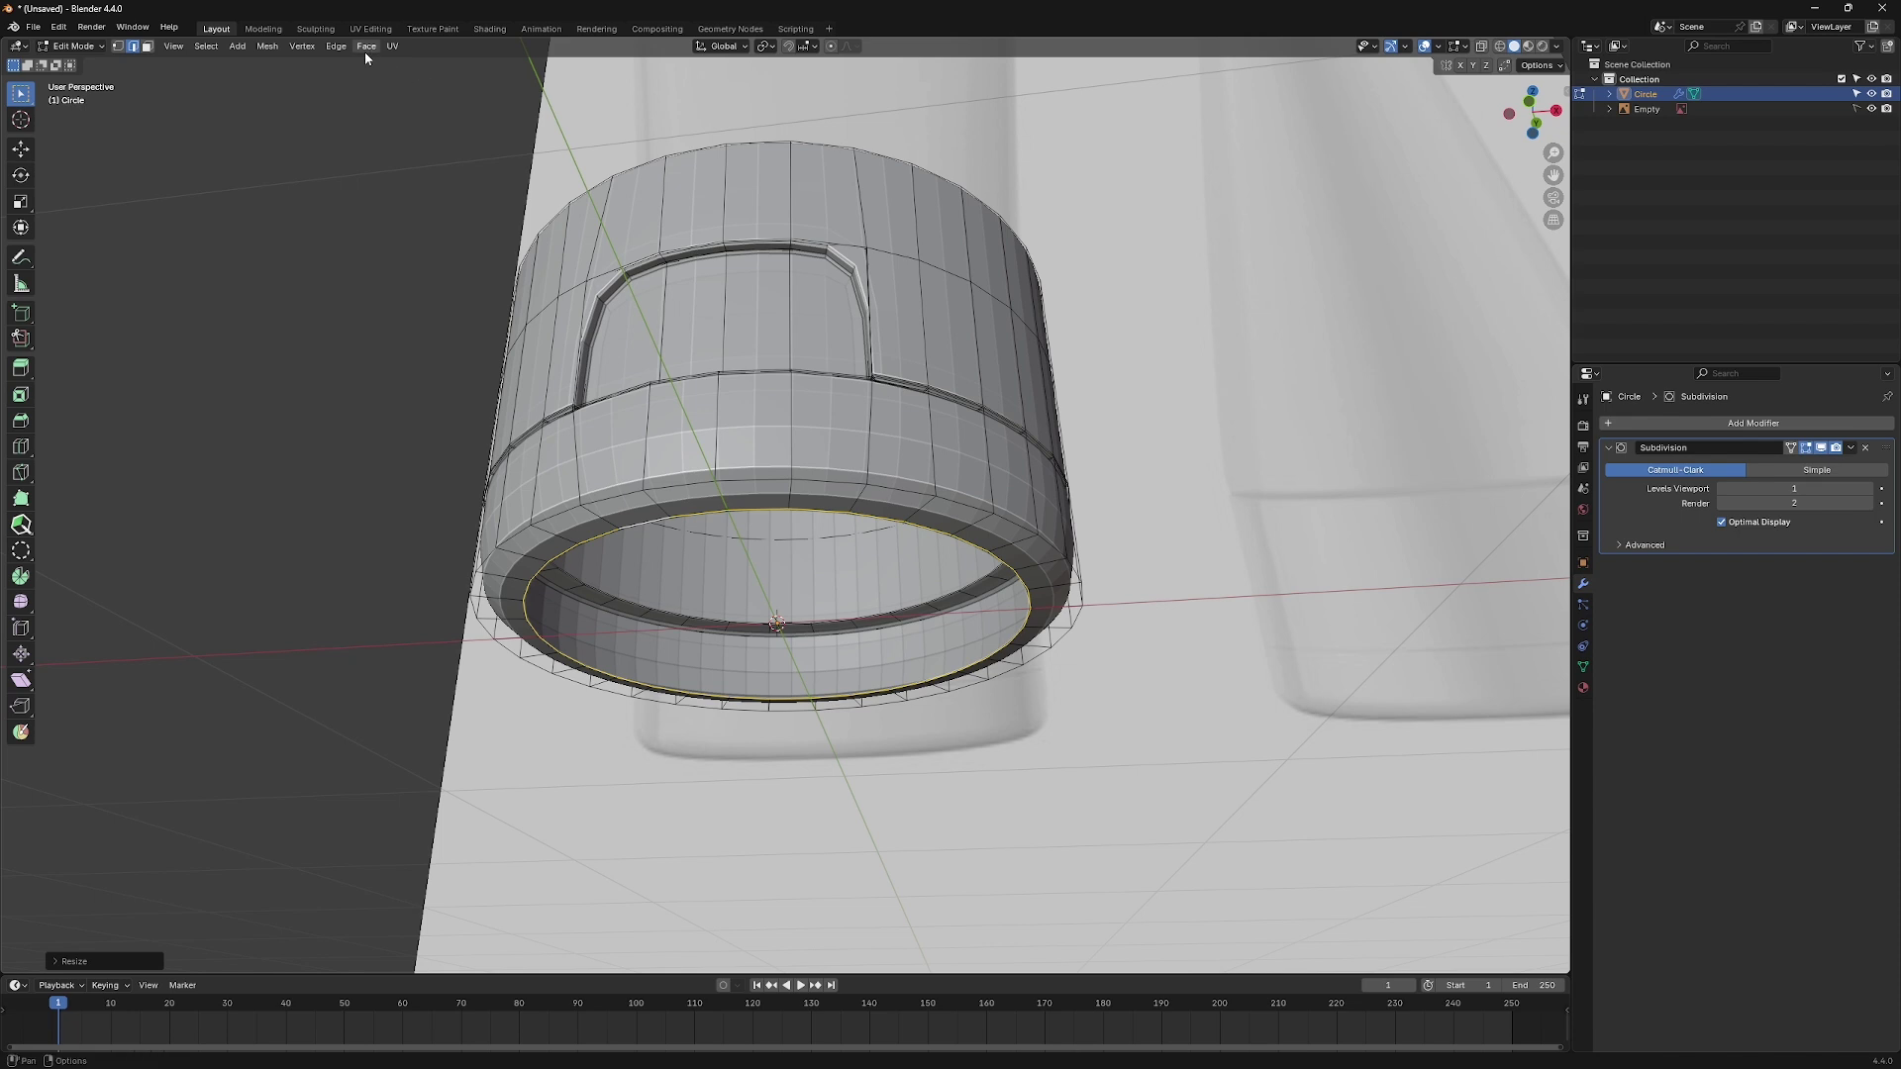
click(366, 46)
click(400, 220)
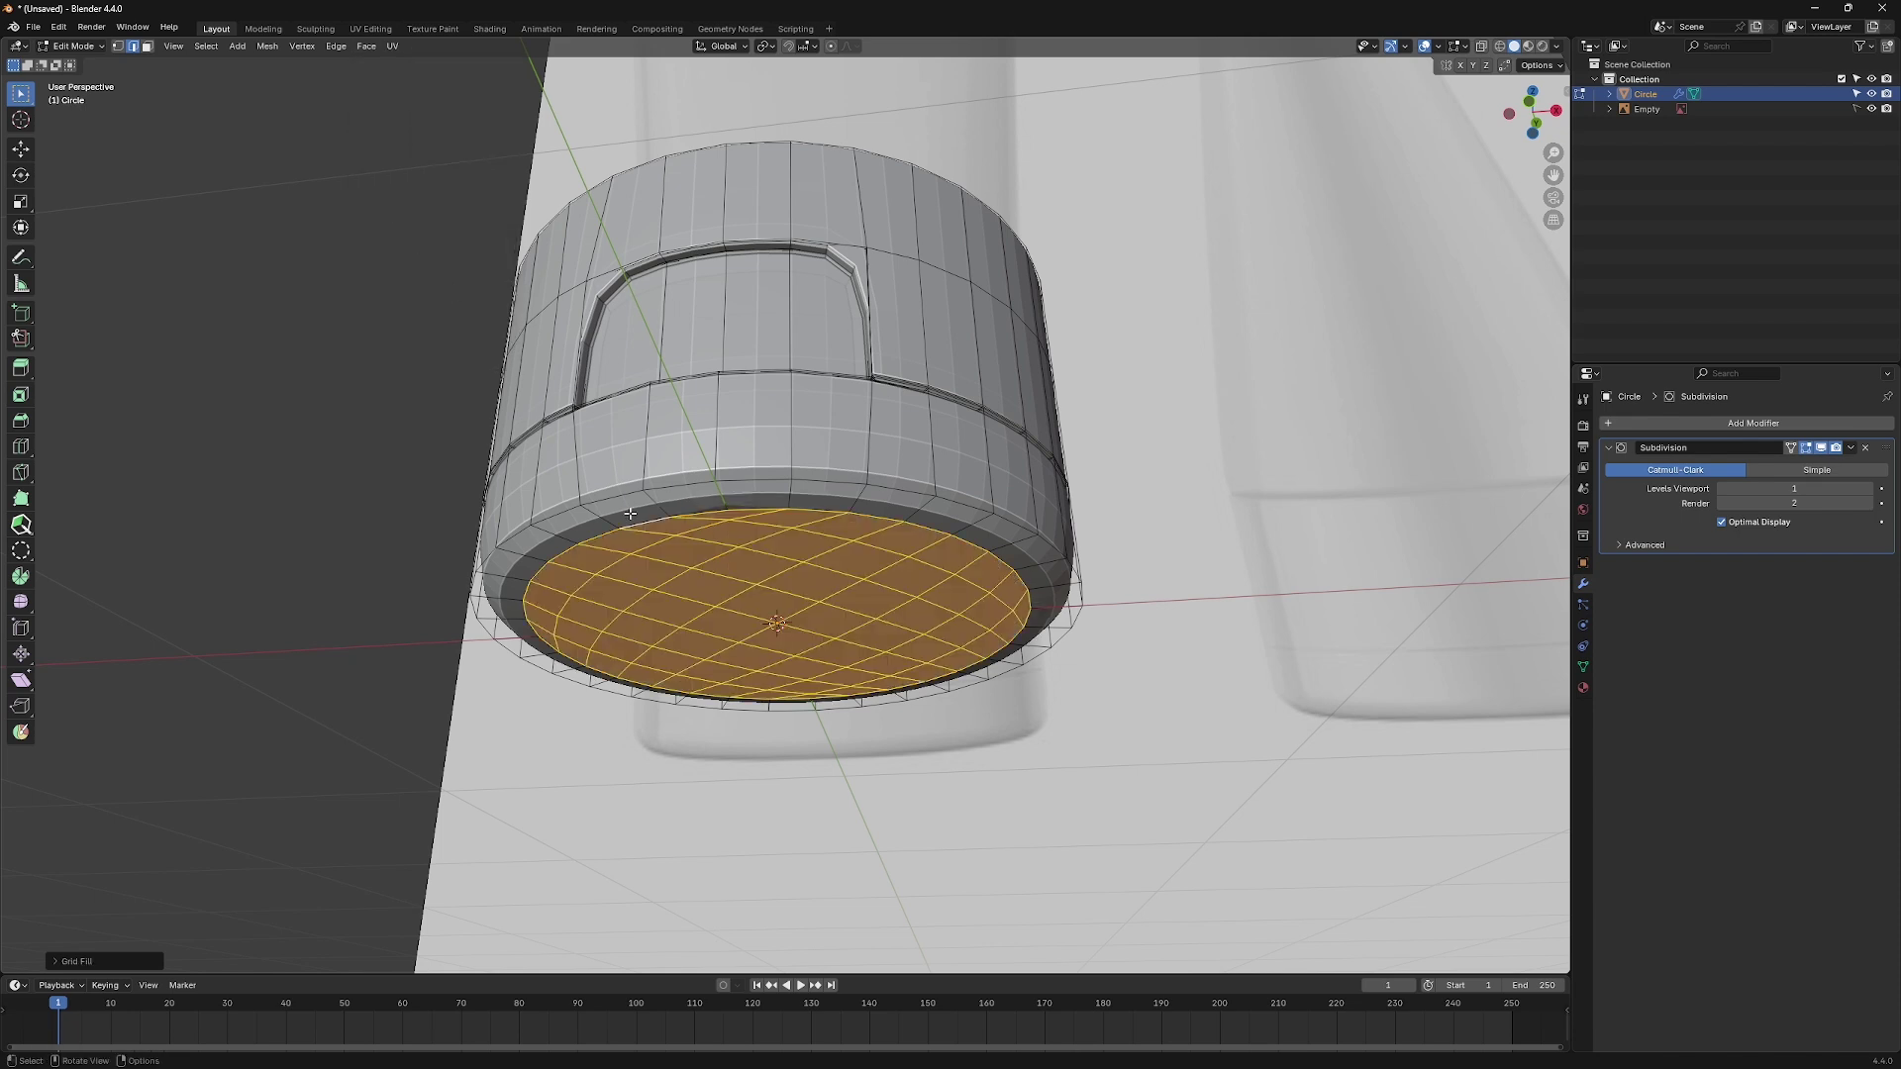
Bevel the bottom edge loop and review the rounded base in Object Mode.
click(572, 507)
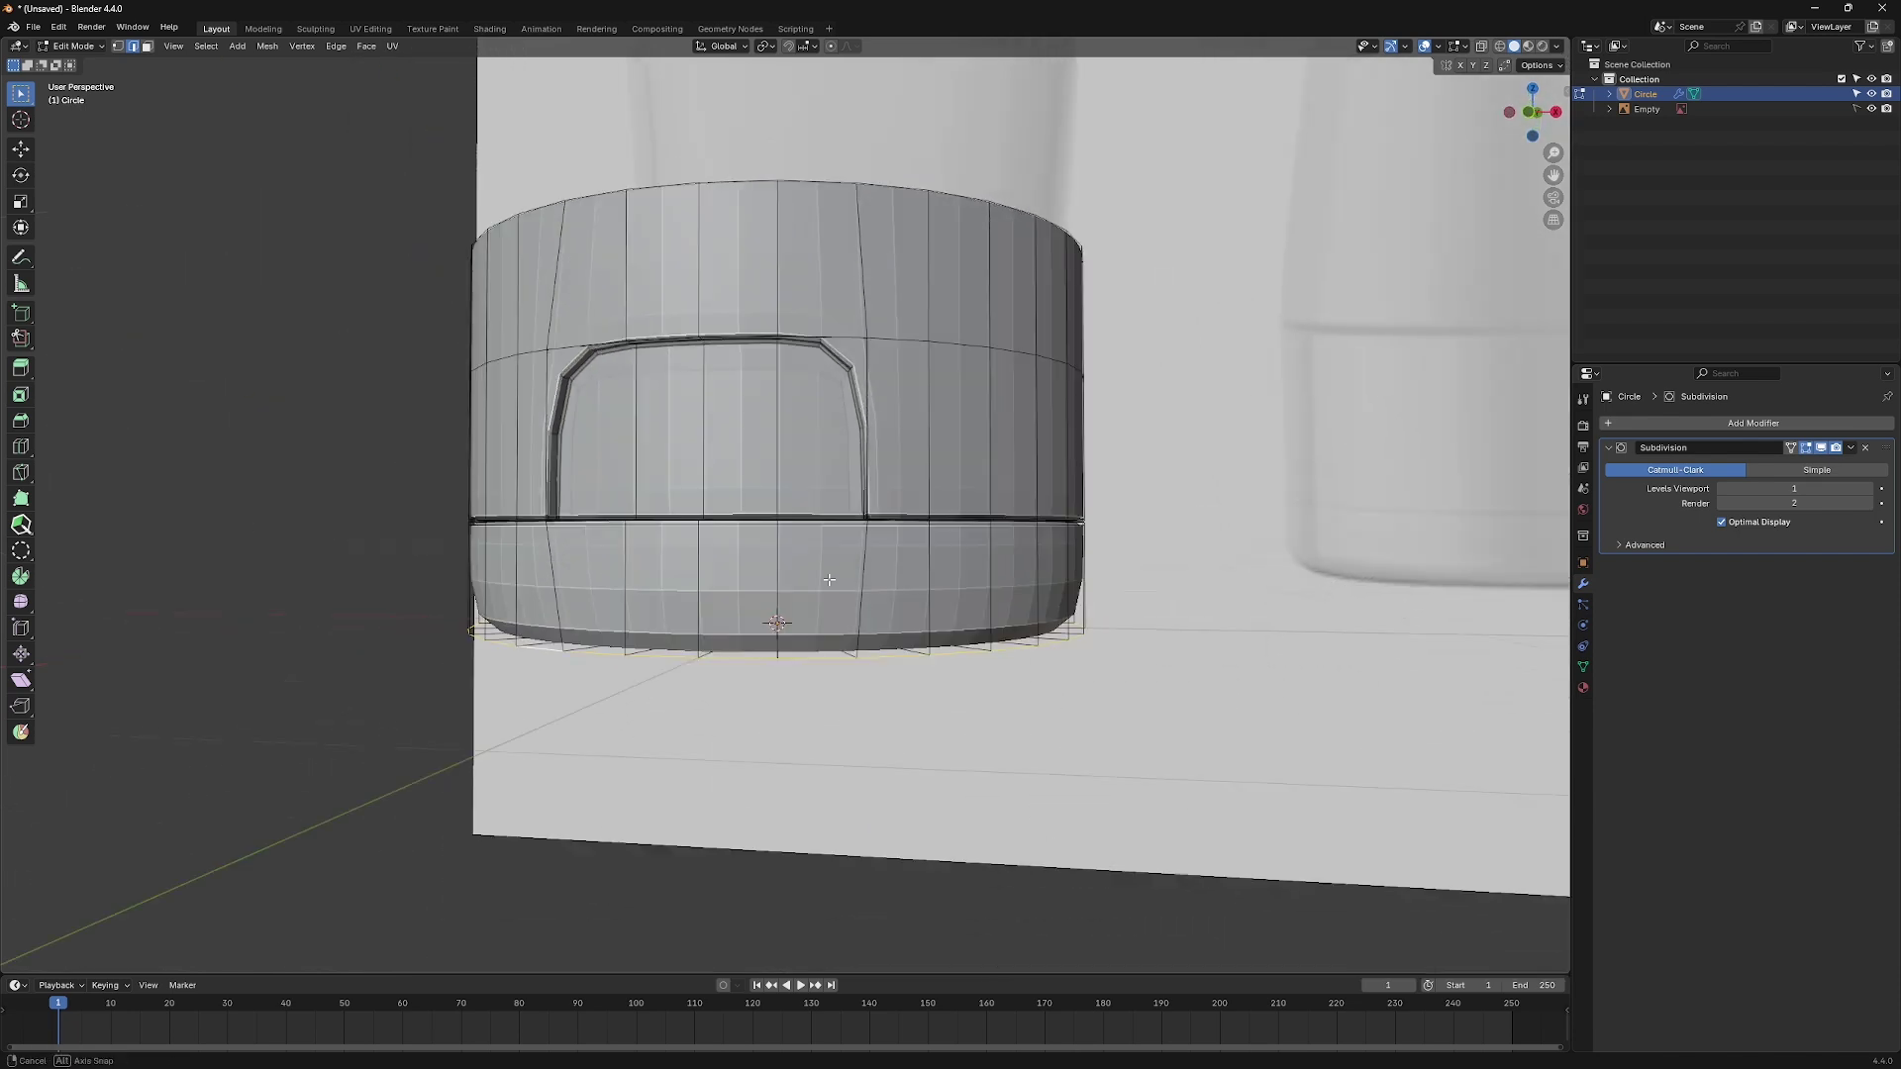
middle_drag(743, 520, 891, 371)
key(ctrl+b)
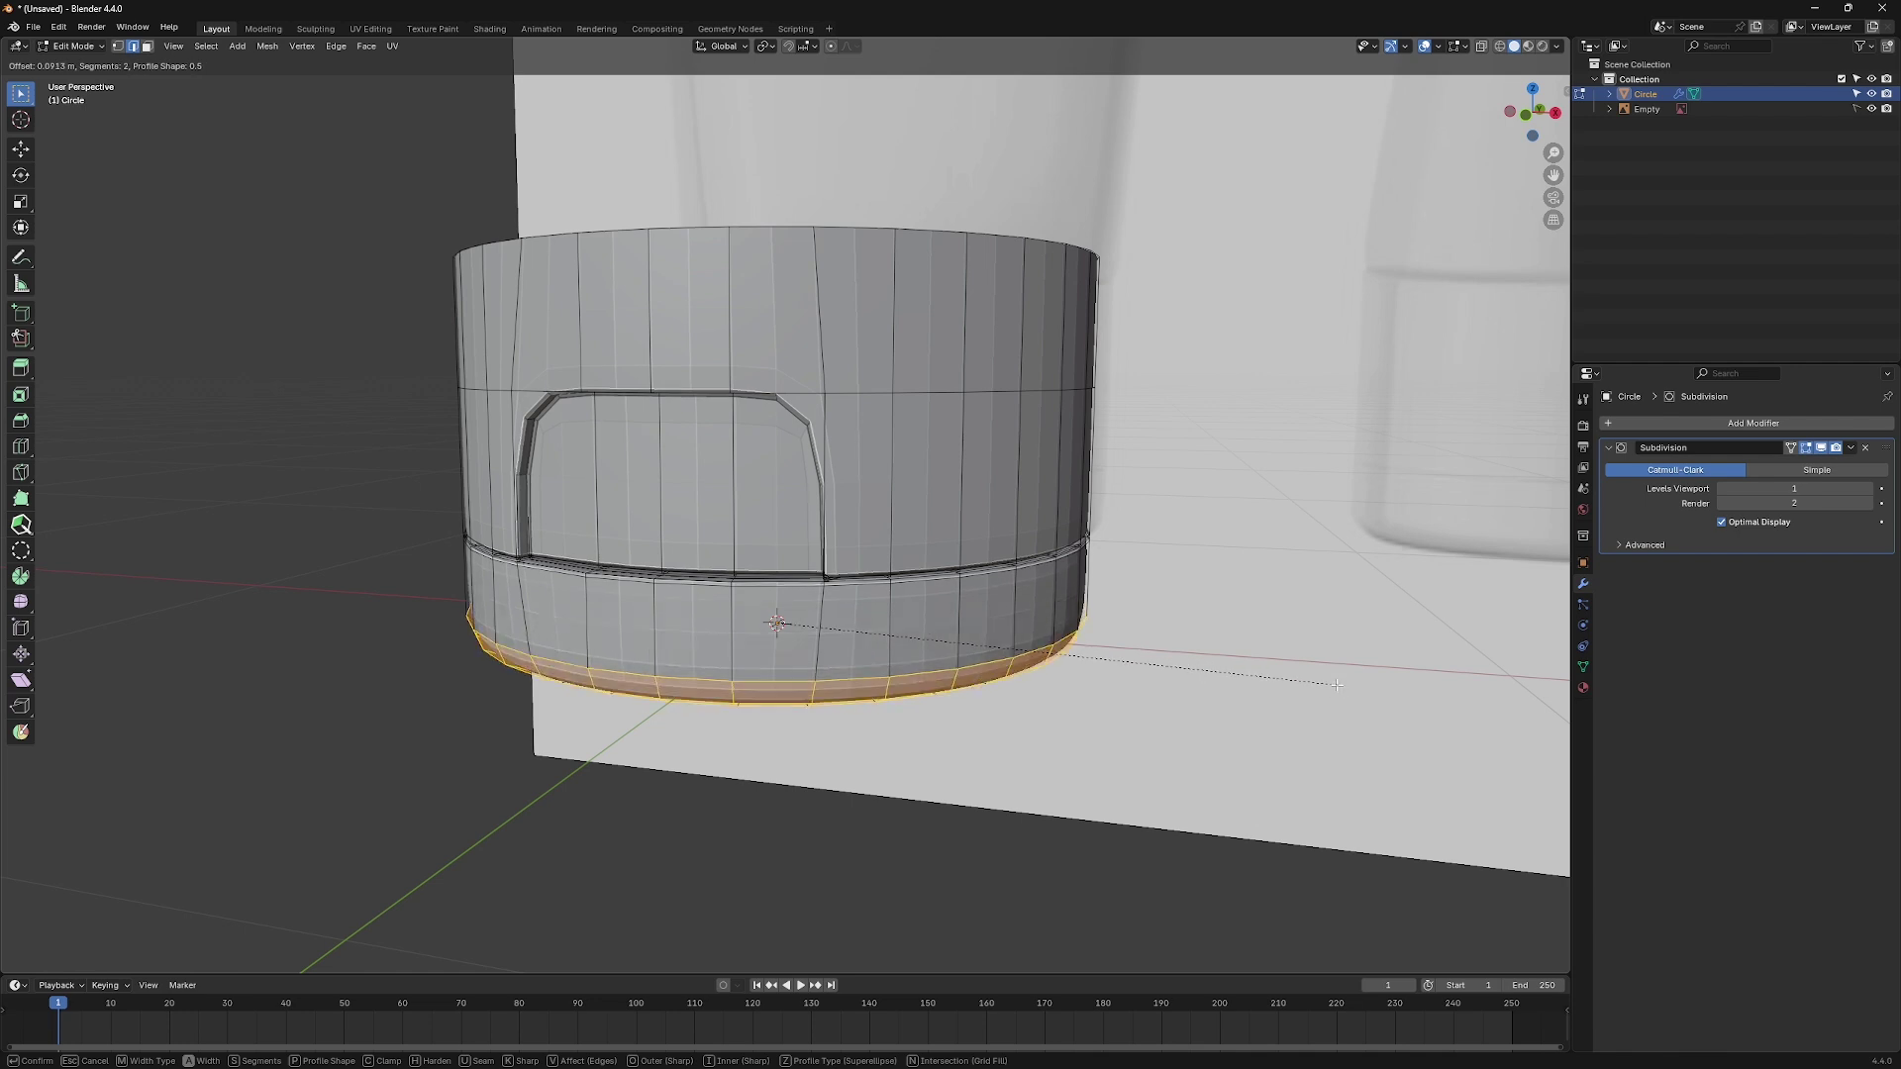
click(1336, 686)
key(KP_1)
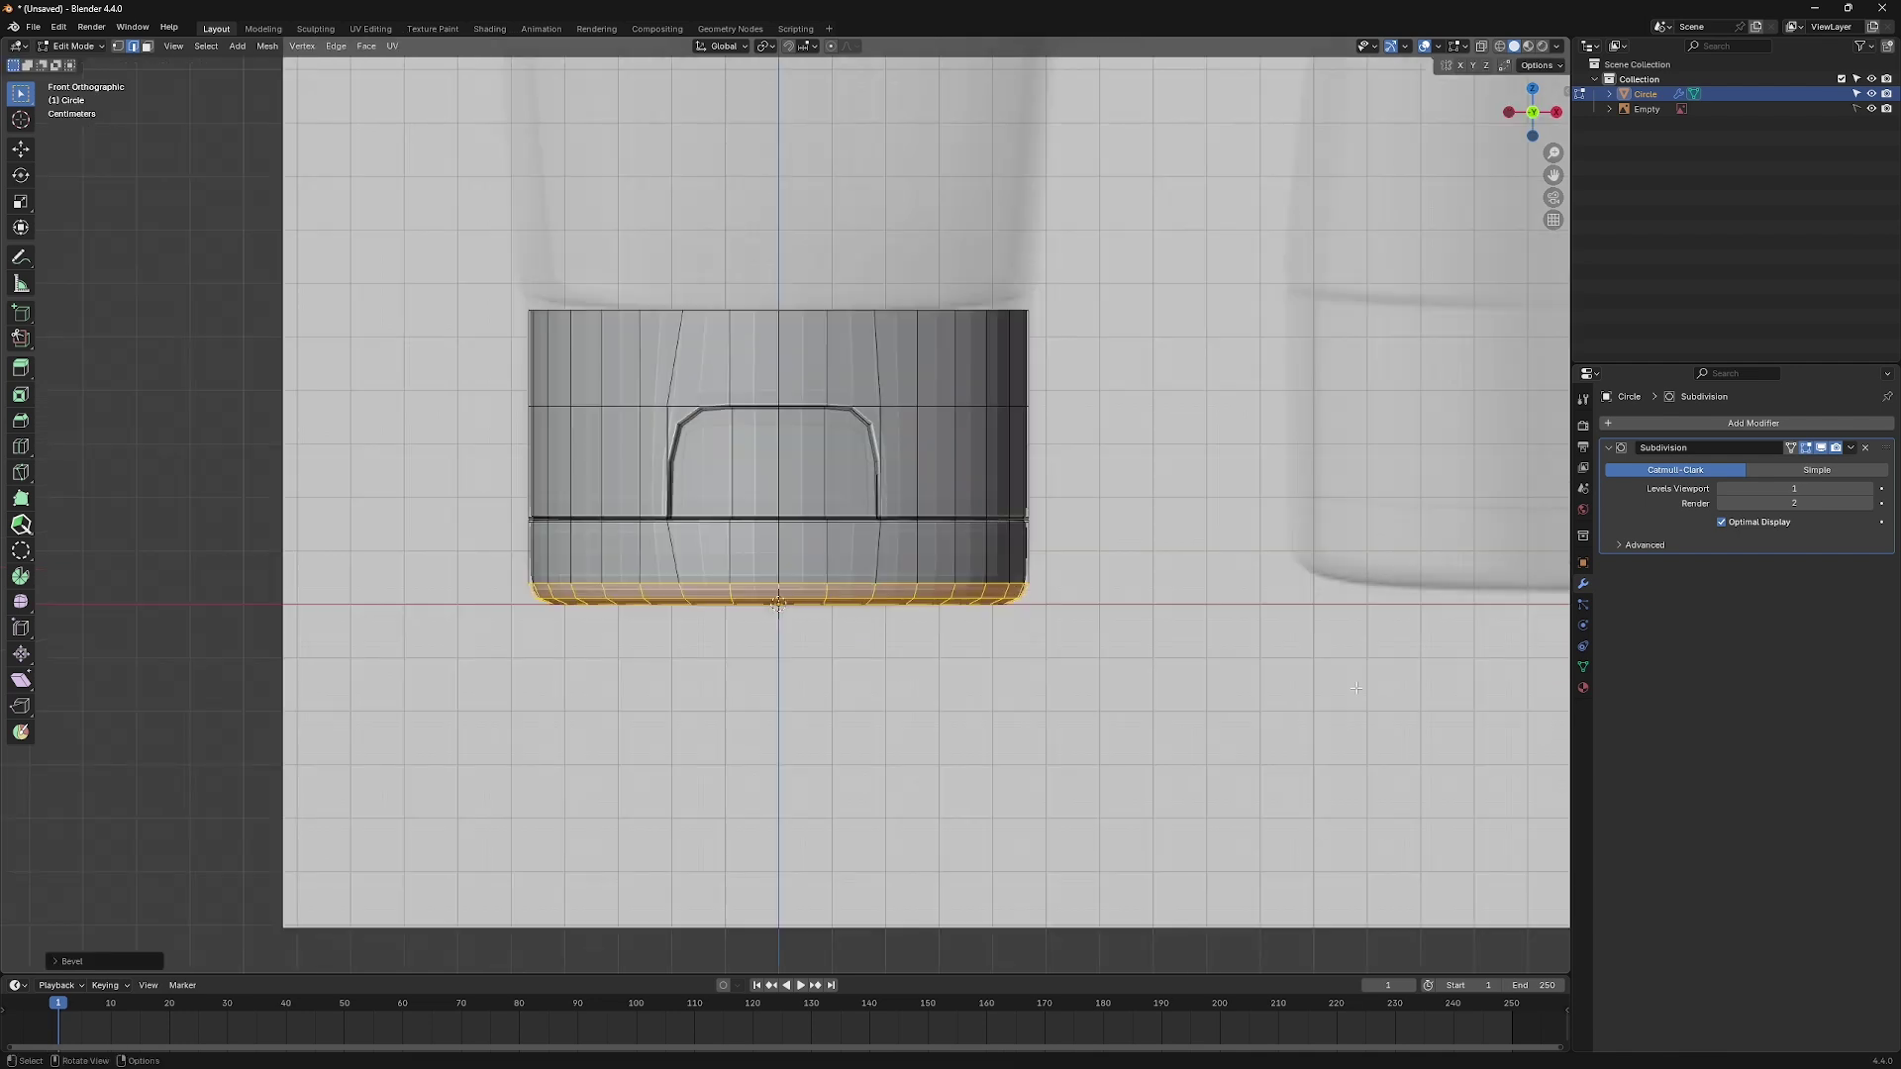
key(Tab)
mouse_move(951, 446)
middle_down()
mouse_move(804, 623)
mouse_move(853, 598)
mouse_move(833, 505)
middle_up()
Add a Solidify modifier above Subdivision with 0.04 m thickness and offset 0, then apply it.
click(780, 490)
click(1752, 421)
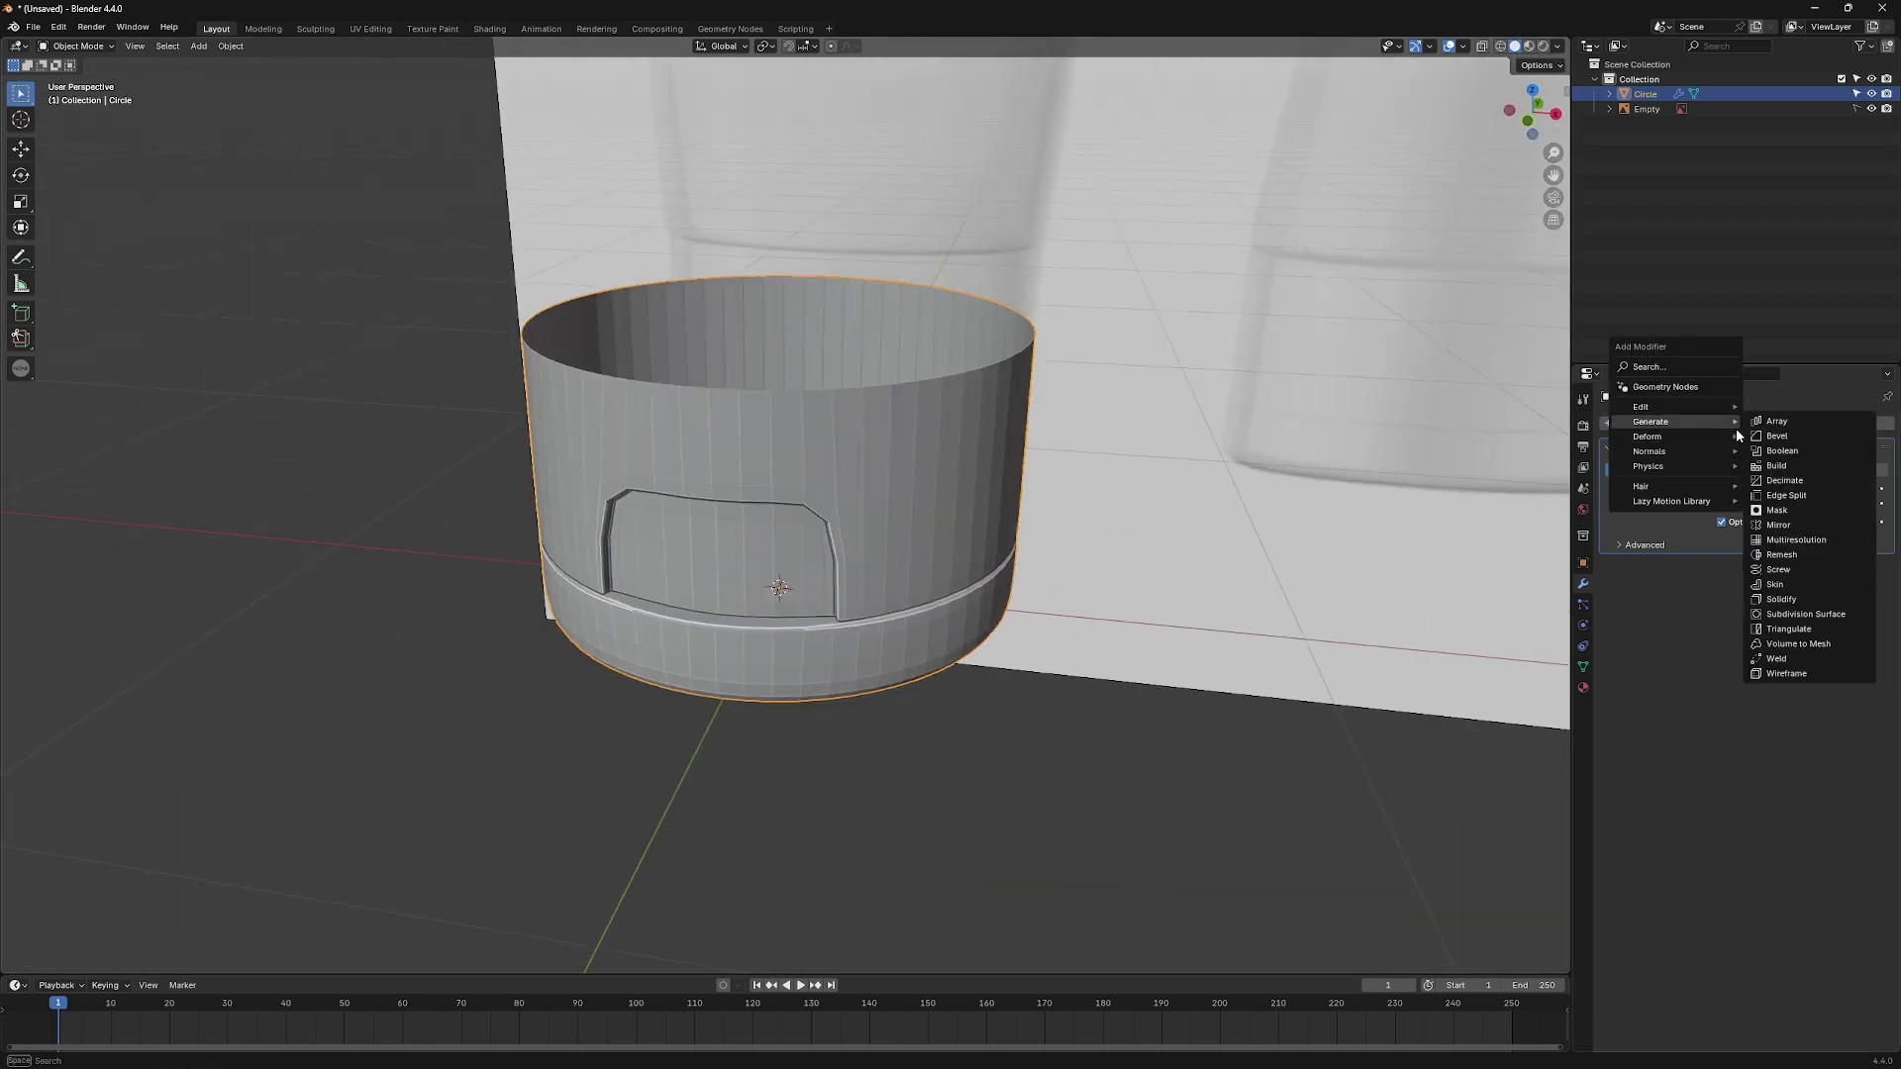
click(1789, 596)
drag(1883, 584, 1883, 446)
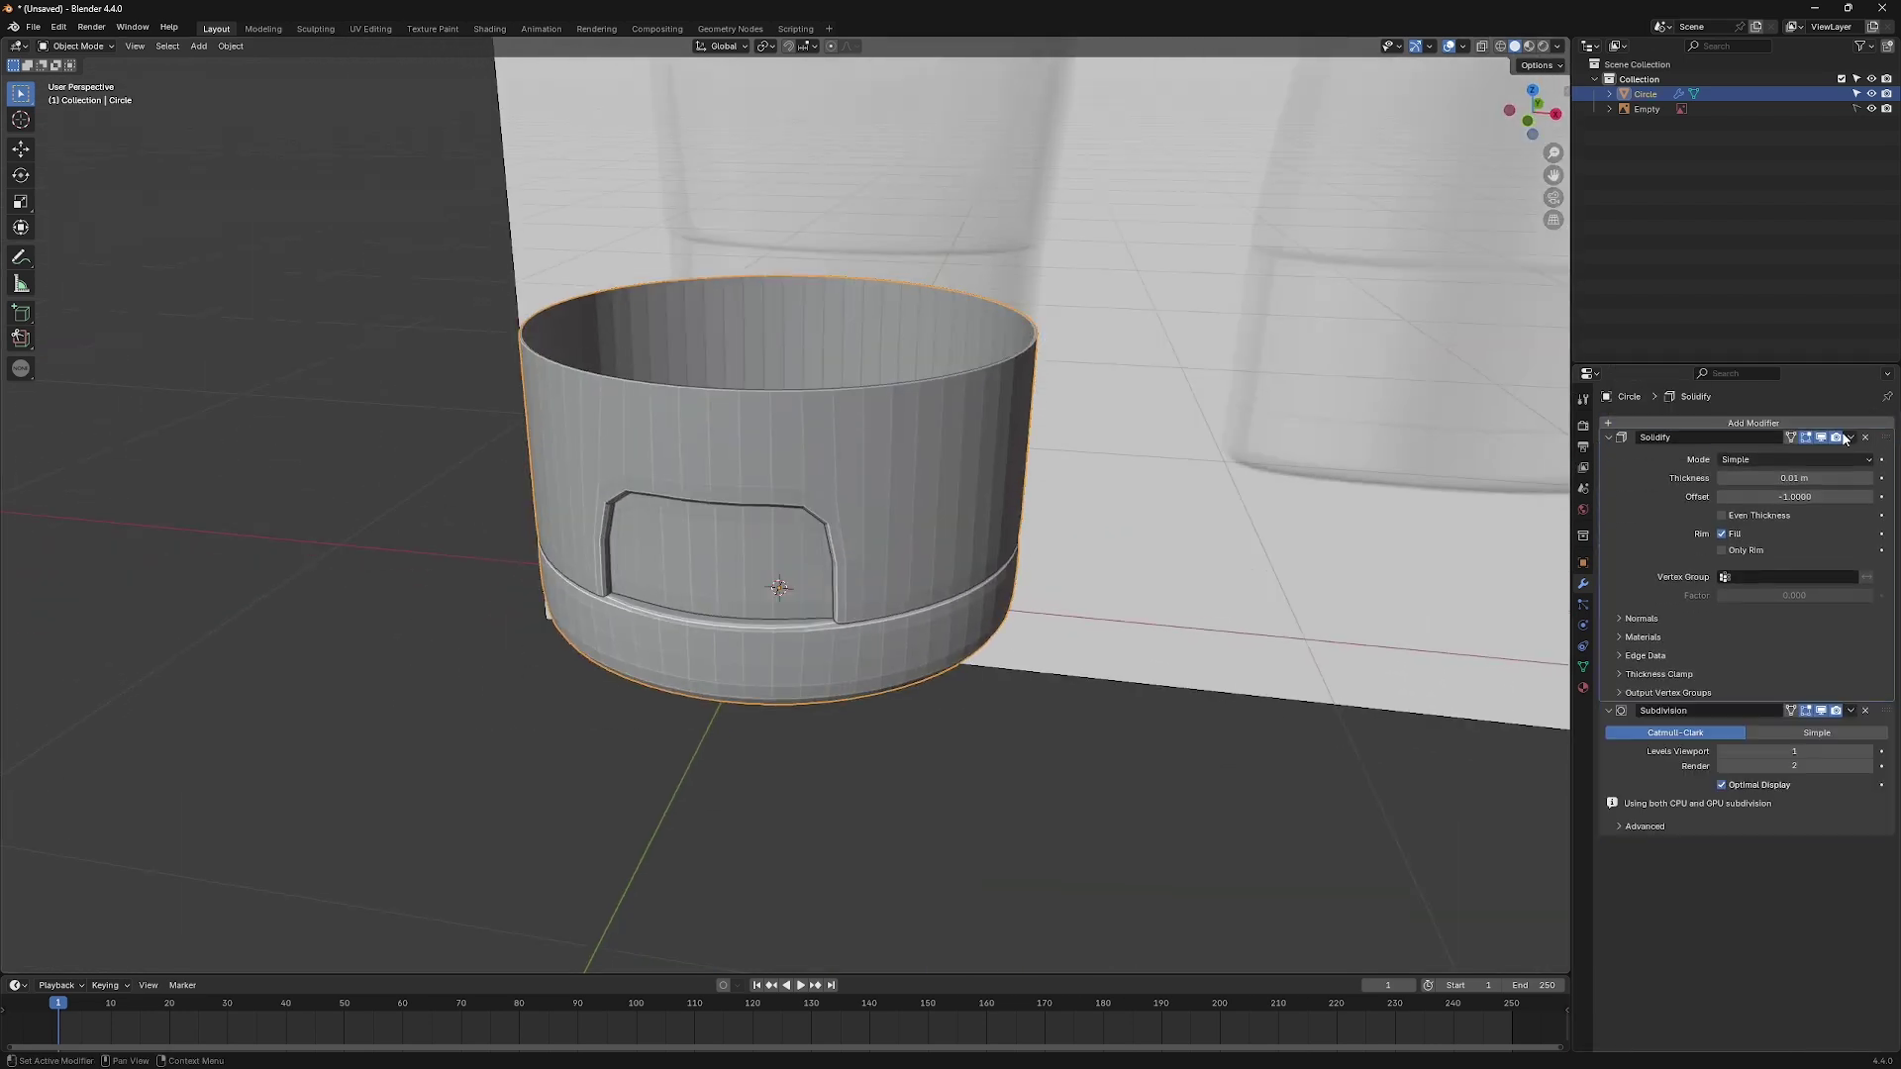
middle_drag(895, 450, 833, 478)
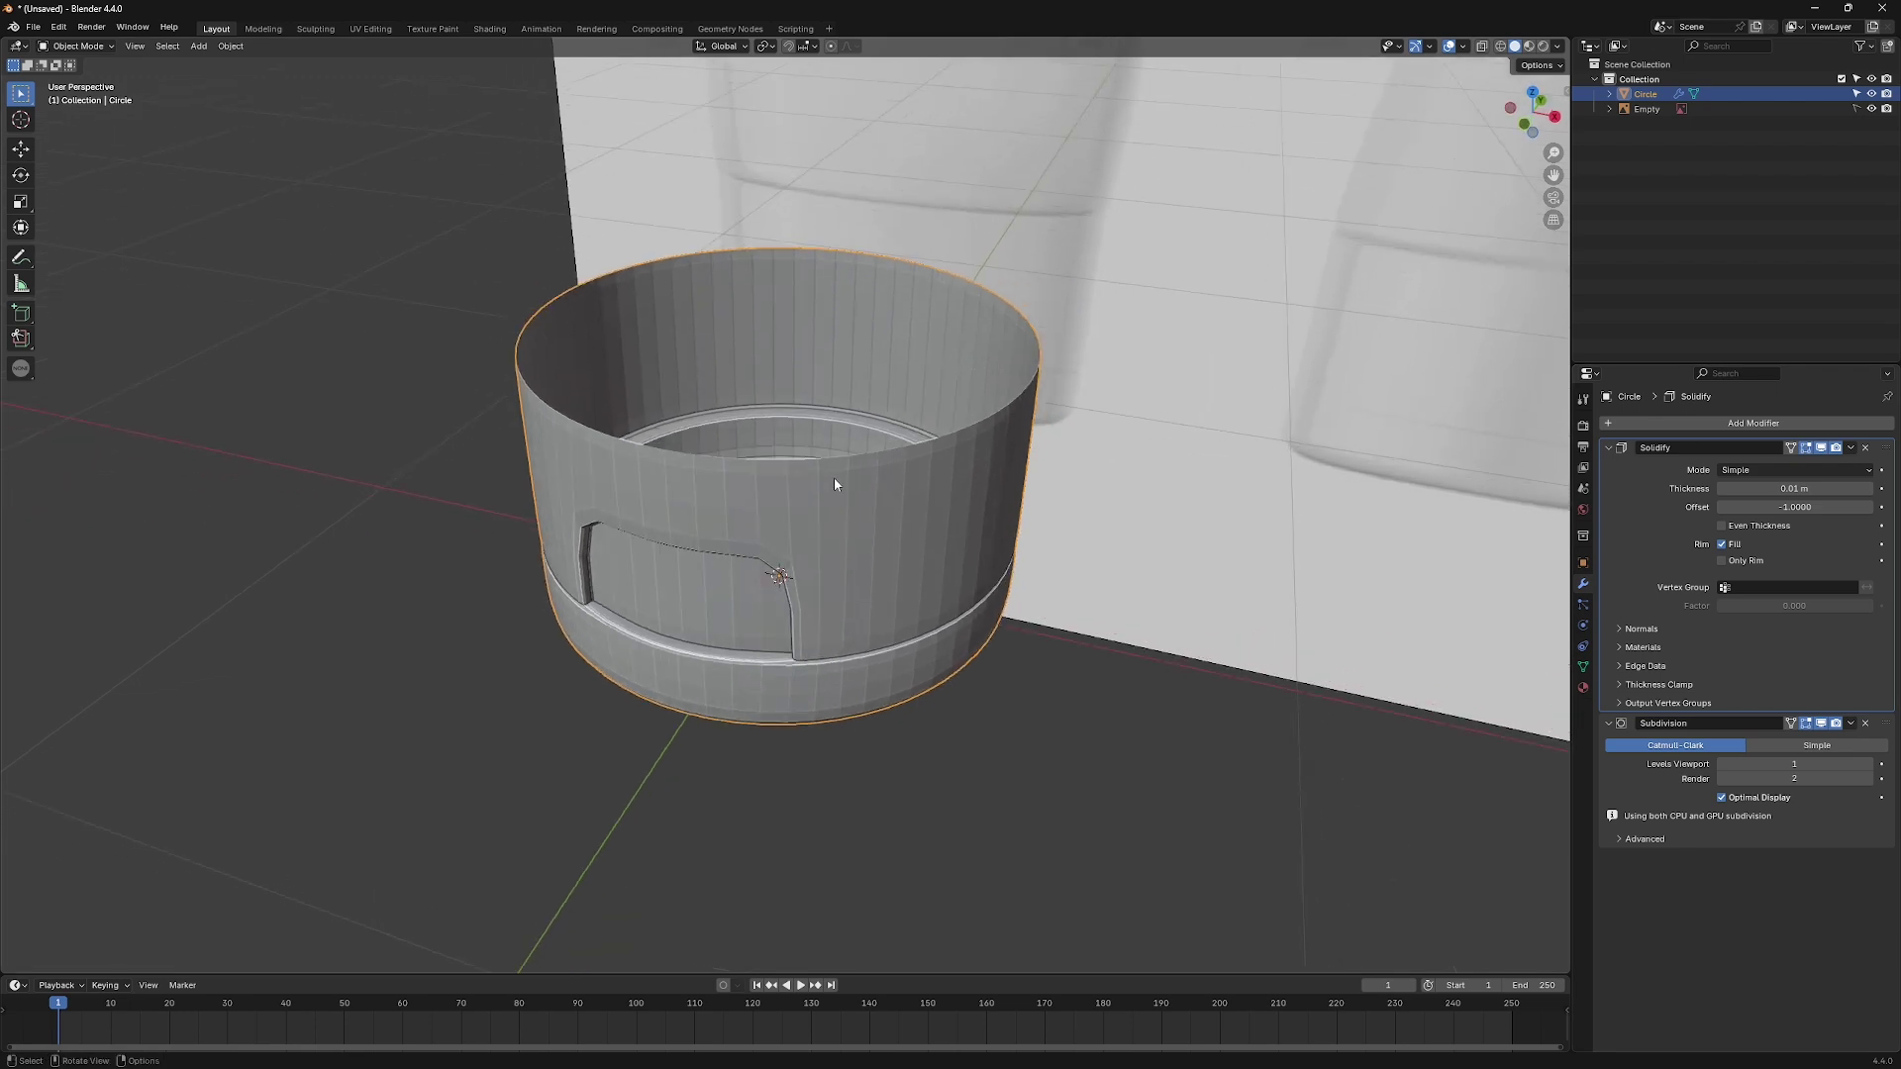
drag(1869, 490, 1873, 490)
click(1871, 491)
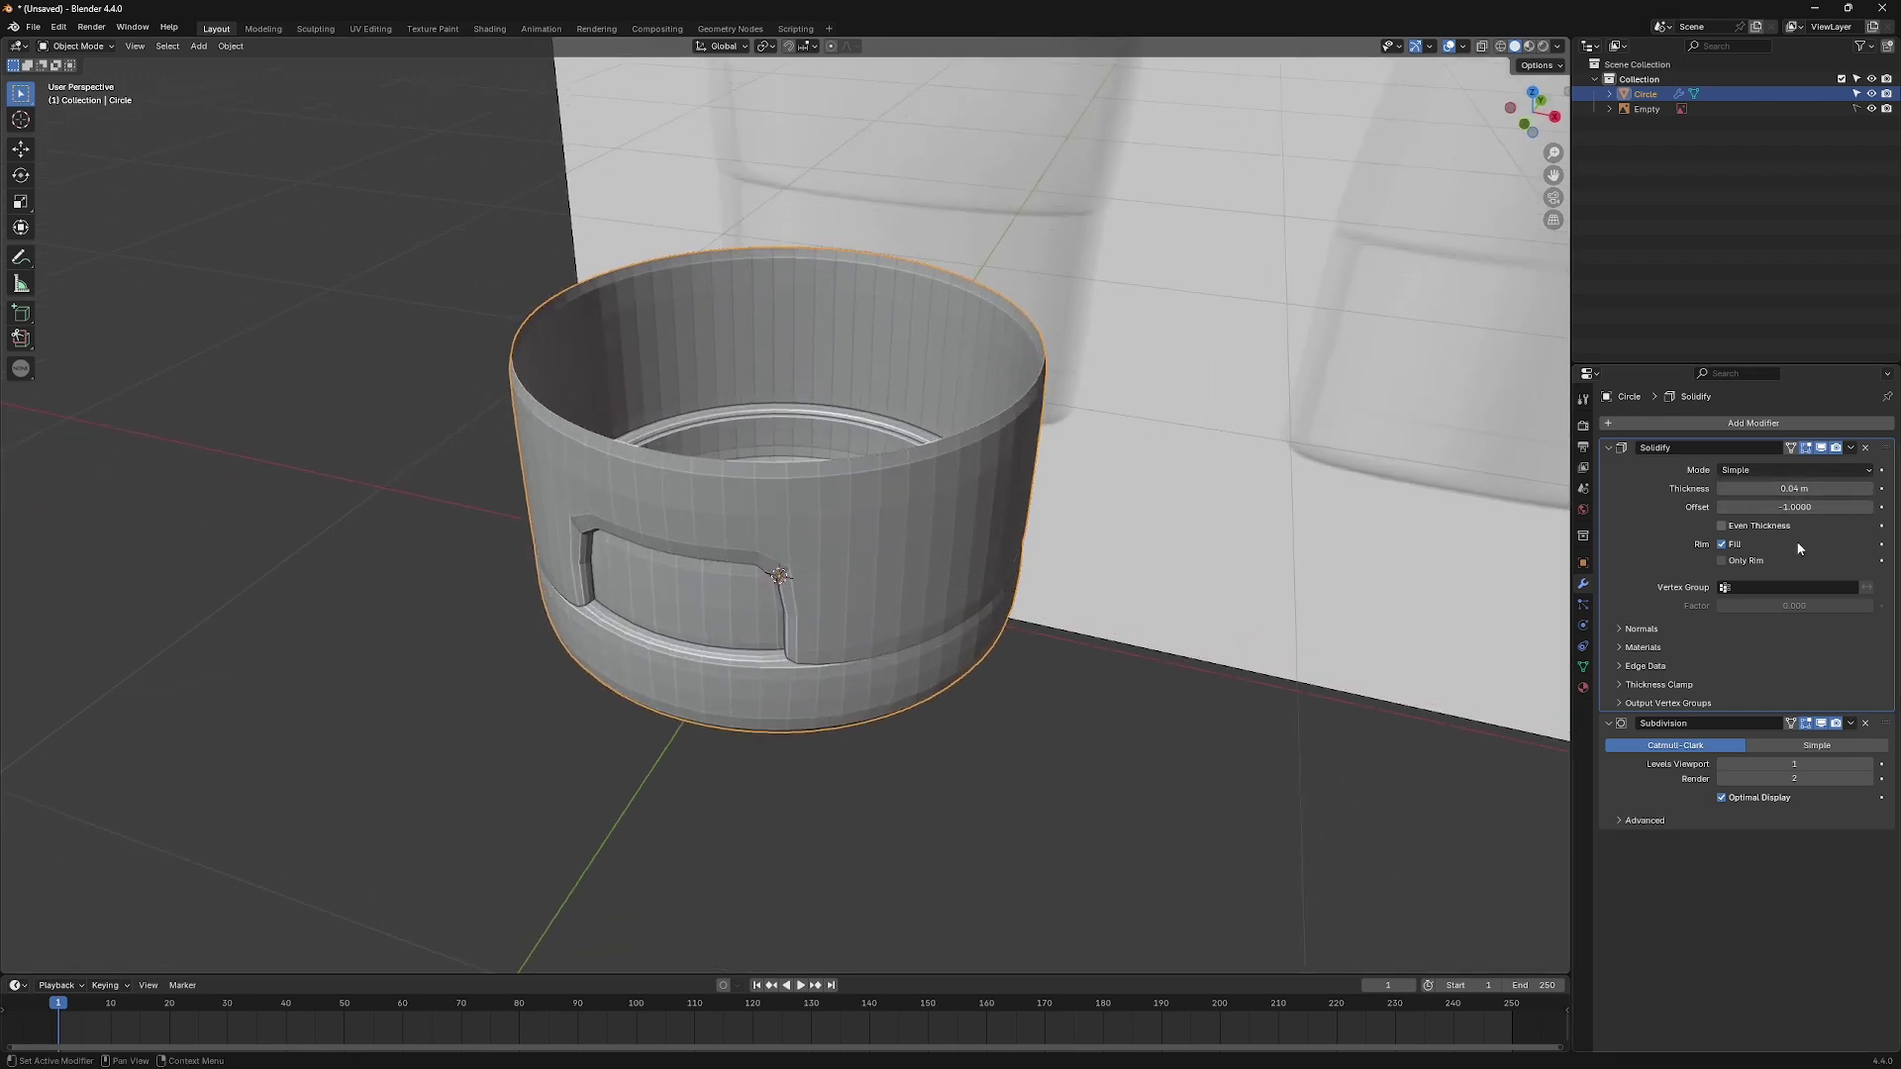
drag(1769, 507, 1878, 512)
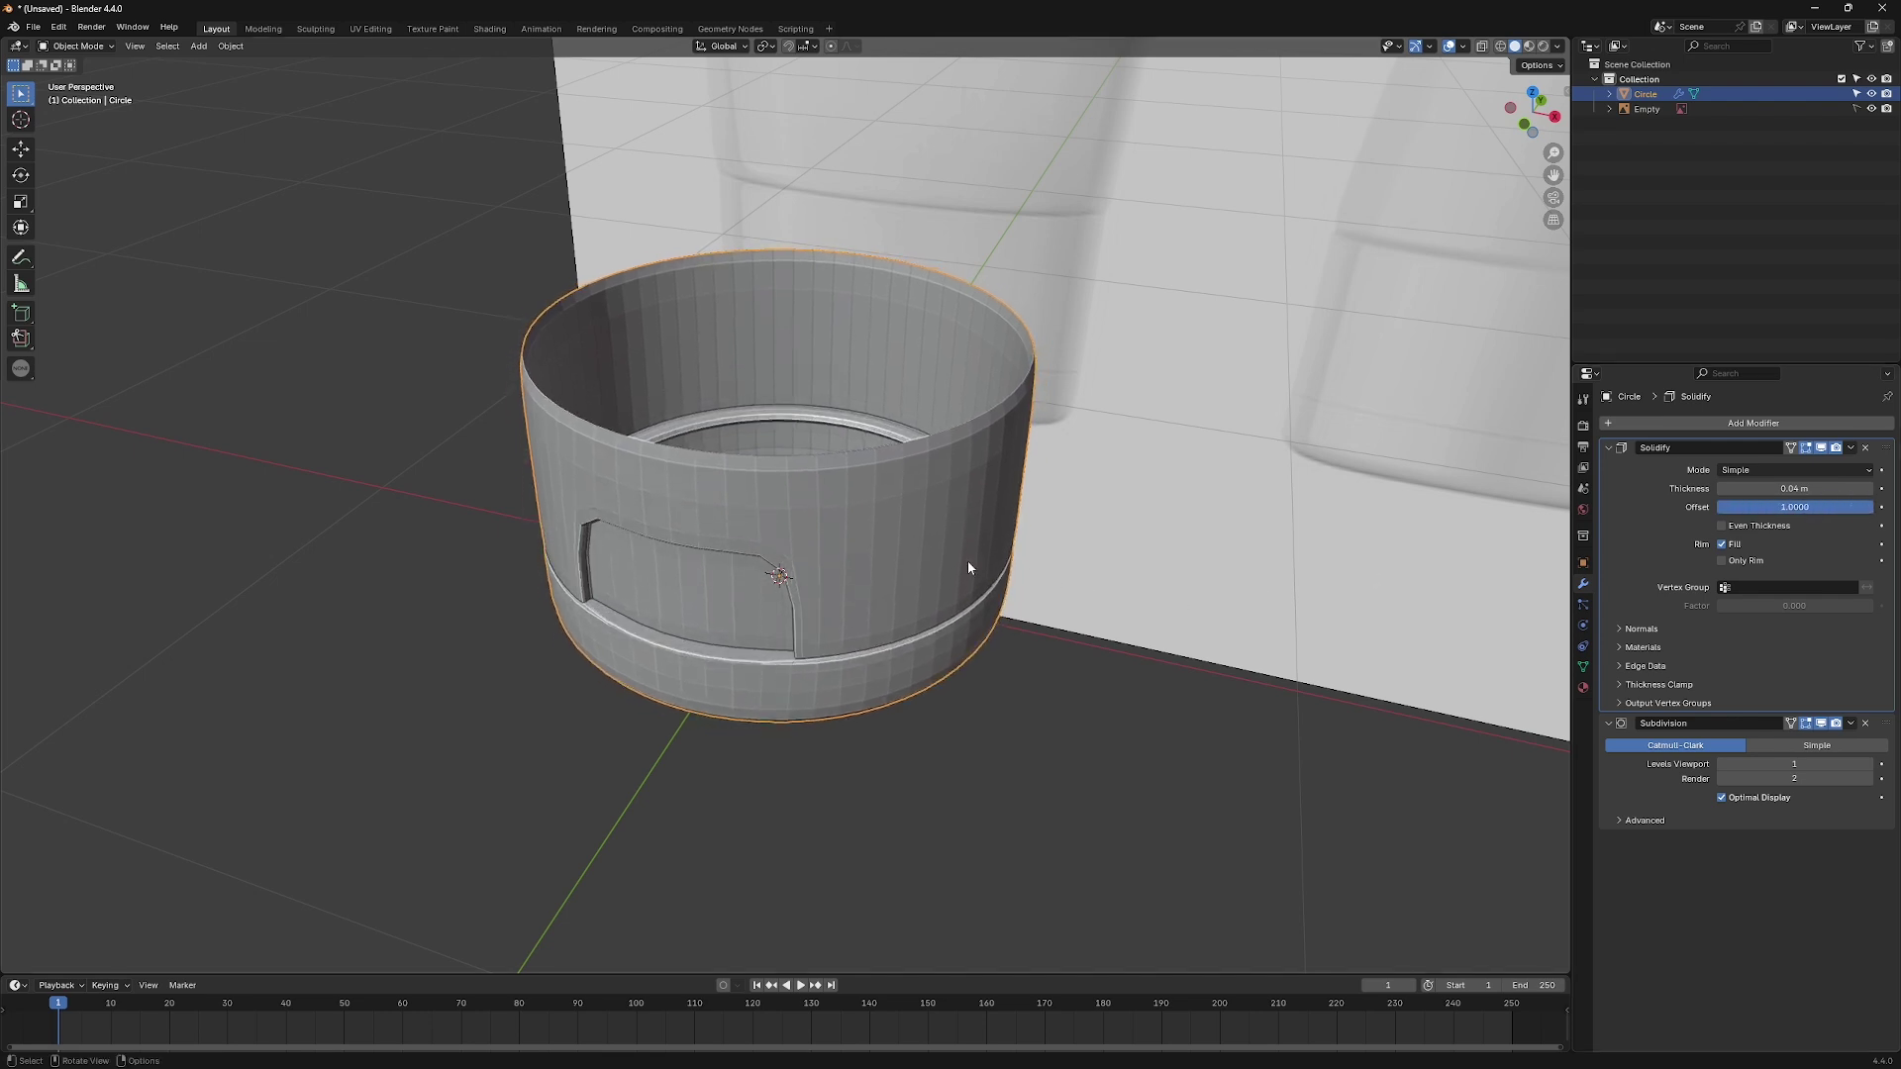
scroll(967, 561, up, 2)
click(1855, 450)
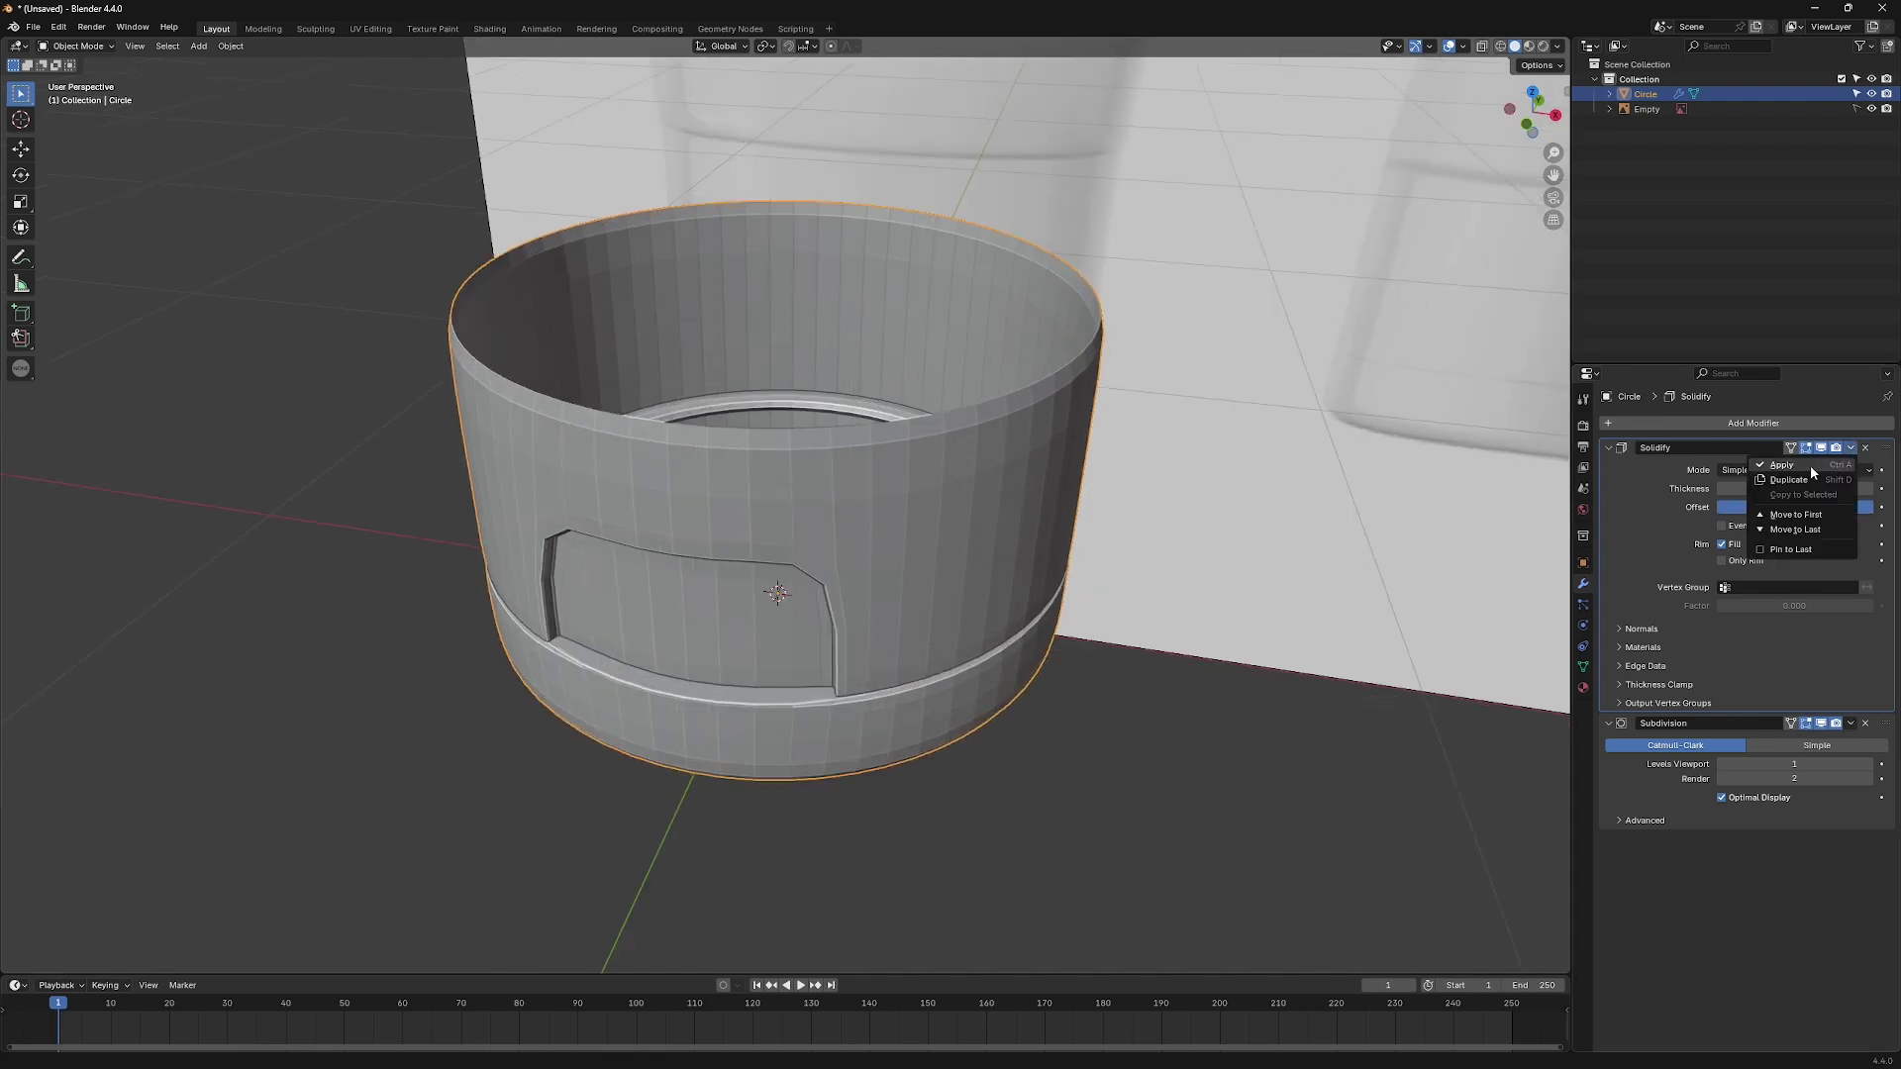
click(1810, 466)
key(Tab)
Add an edge loop just below the cap's top rim and bevel it into a narrow band.
middle_drag(892, 594, 831, 447)
scroll(489, 446, up, 2)
key(ctrl+r)
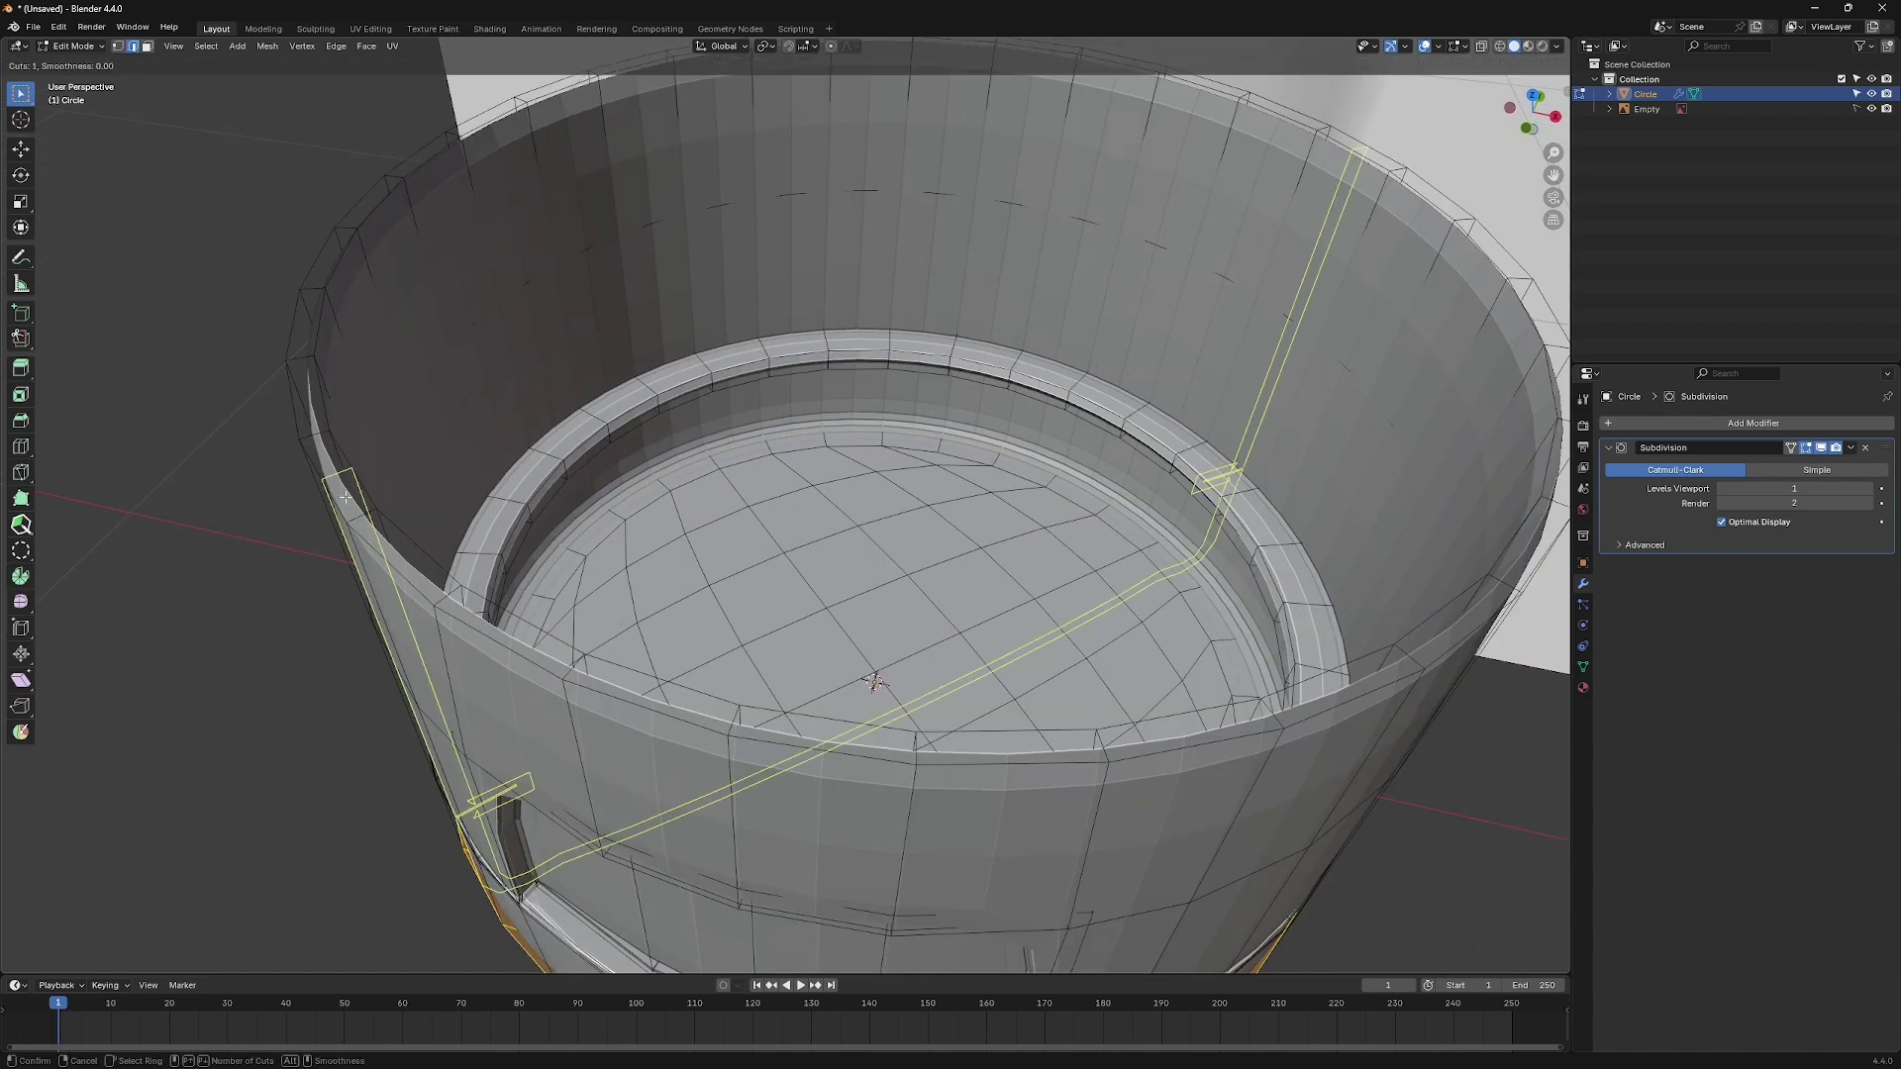
click(317, 441)
click(744, 428)
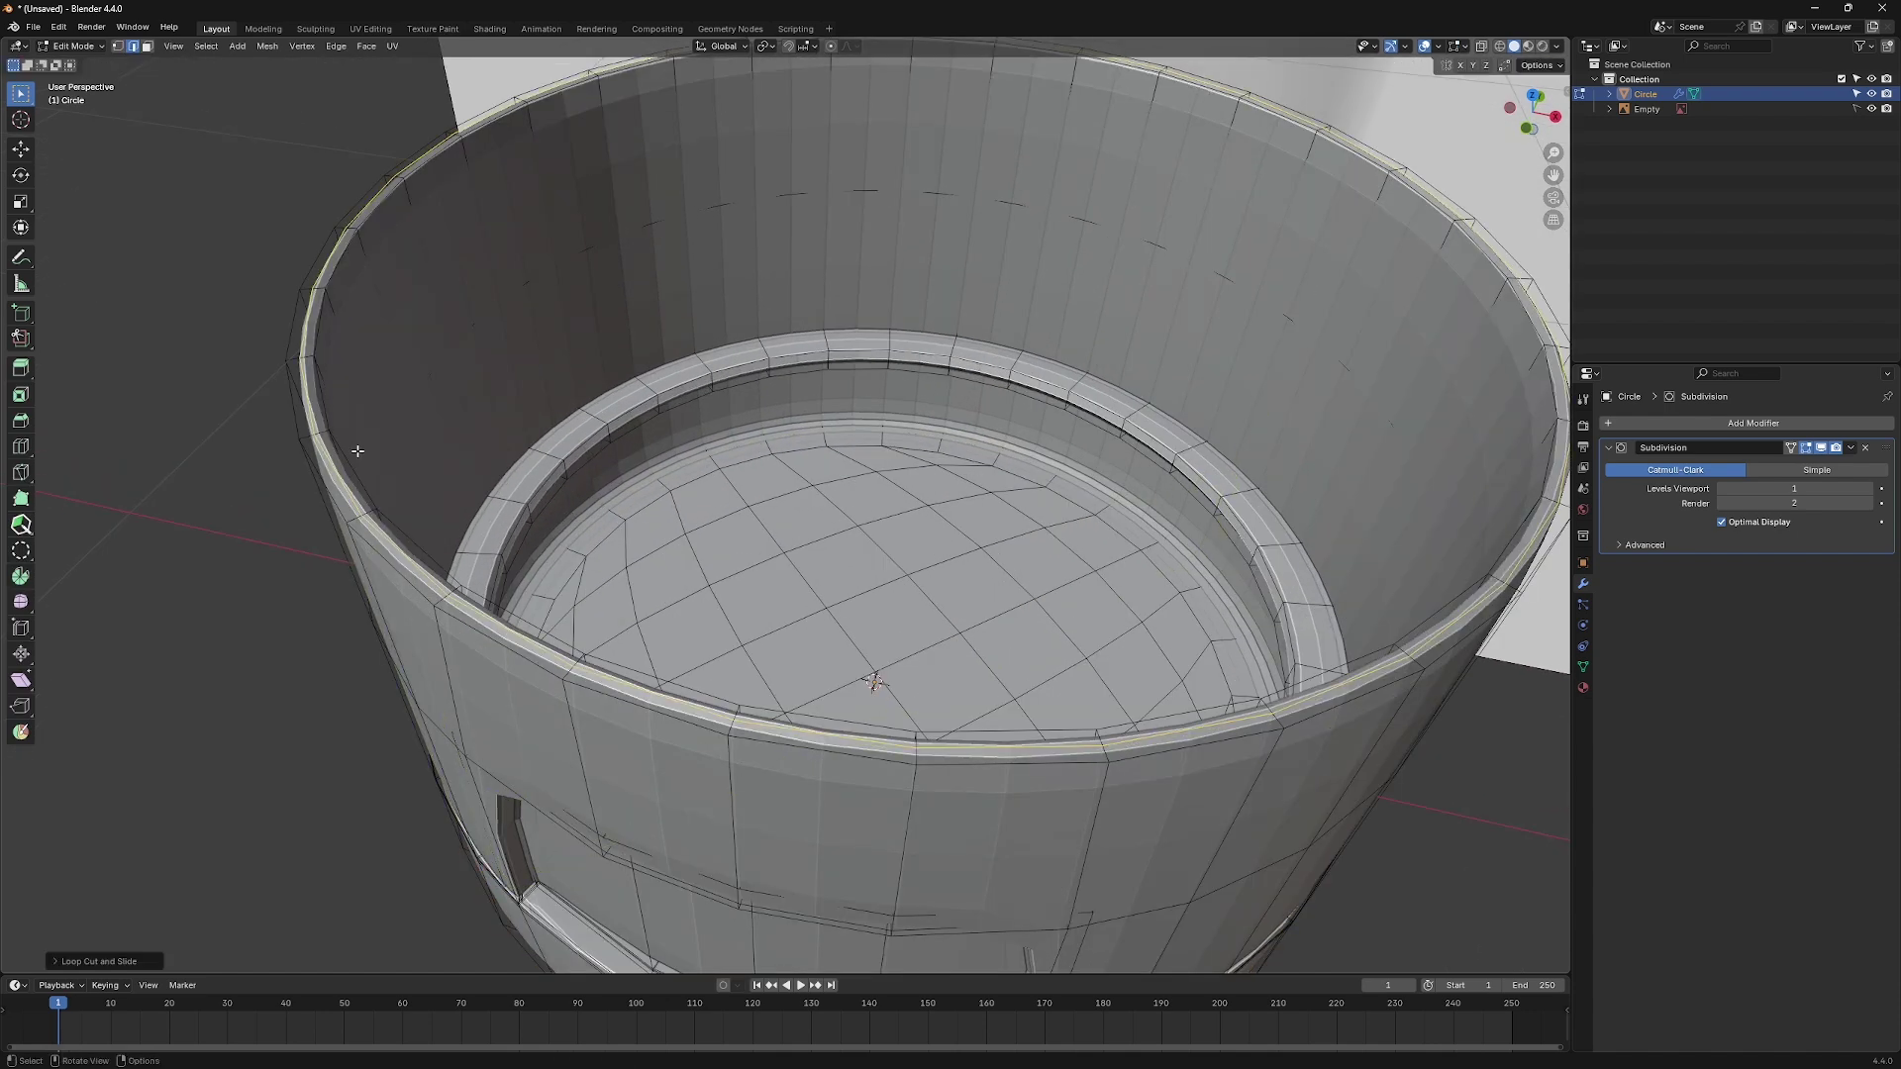
key(ctrl+b)
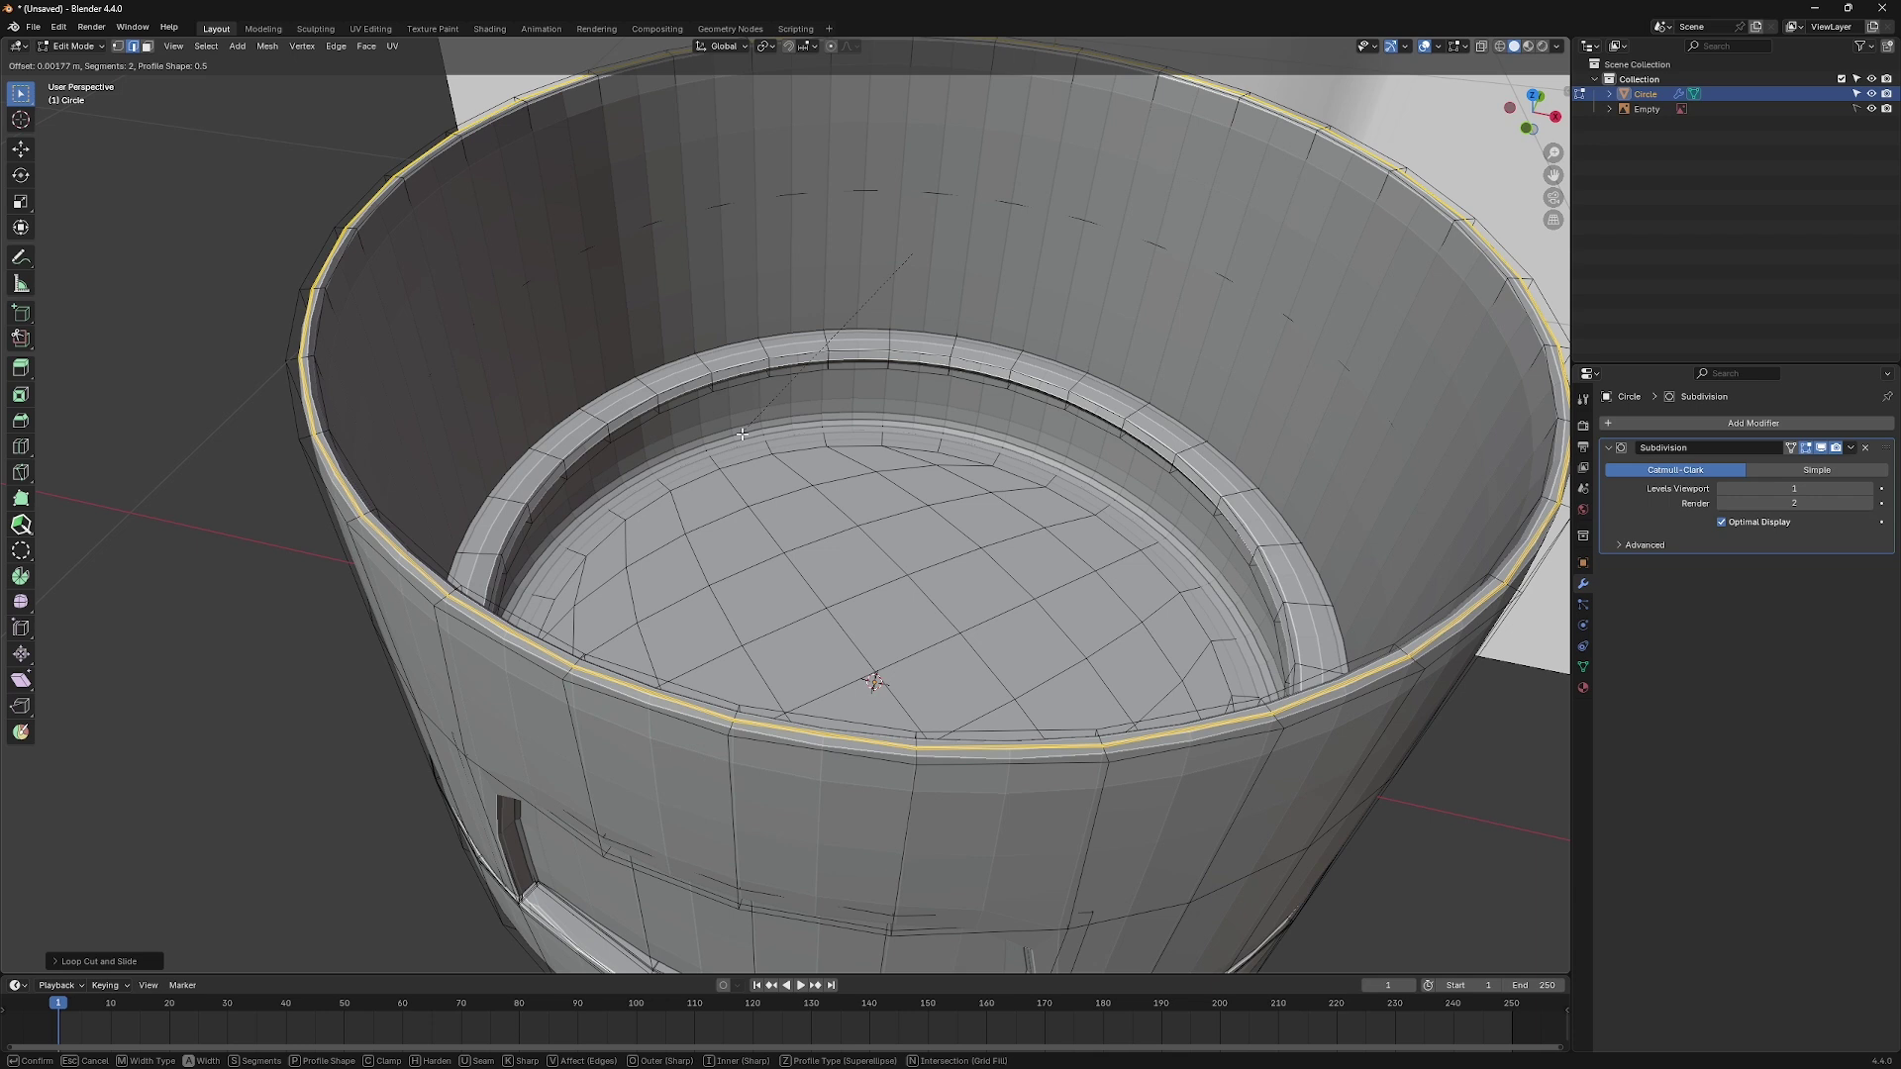
scroll(744, 434, down, 1)
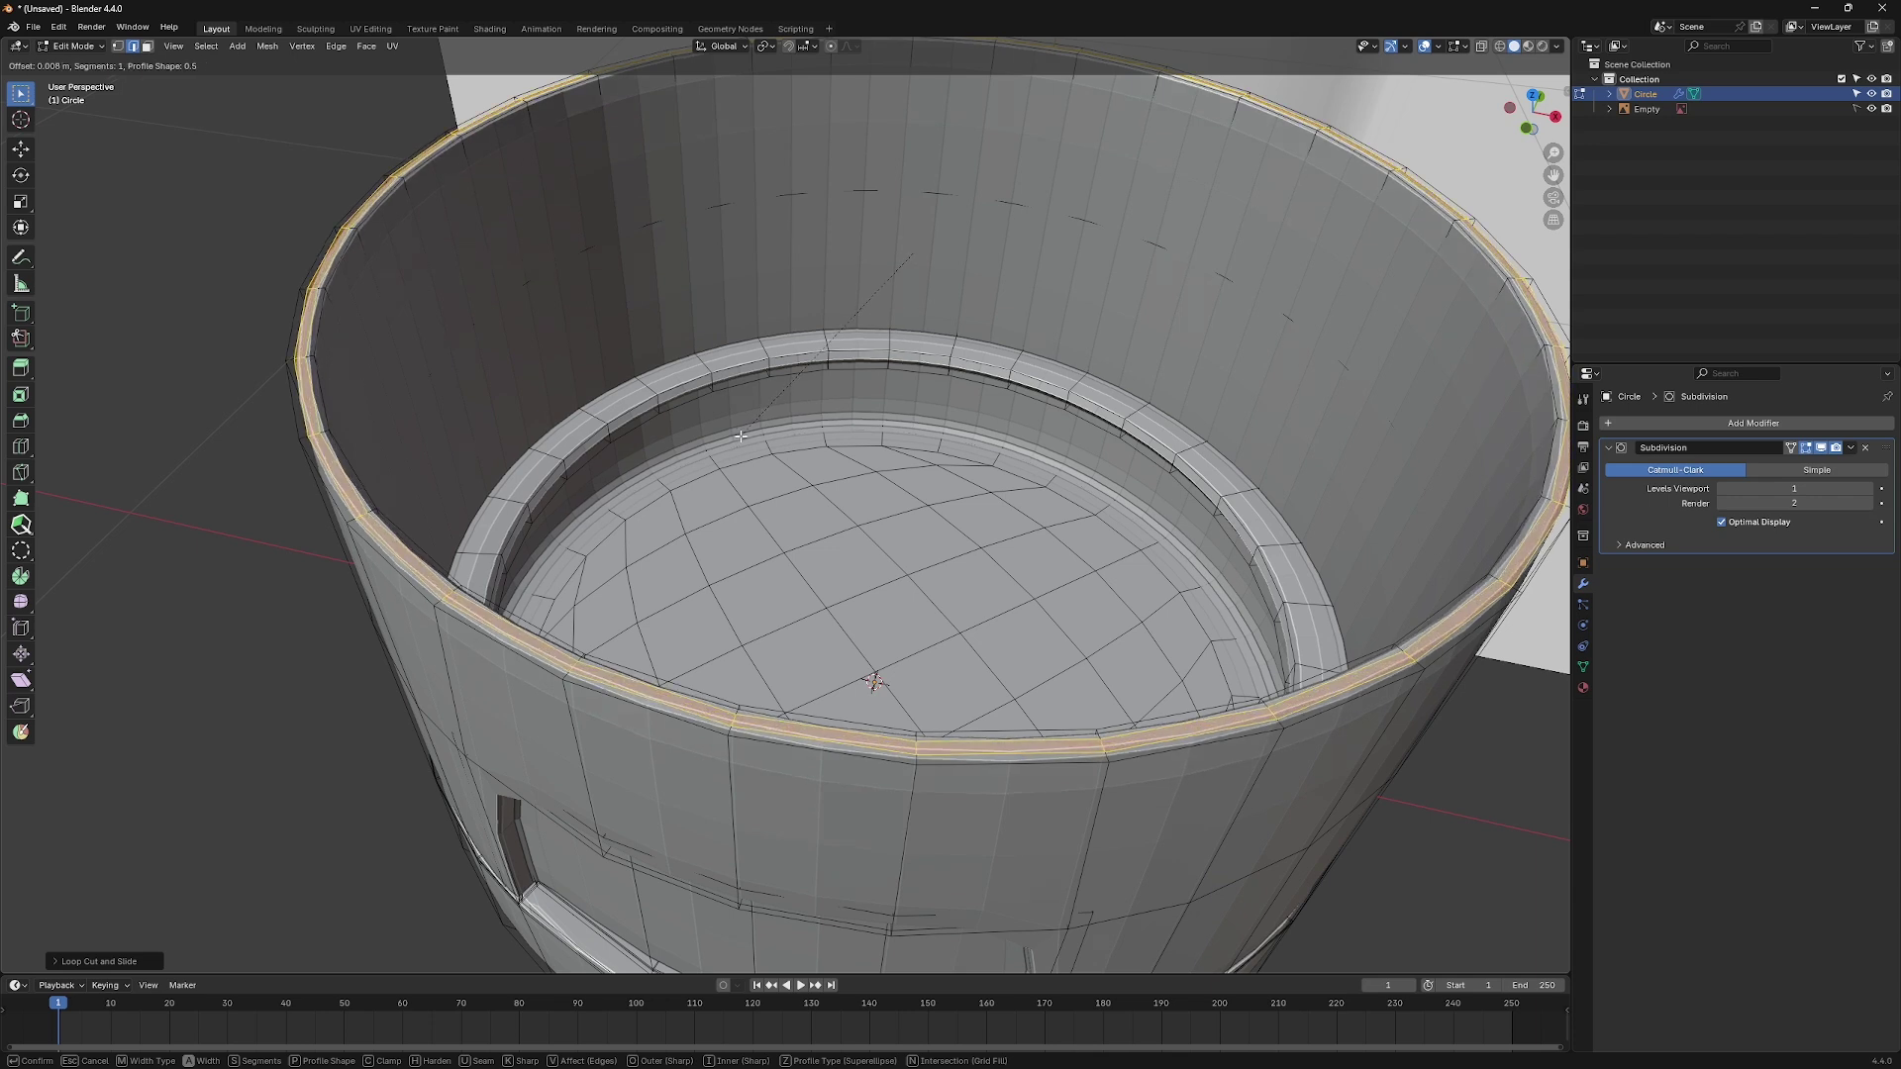
click(740, 434)
Shade the cap smooth in Object Mode, inspect it, and return to Edit Mode.
key(Tab)
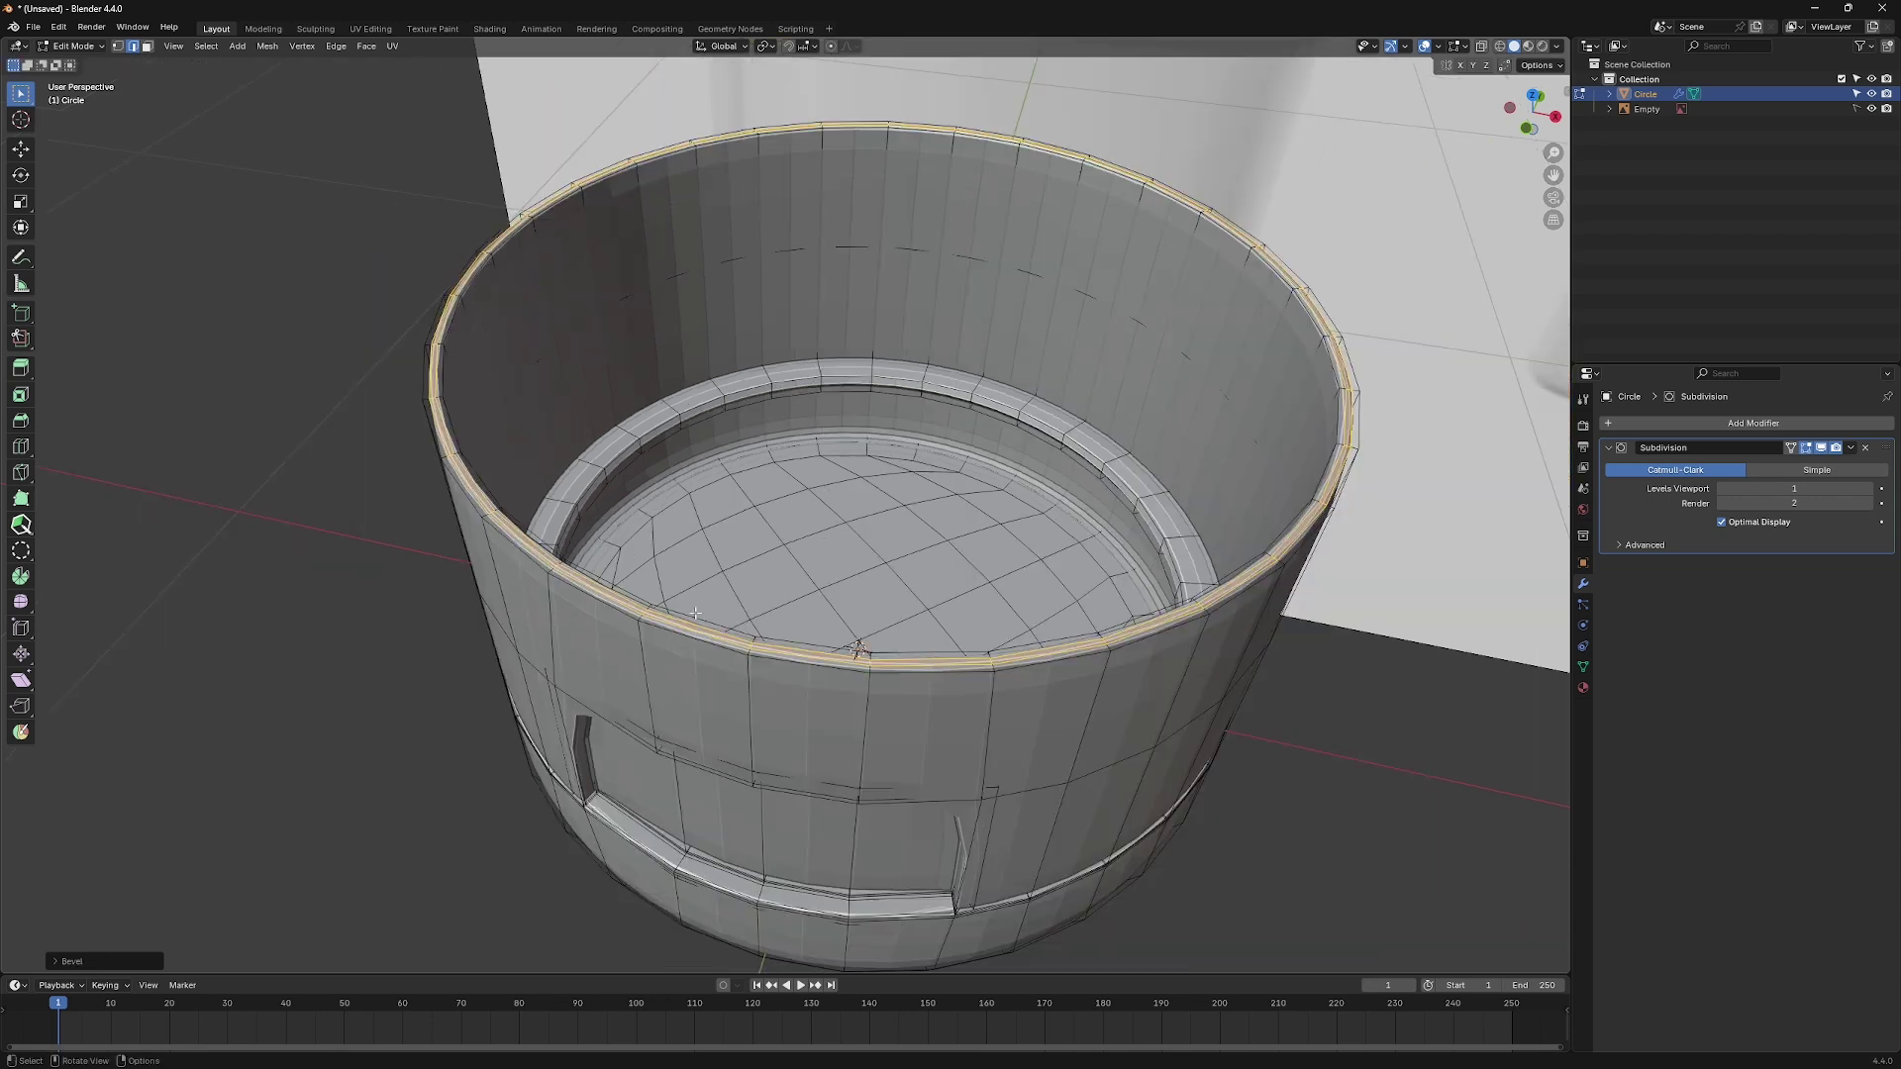
scroll(772, 594, down, 4)
mouse_move(836, 578)
middle_down()
mouse_move(773, 628)
mouse_move(837, 602)
middle_up()
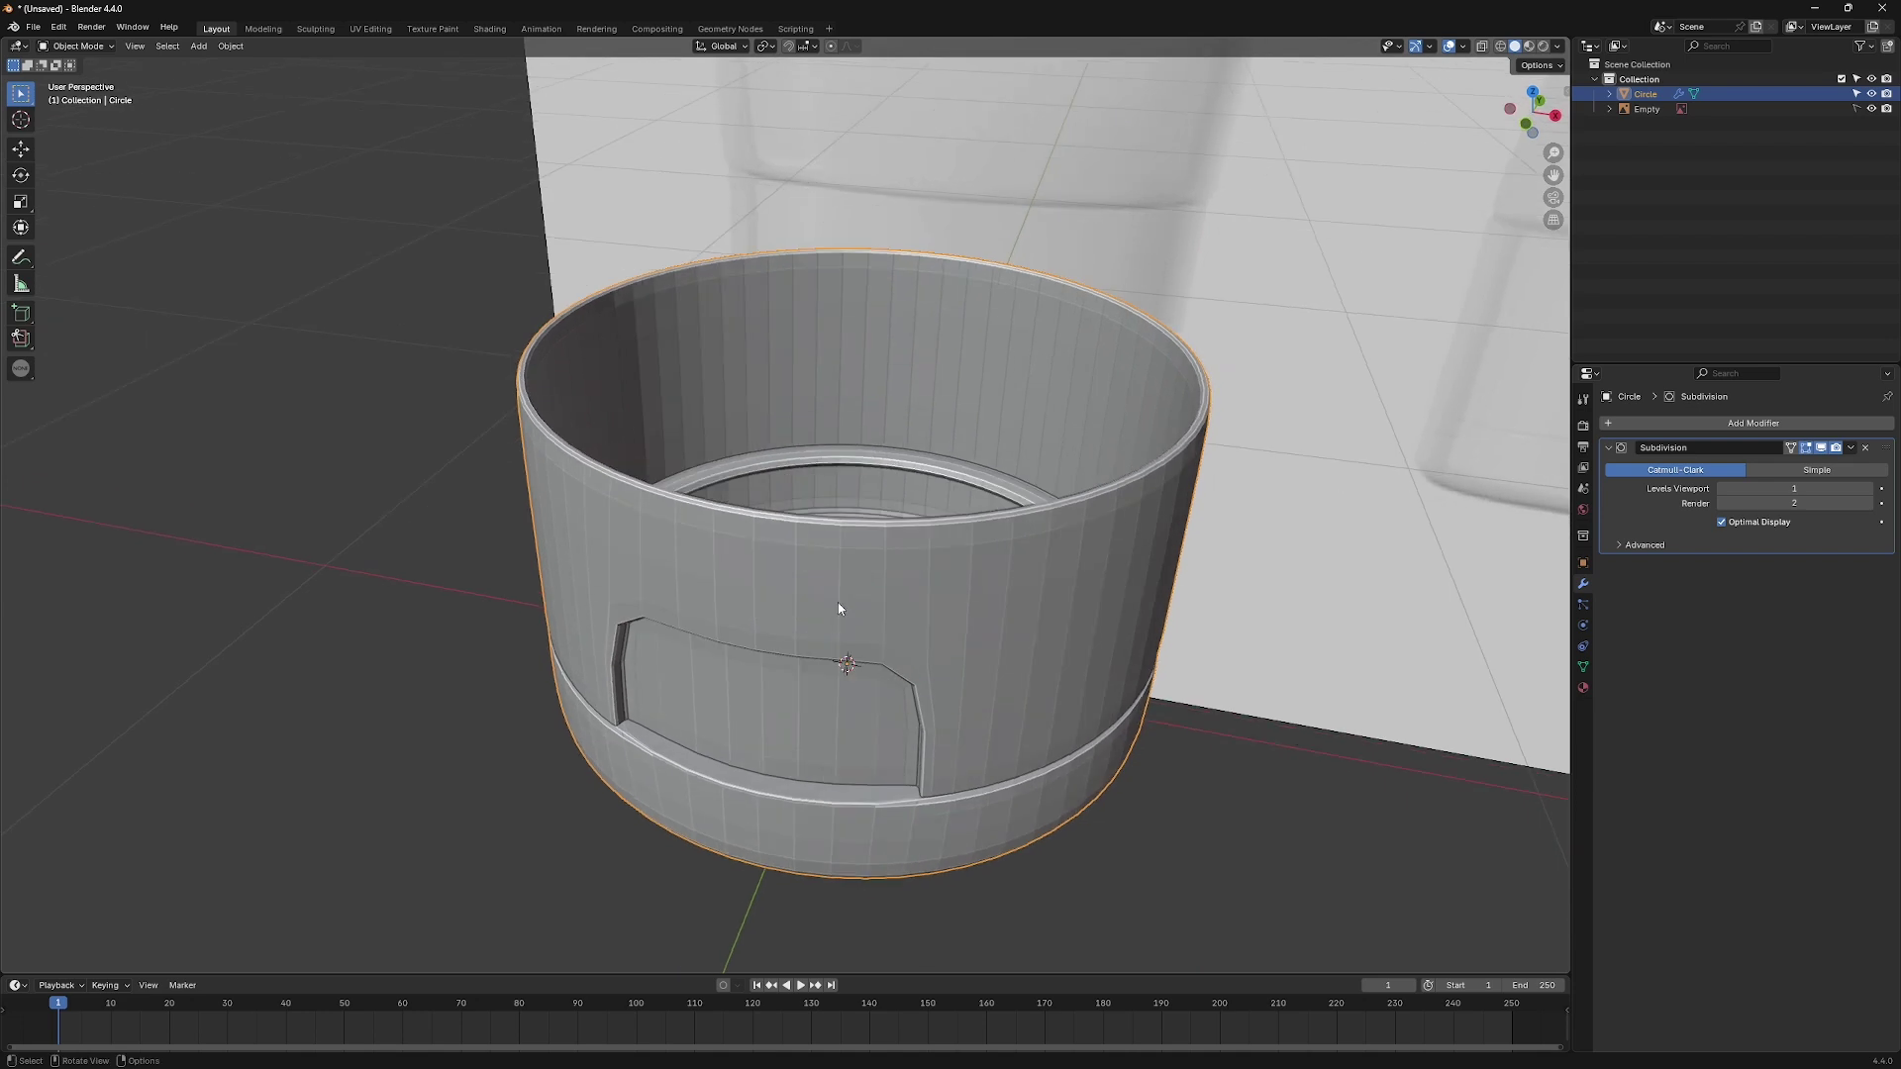
right_click(831, 600)
click(855, 568)
mouse_move(963, 611)
middle_down()
mouse_move(929, 623)
mouse_move(965, 566)
mouse_move(1016, 592)
middle_up()
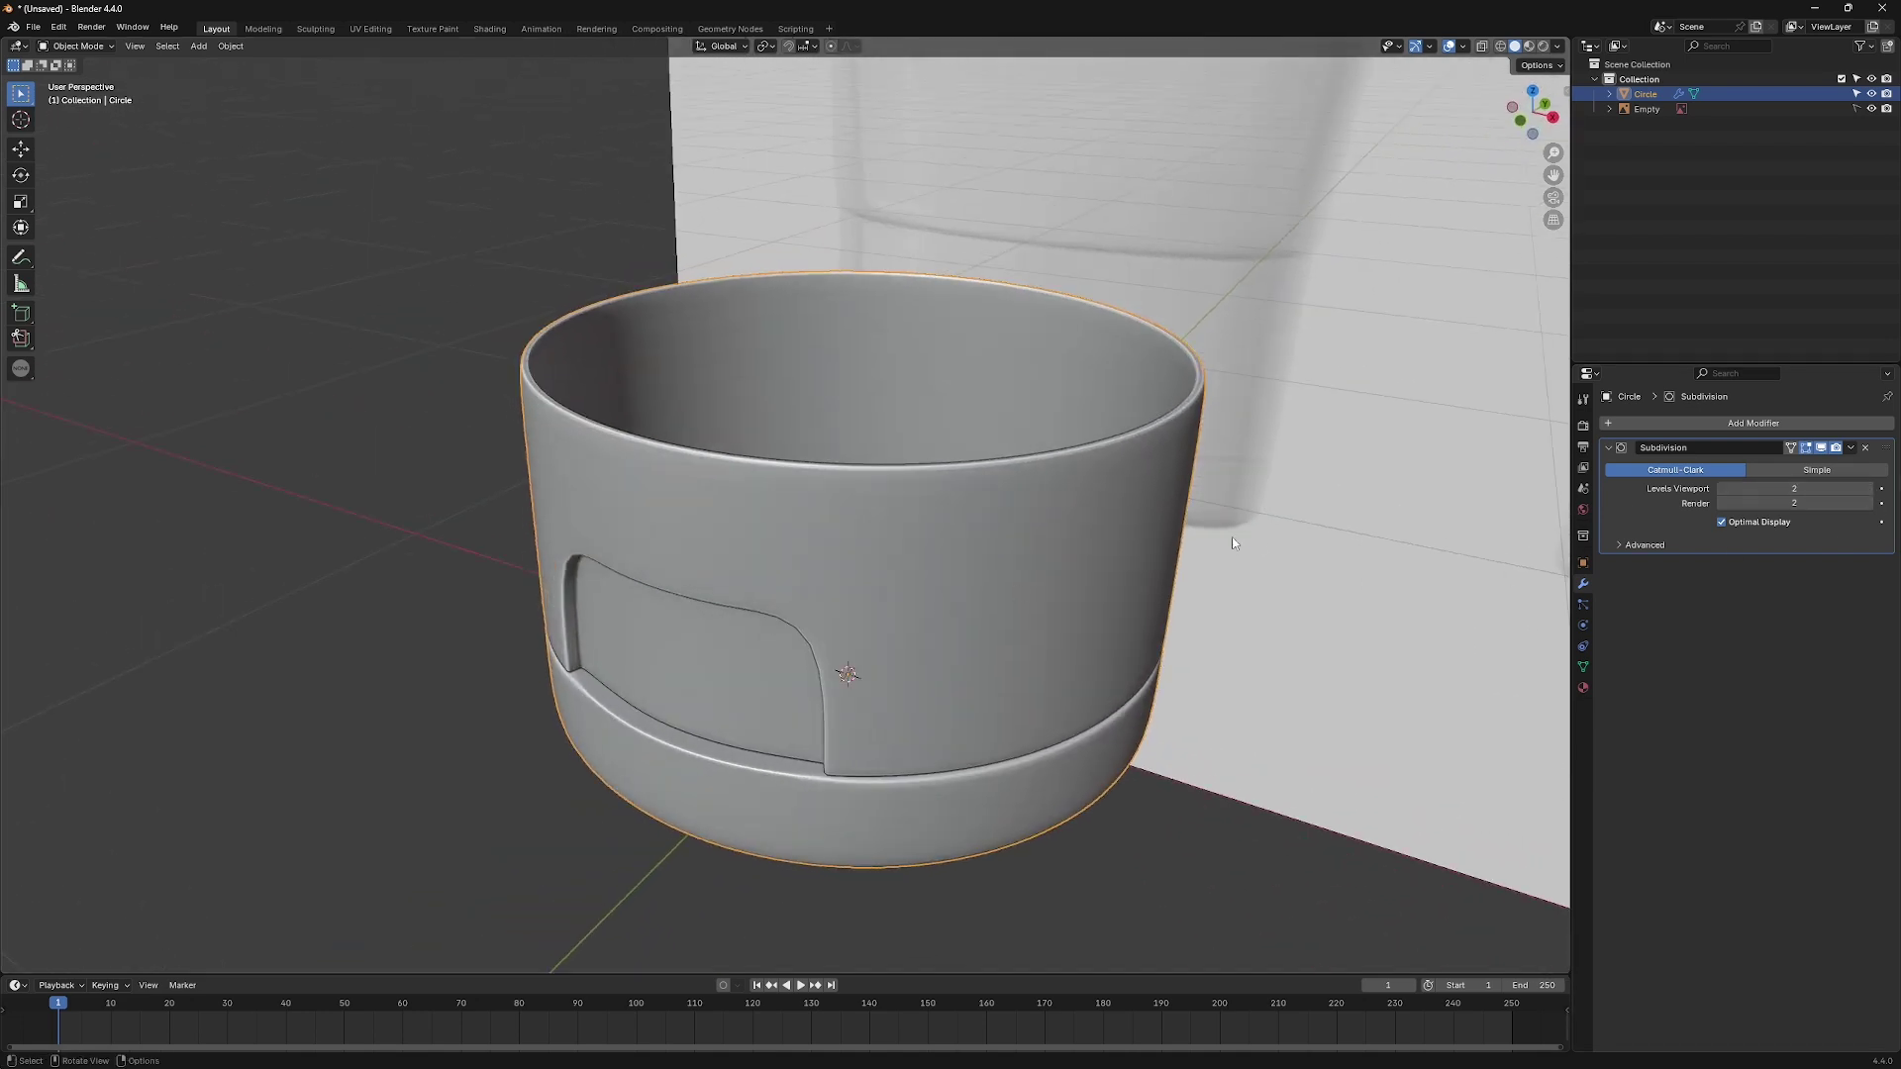
middle_drag(1231, 537, 1188, 520)
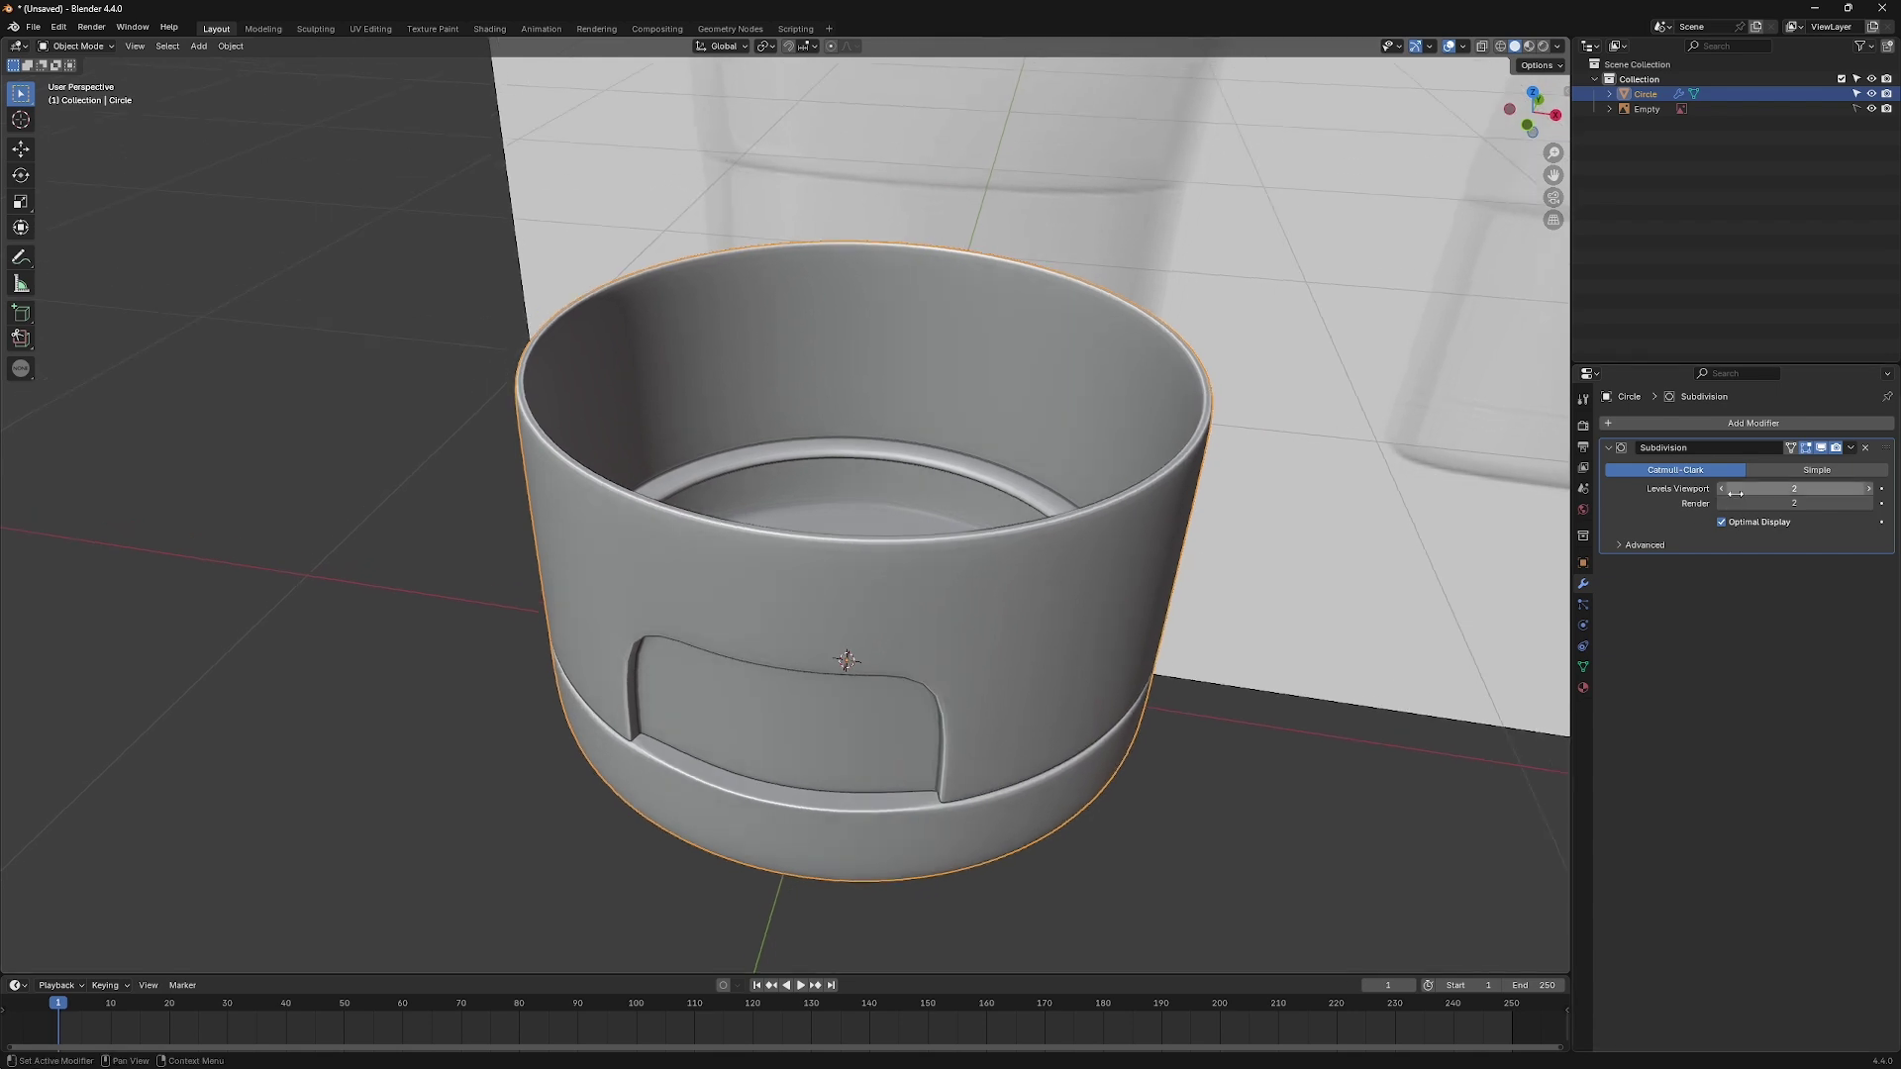
middle_drag(980, 571, 966, 576)
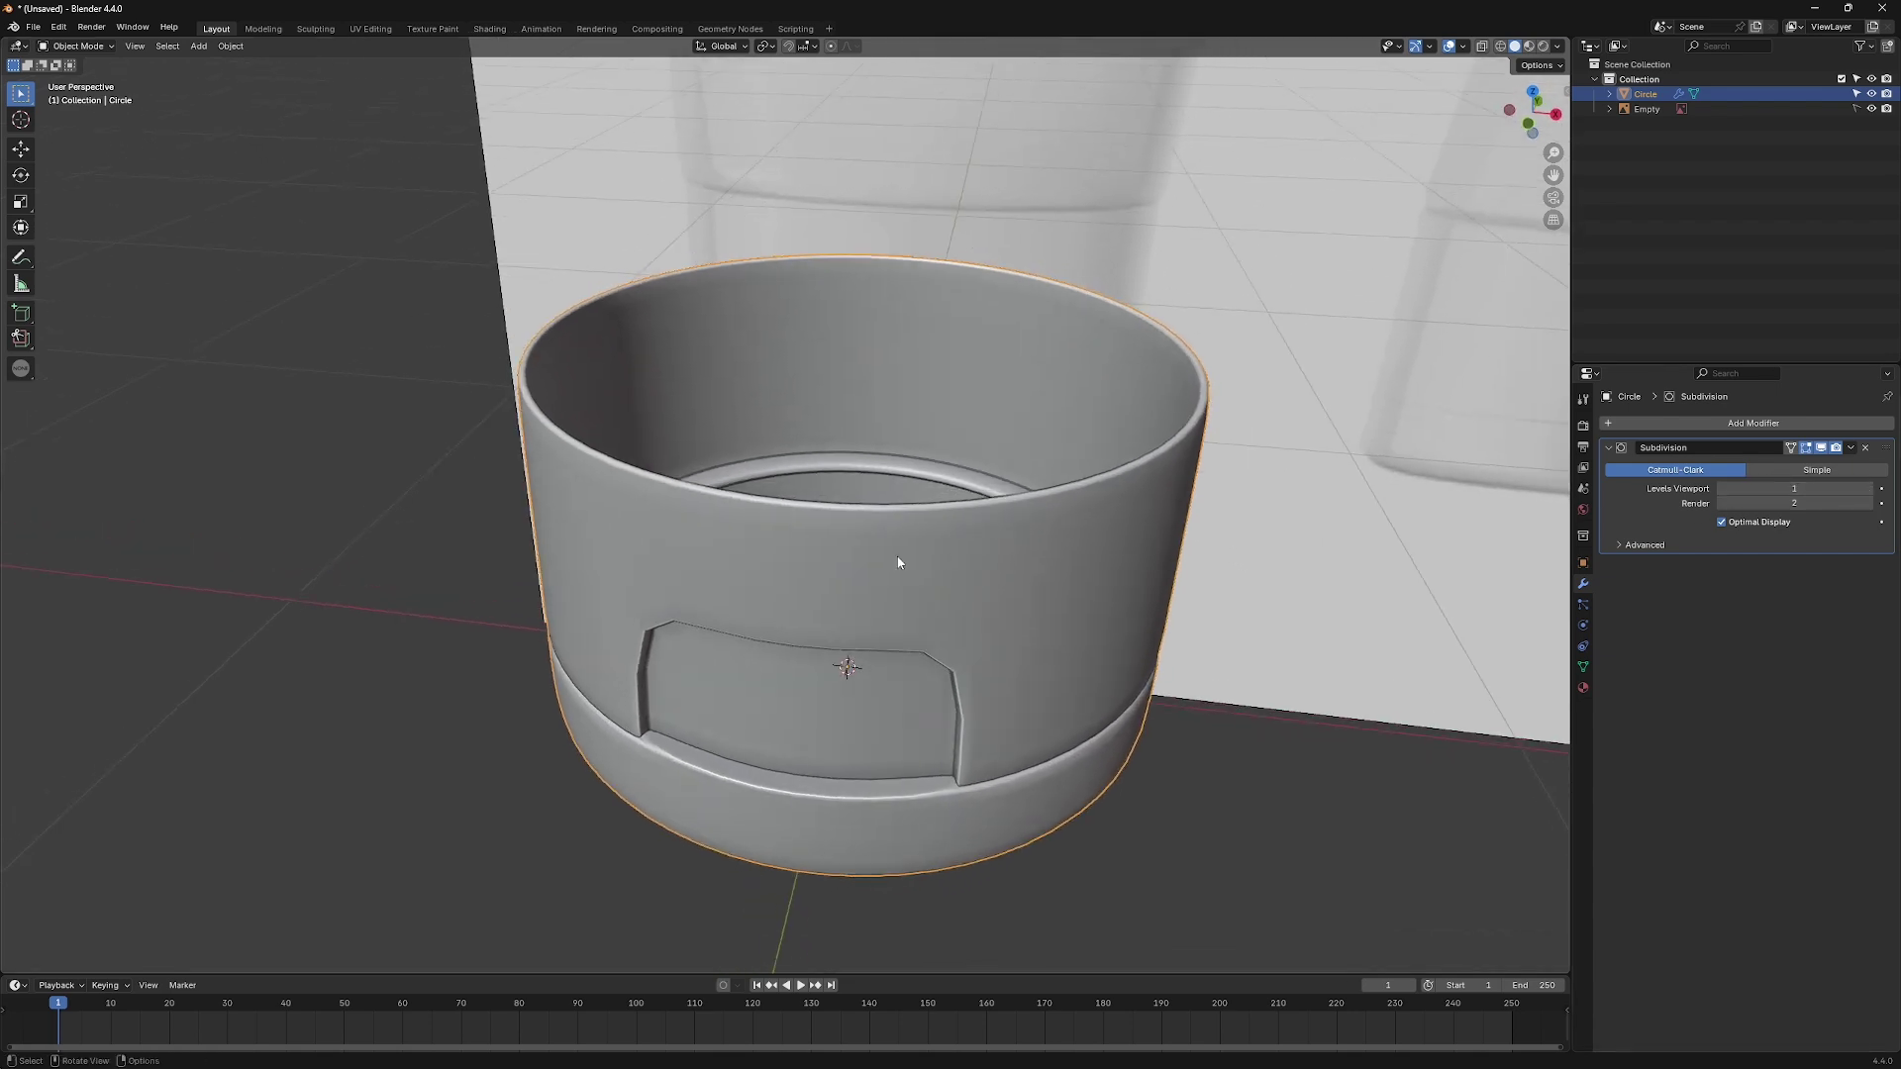
key(Tab)
Duplicate the cap's outer top rim loop and separate it into its own object.
key(ctrl+r)
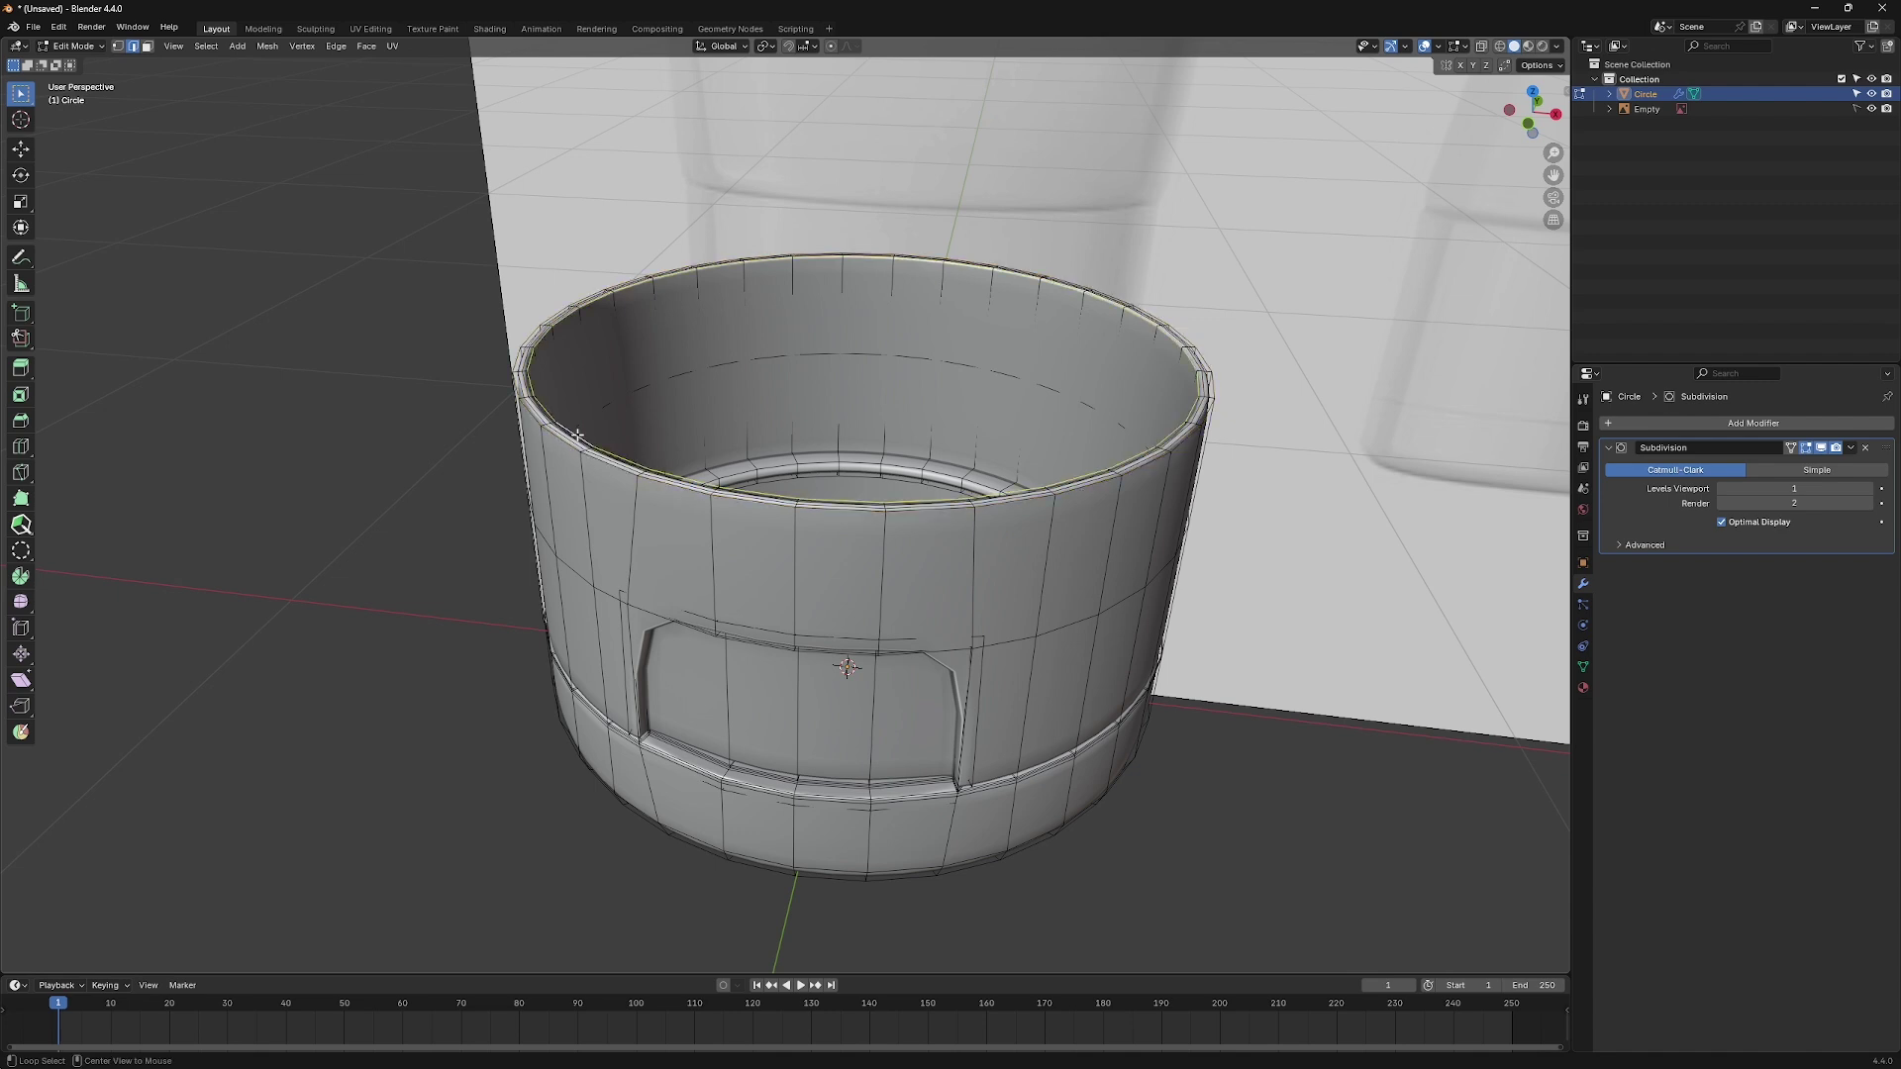
key(shift+d)
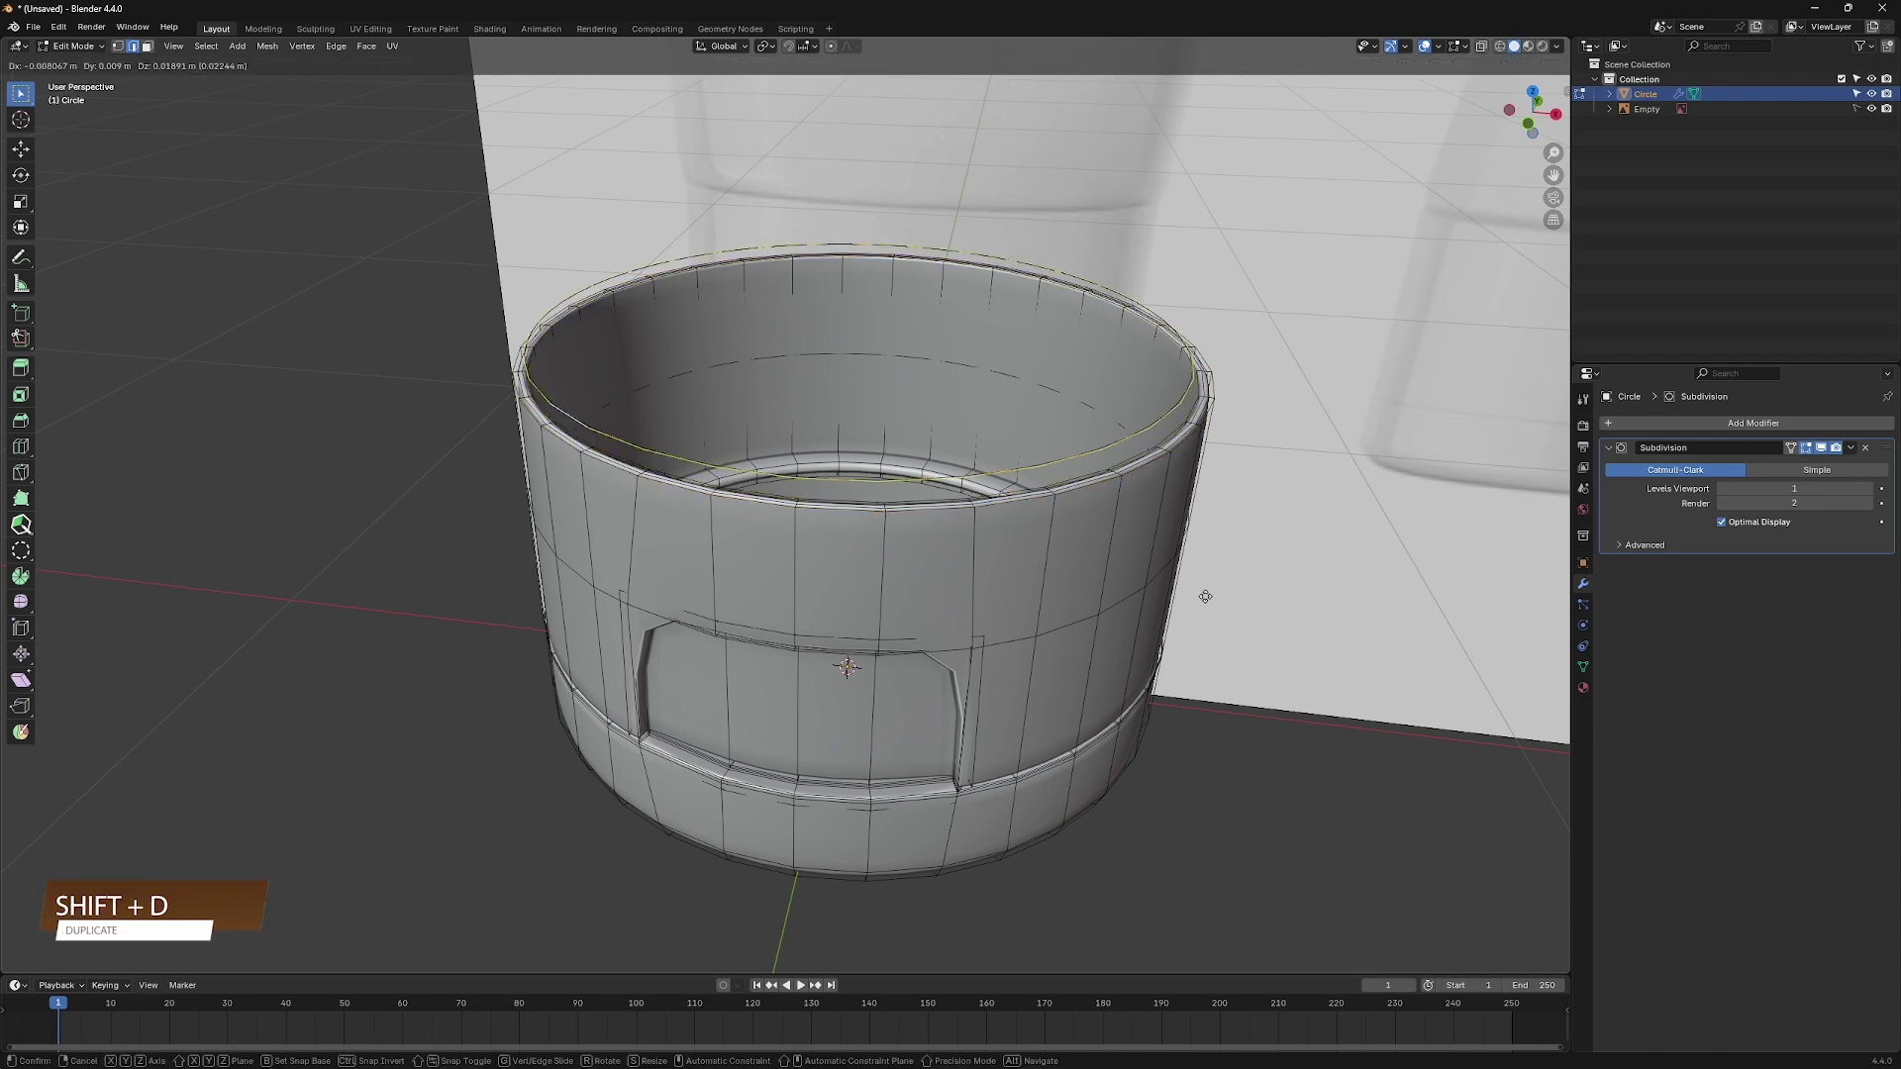
key(p)
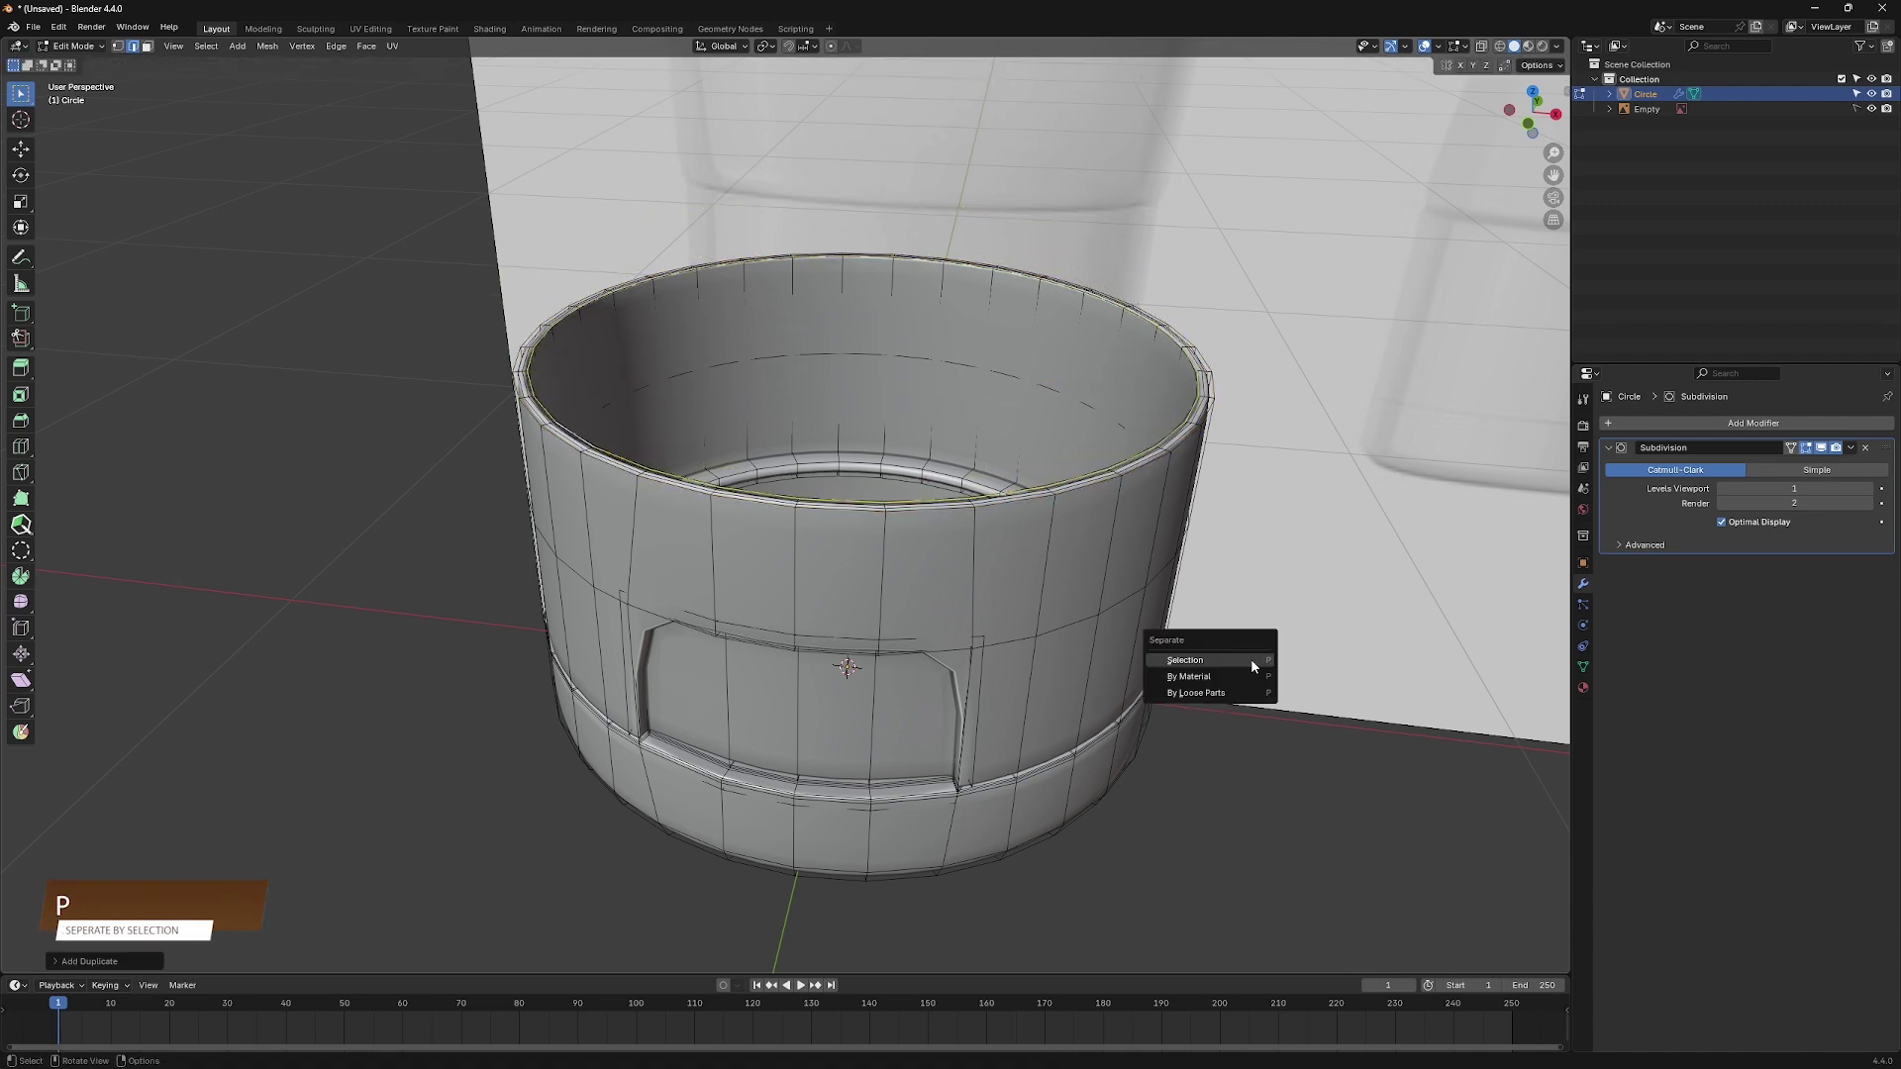
click(1251, 658)
Name the separated rim object 'body' and the cap 'lid', then select body.
key(Tab)
click(1644, 110)
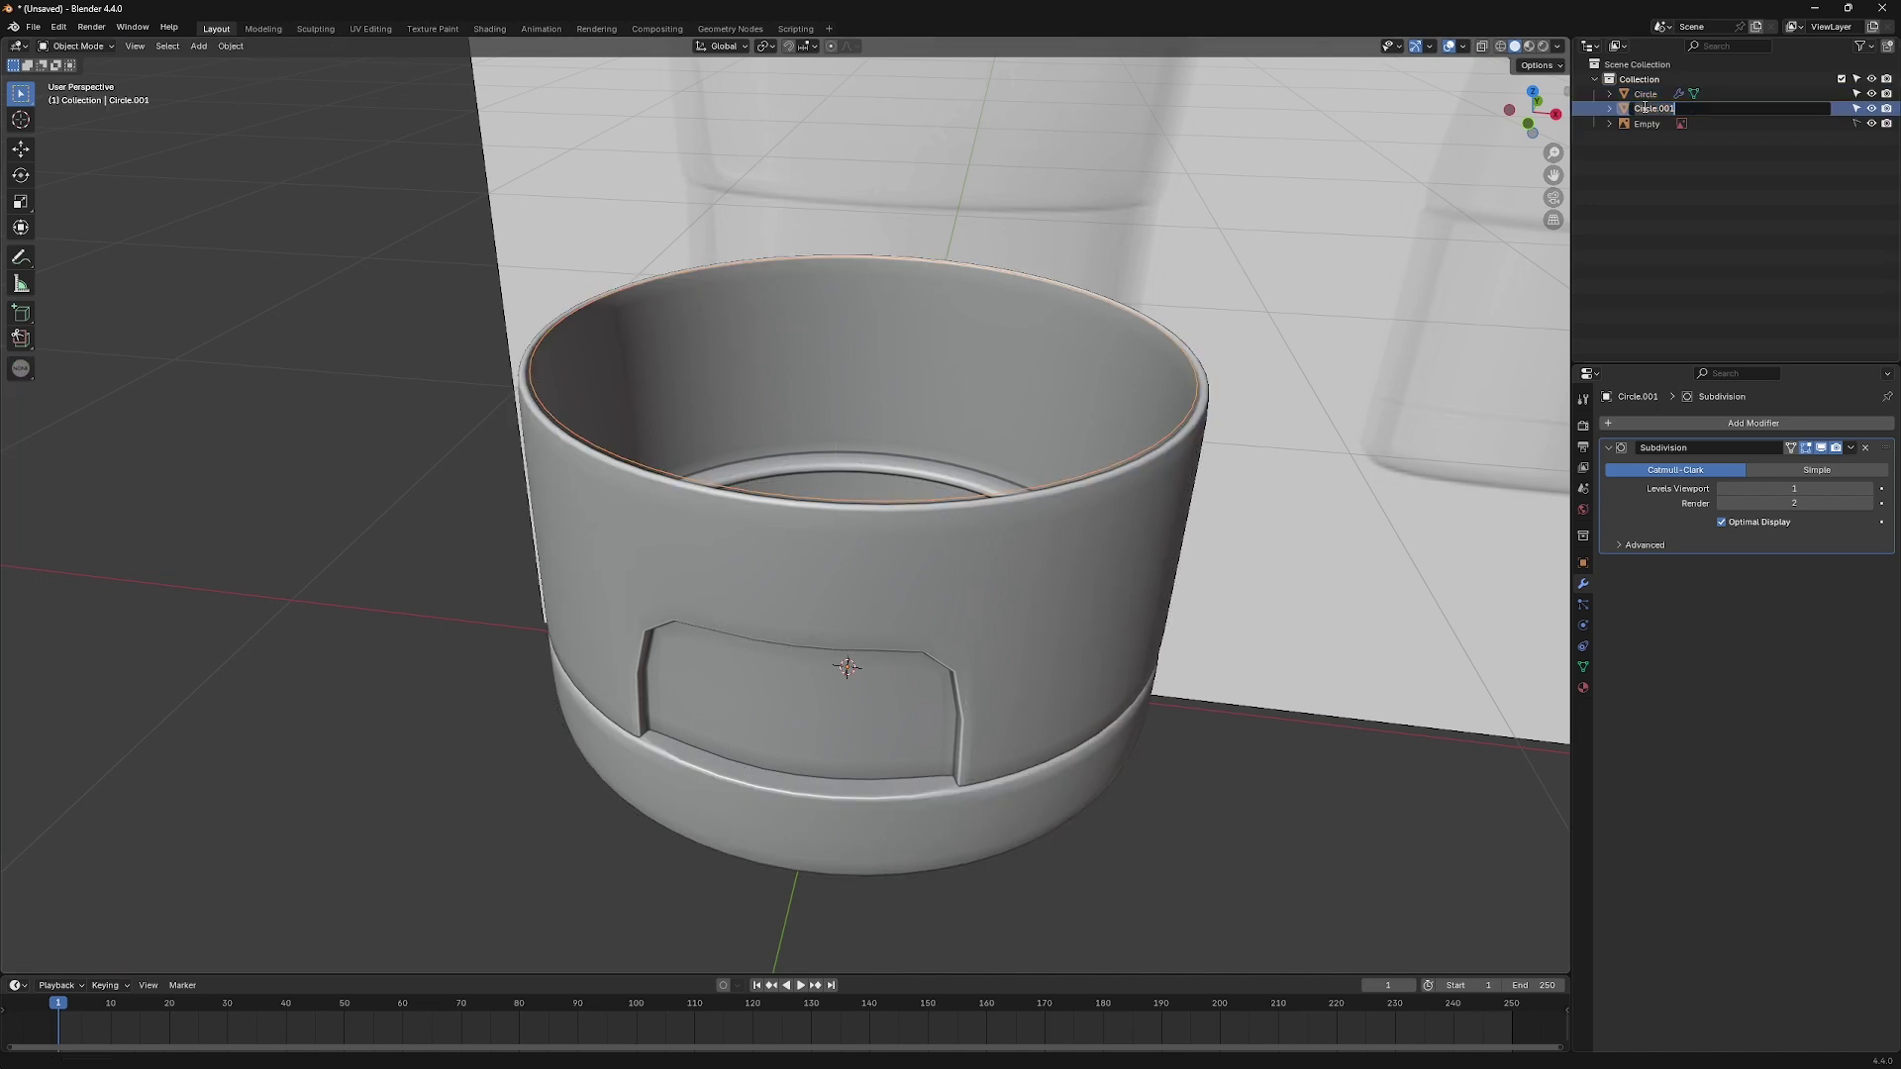
text(body)
key(Return)
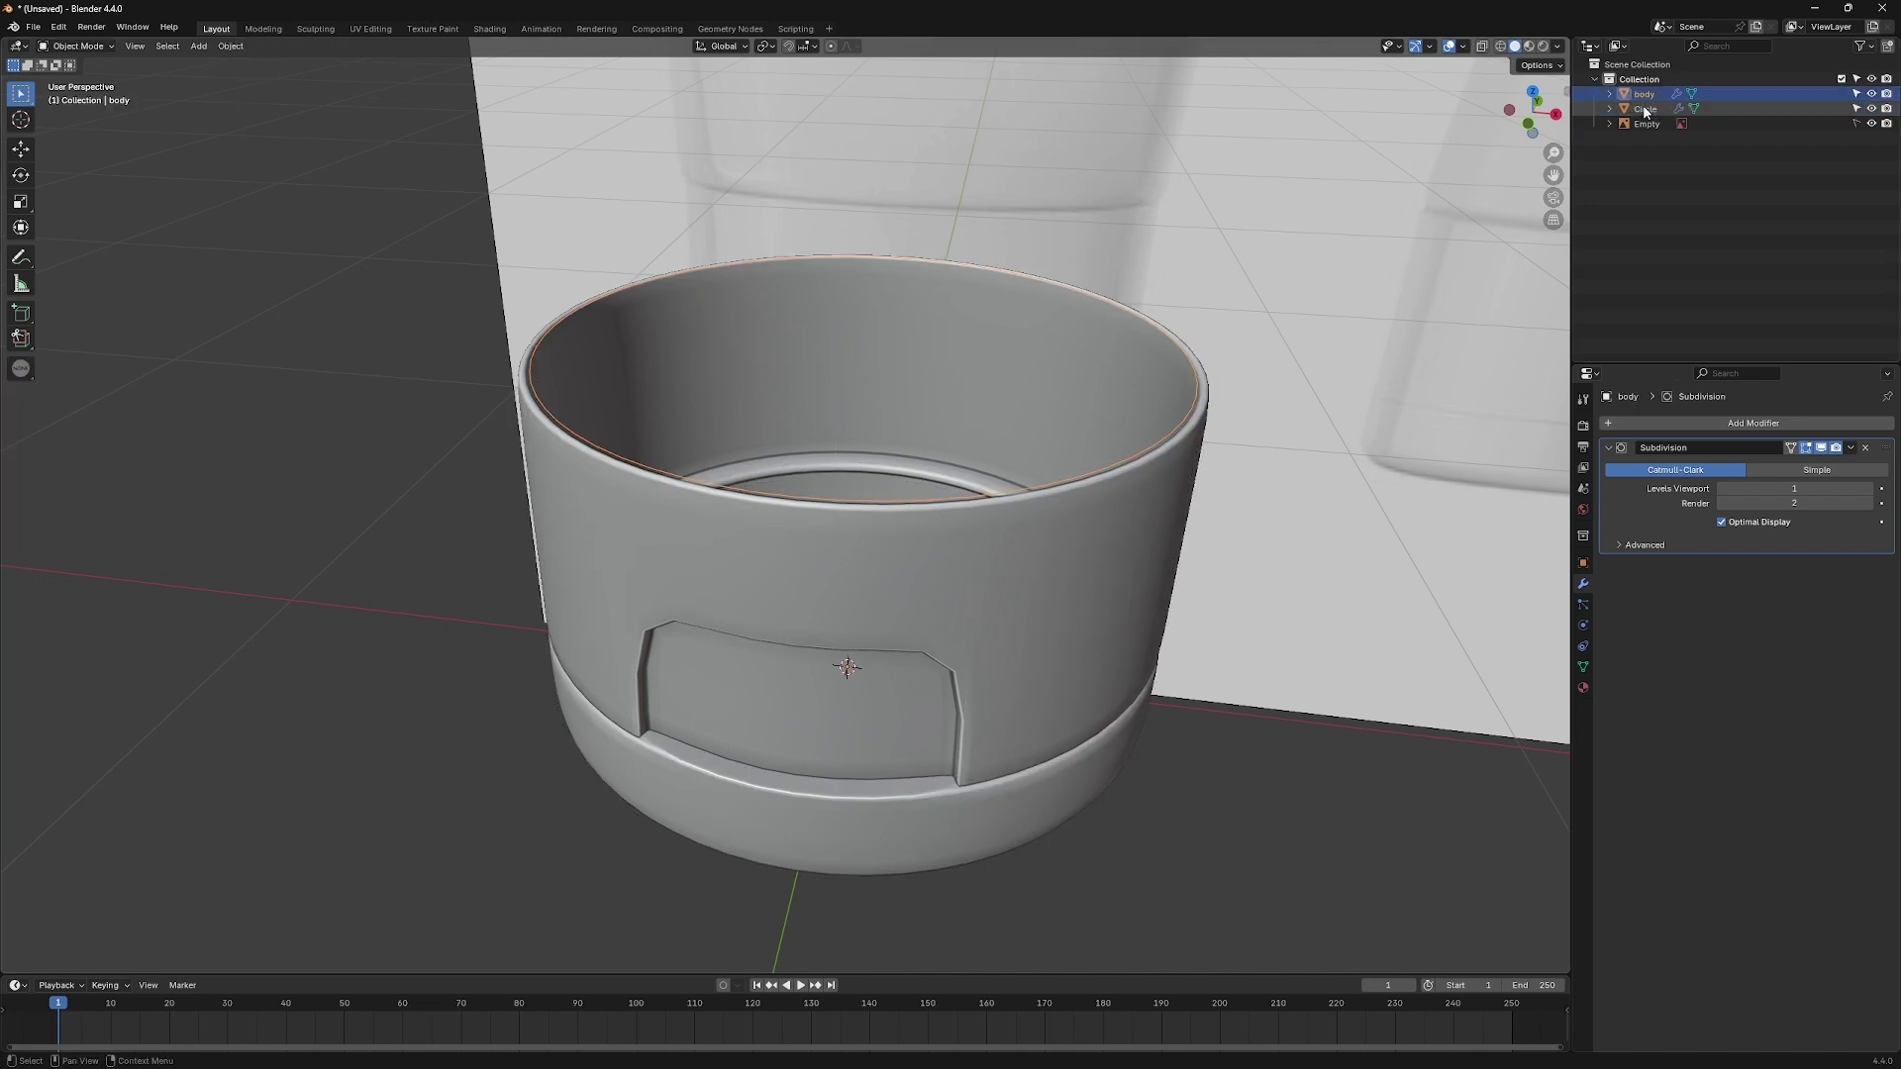
click(1654, 114)
text(bo)
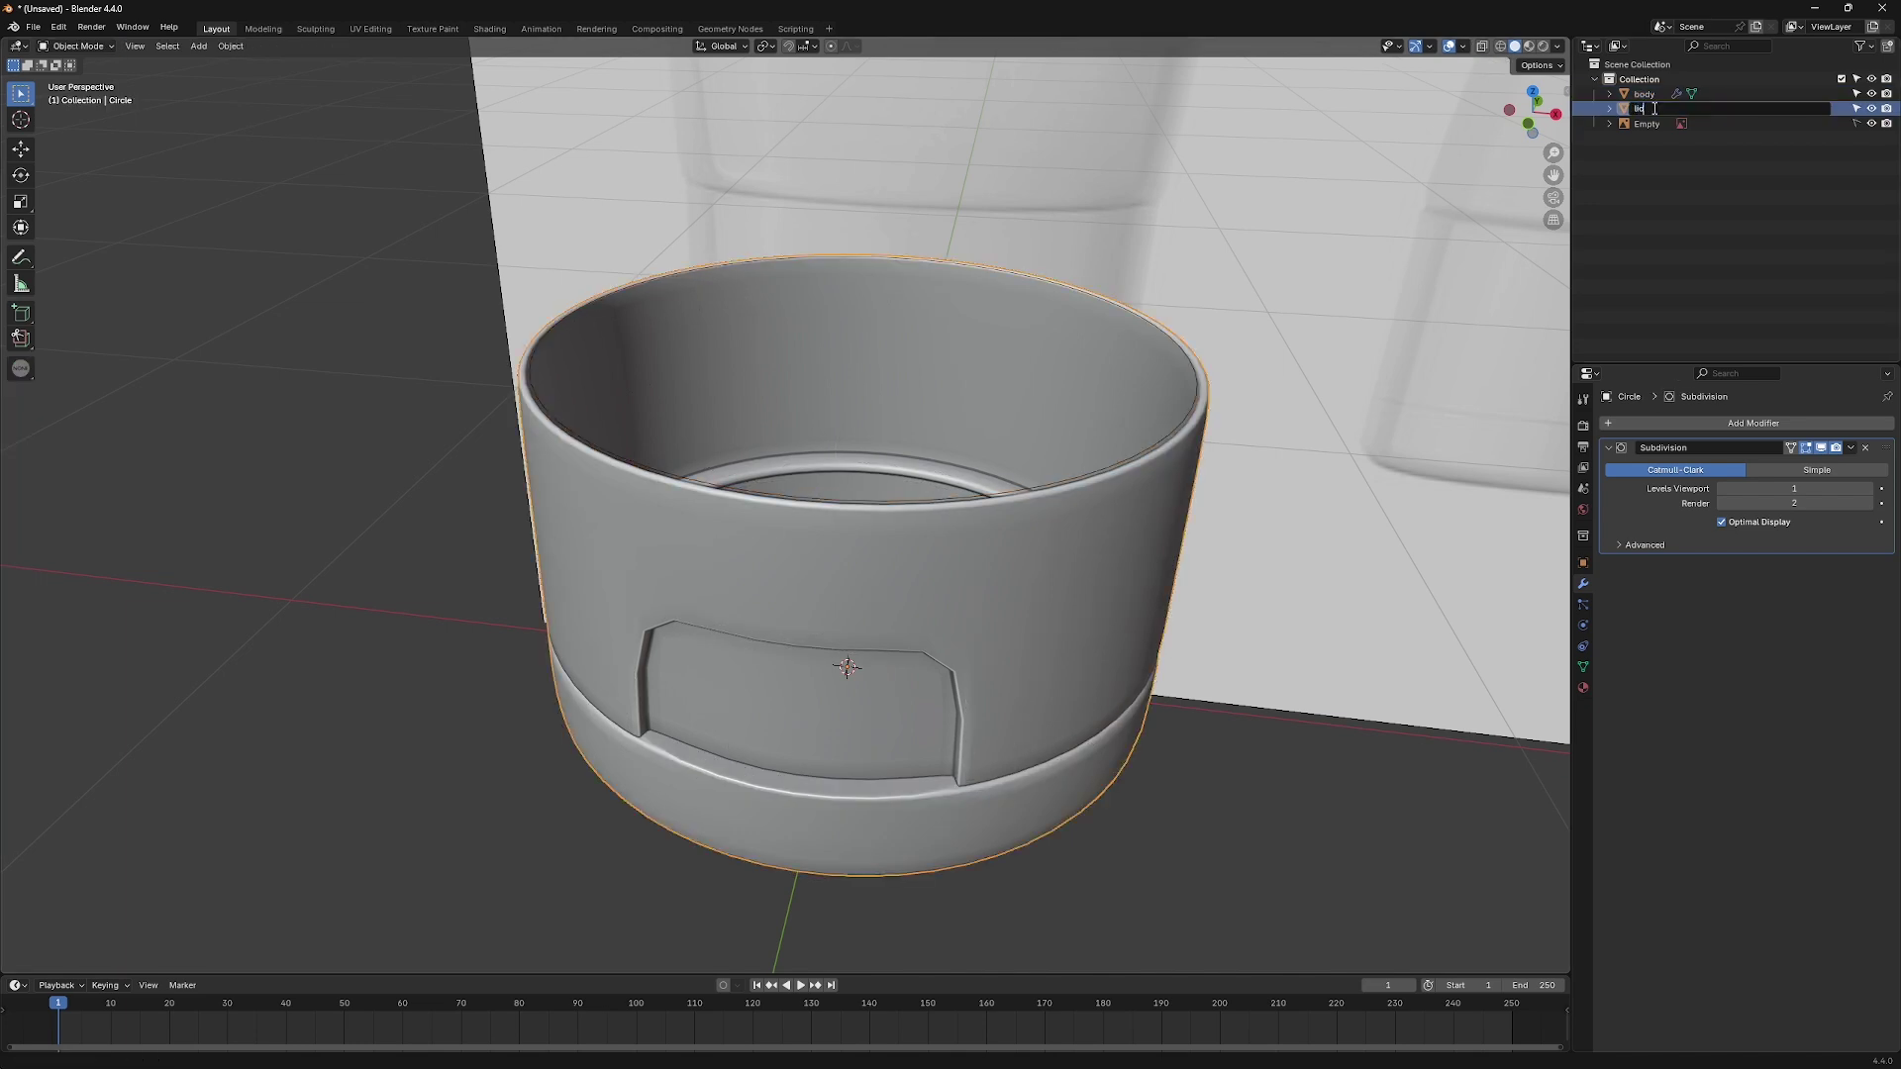
key(Return)
click(1644, 94)
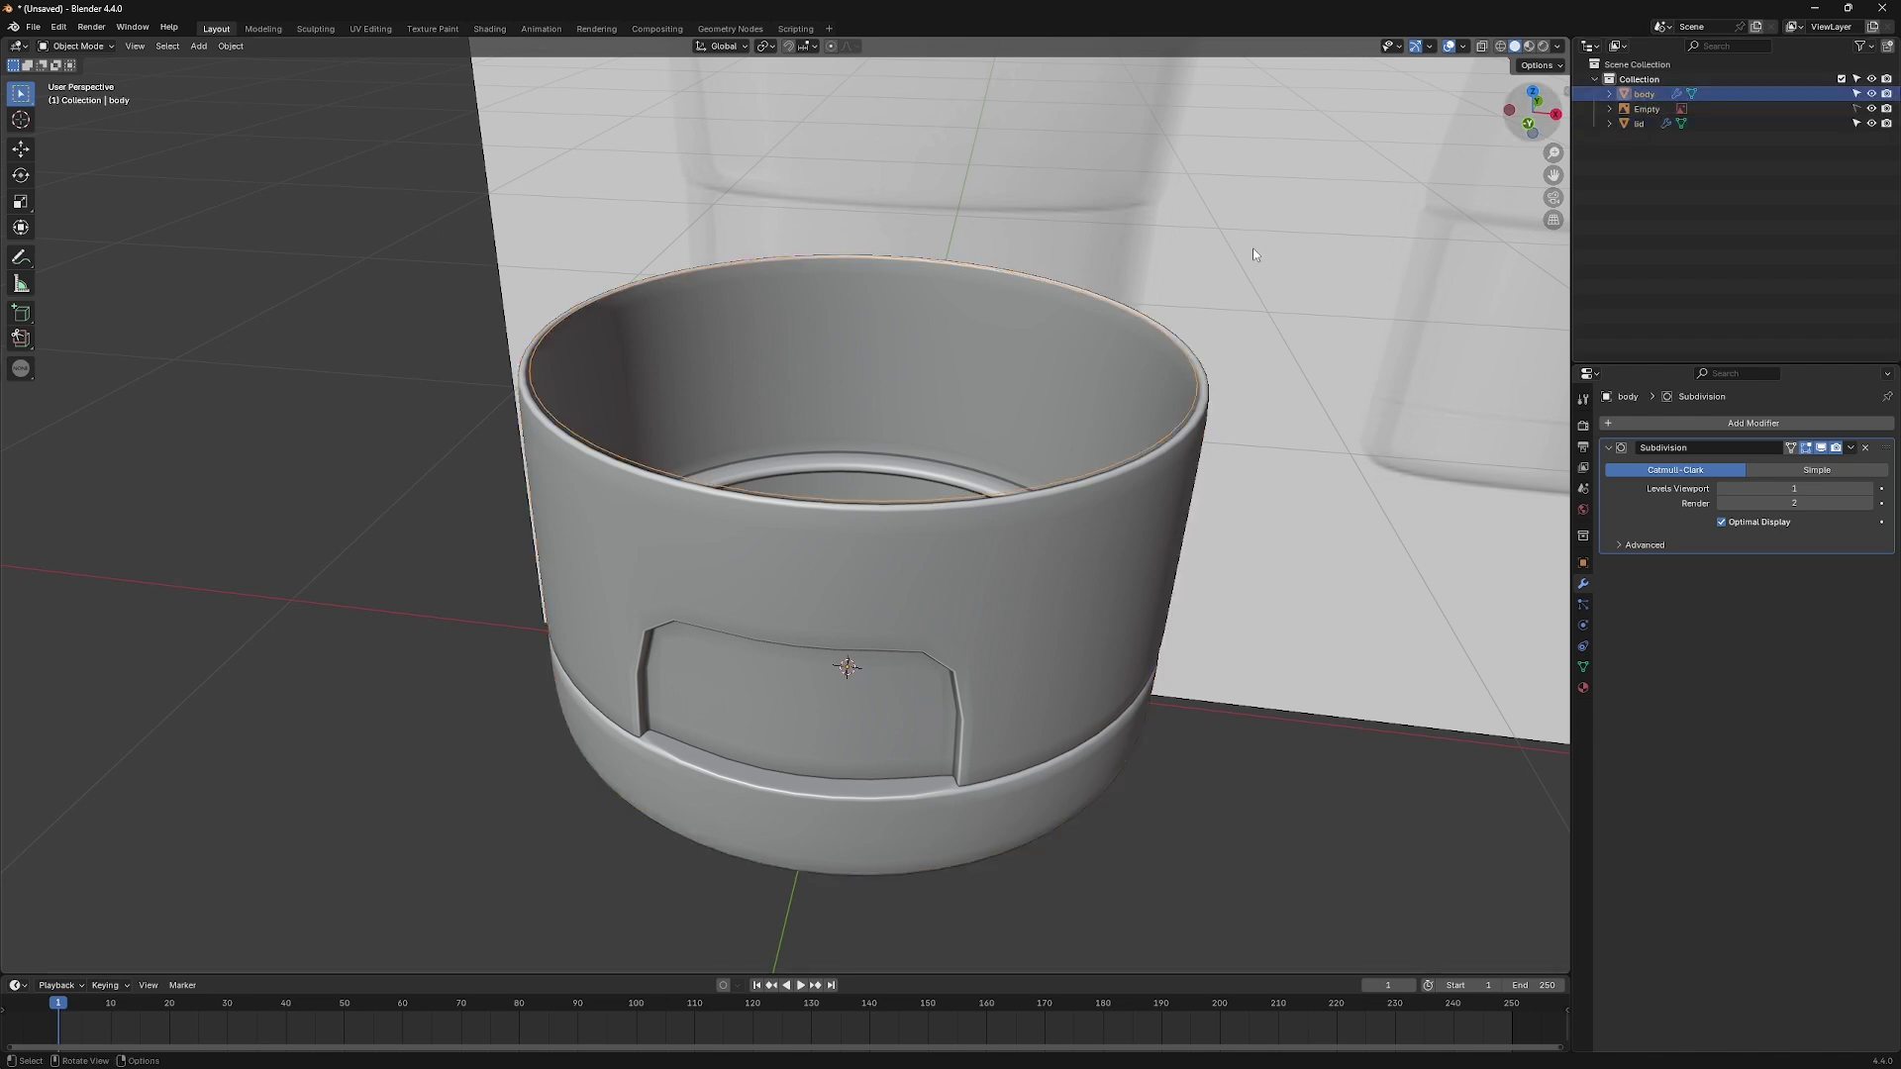
In front view, scale the body's rim loop, move it along Z, and extrude a first band upward.
key(KP_1)
scroll(907, 473, up, 3)
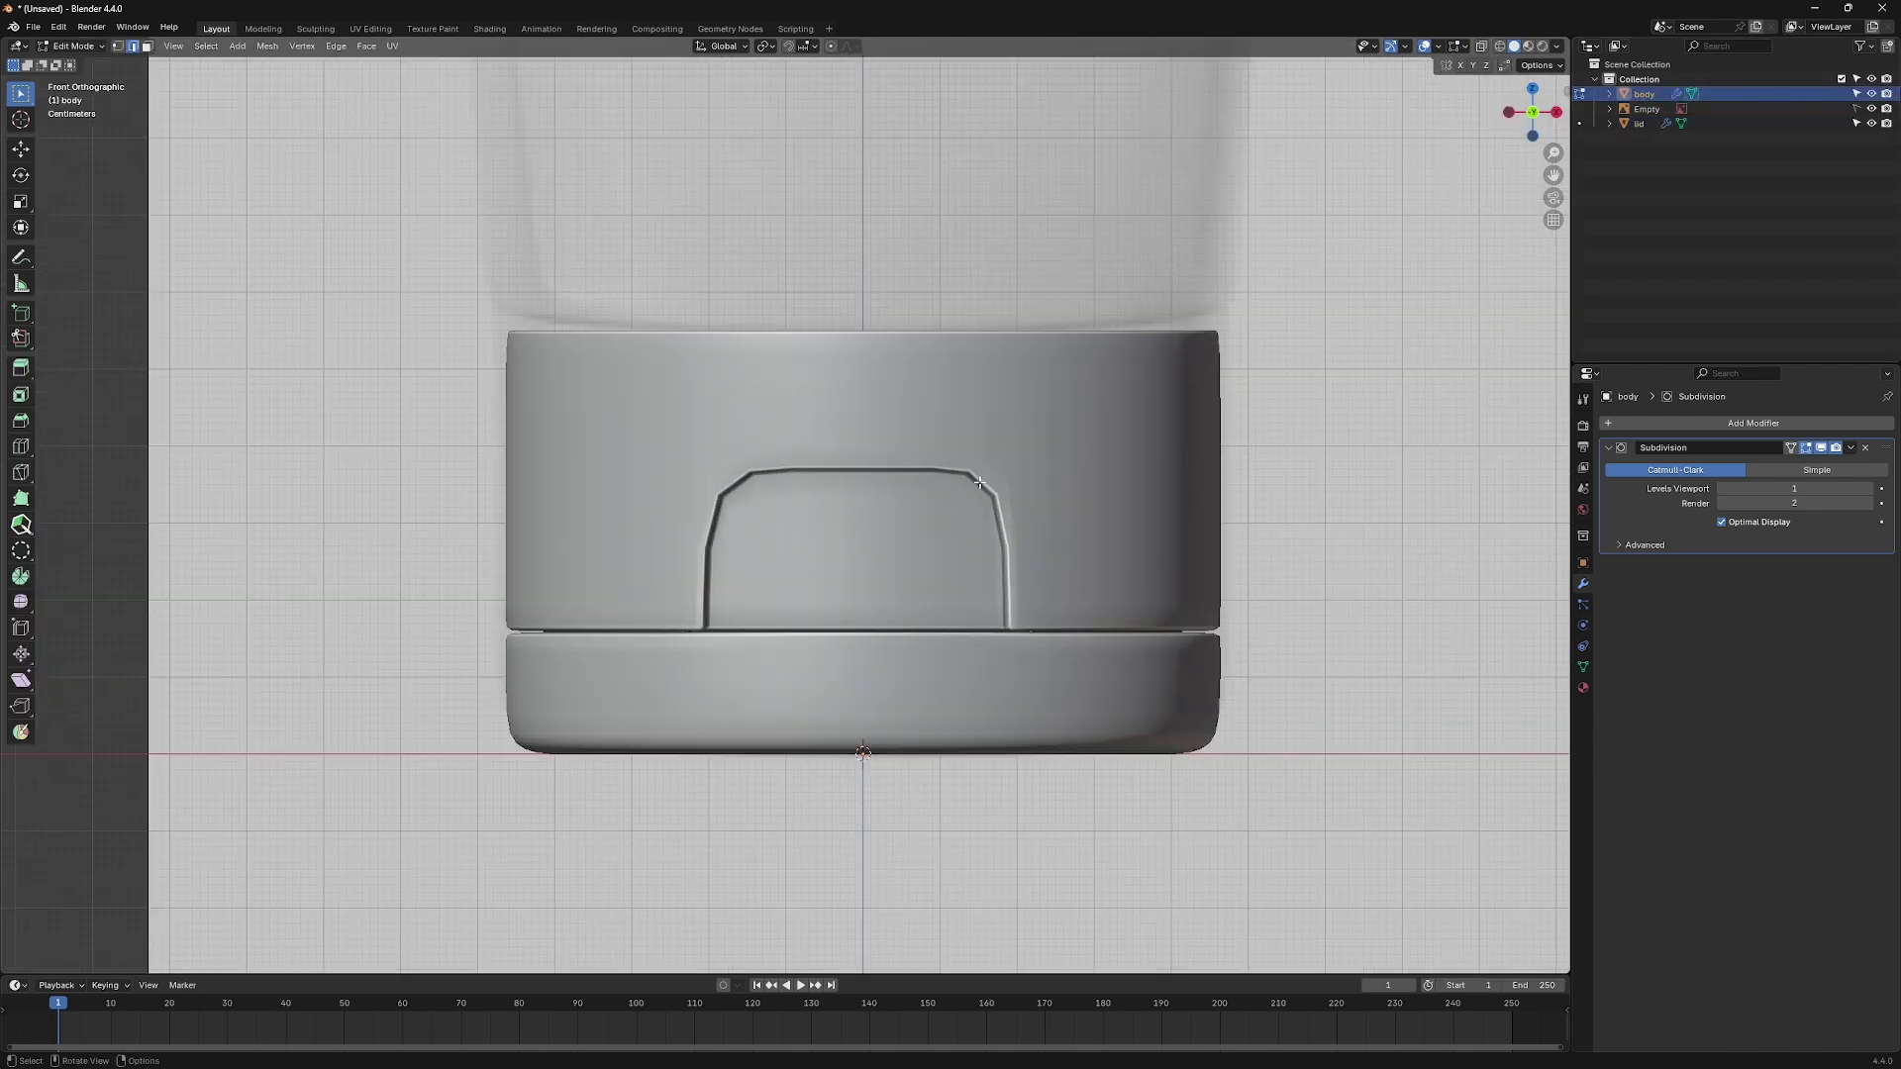
key(Tab)
scroll(978, 481, up, 1)
scroll(978, 482, up, 1)
scroll(979, 481, up, 1)
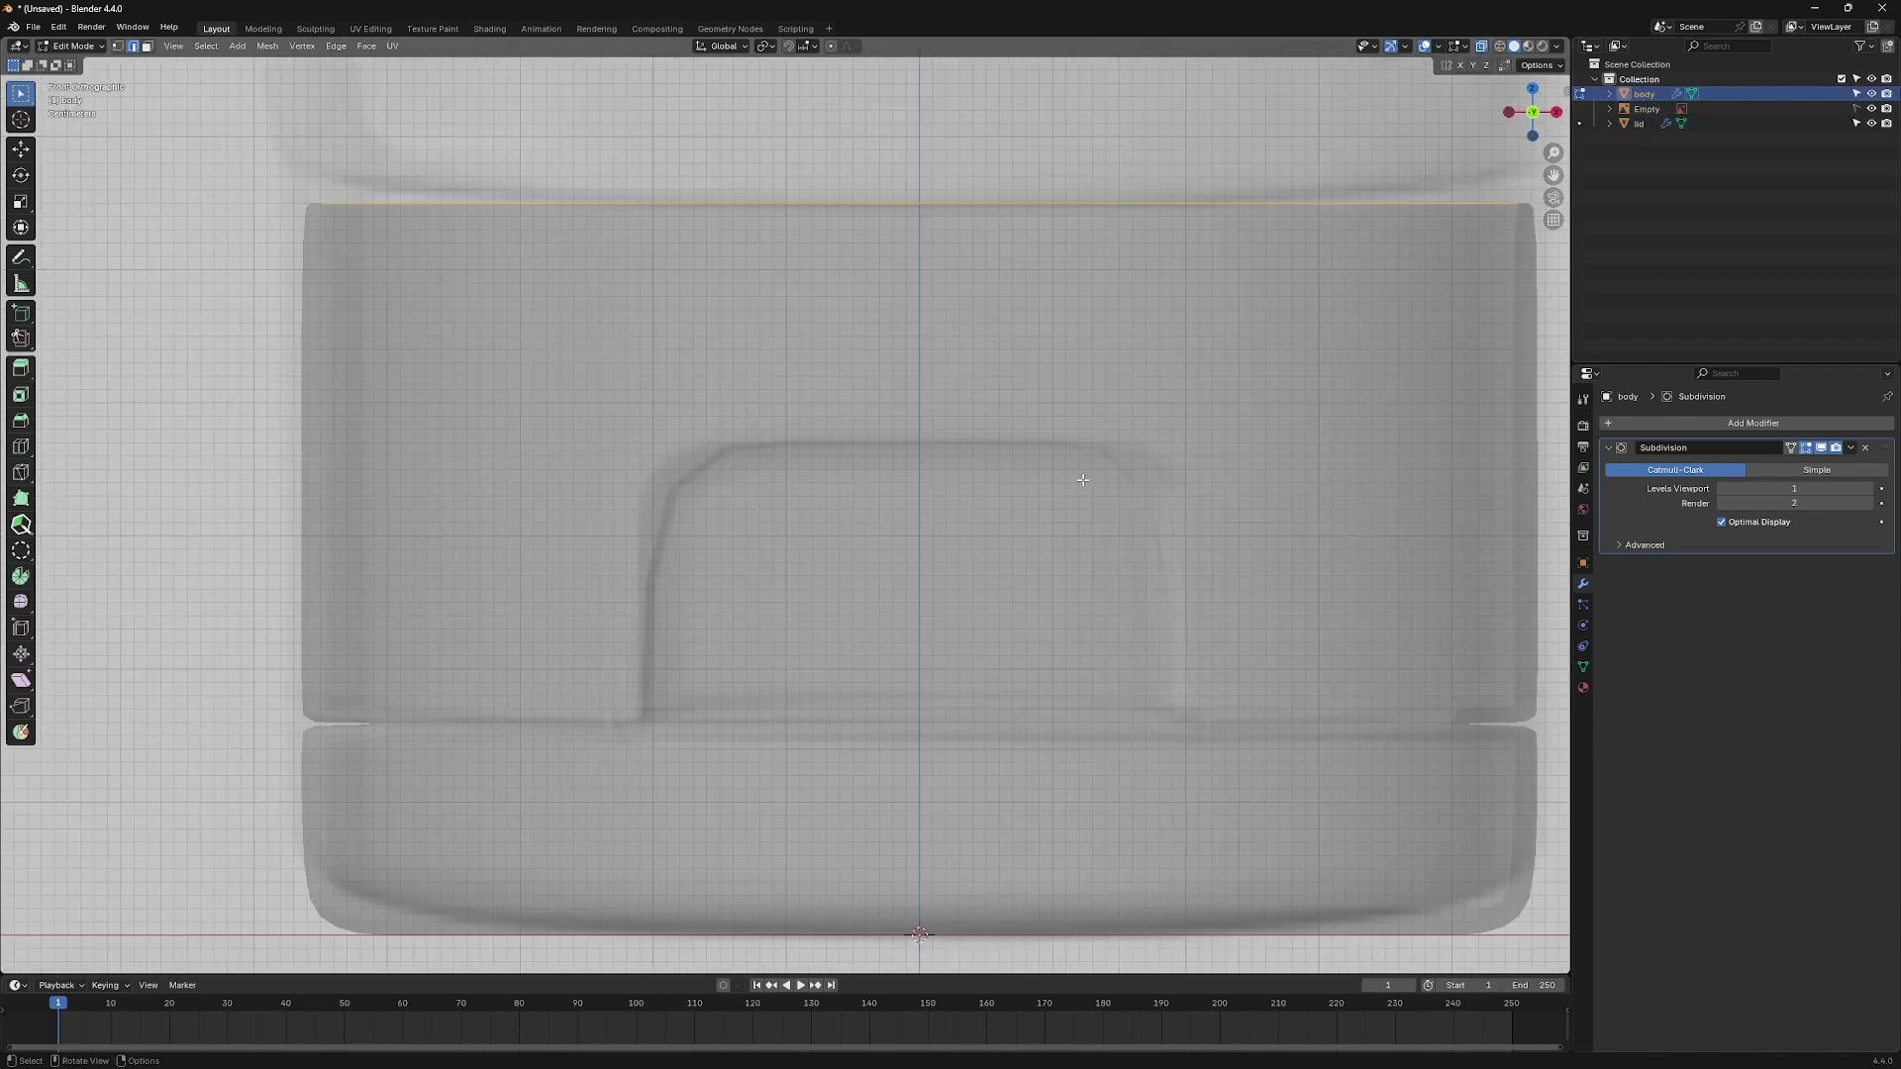
scroll(978, 479, up, 1)
key(s)
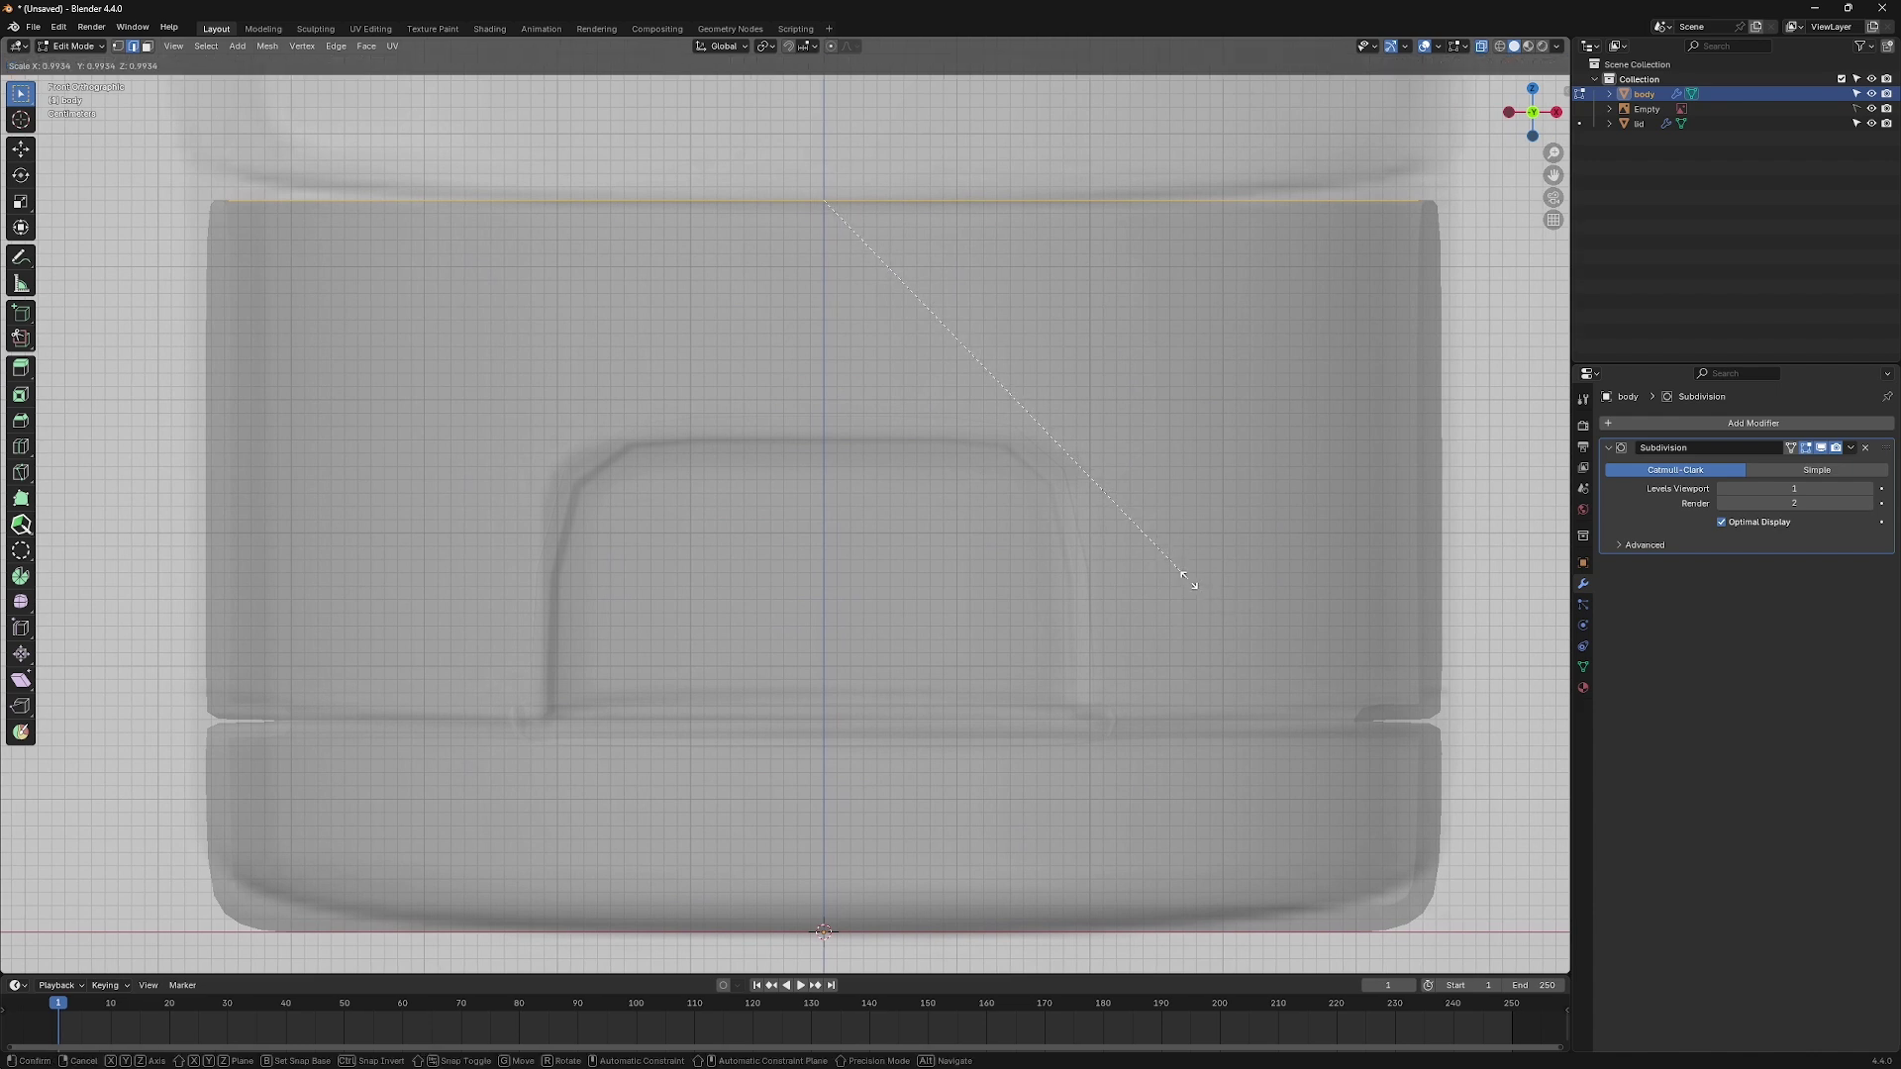
click(1192, 582)
key(g)
key(z)
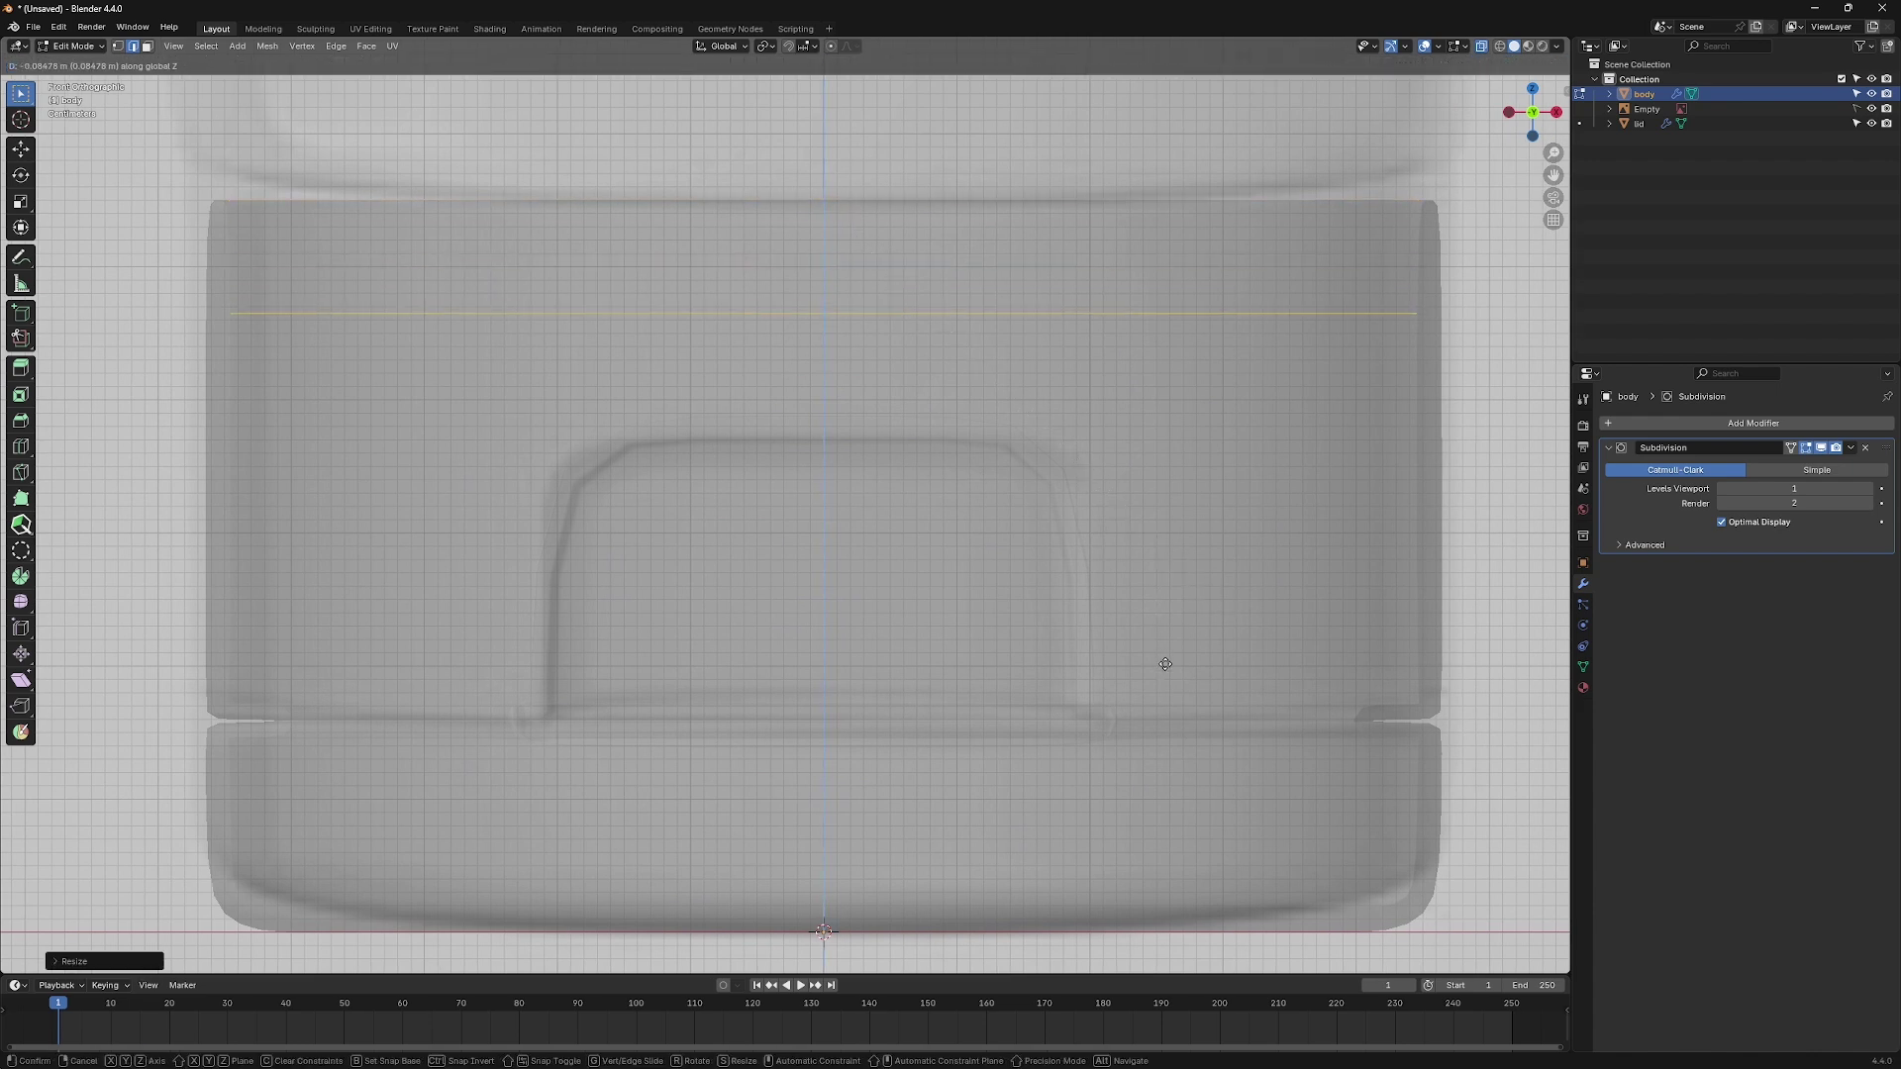
click(1165, 665)
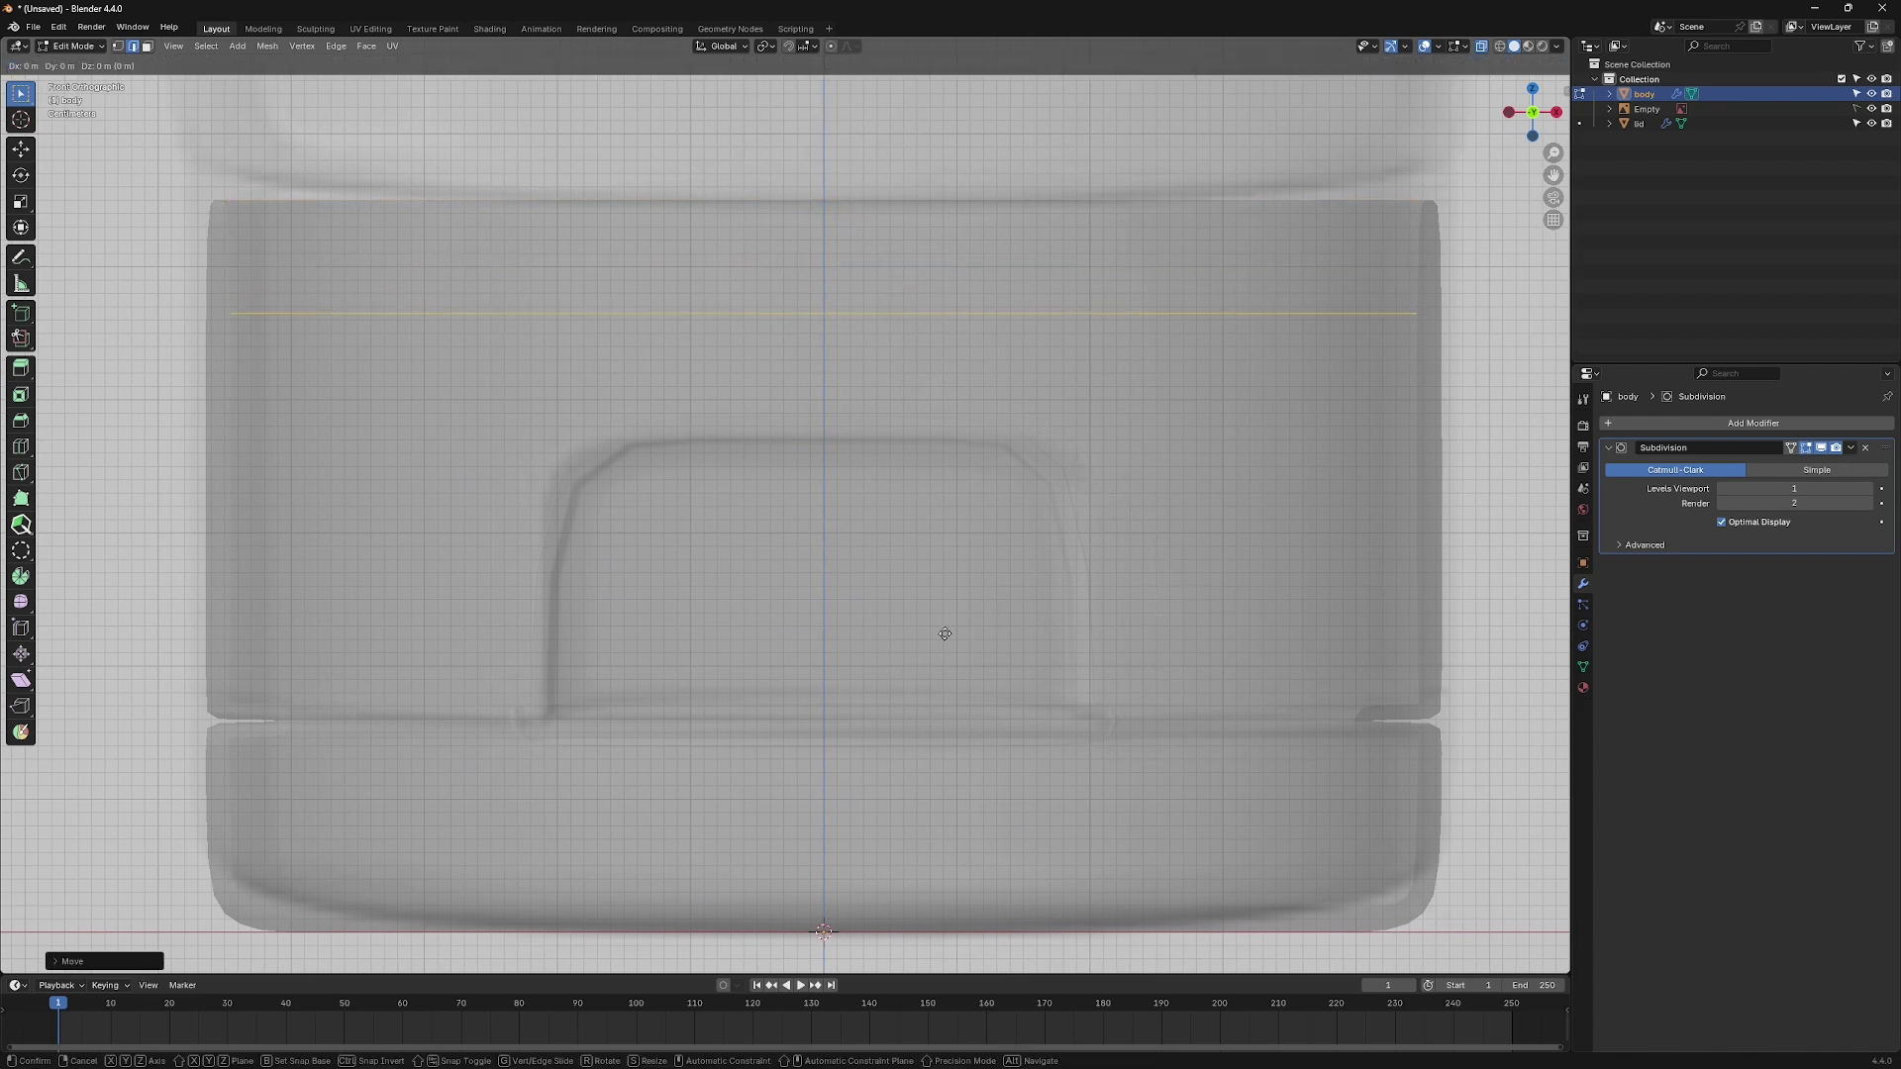
key(e)
key(z)
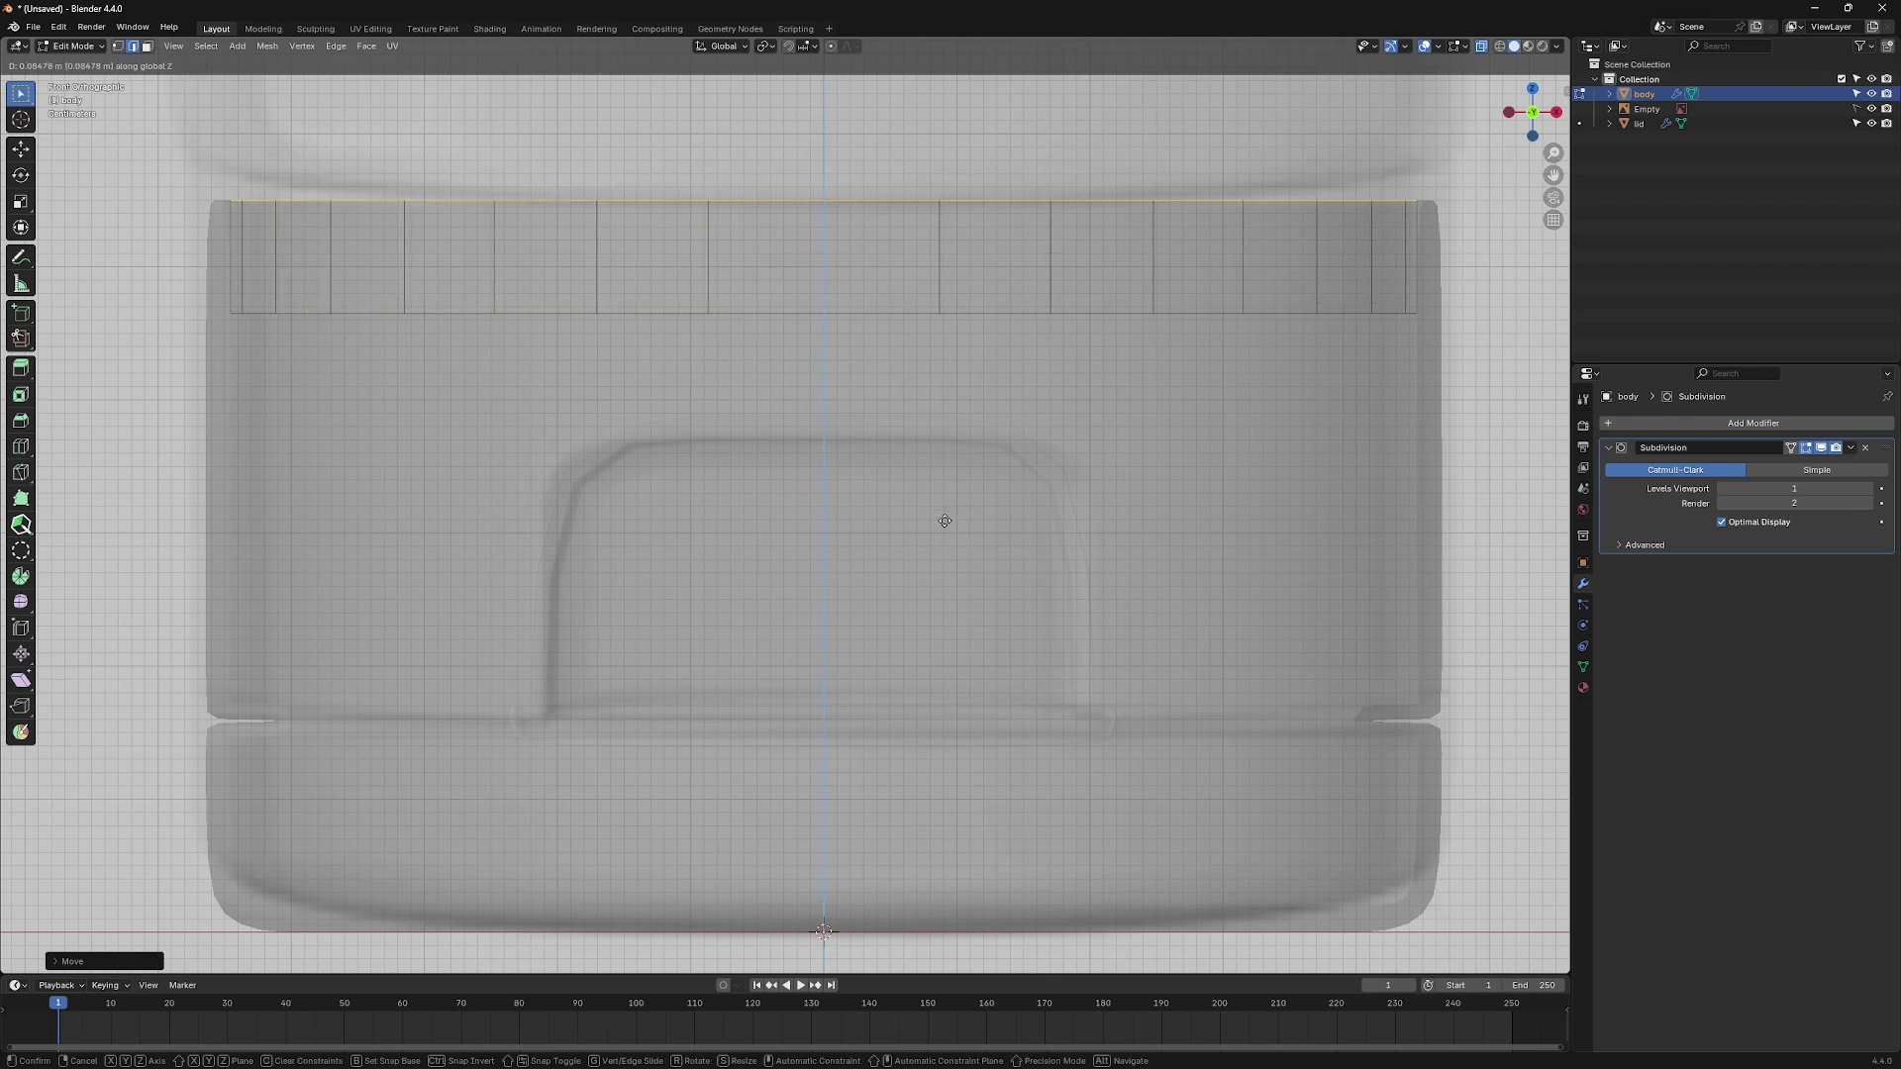
click(941, 516)
Extrude the top loop upward in further stages and scale it so the top flares wider.
shift+middle_drag(921, 512, 951, 609)
key(e)
click(879, 606)
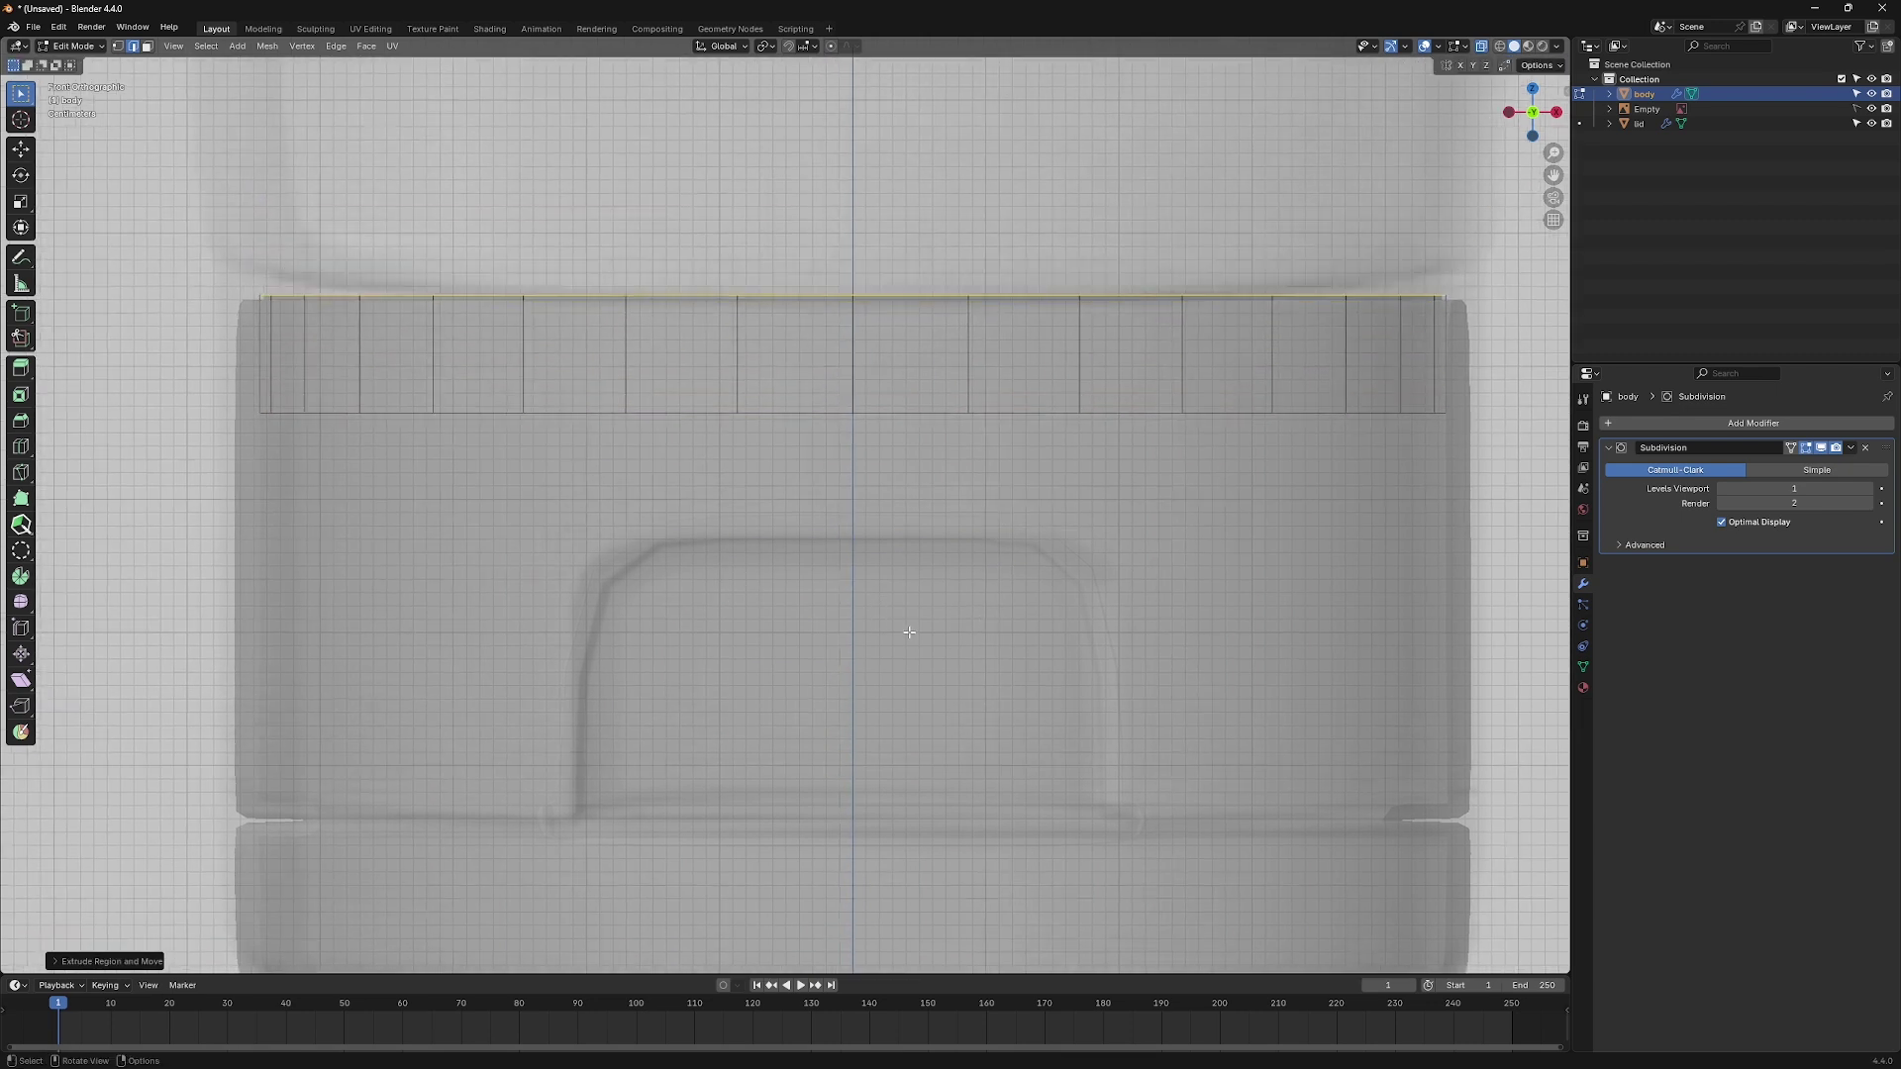
key(s)
click(1243, 841)
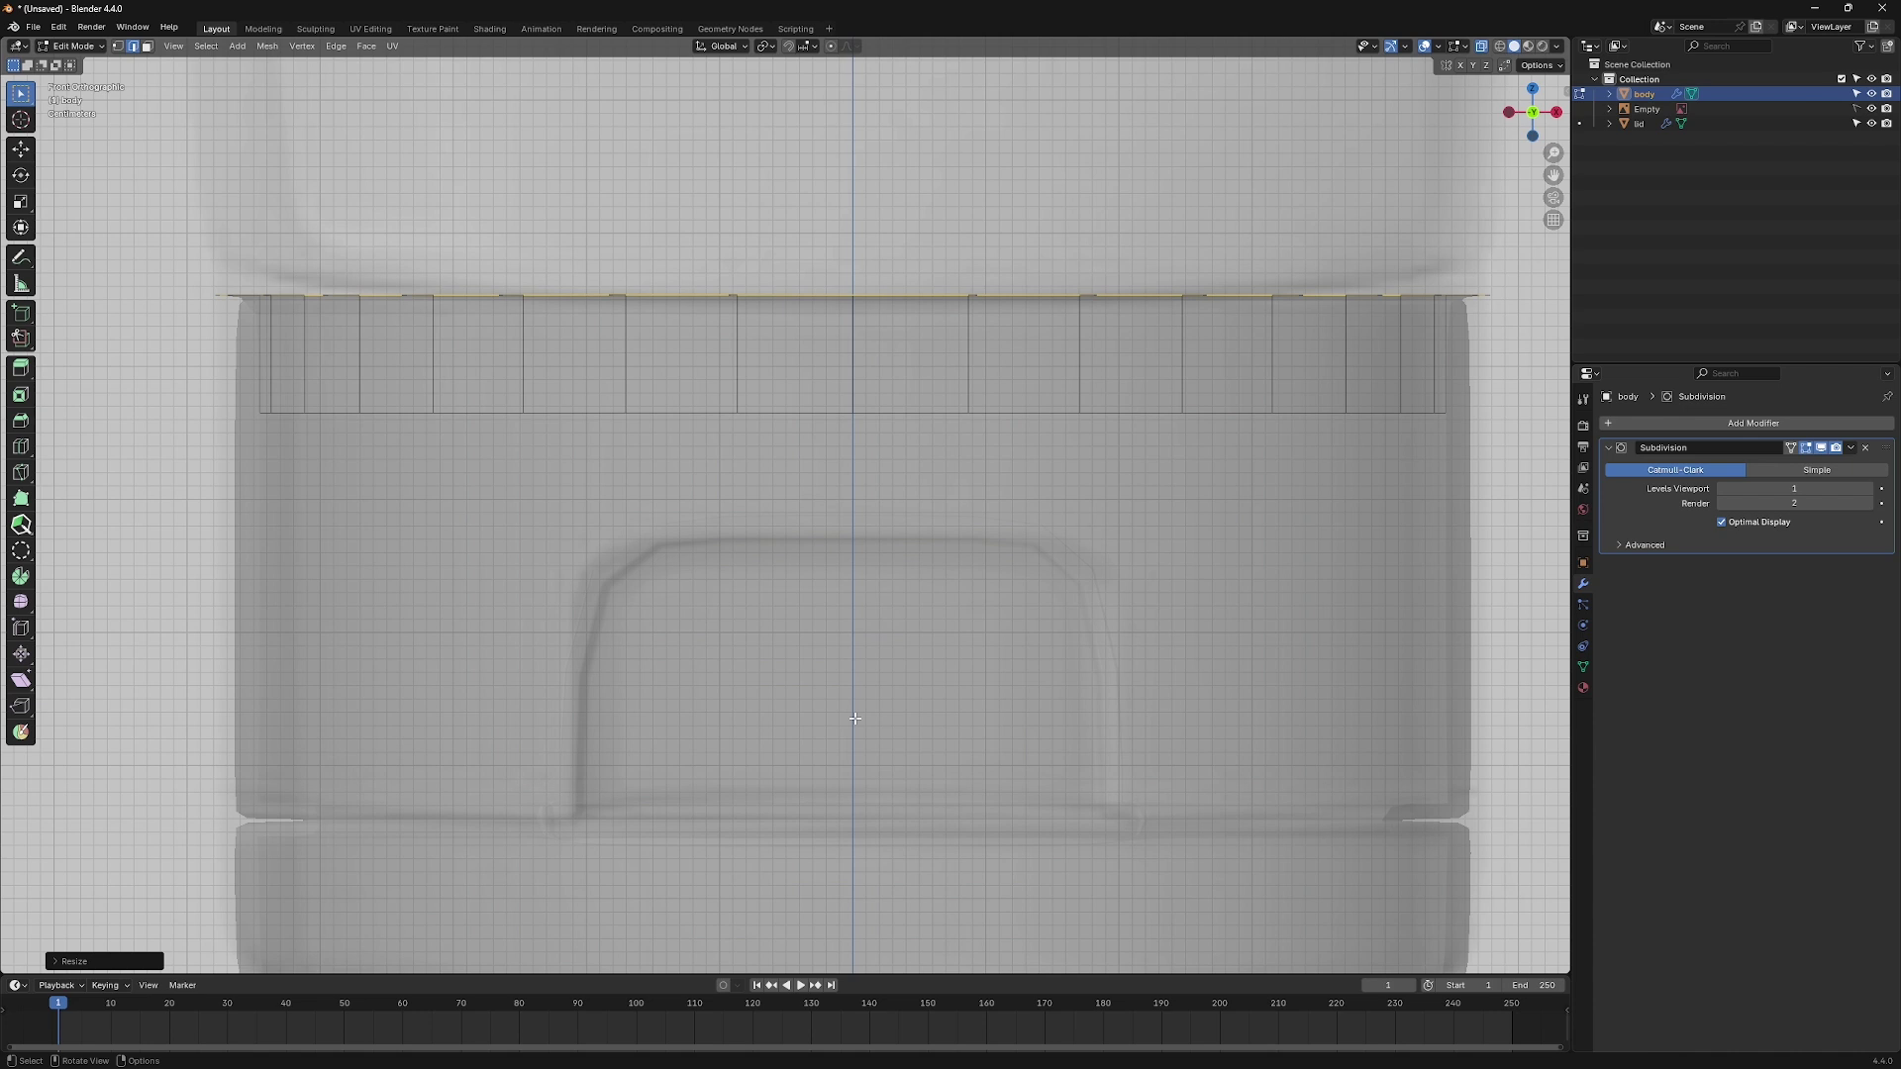
scroll(950, 594, down, 3)
shift+middle_drag(1039, 669, 1040, 446)
scroll(721, 624, down, 3)
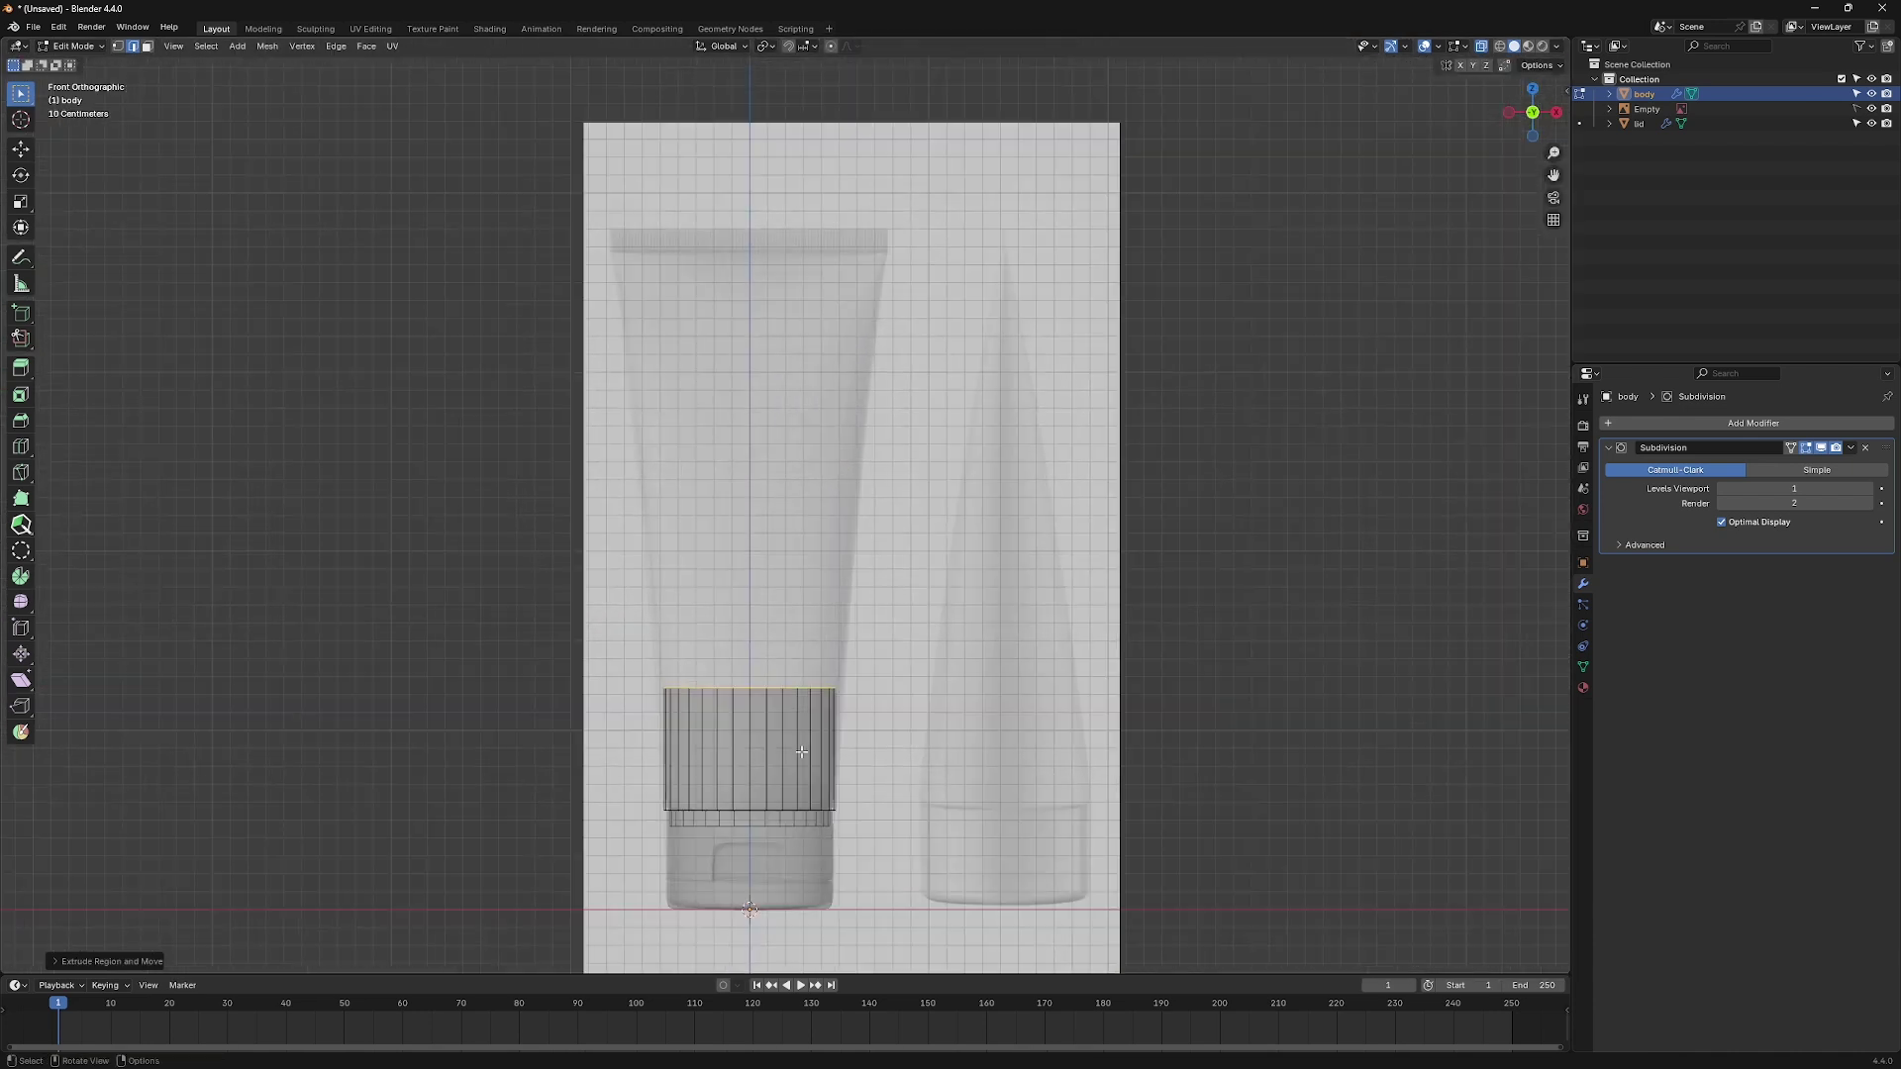
key(e)
key(z)
click(912, 350)
scroll(912, 348, up, 3)
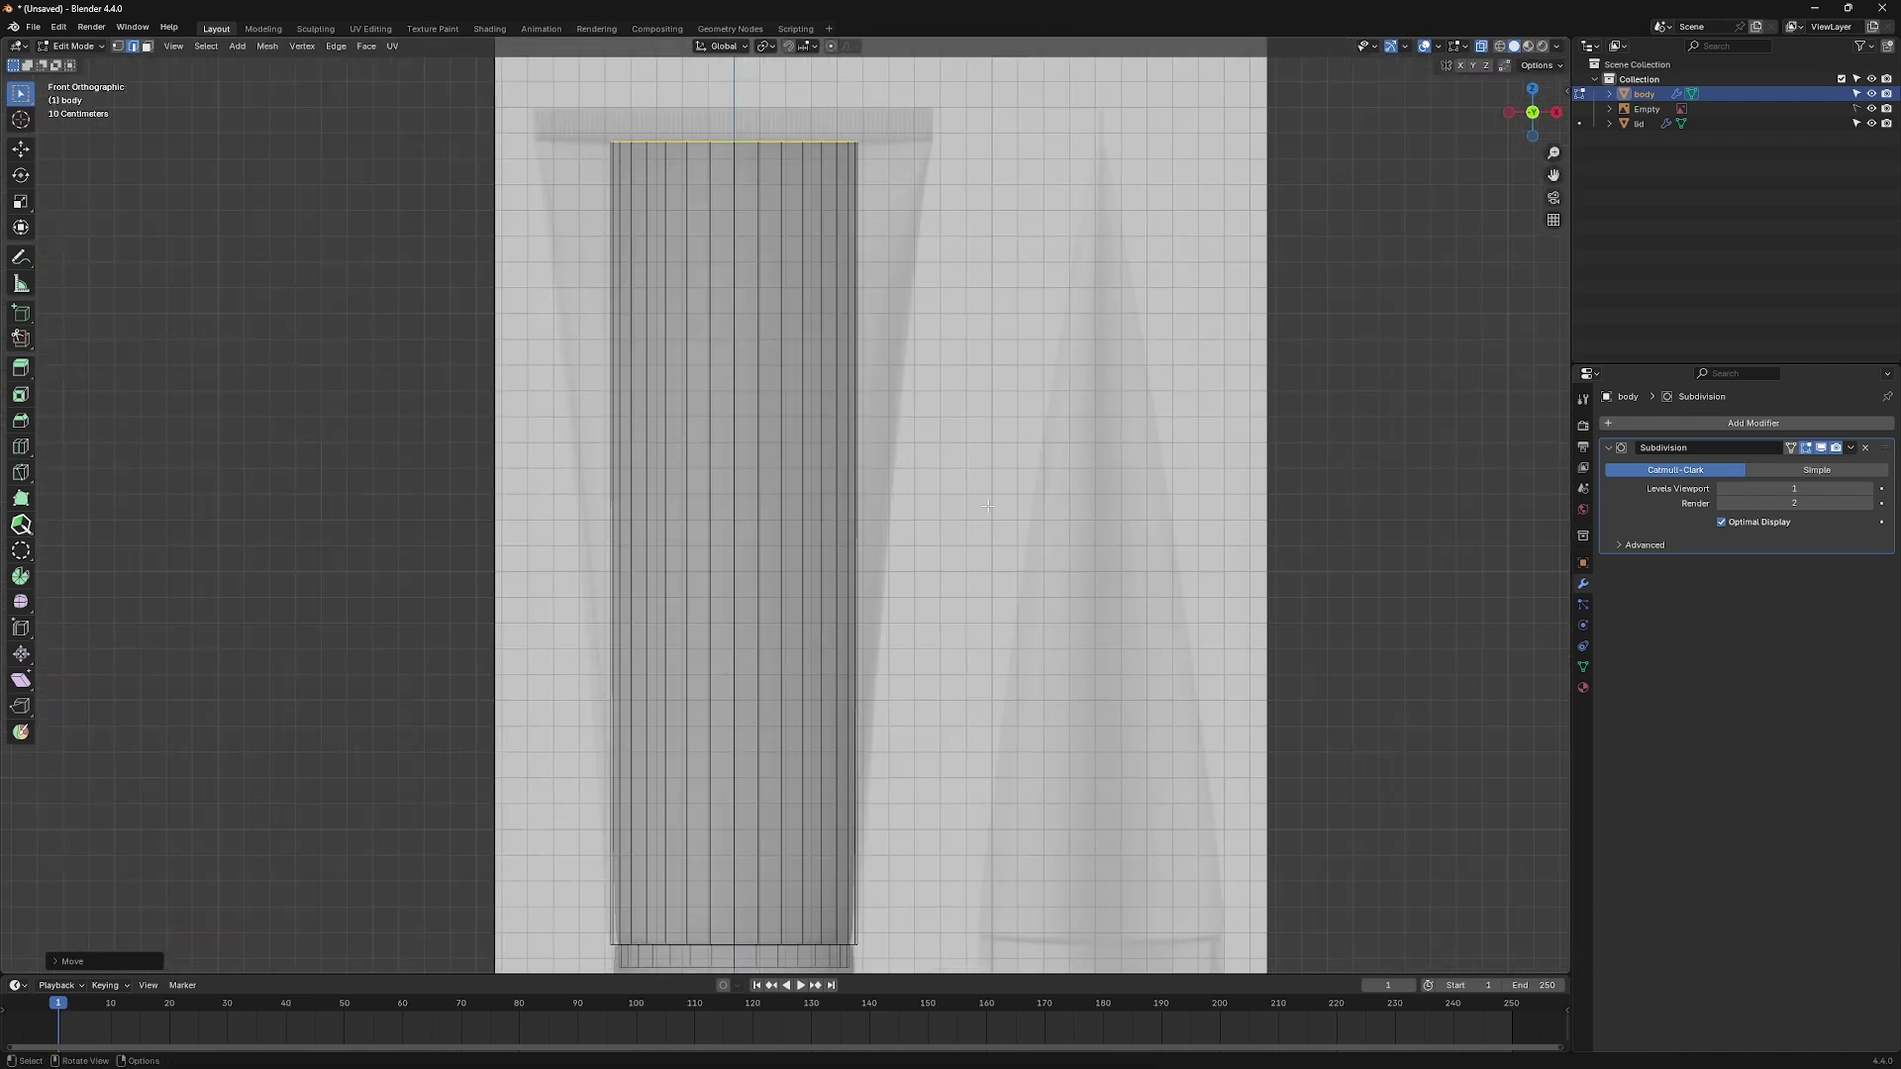
key(s)
click(1307, 677)
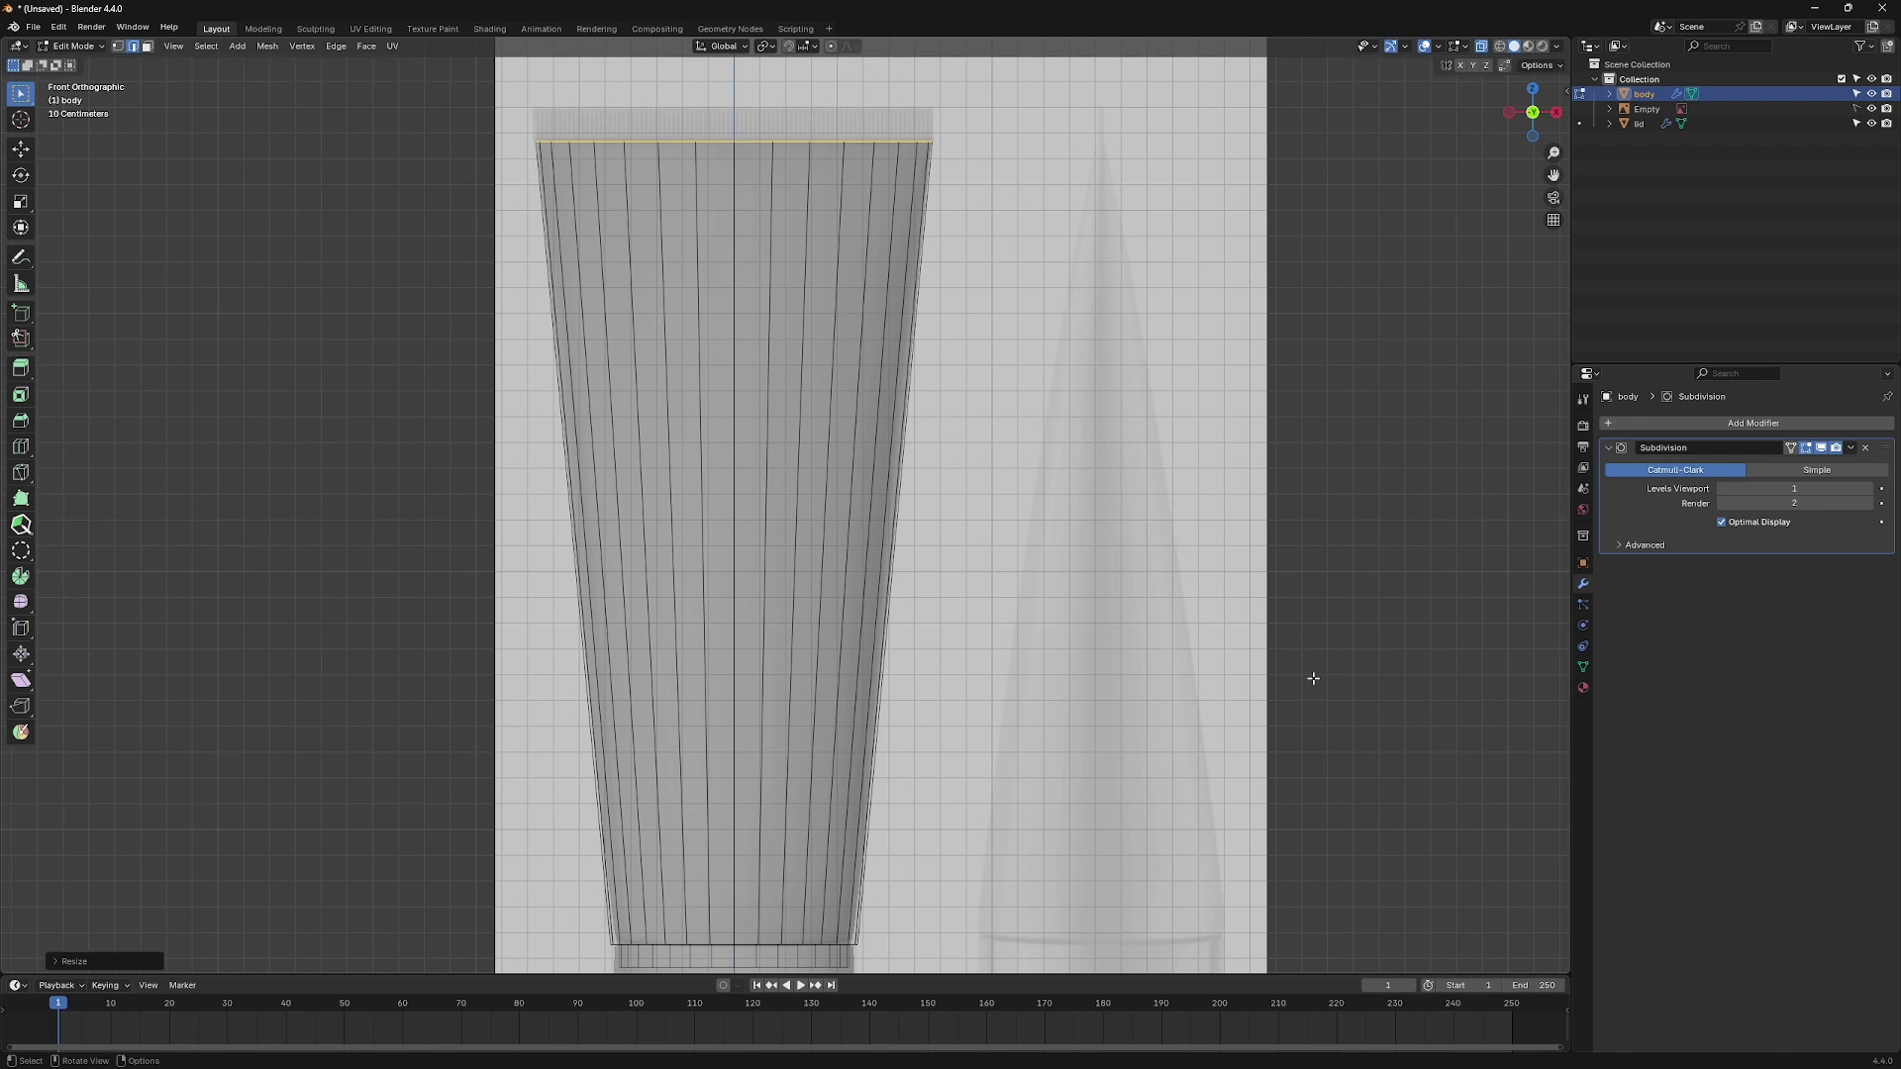
scroll(950, 534, down, 4)
mouse_move(952, 595)
middle_down()
mouse_move(1224, 750)
mouse_move(1040, 624)
middle_up()
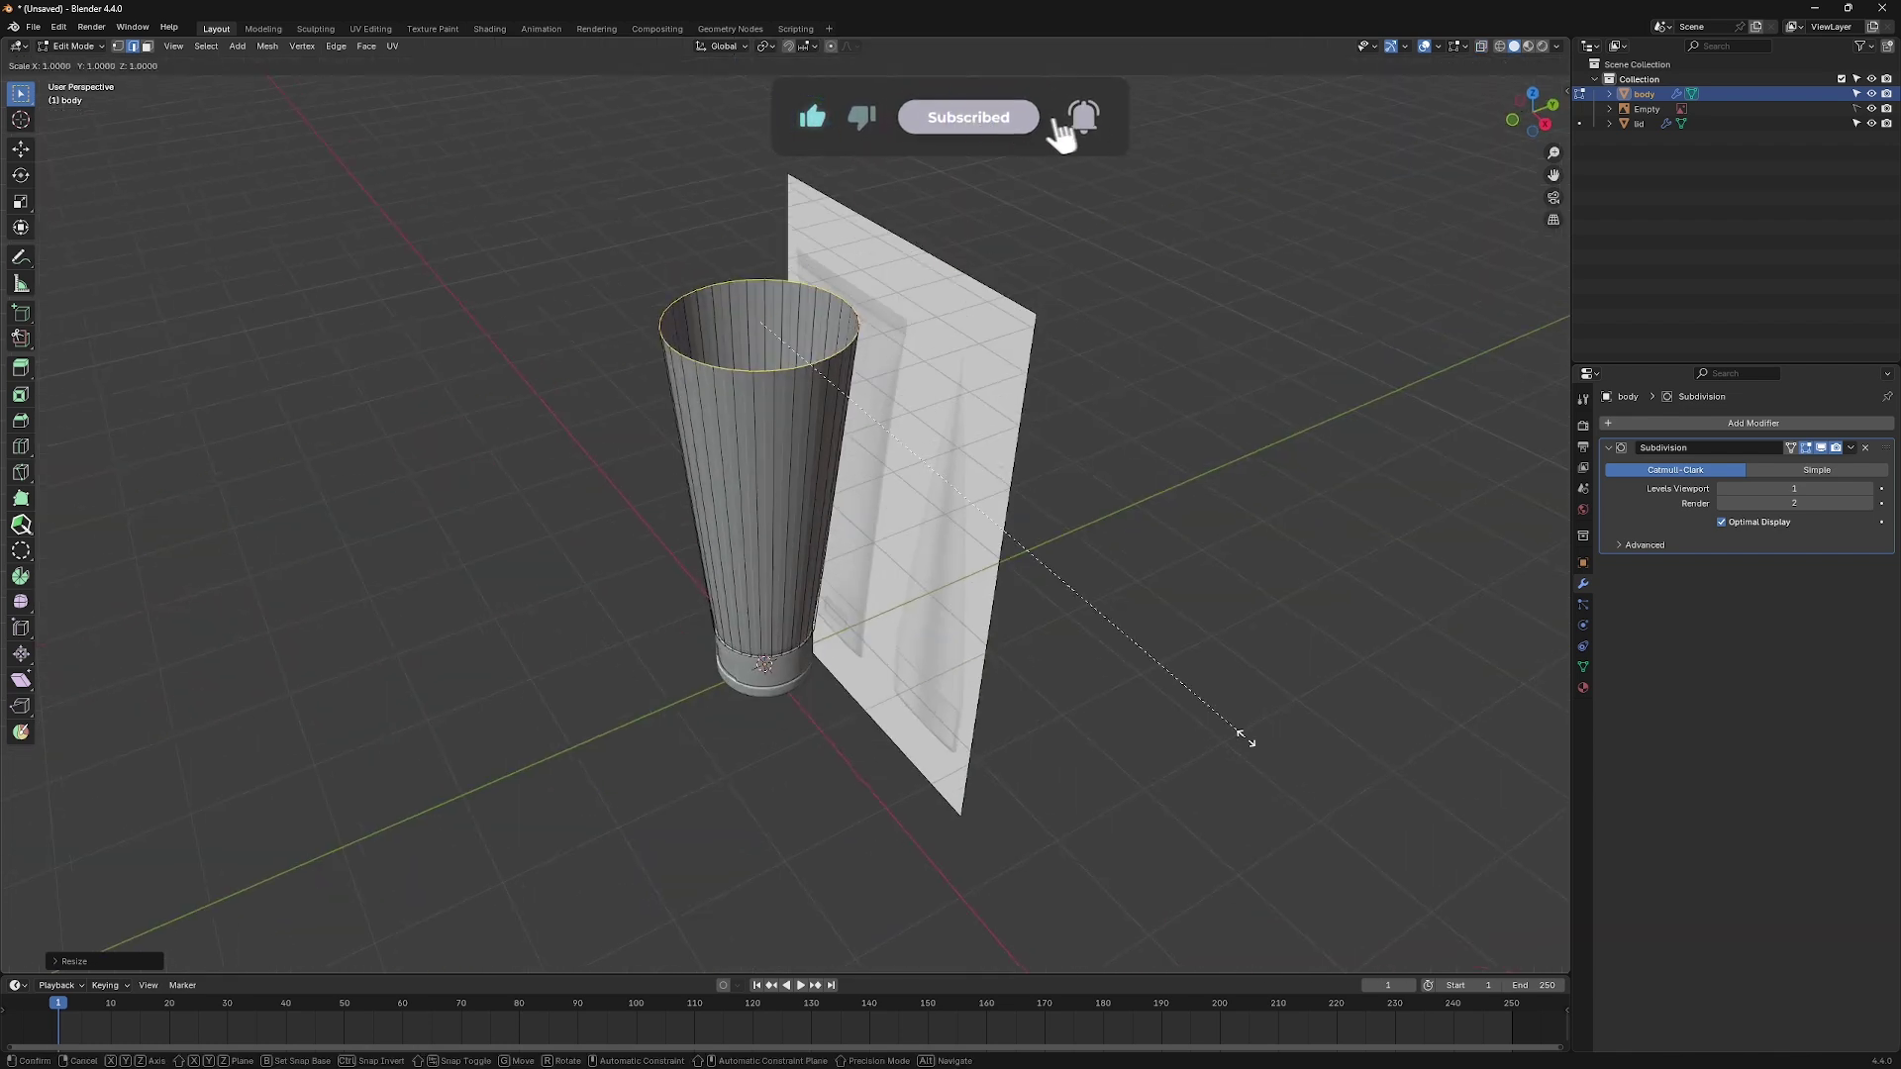
scroll(766, 324, up, 3)
scroll(764, 323, up, 4)
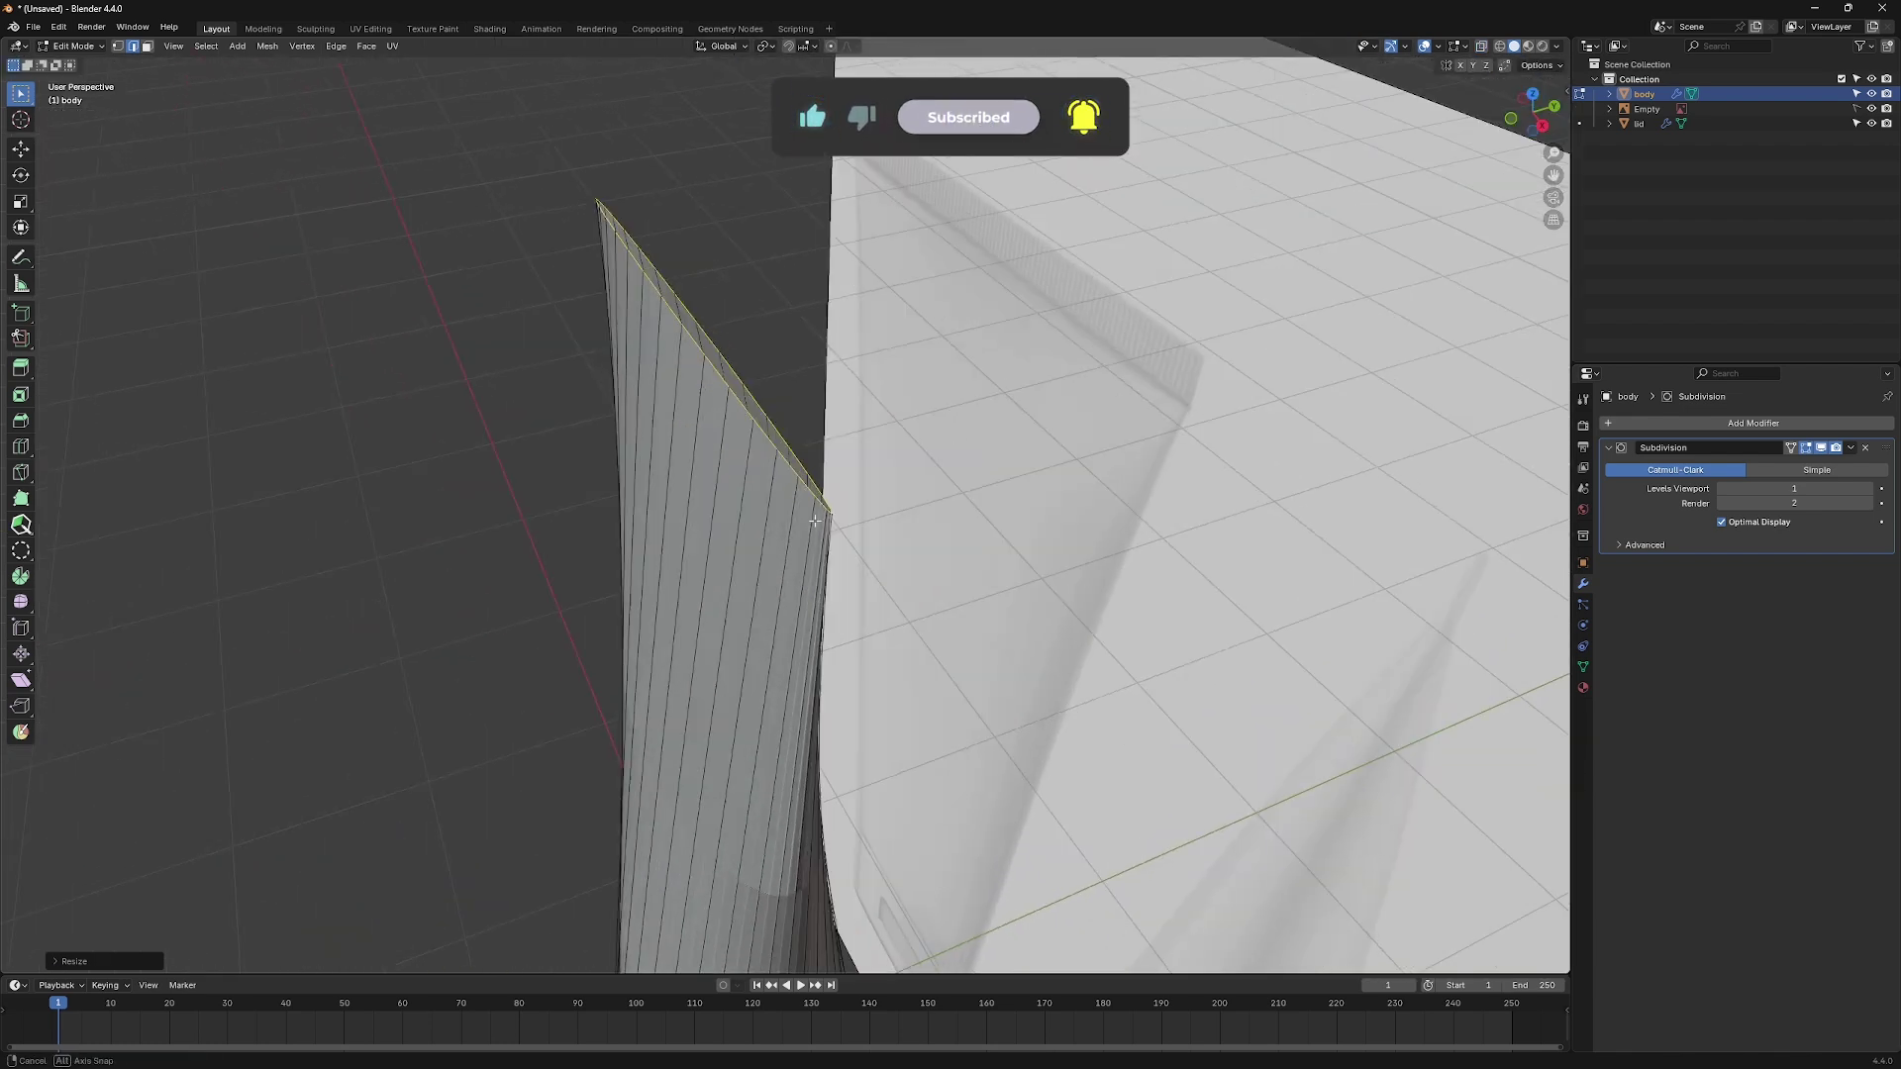
Scale the top edge loop to nearly zero along Y, flattening it into a thin crimp.
key(s)
key(y)
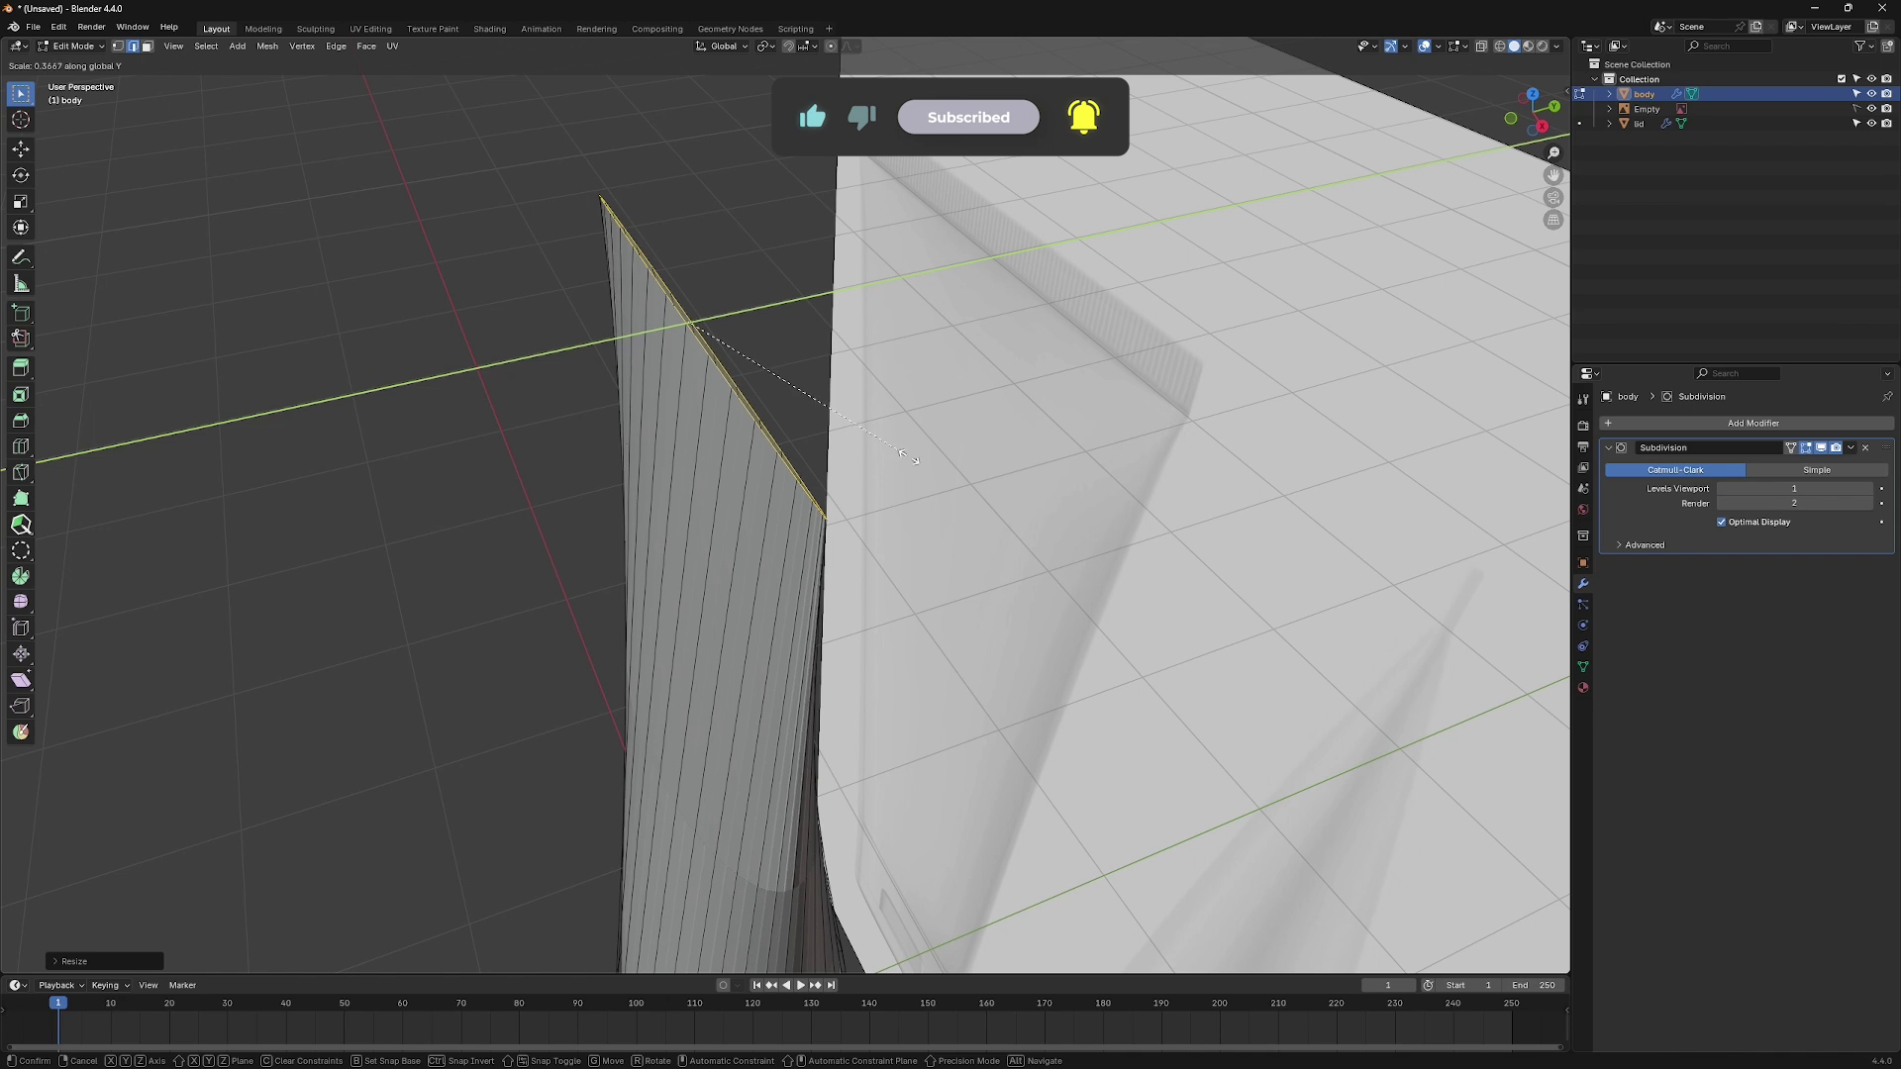
click(910, 457)
scroll(908, 476, down, 6)
key(Tab)
mouse_move(950, 565)
middle_down()
mouse_move(913, 606)
mouse_move(807, 539)
mouse_move(736, 732)
middle_up()
scroll(803, 539, up, 5)
key(Tab)
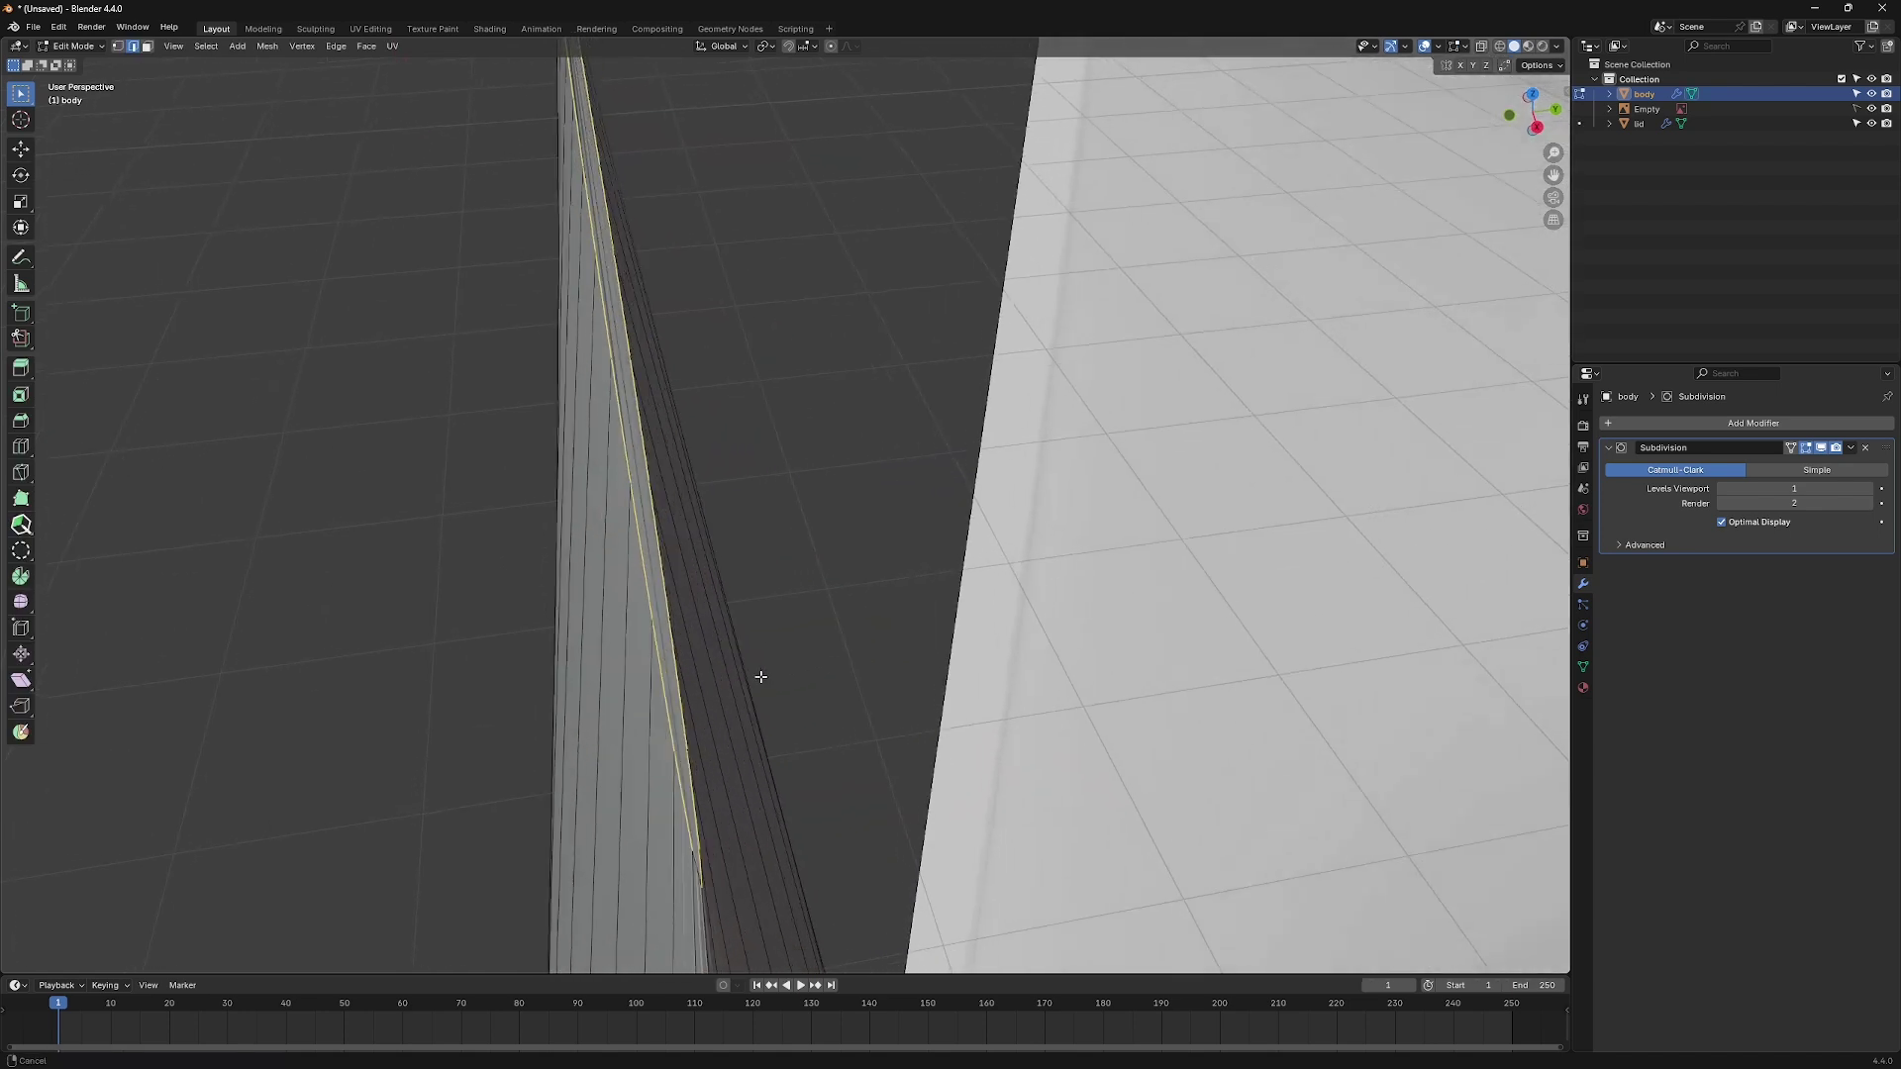
mouse_move(775, 746)
middle_down()
mouse_move(742, 623)
mouse_move(1040, 624)
middle_up()
scroll(823, 417, up, 4)
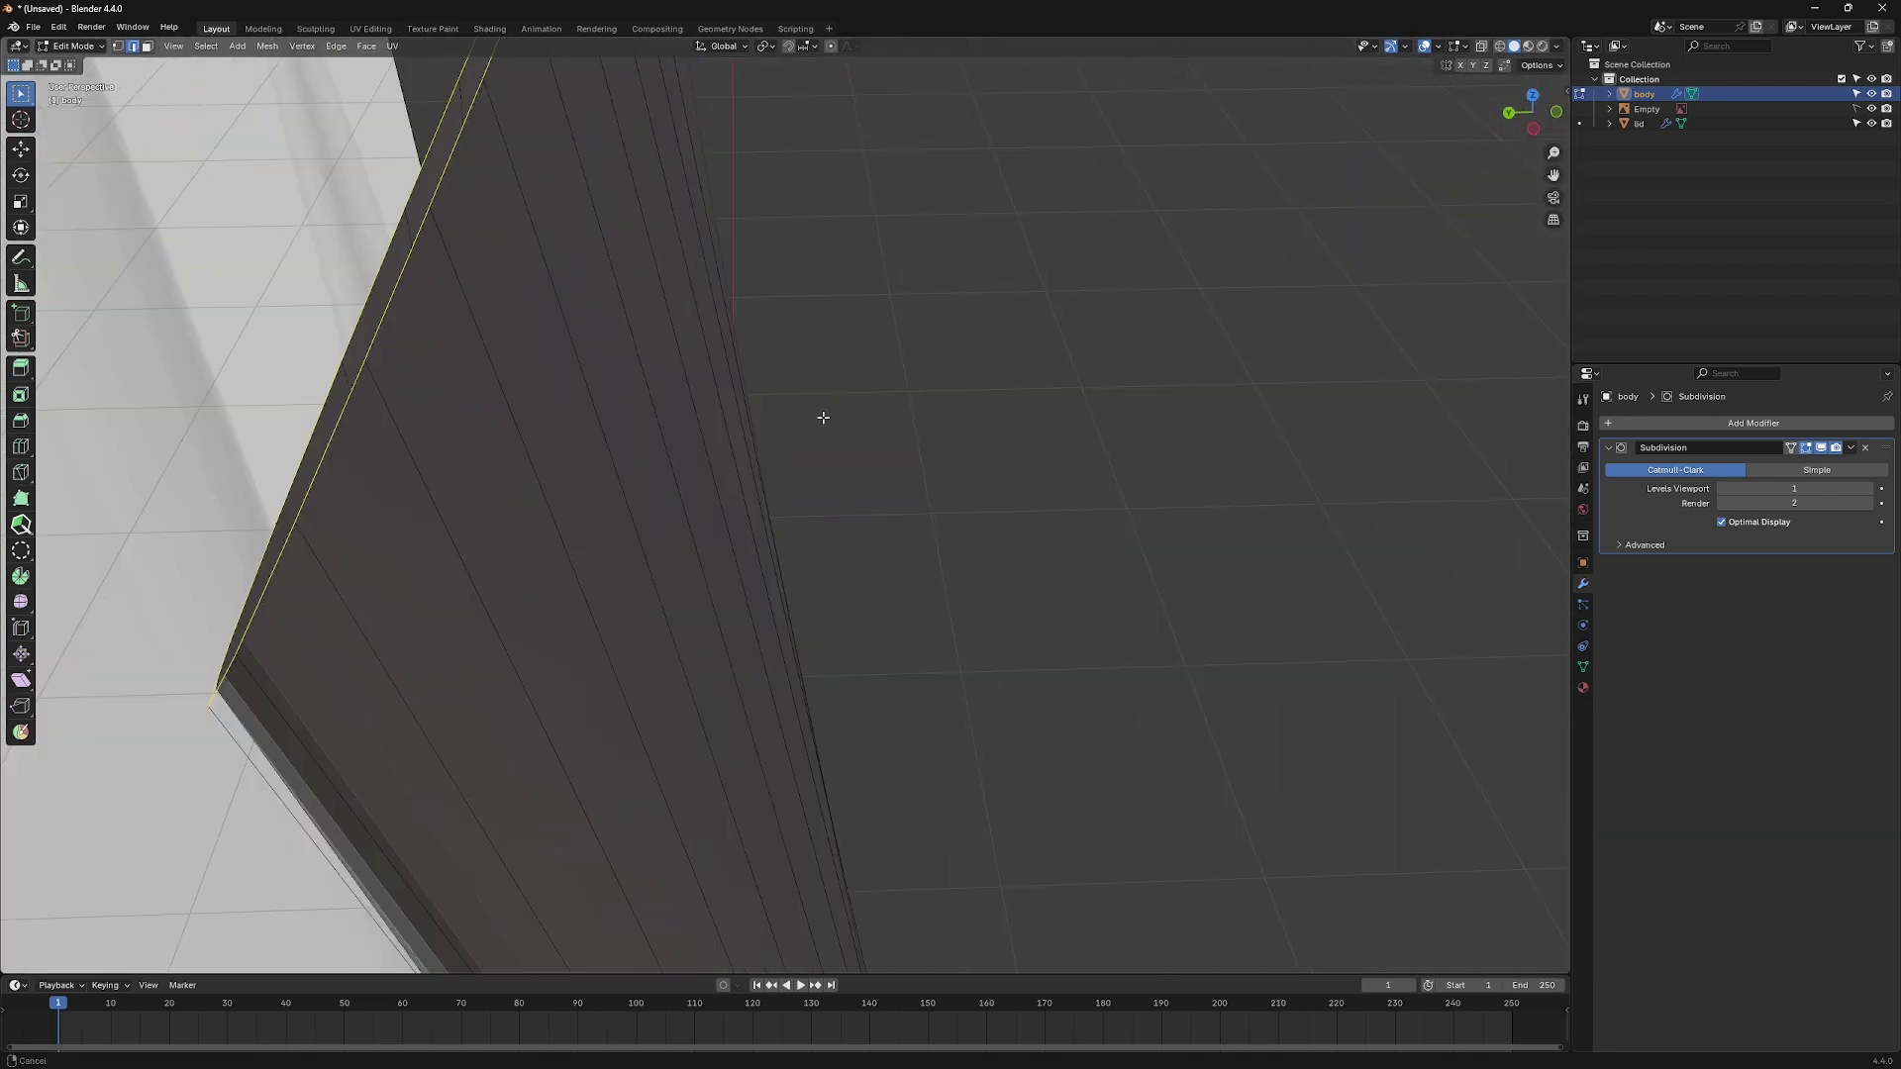
mouse_move(824, 416)
middle_down()
mouse_move(494, 547)
mouse_move(600, 605)
middle_up()
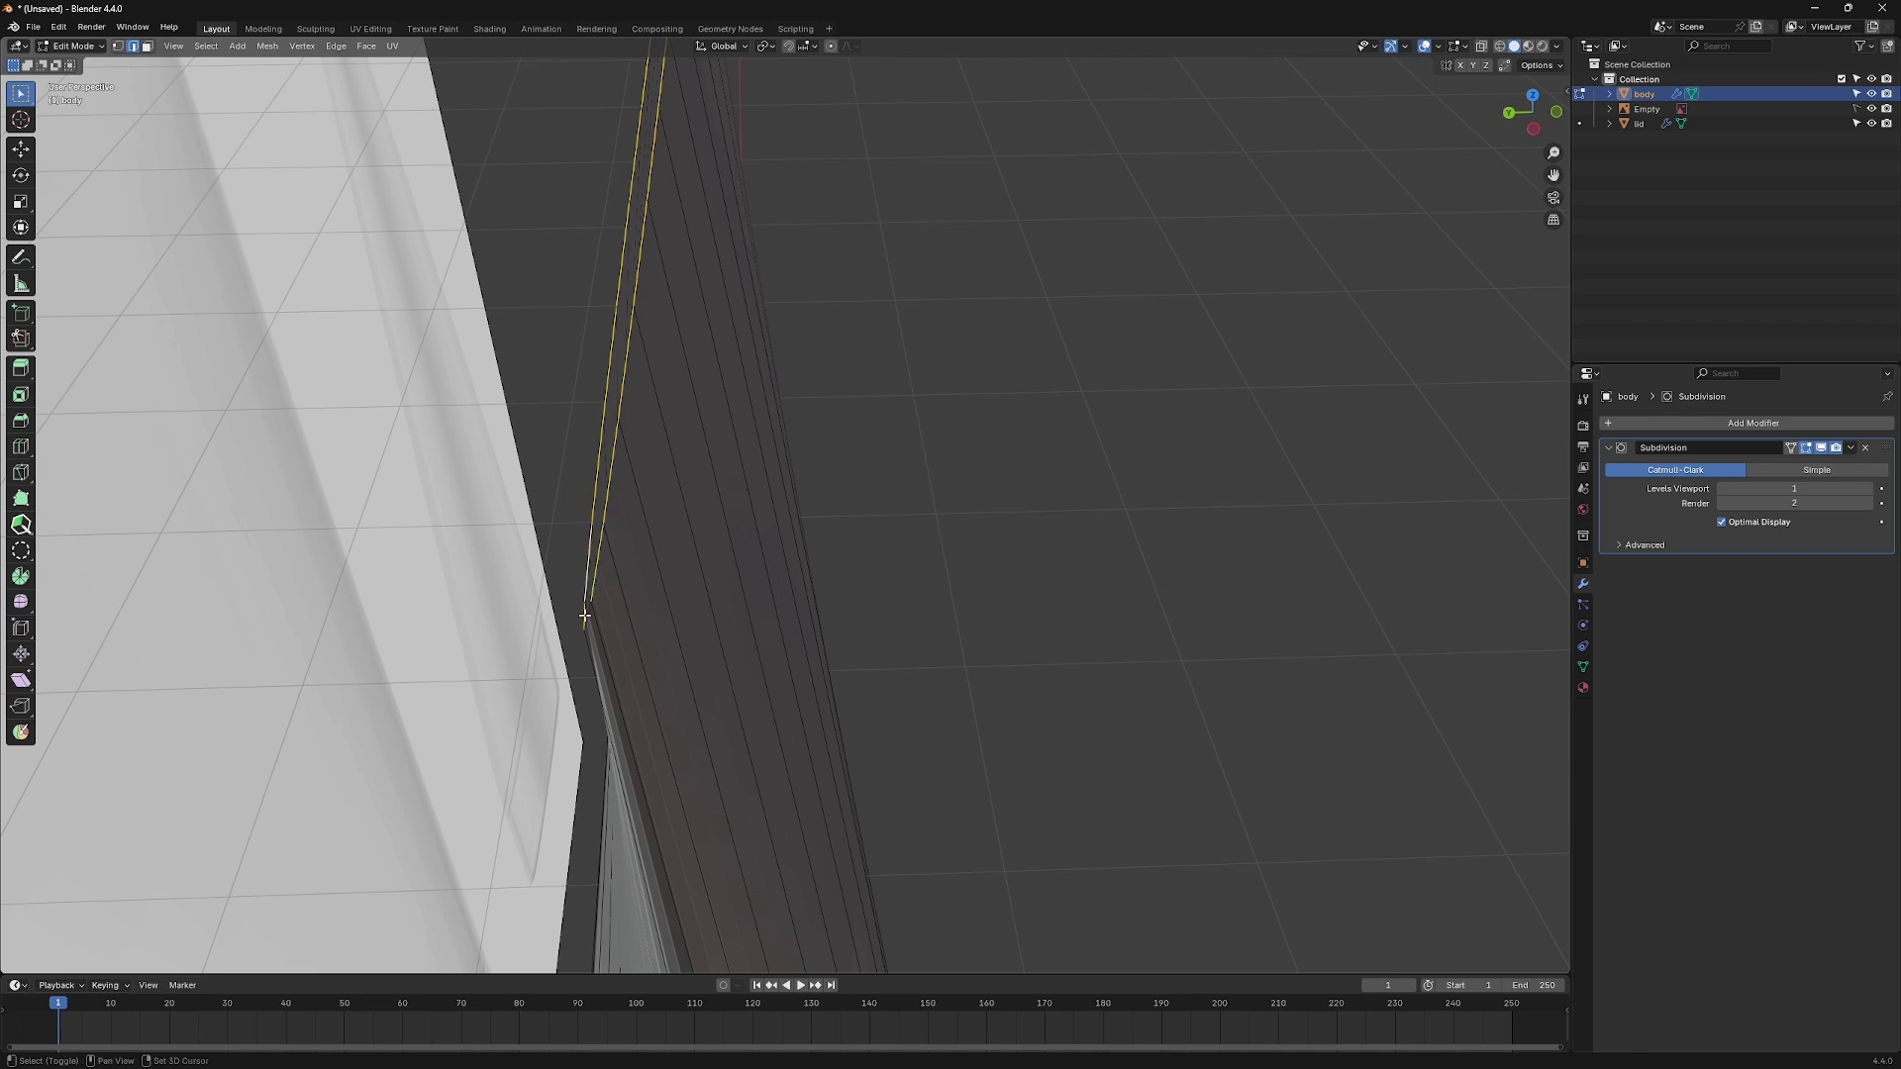
mouse_move(640, 632)
middle_down()
mouse_move(832, 536)
mouse_move(886, 470)
mouse_move(795, 544)
middle_up()
Straighten the flattened top edge loop with LoopTools Gstretch.
right_click(795, 544)
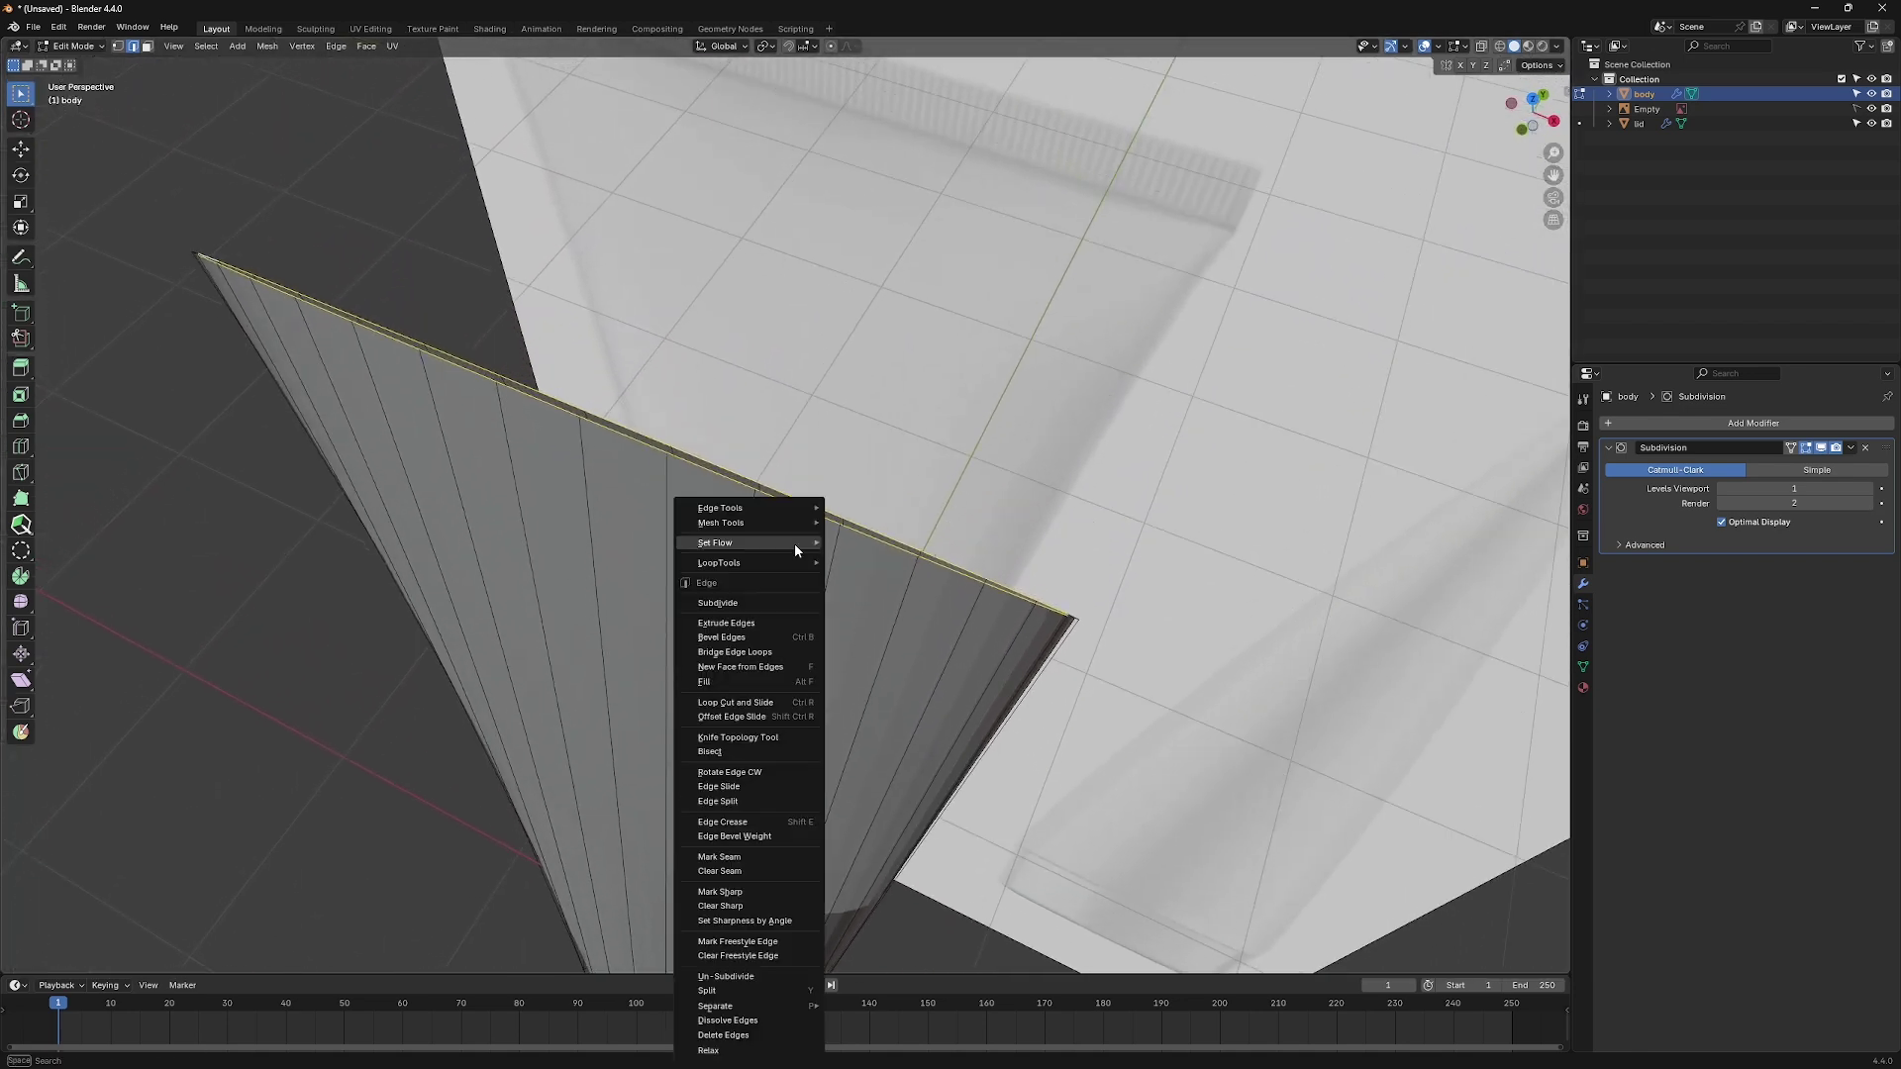
mouse_move(750, 563)
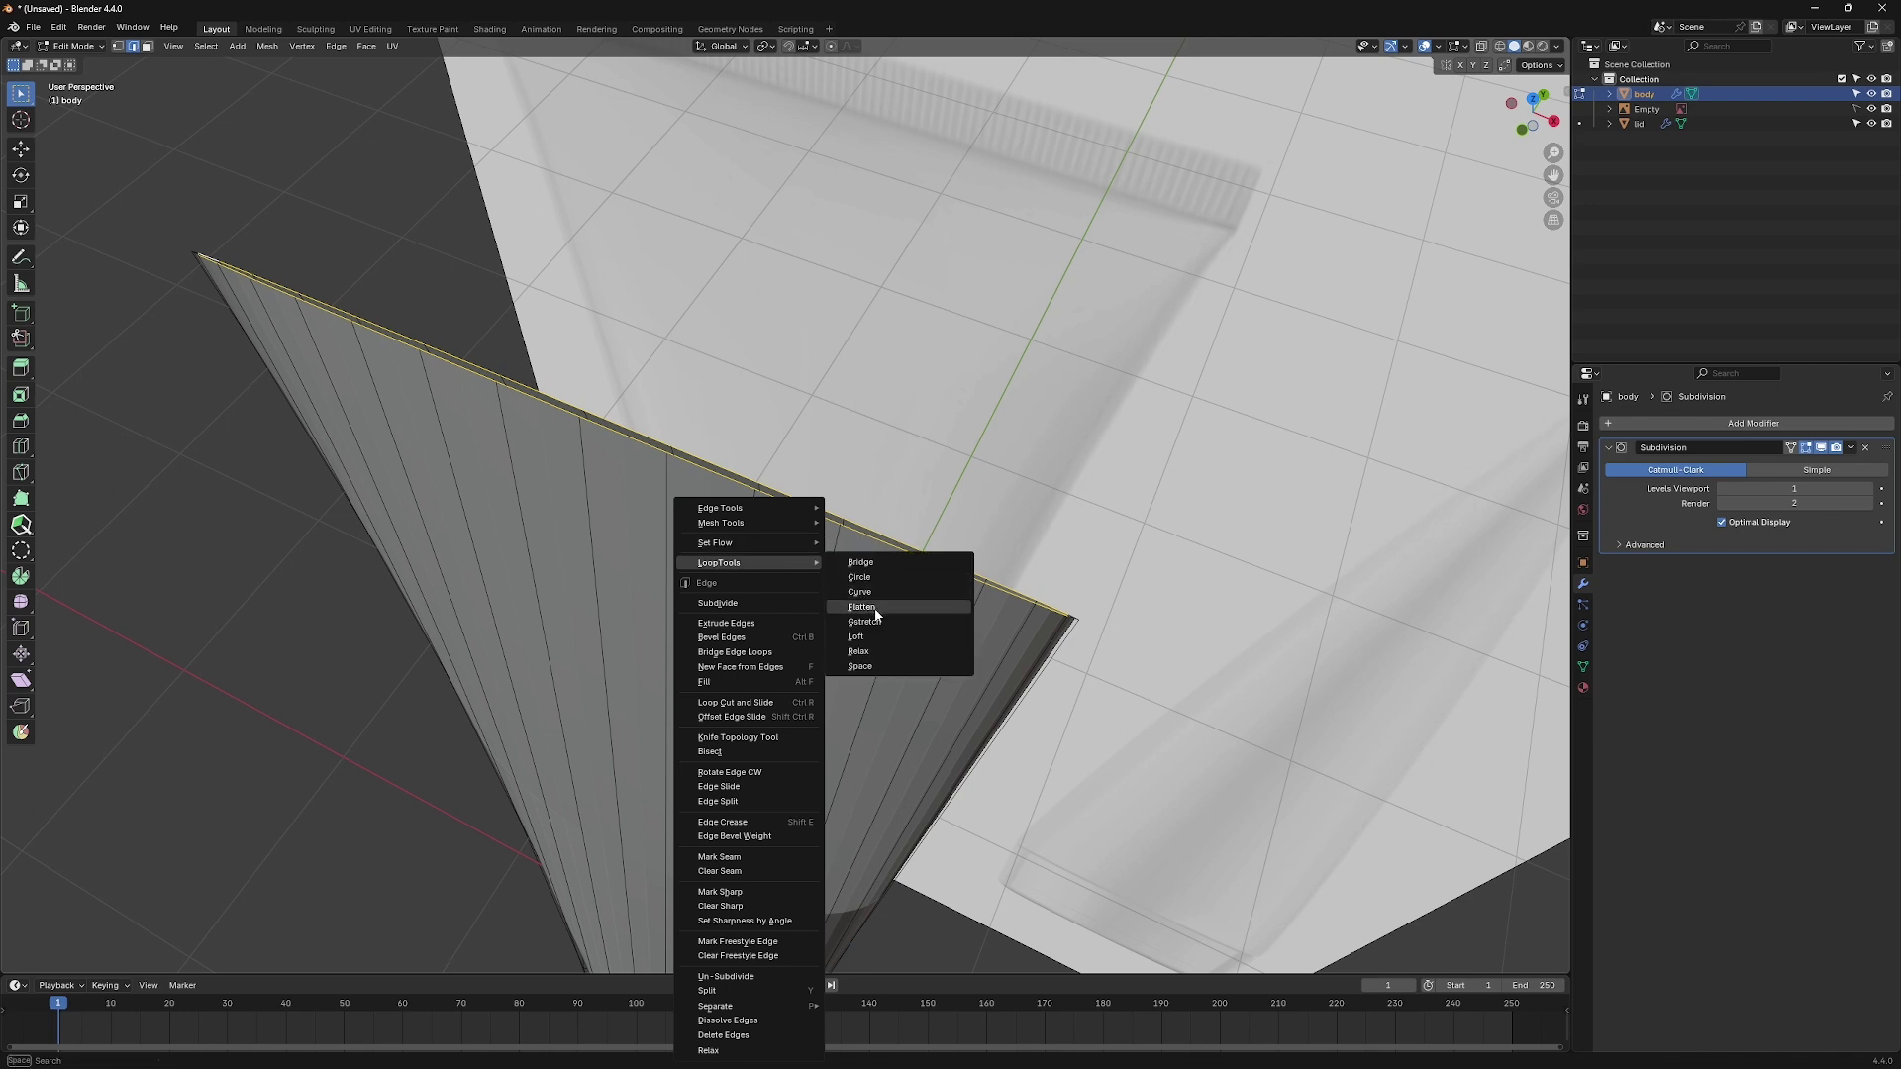
click(876, 624)
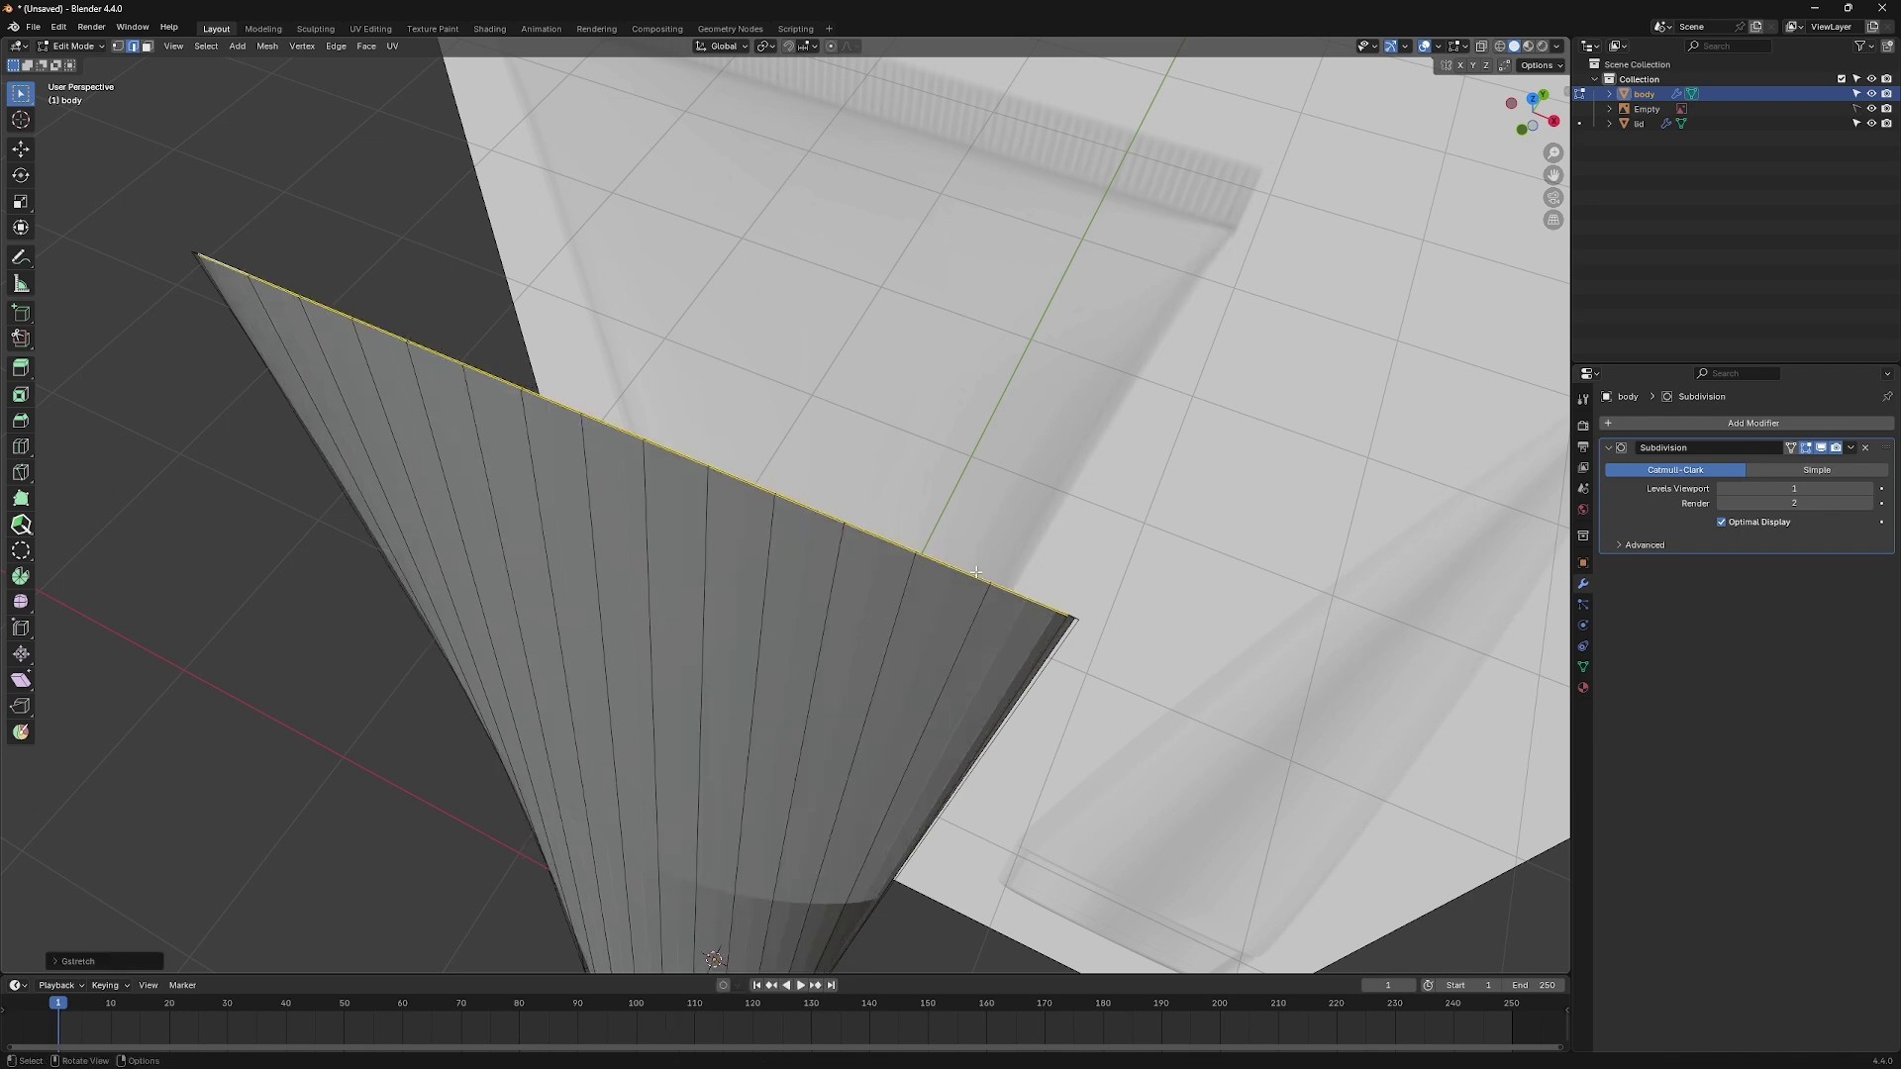
middle_drag(976, 571, 897, 597)
mouse_move(723, 458)
middle_down()
mouse_move(832, 653)
mouse_move(625, 431)
mouse_move(559, 452)
mouse_move(643, 540)
mouse_move(832, 625)
mouse_move(754, 624)
middle_up()
scroll(642, 538, up, 5)
scroll(755, 624, down, 4)
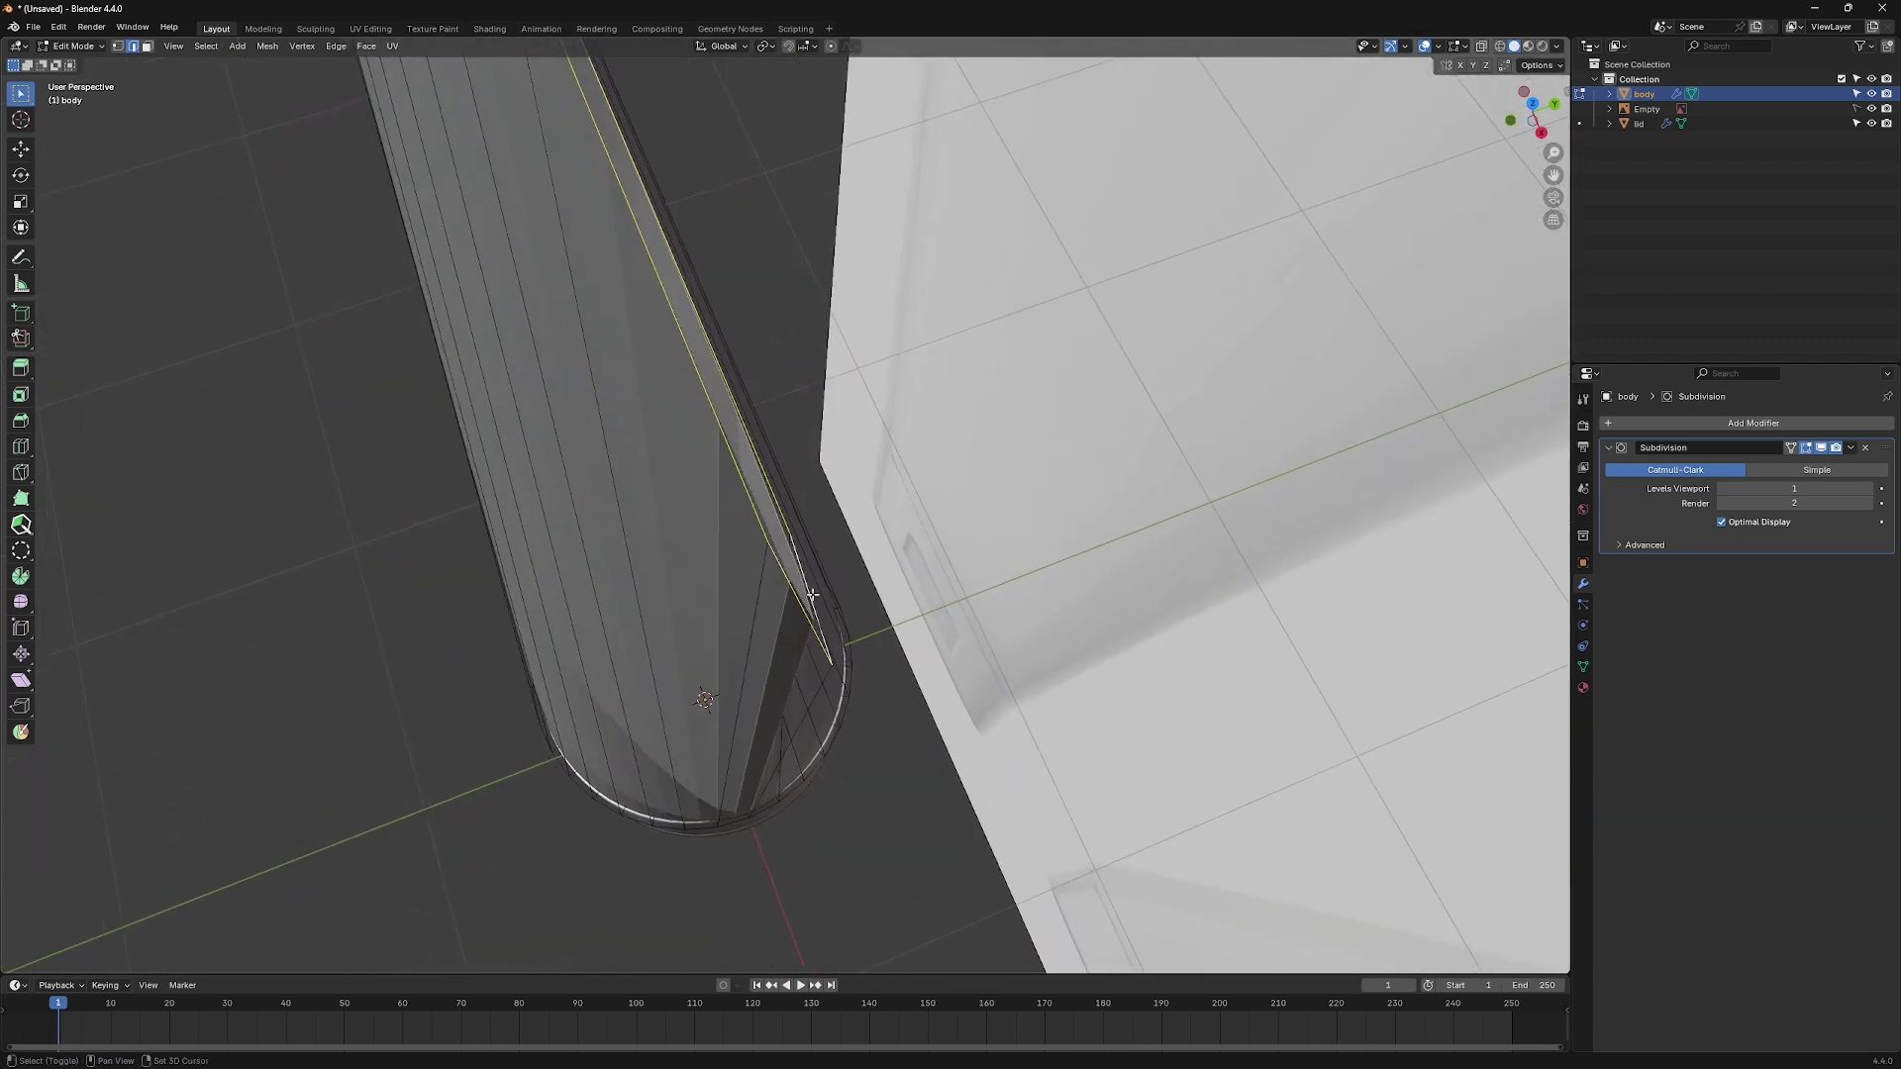
scroll(813, 594, down, 3)
key(KP_1)
key(g)
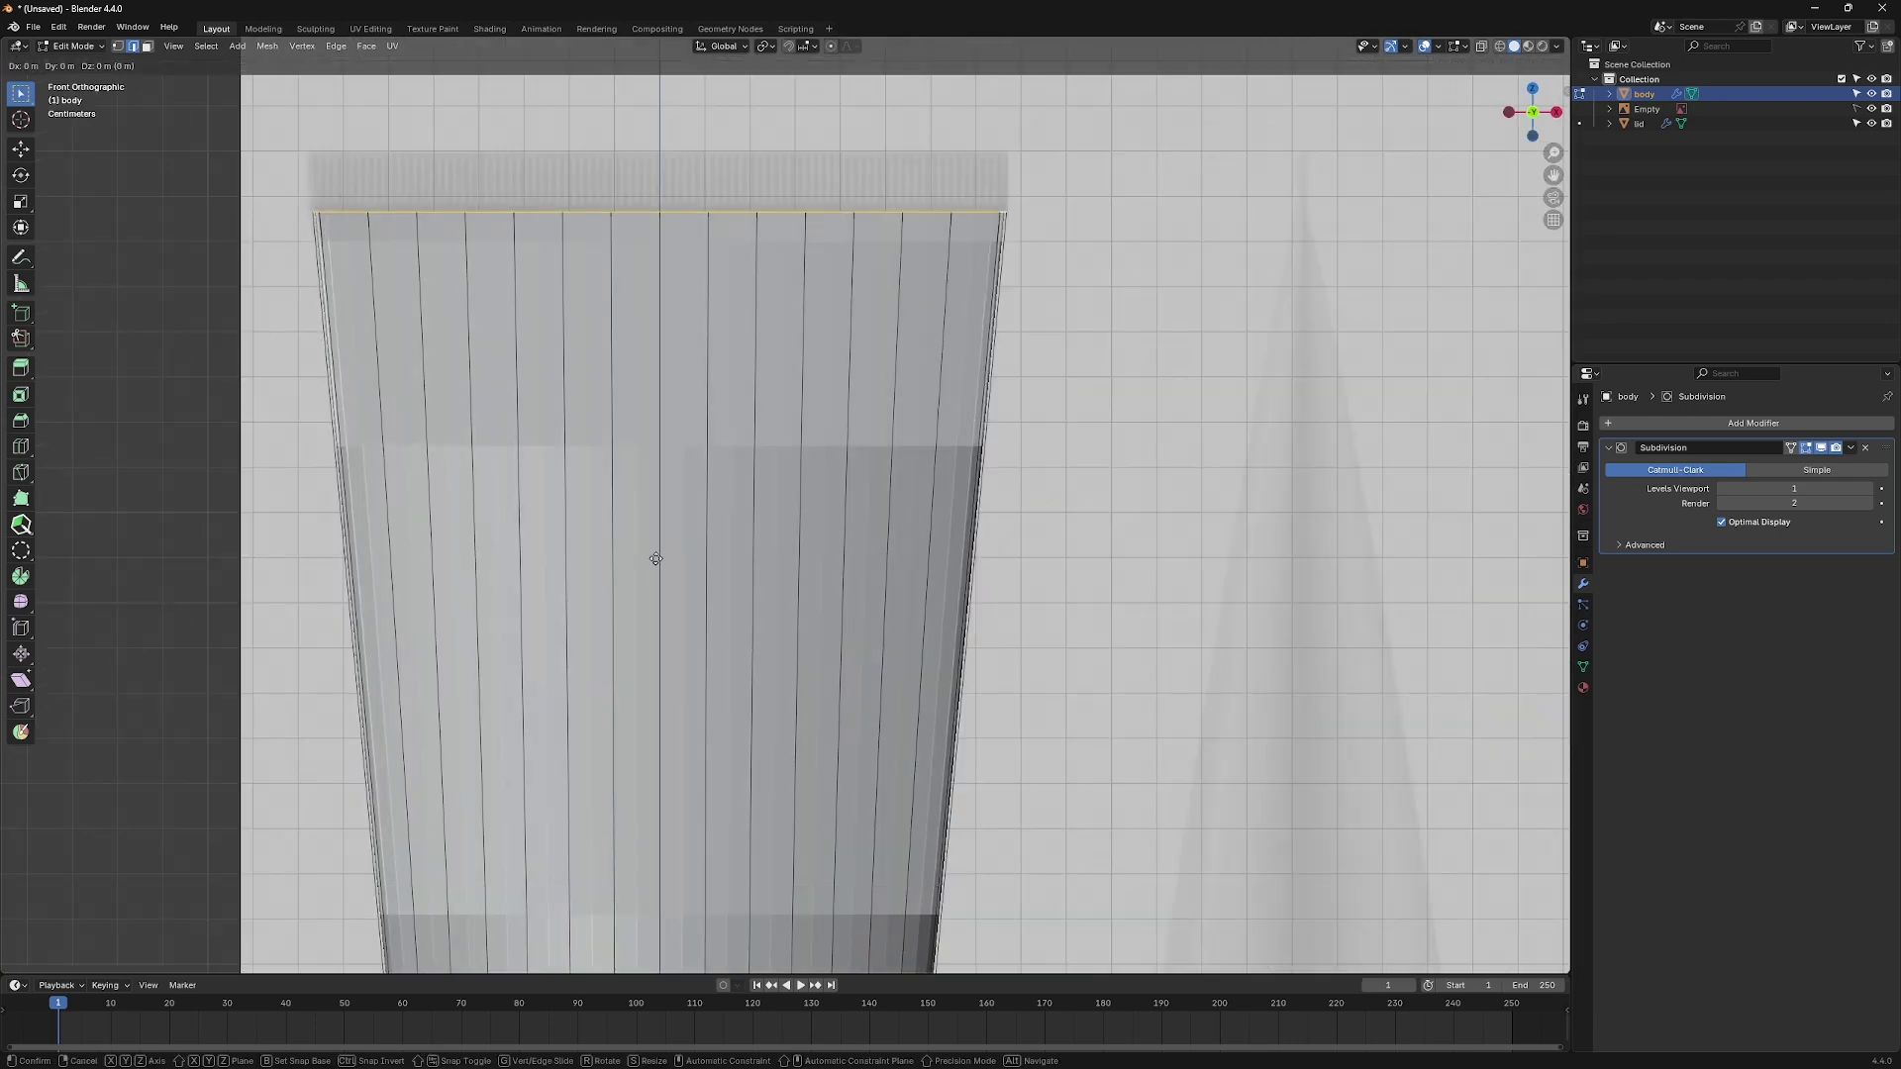
Raise the top edge along Z, extrude it, and bridge the edge loops into a closed seam.
key(z)
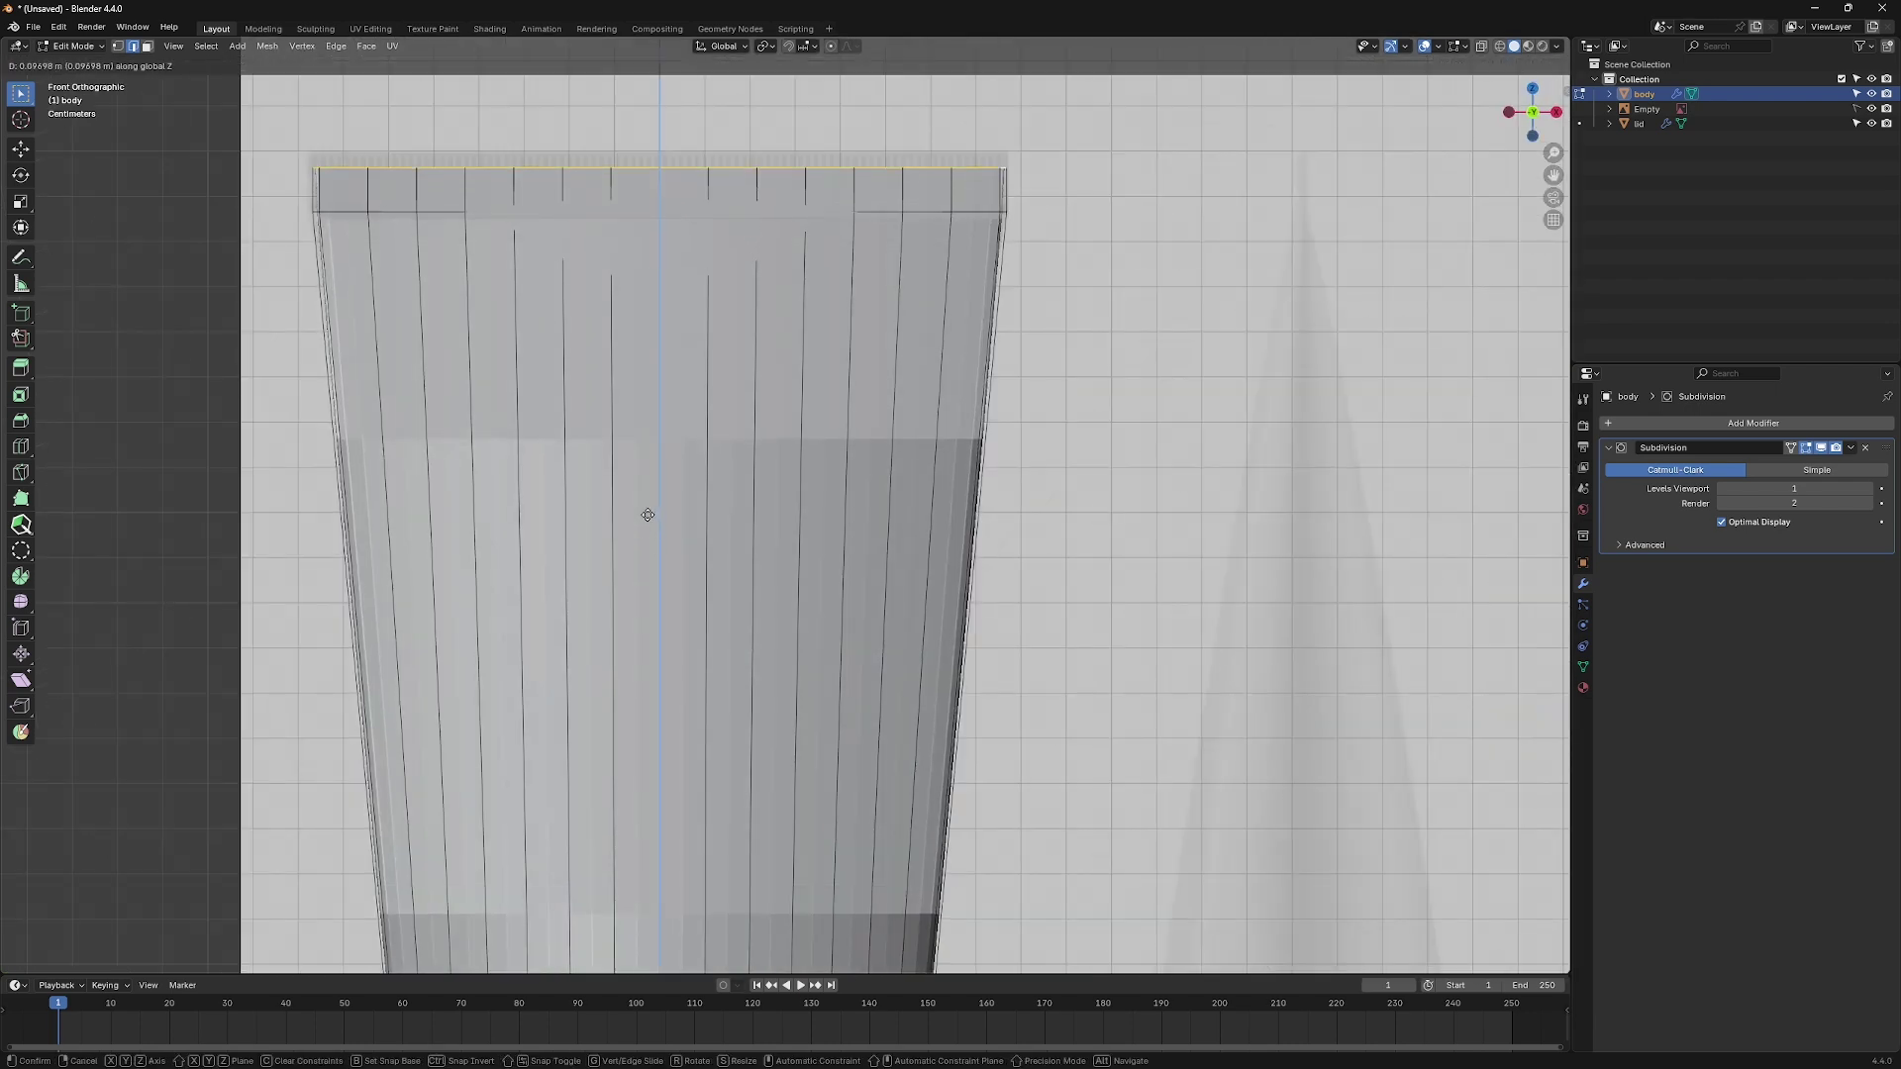
click(647, 516)
mouse_move(647, 516)
middle_down()
mouse_move(869, 465)
mouse_move(749, 554)
middle_up()
key(e)
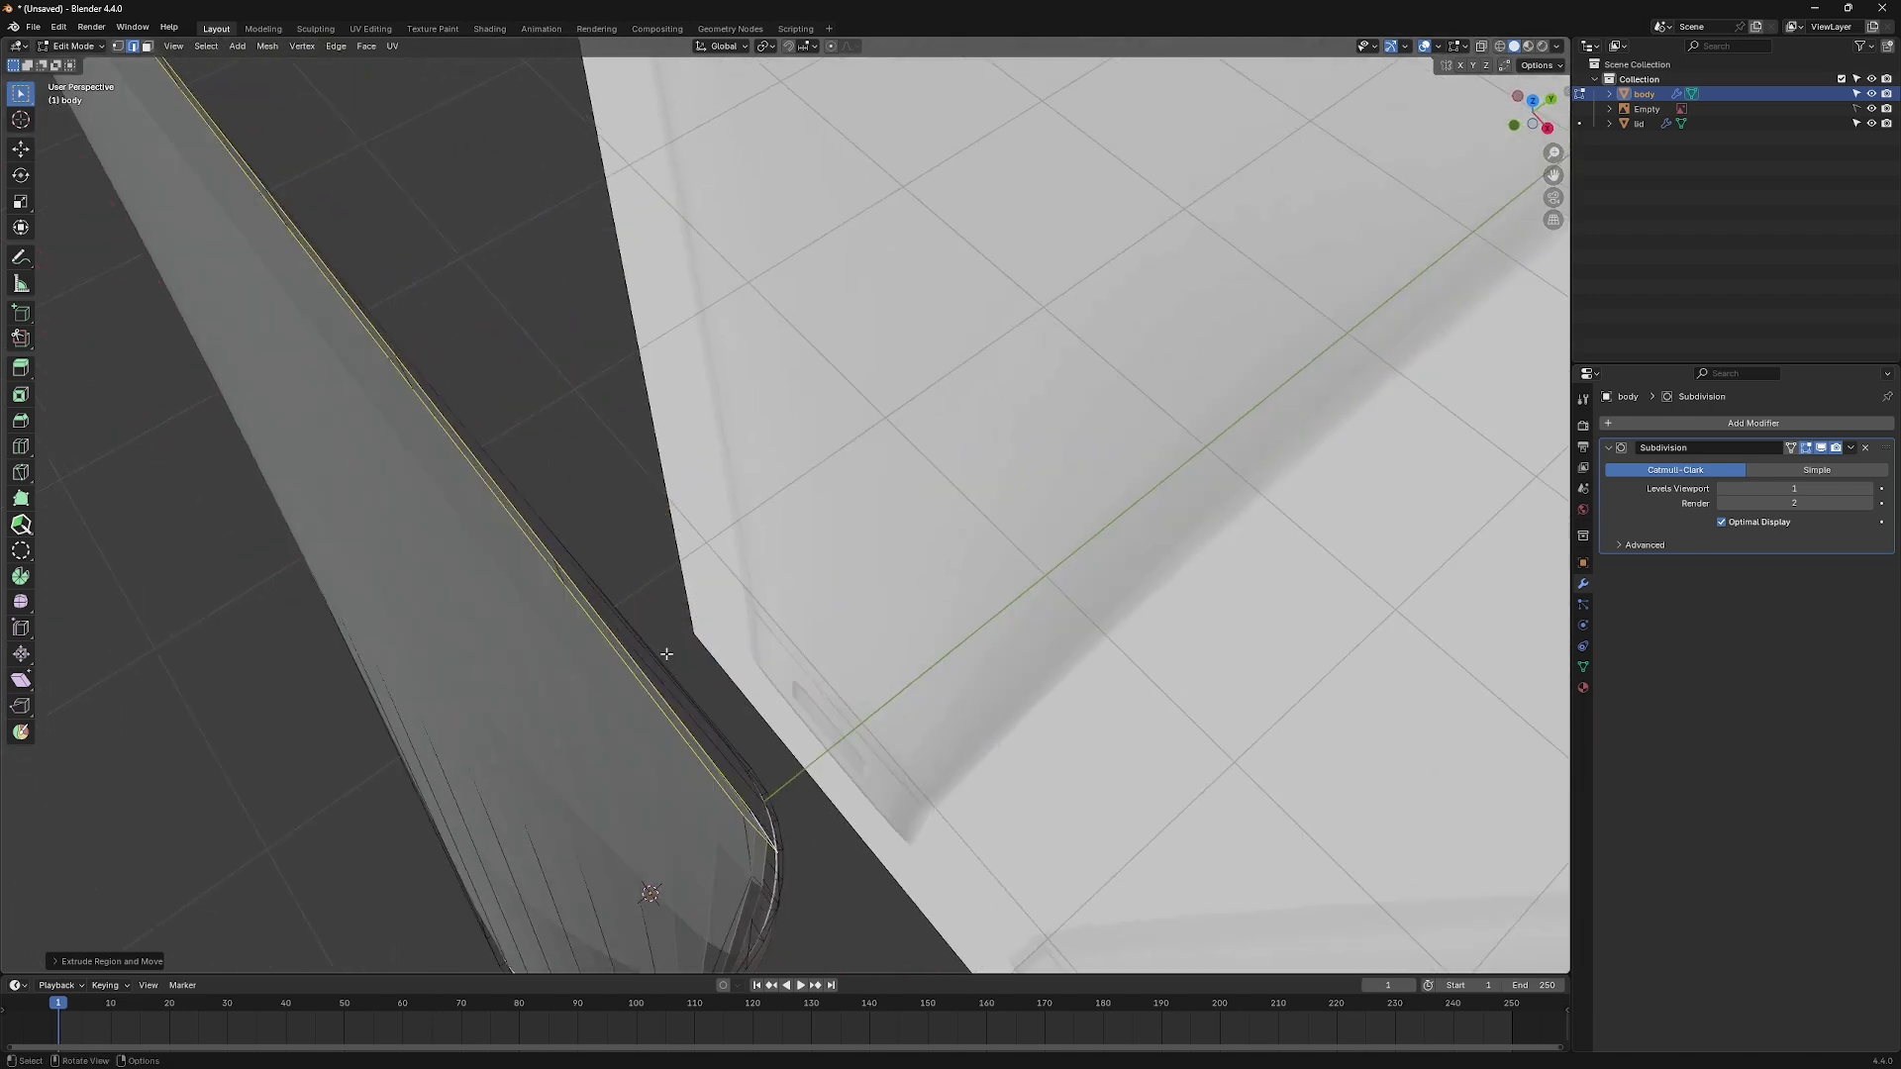
mouse_move(754, 817)
middle_down()
mouse_move(313, 207)
mouse_move(490, 535)
mouse_move(327, 593)
mouse_move(553, 655)
middle_up()
right_click(598, 662)
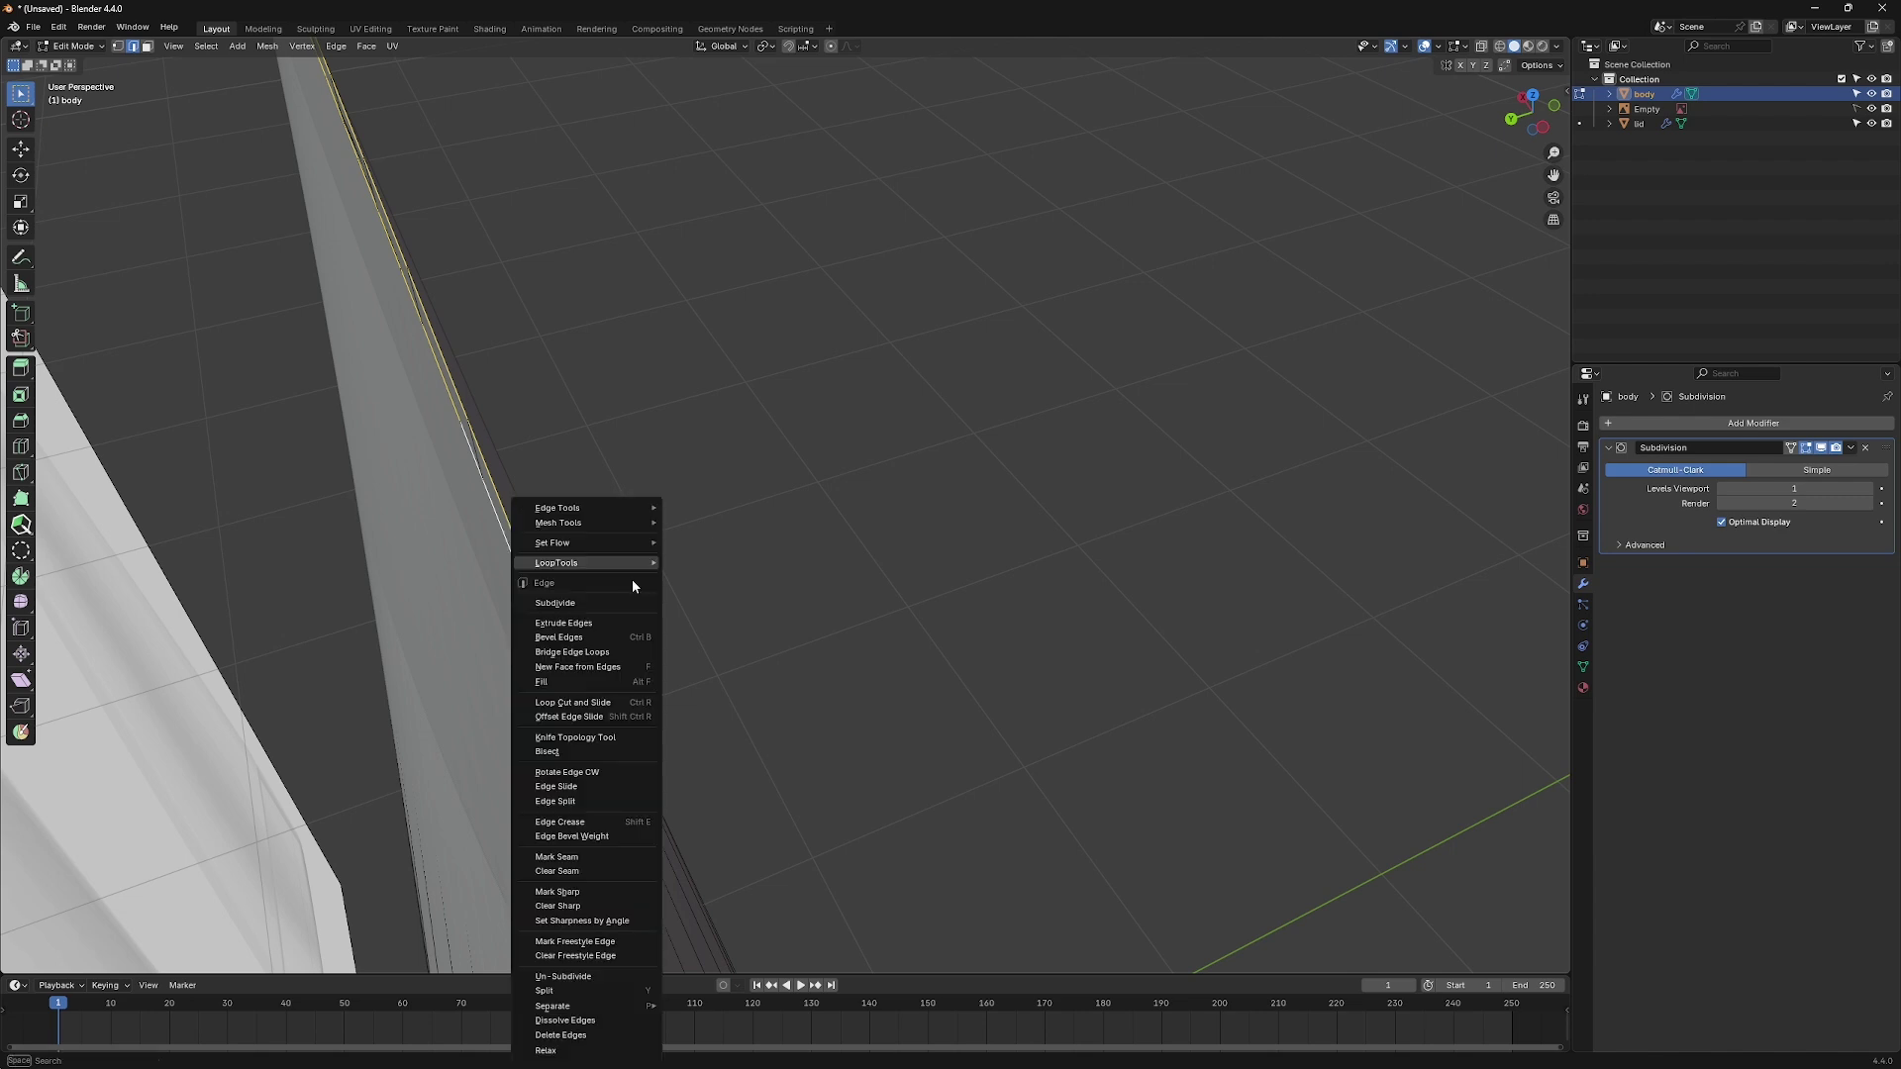
click(610, 653)
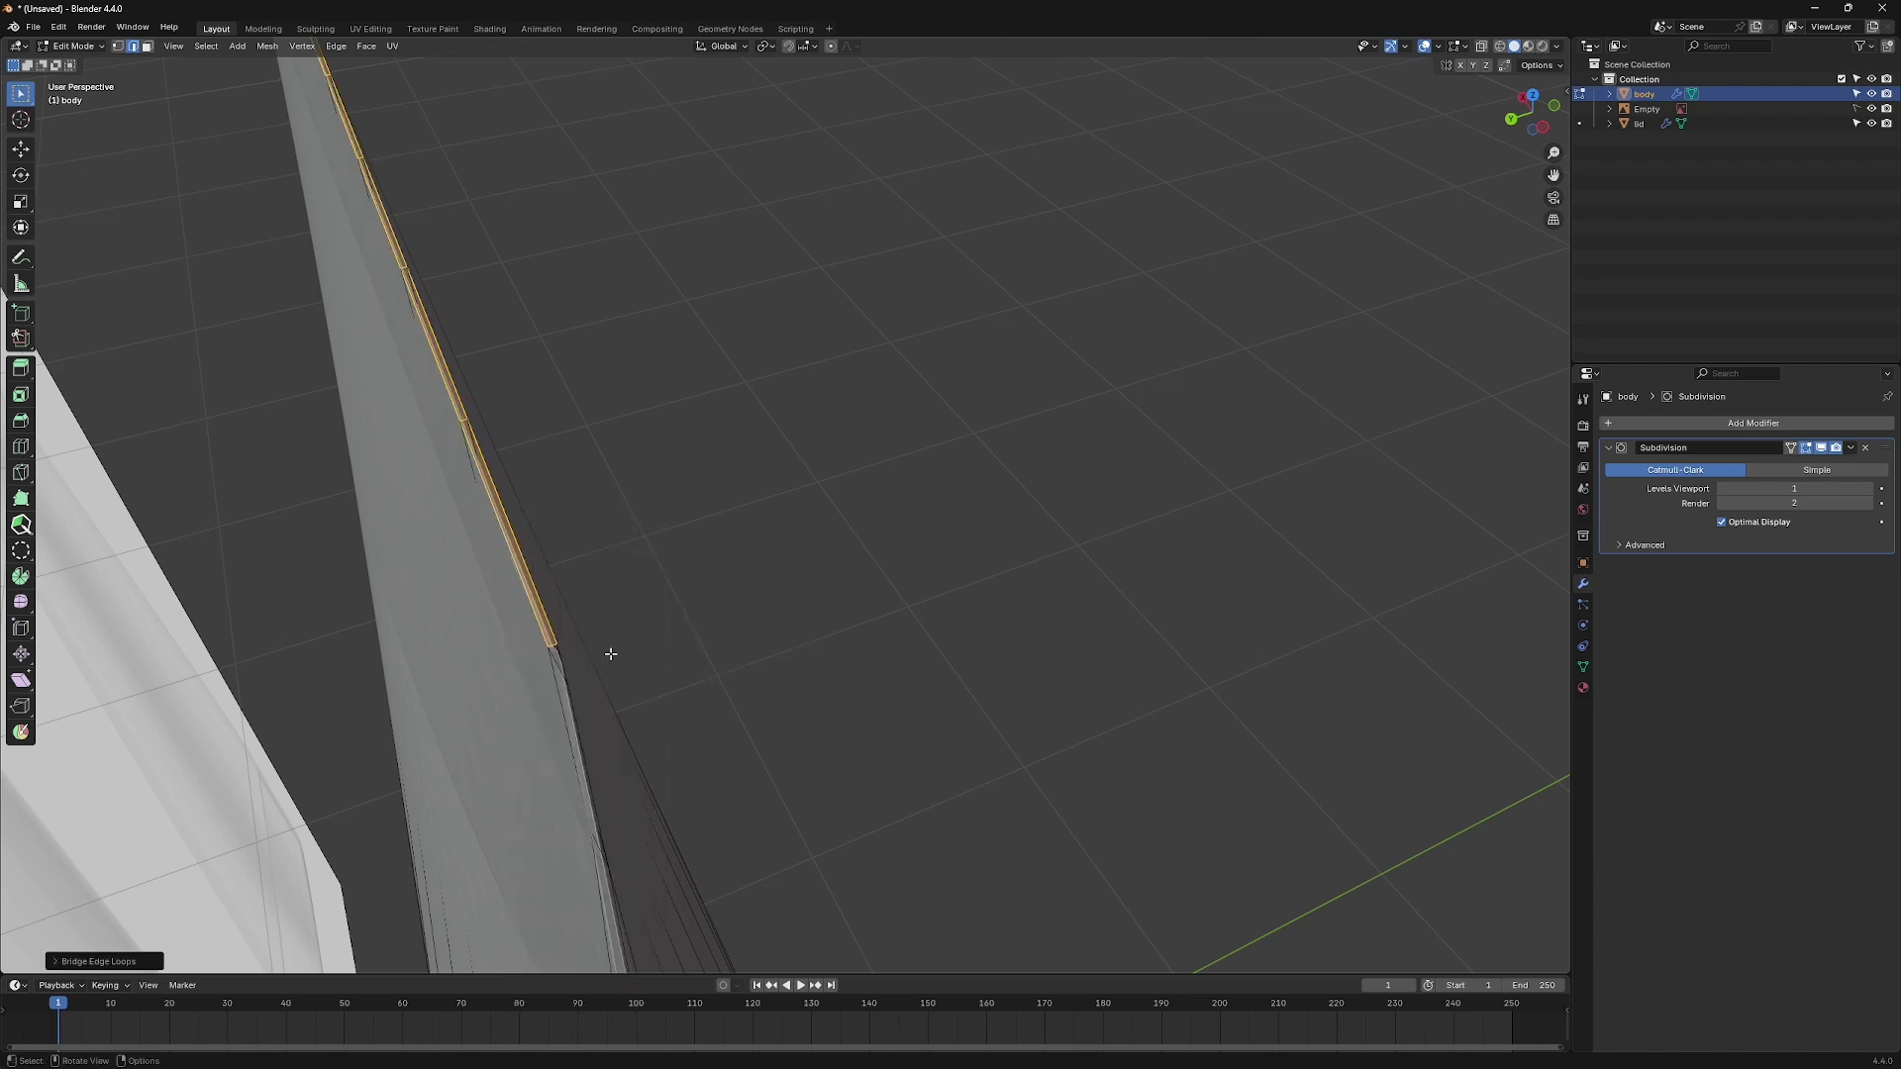
scroll(595, 625, up, 3)
mouse_move(478, 772)
middle_down()
mouse_move(728, 624)
mouse_move(772, 513)
mouse_move(765, 357)
mouse_move(615, 538)
mouse_move(638, 669)
mouse_move(750, 636)
middle_up()
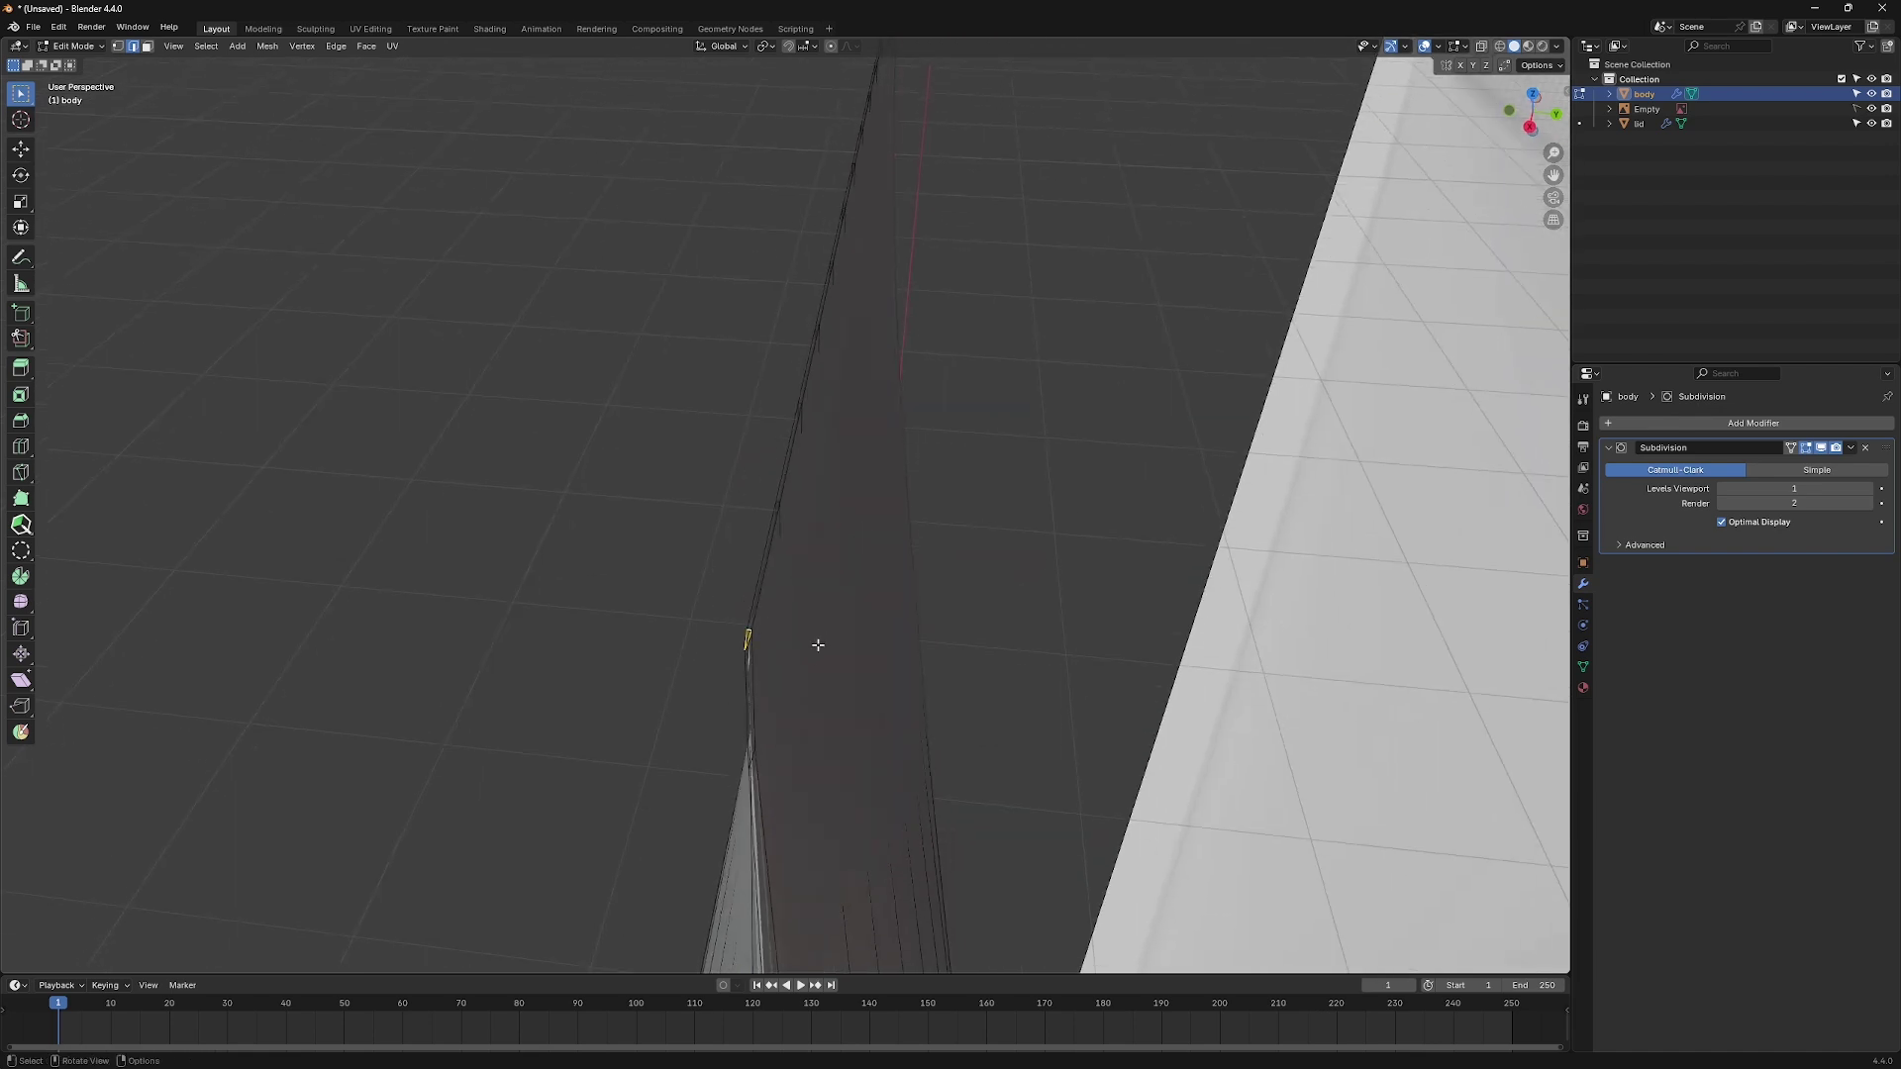
middle_drag(818, 644, 642, 460)
Add a support edge loop just below the tube's sealed top.
key(ctrl+r)
click(362, 435)
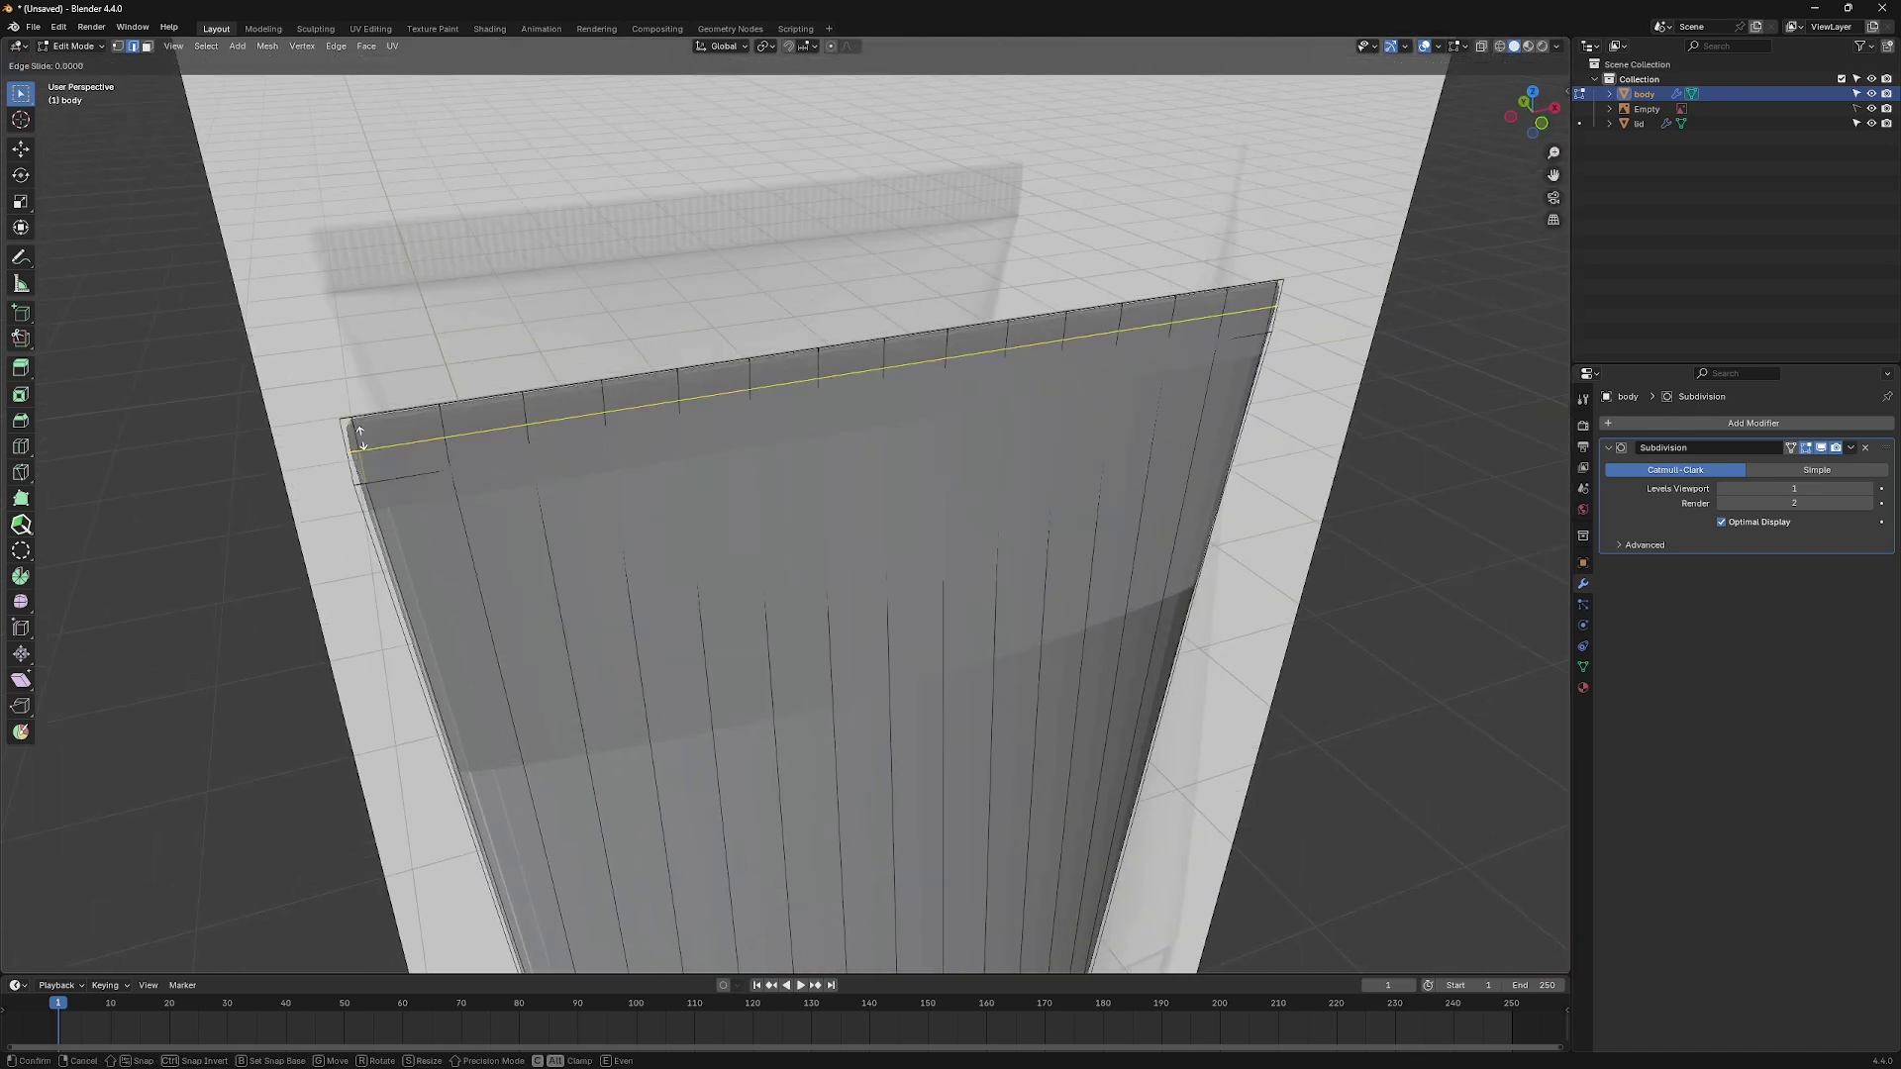
click(364, 465)
middle_drag(594, 521, 866, 588)
scroll(866, 589, down, 4)
Shade the tube body smooth in Object Mode and return to front view.
key(Tab)
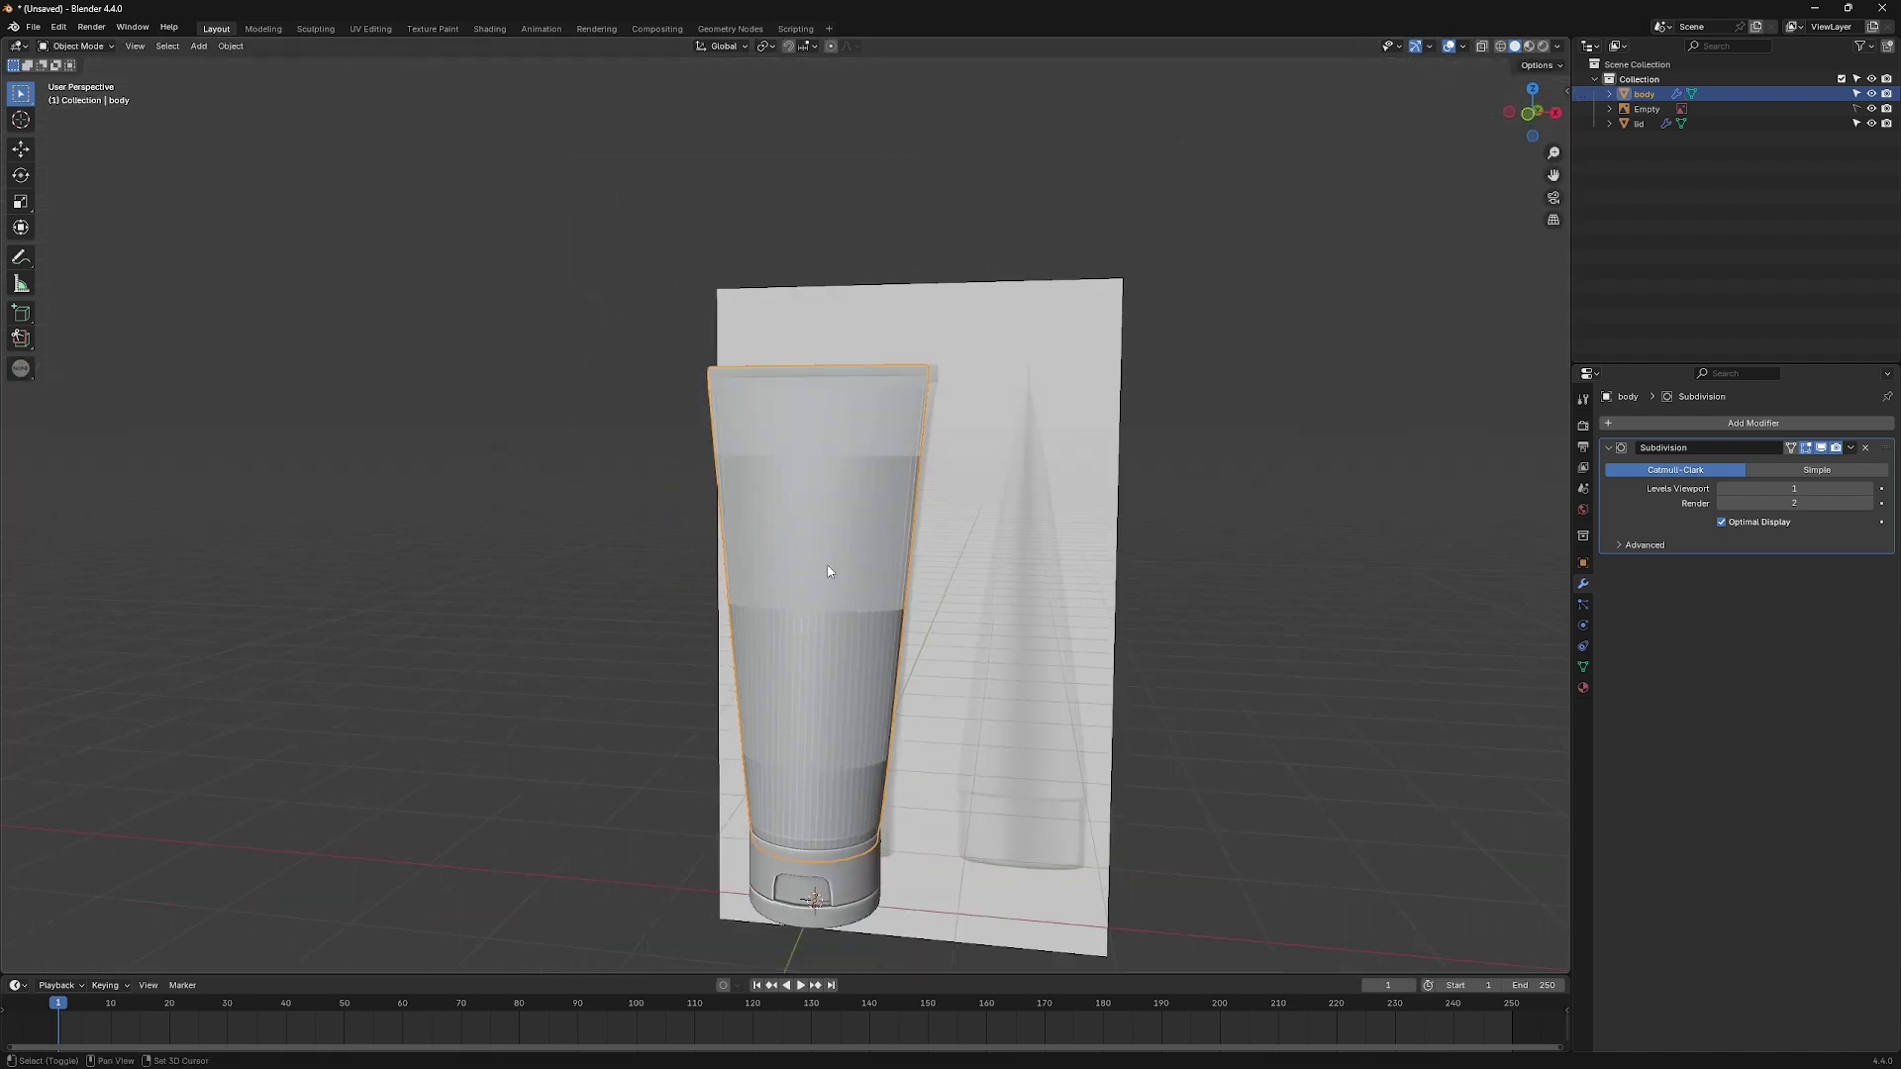
right_click(814, 582)
click(797, 586)
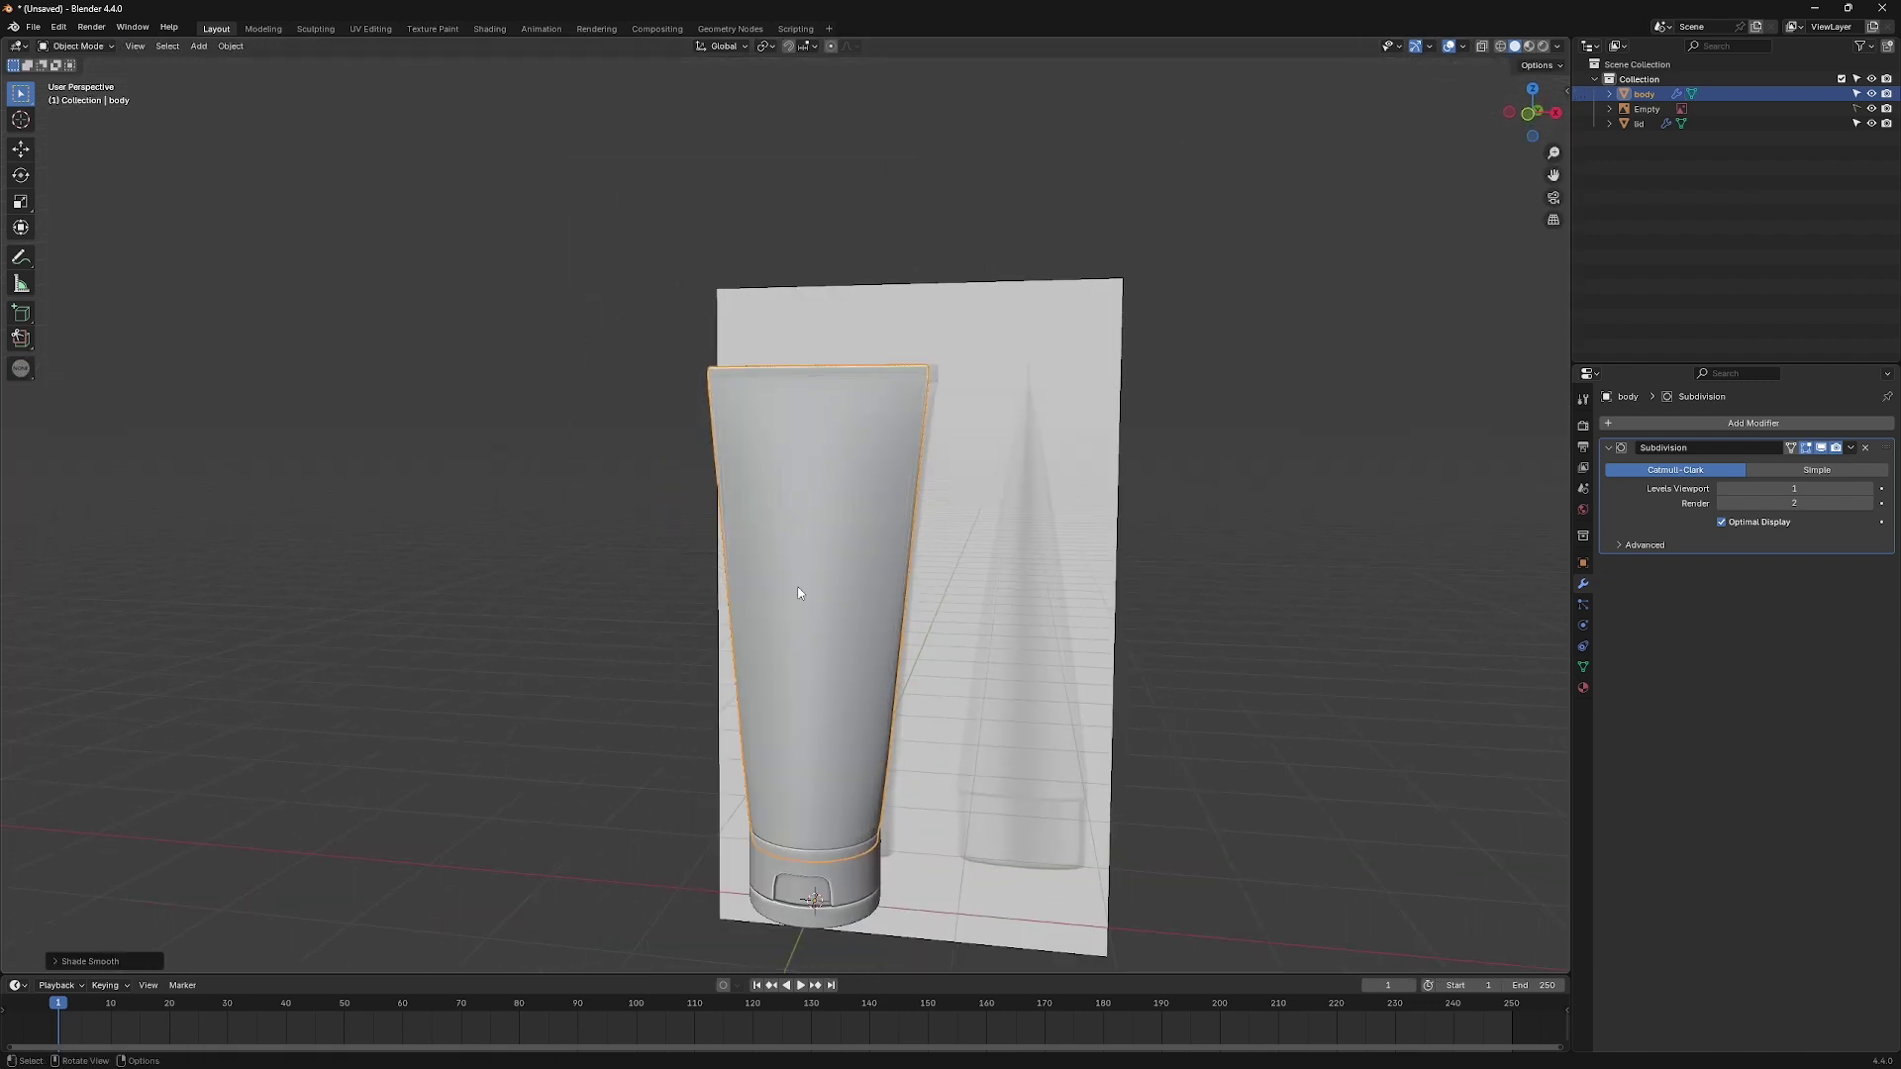
mouse_move(844, 694)
middle_down()
mouse_move(696, 658)
mouse_move(702, 680)
mouse_move(966, 669)
mouse_move(772, 352)
middle_up()
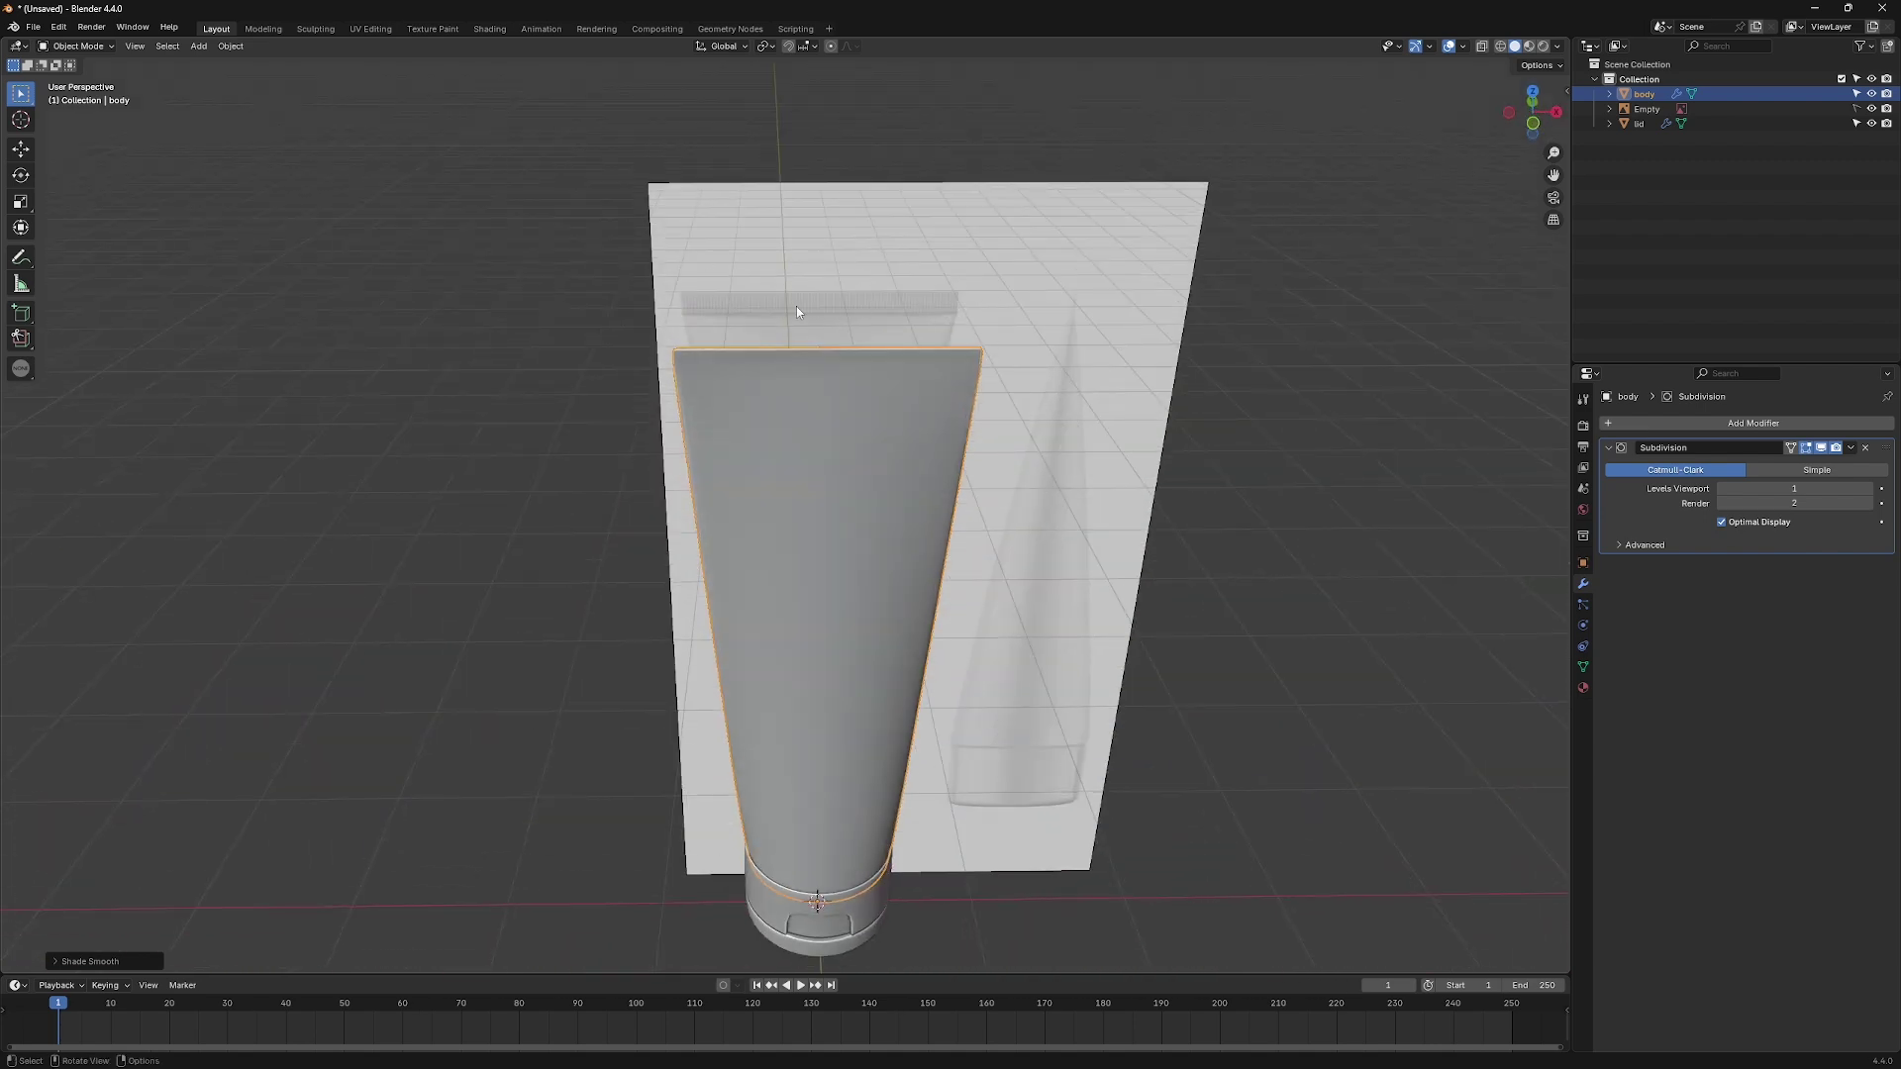
key(KP_1)
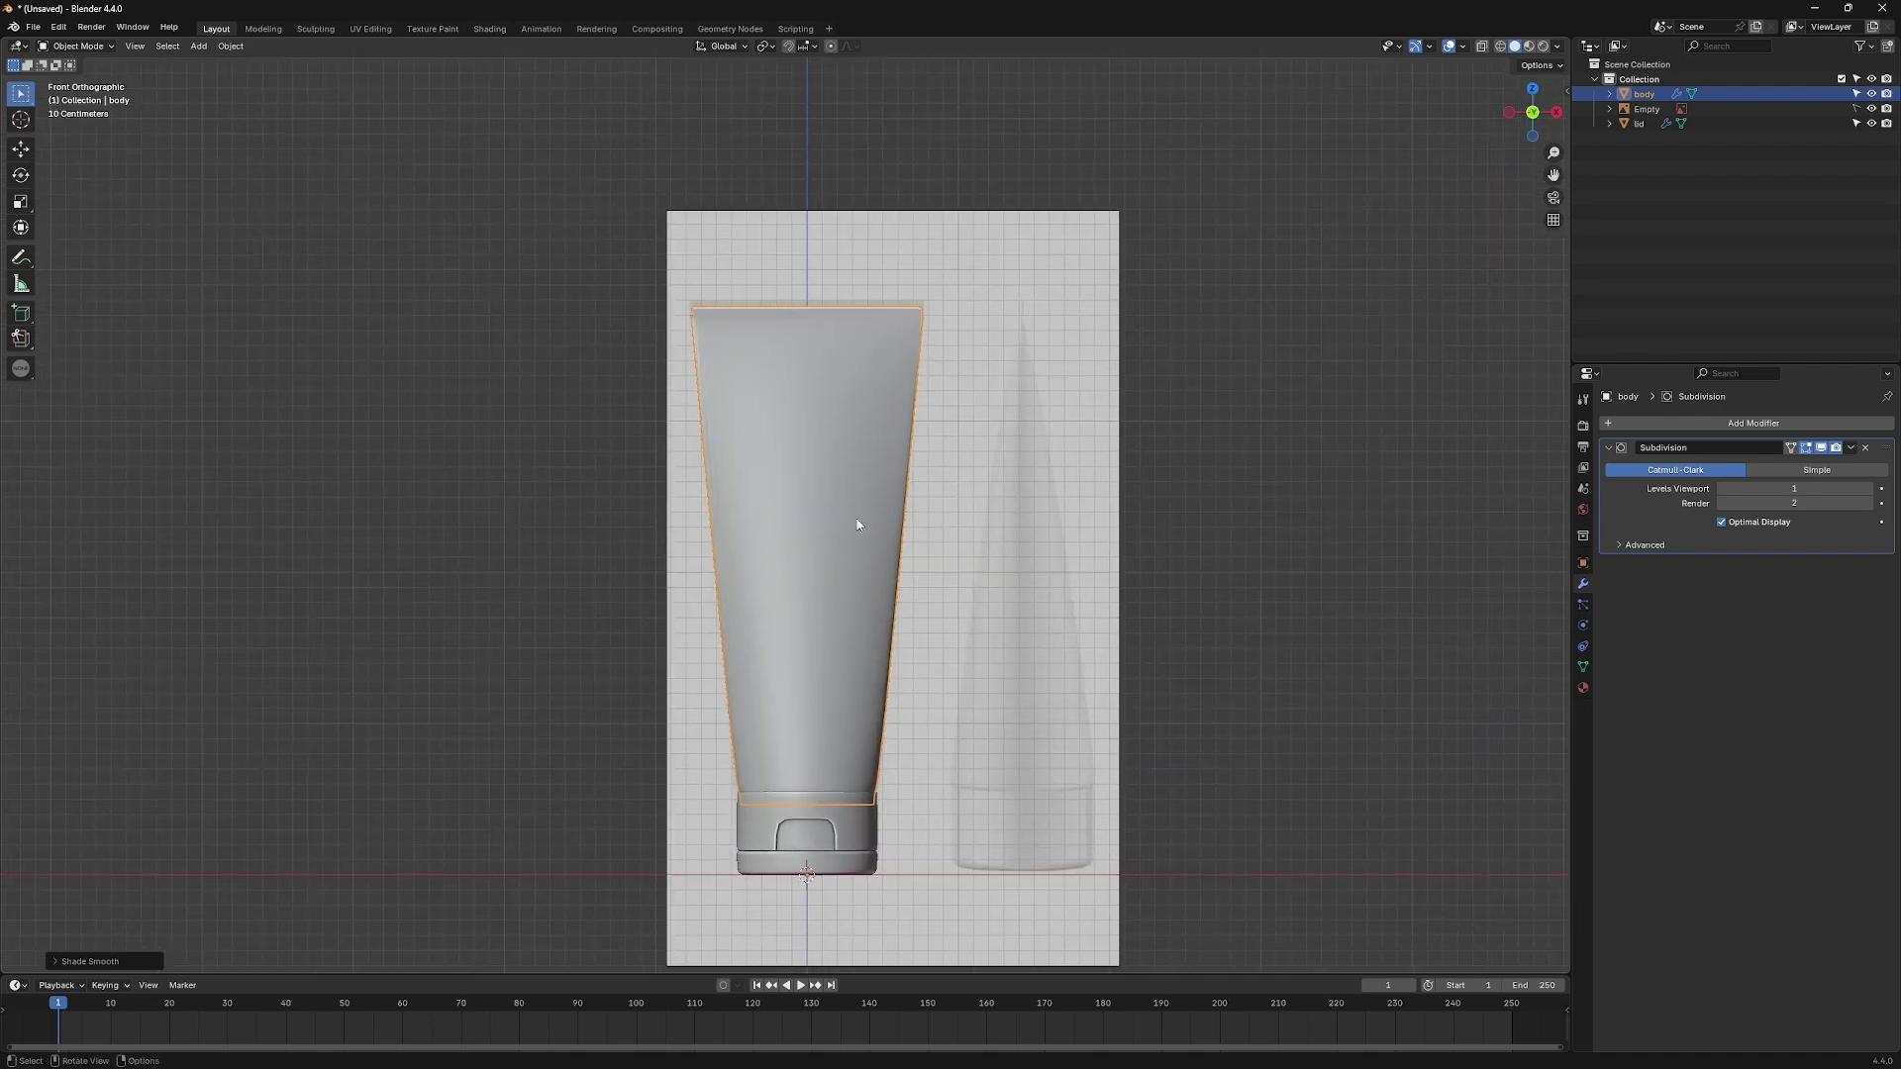
Add a cube, move it up to the tube's top, and shrink it.
key(shift+a)
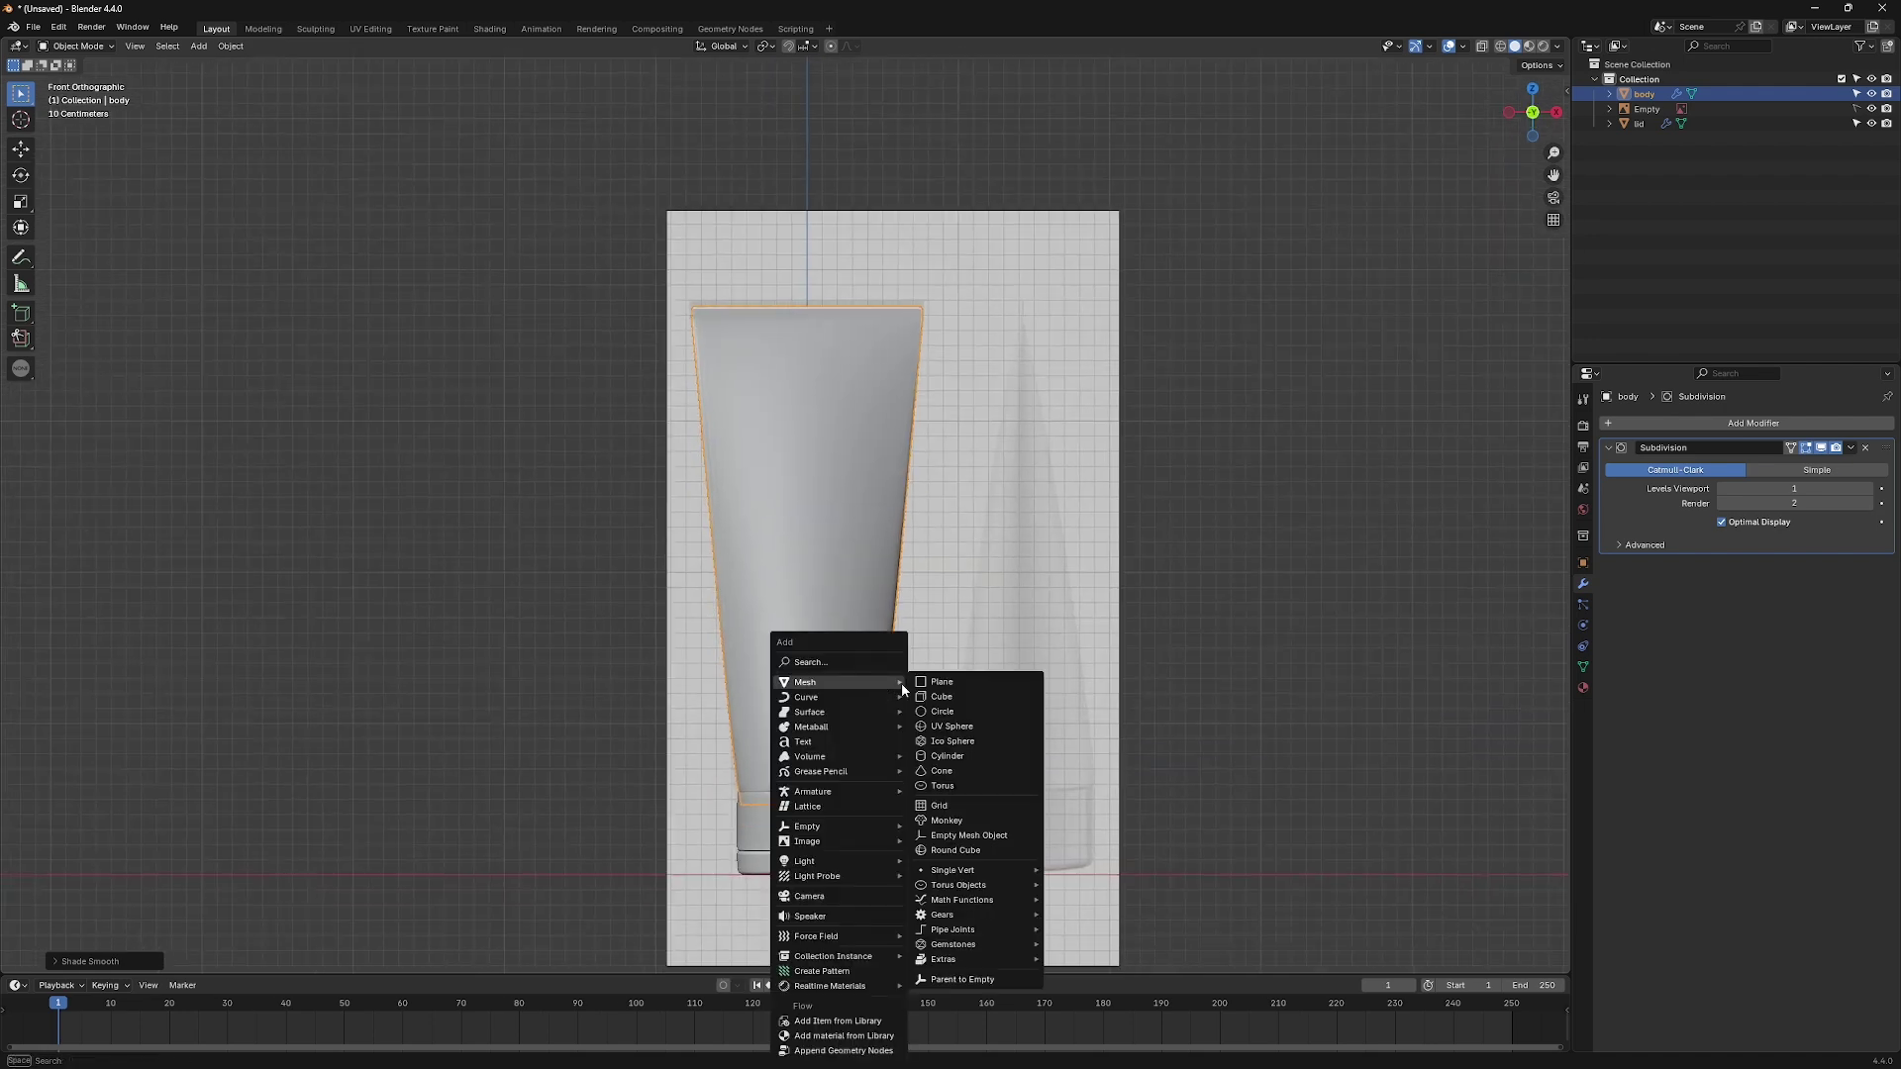
click(980, 682)
key(g)
key(z)
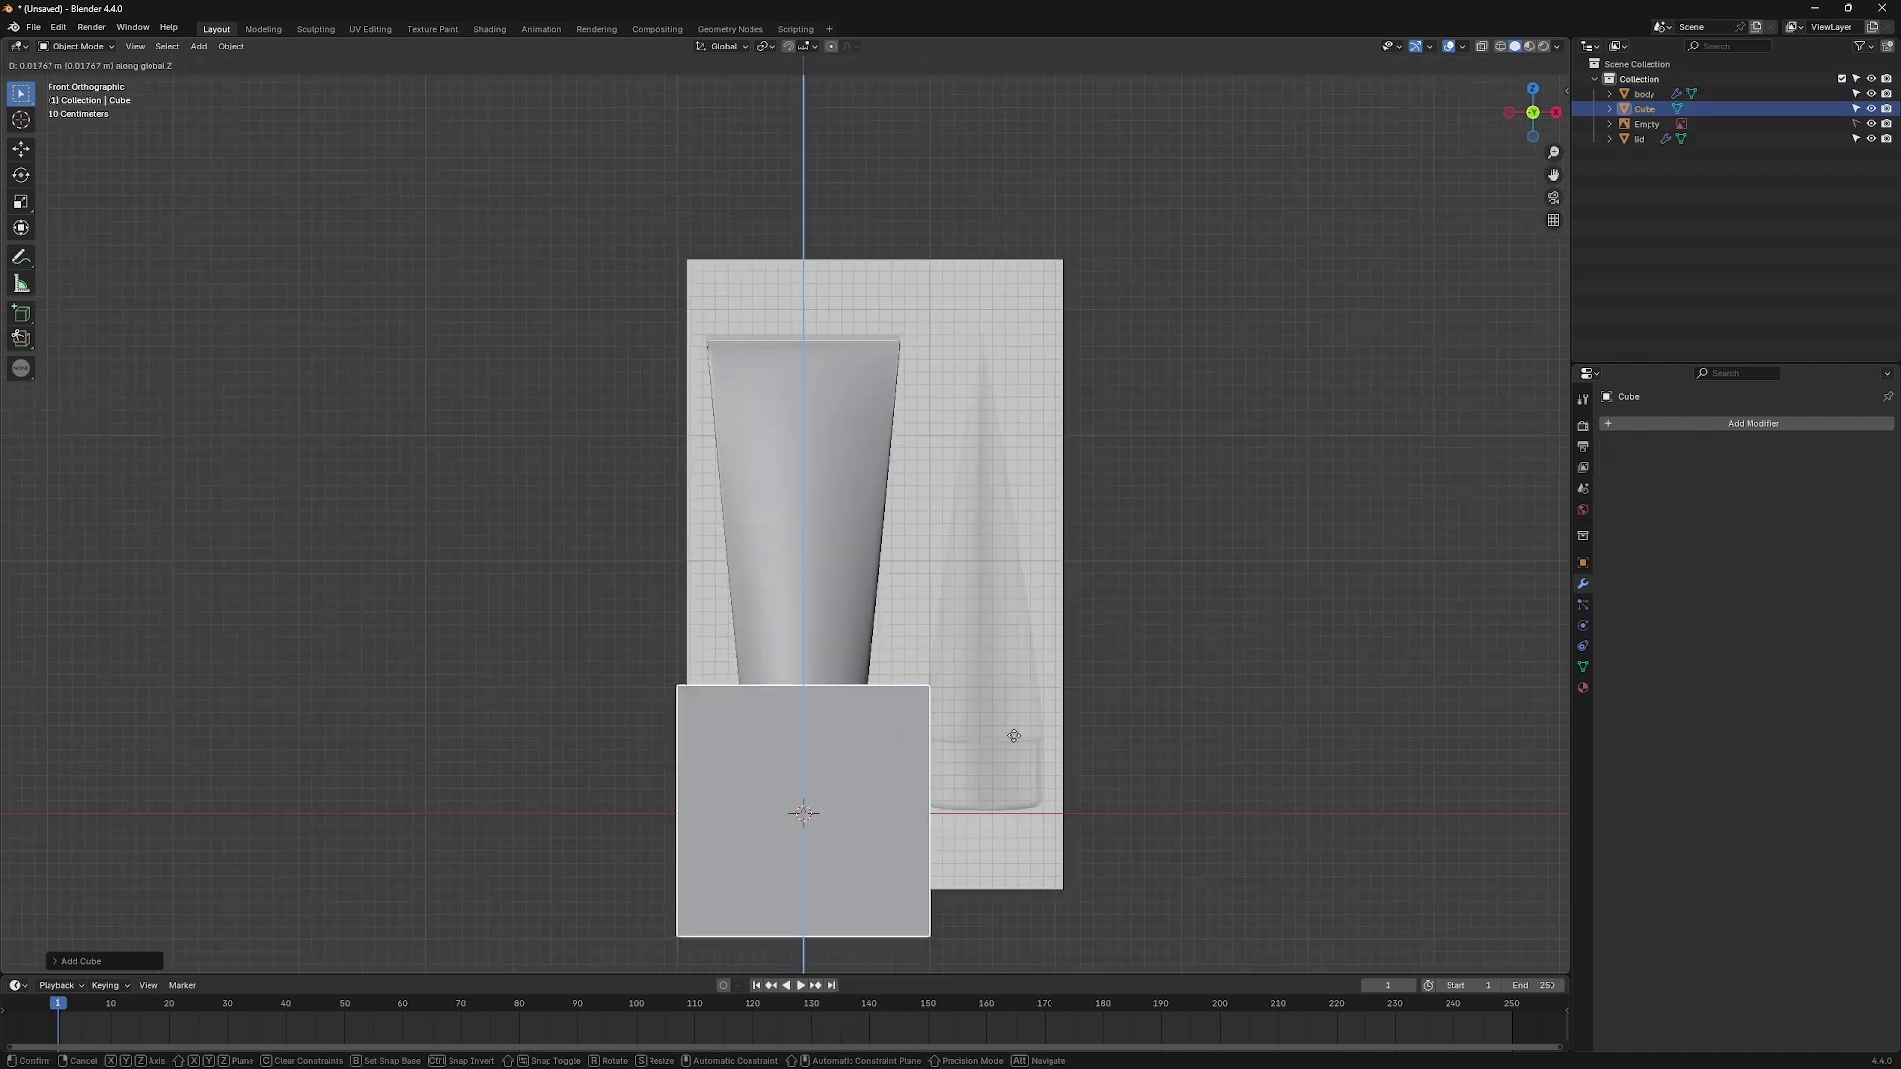
click(1201, 688)
key(s)
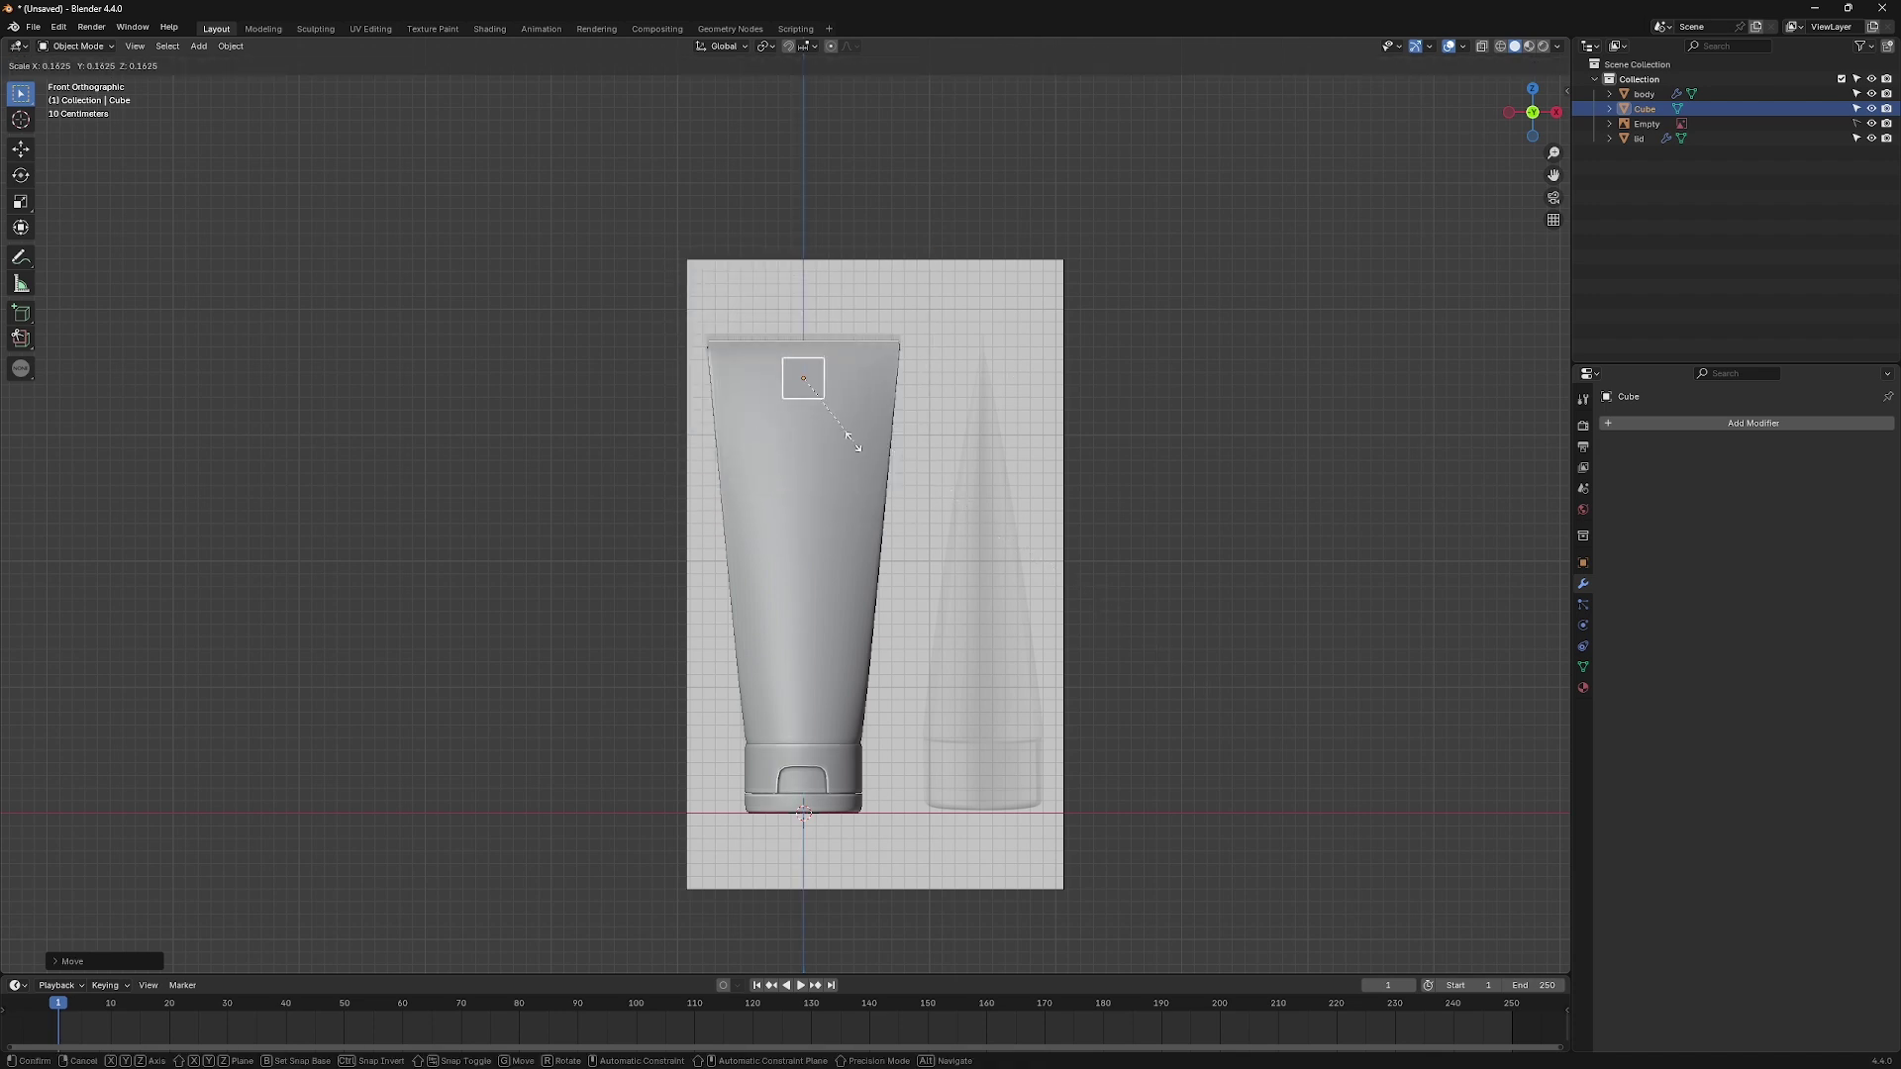
click(1128, 640)
scroll(838, 646, up, 5)
Raise the cube above the tube top, shrink it further, and thin it along Y.
key(g)
key(z)
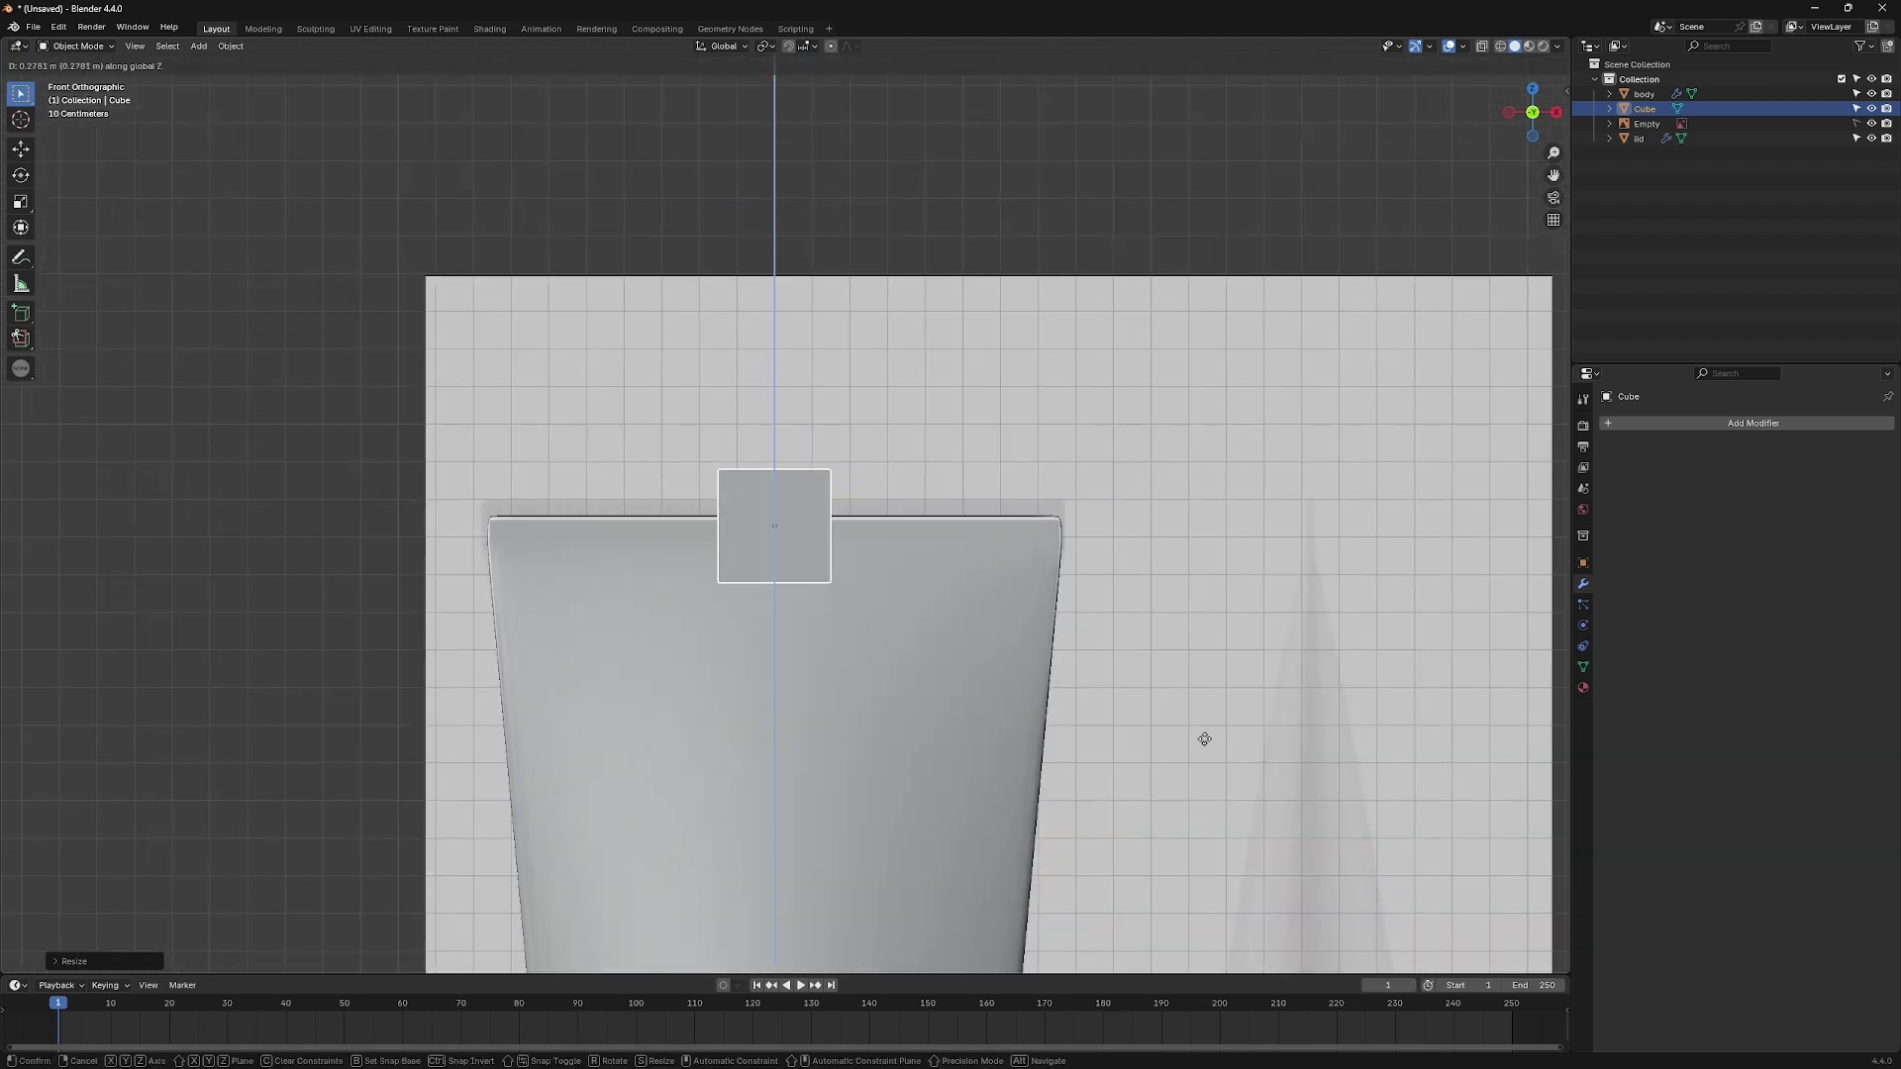
click(1189, 712)
middle_drag(1078, 735, 942, 761)
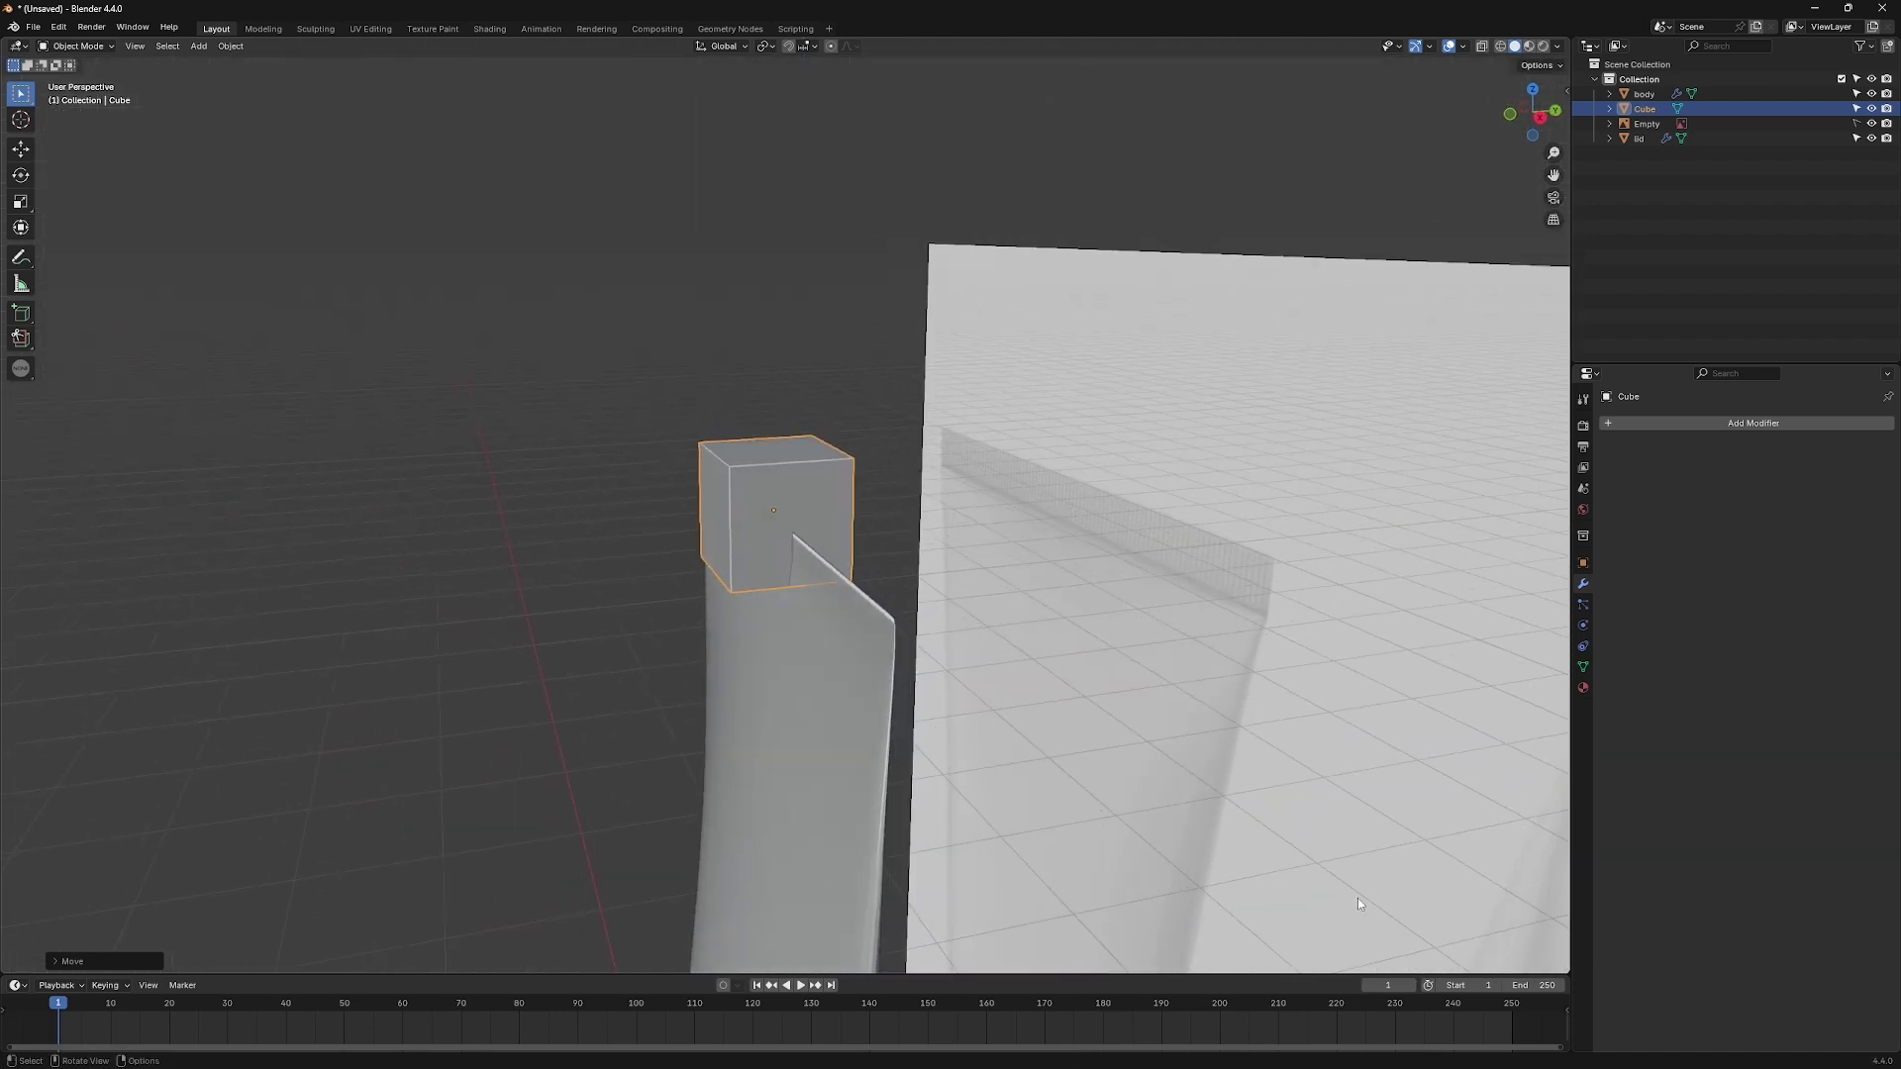
key(s)
click(1342, 822)
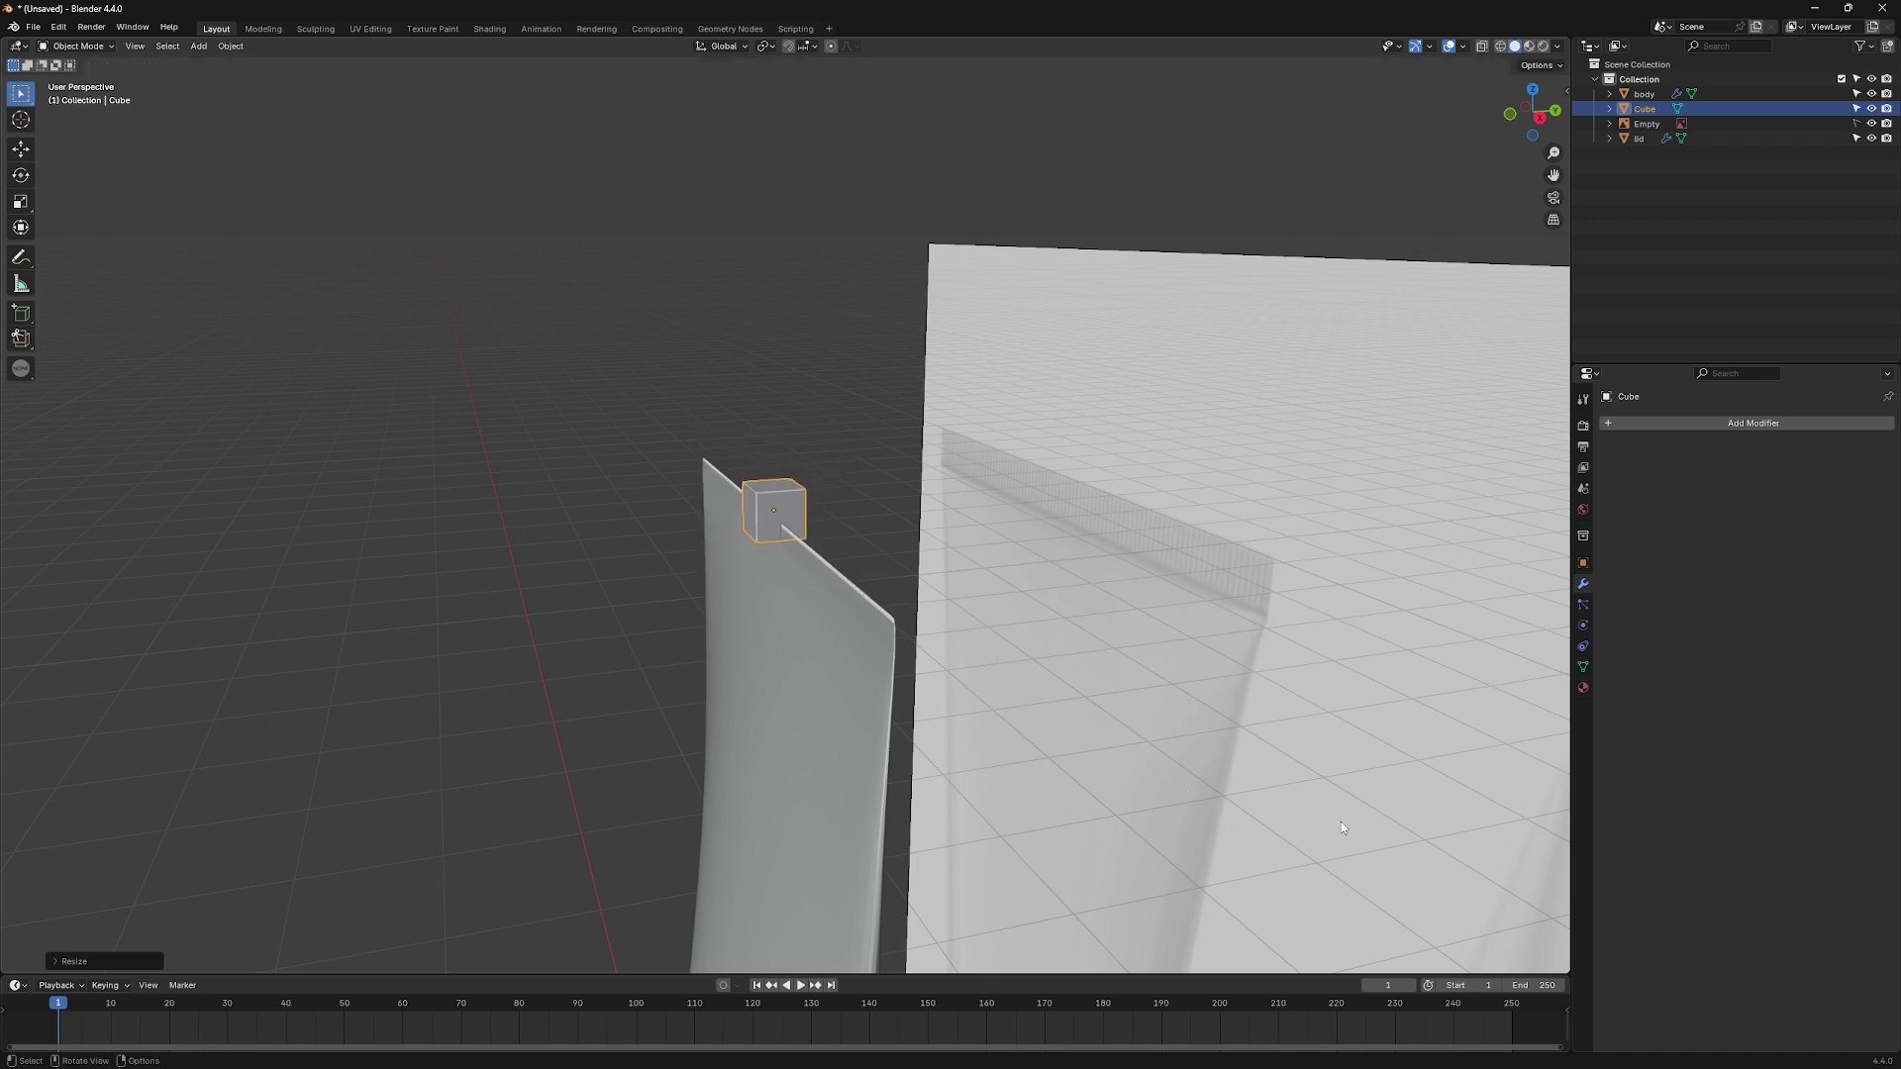
key(s)
key(y)
click(907, 592)
In X-ray front view, flatten the cube in Z and stretch it along X across the tube top.
key(KP_1)
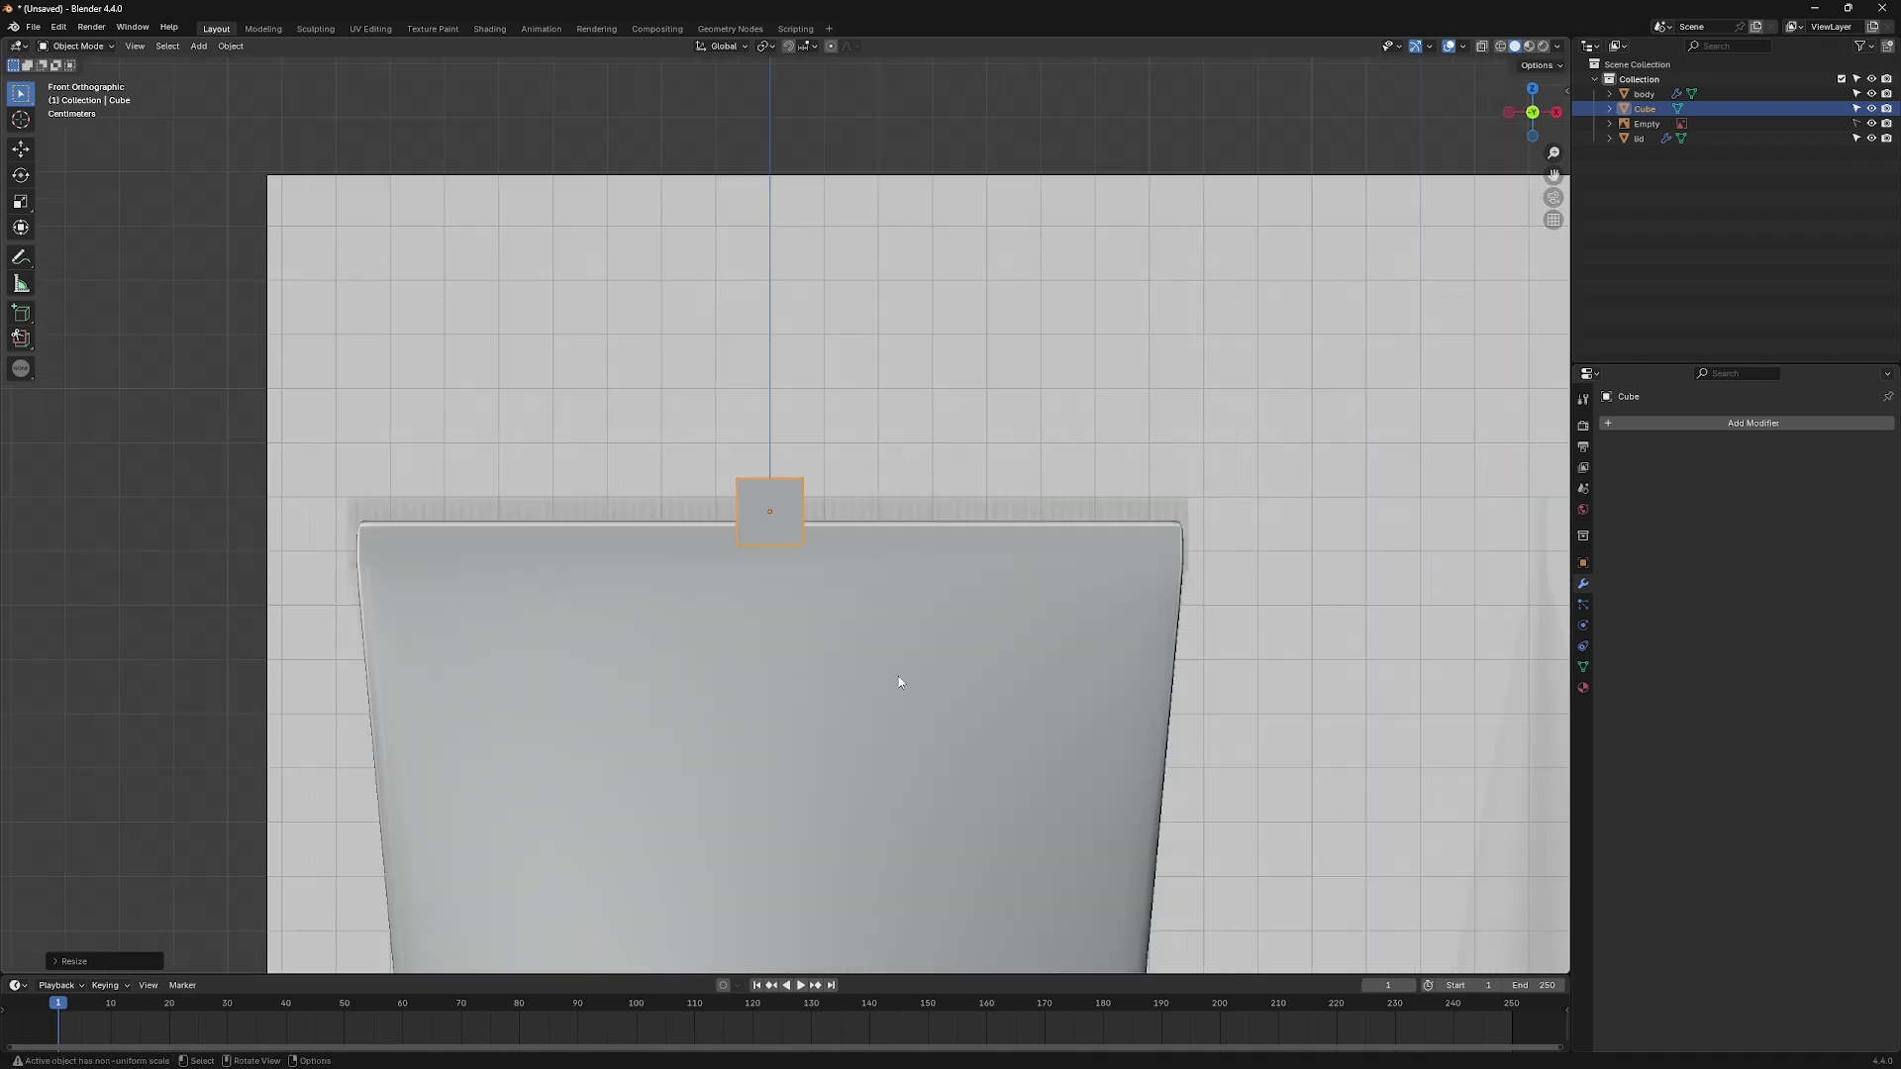
key(alt+z)
scroll(1261, 807, up, 2)
key(s)
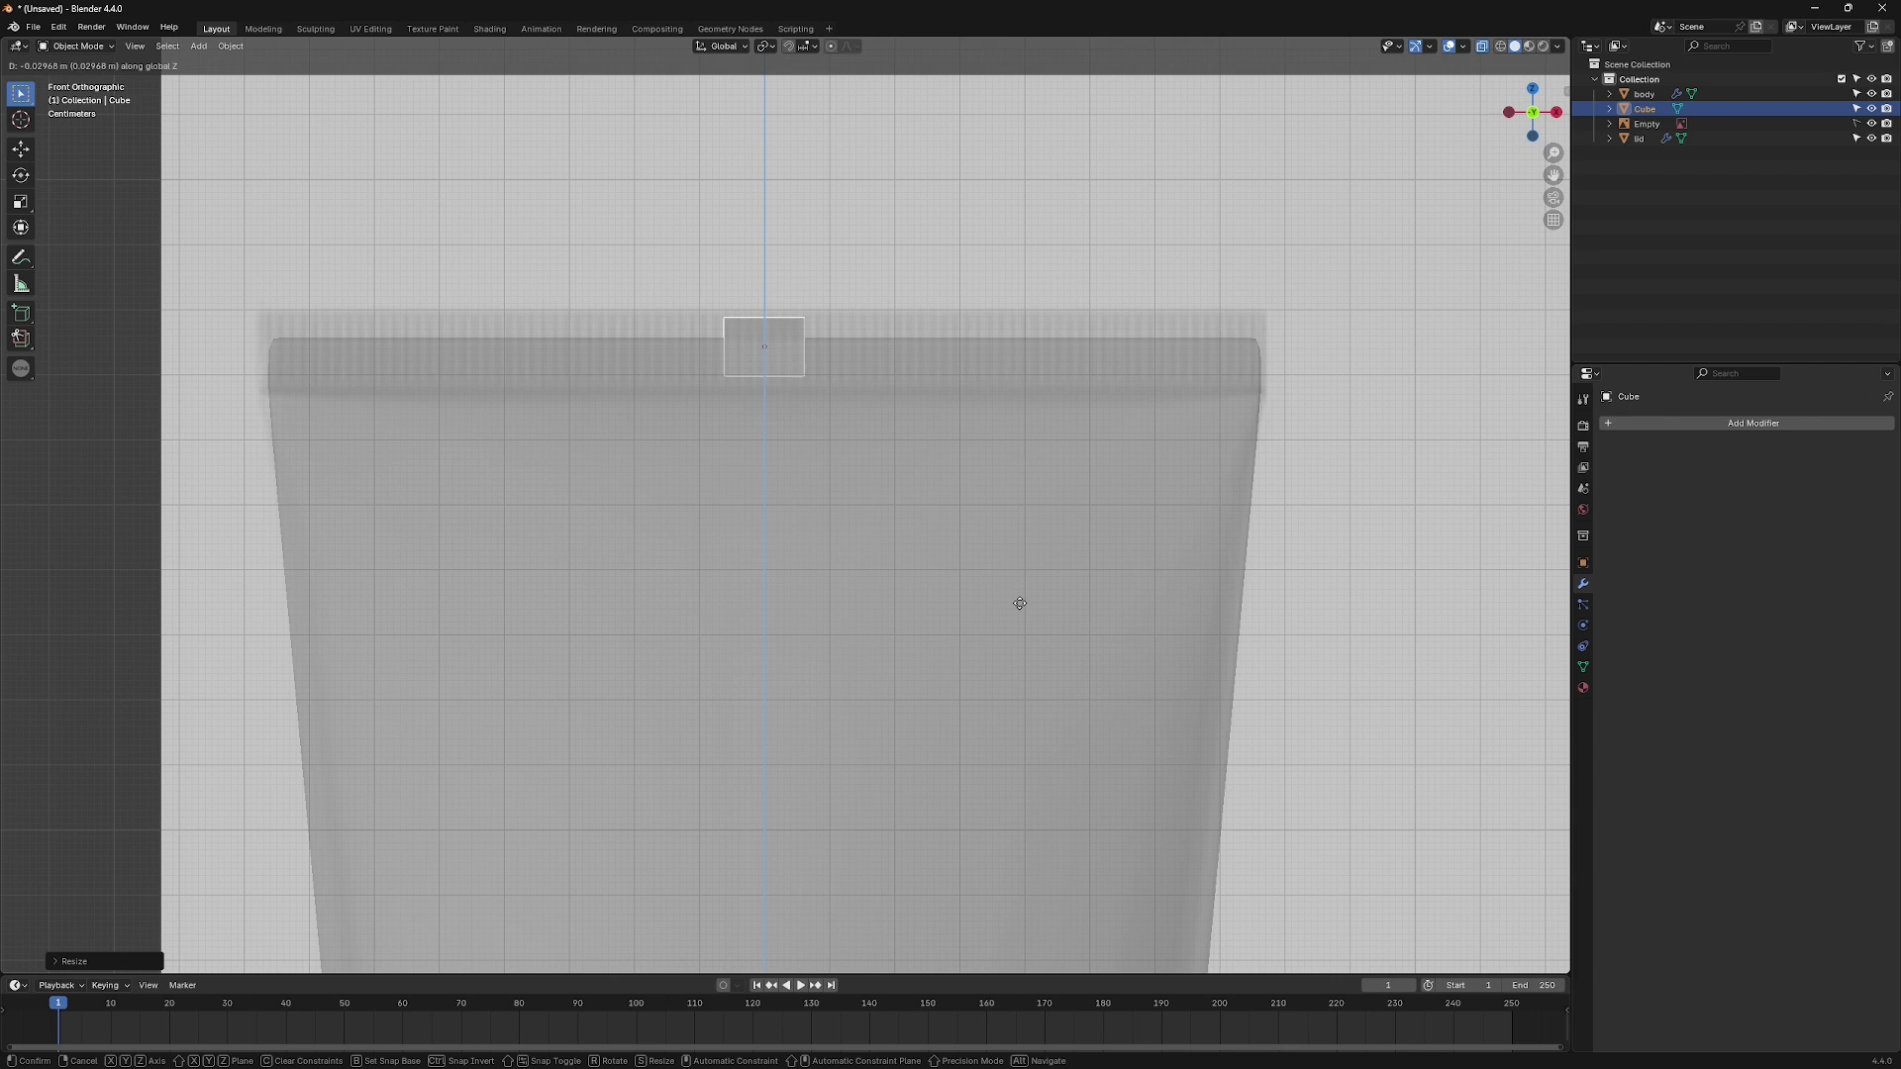
key(z)
click(1217, 636)
key(s)
key(x)
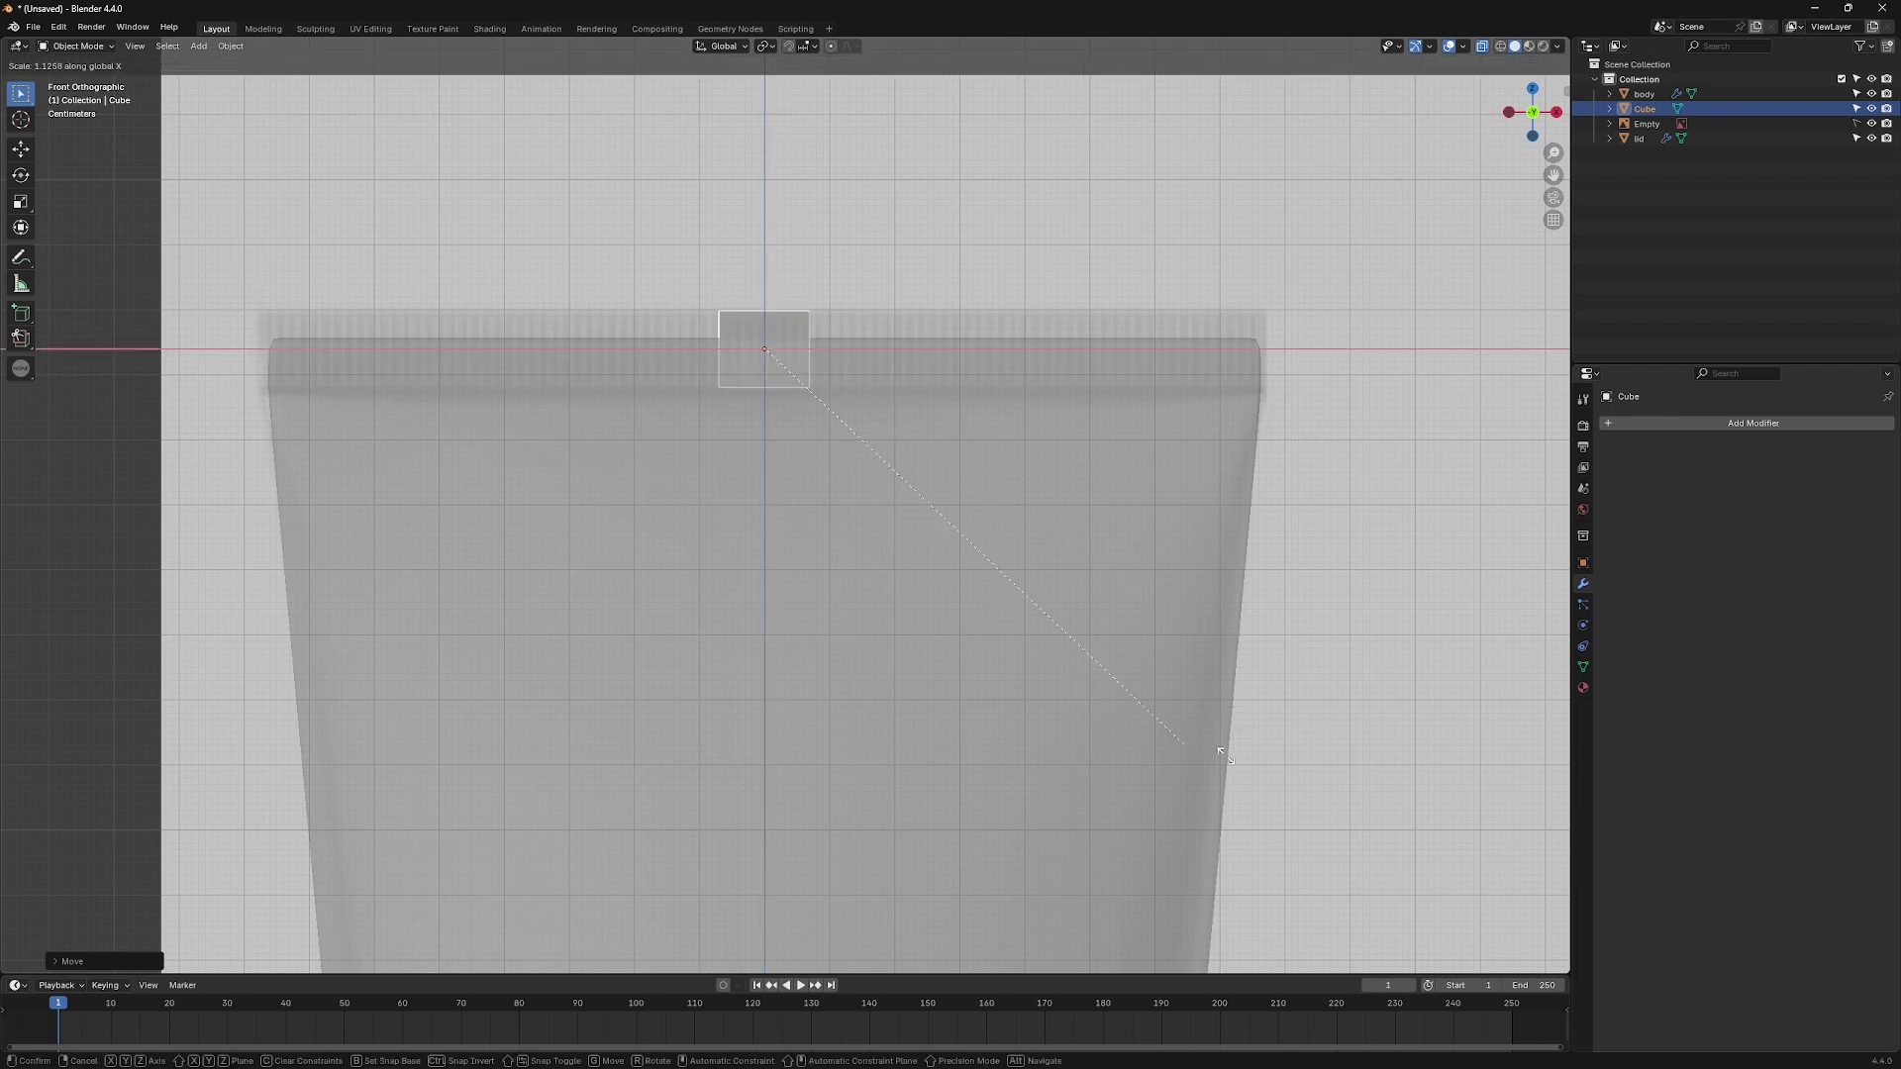
click(1381, 888)
key(alt+z)
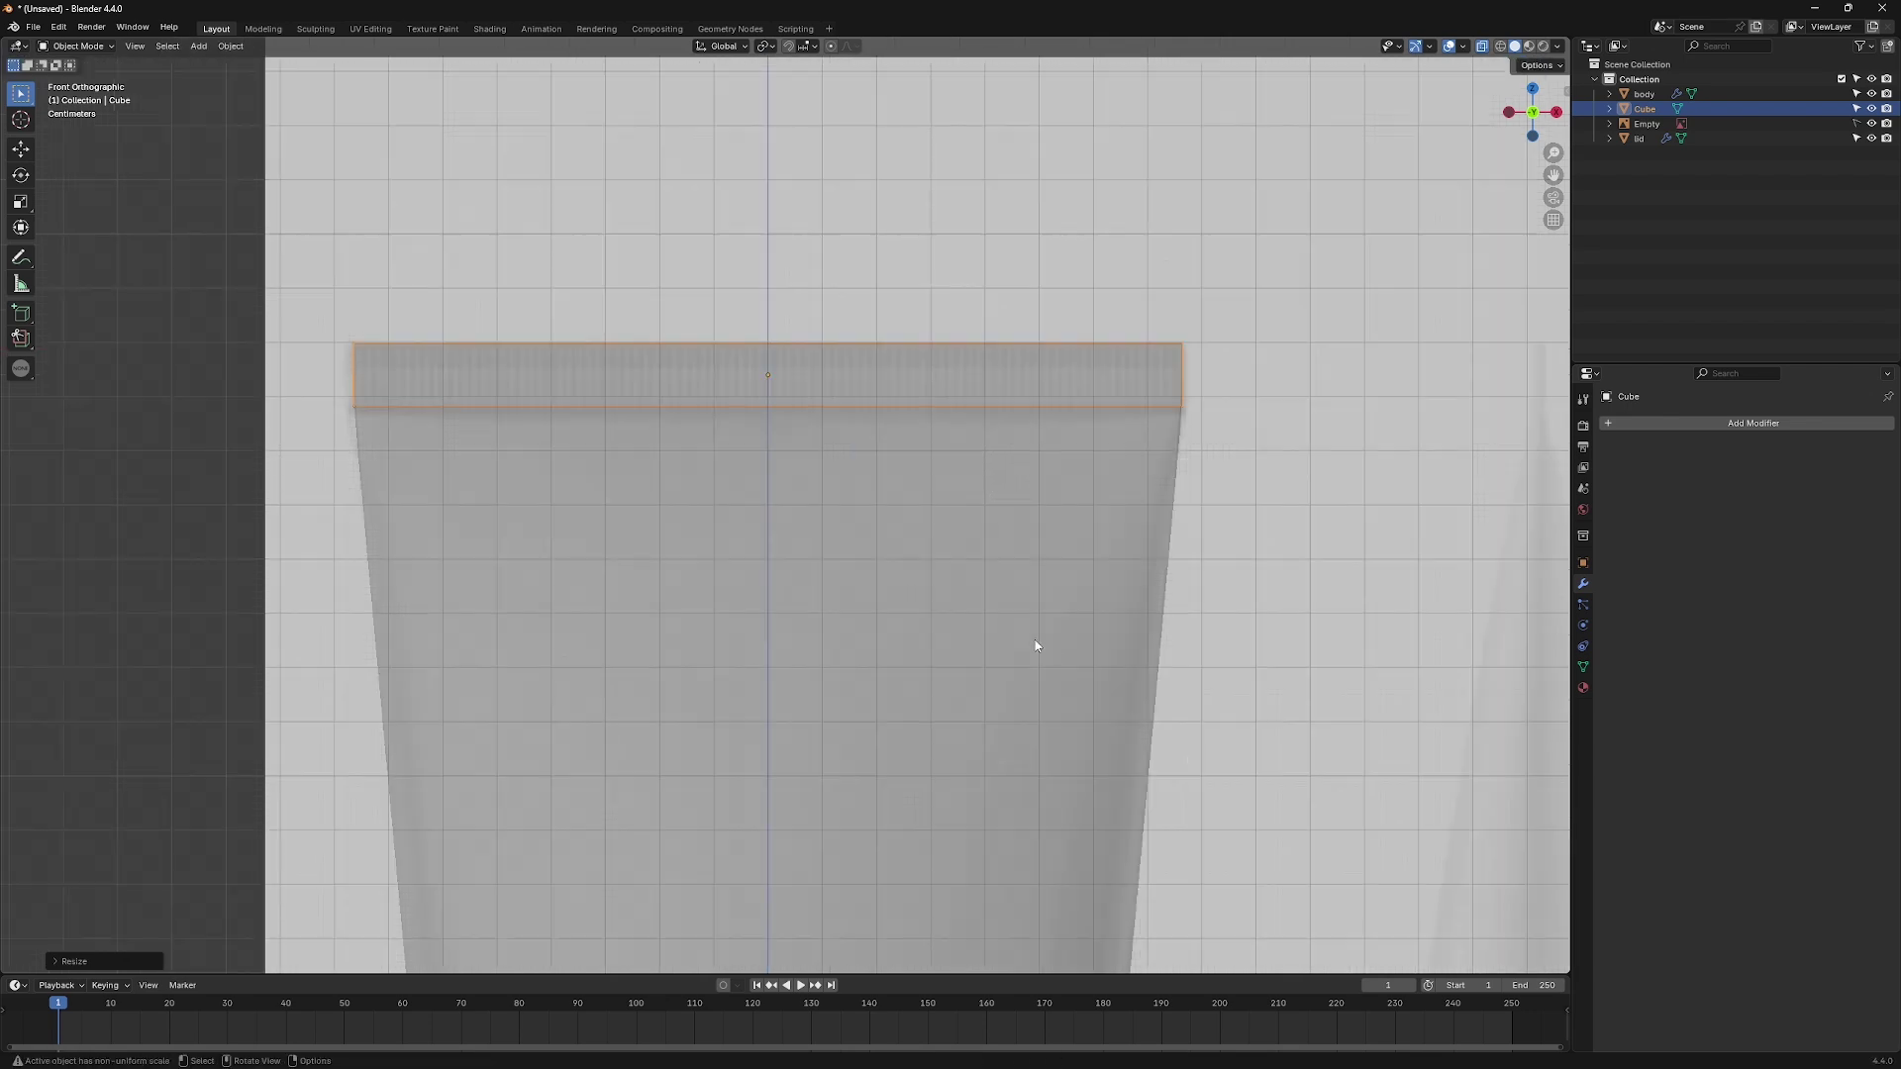
mouse_move(1035, 640)
middle_down()
mouse_move(950, 602)
mouse_move(1053, 621)
middle_up()
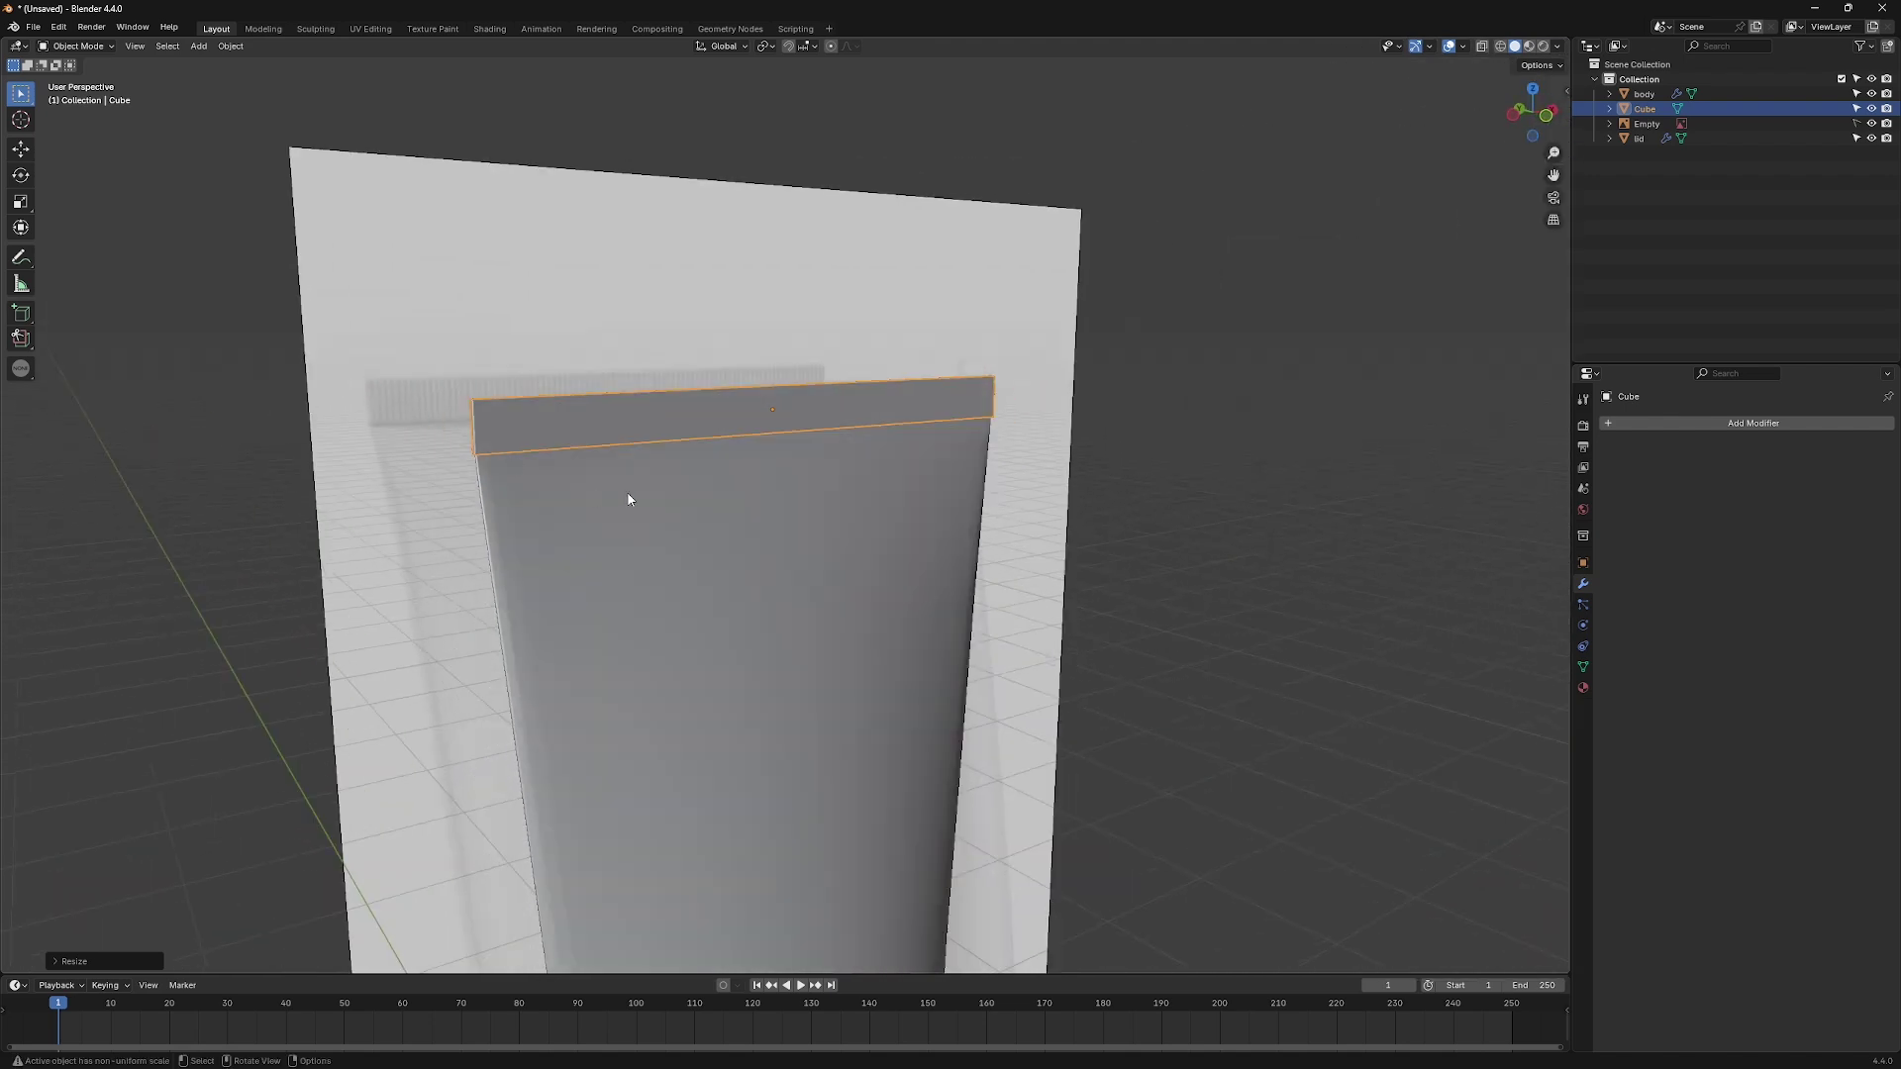
key(Tab)
Add 80 evenly spaced vertical loop cuts across the strip.
middle_drag(632, 501, 640, 447)
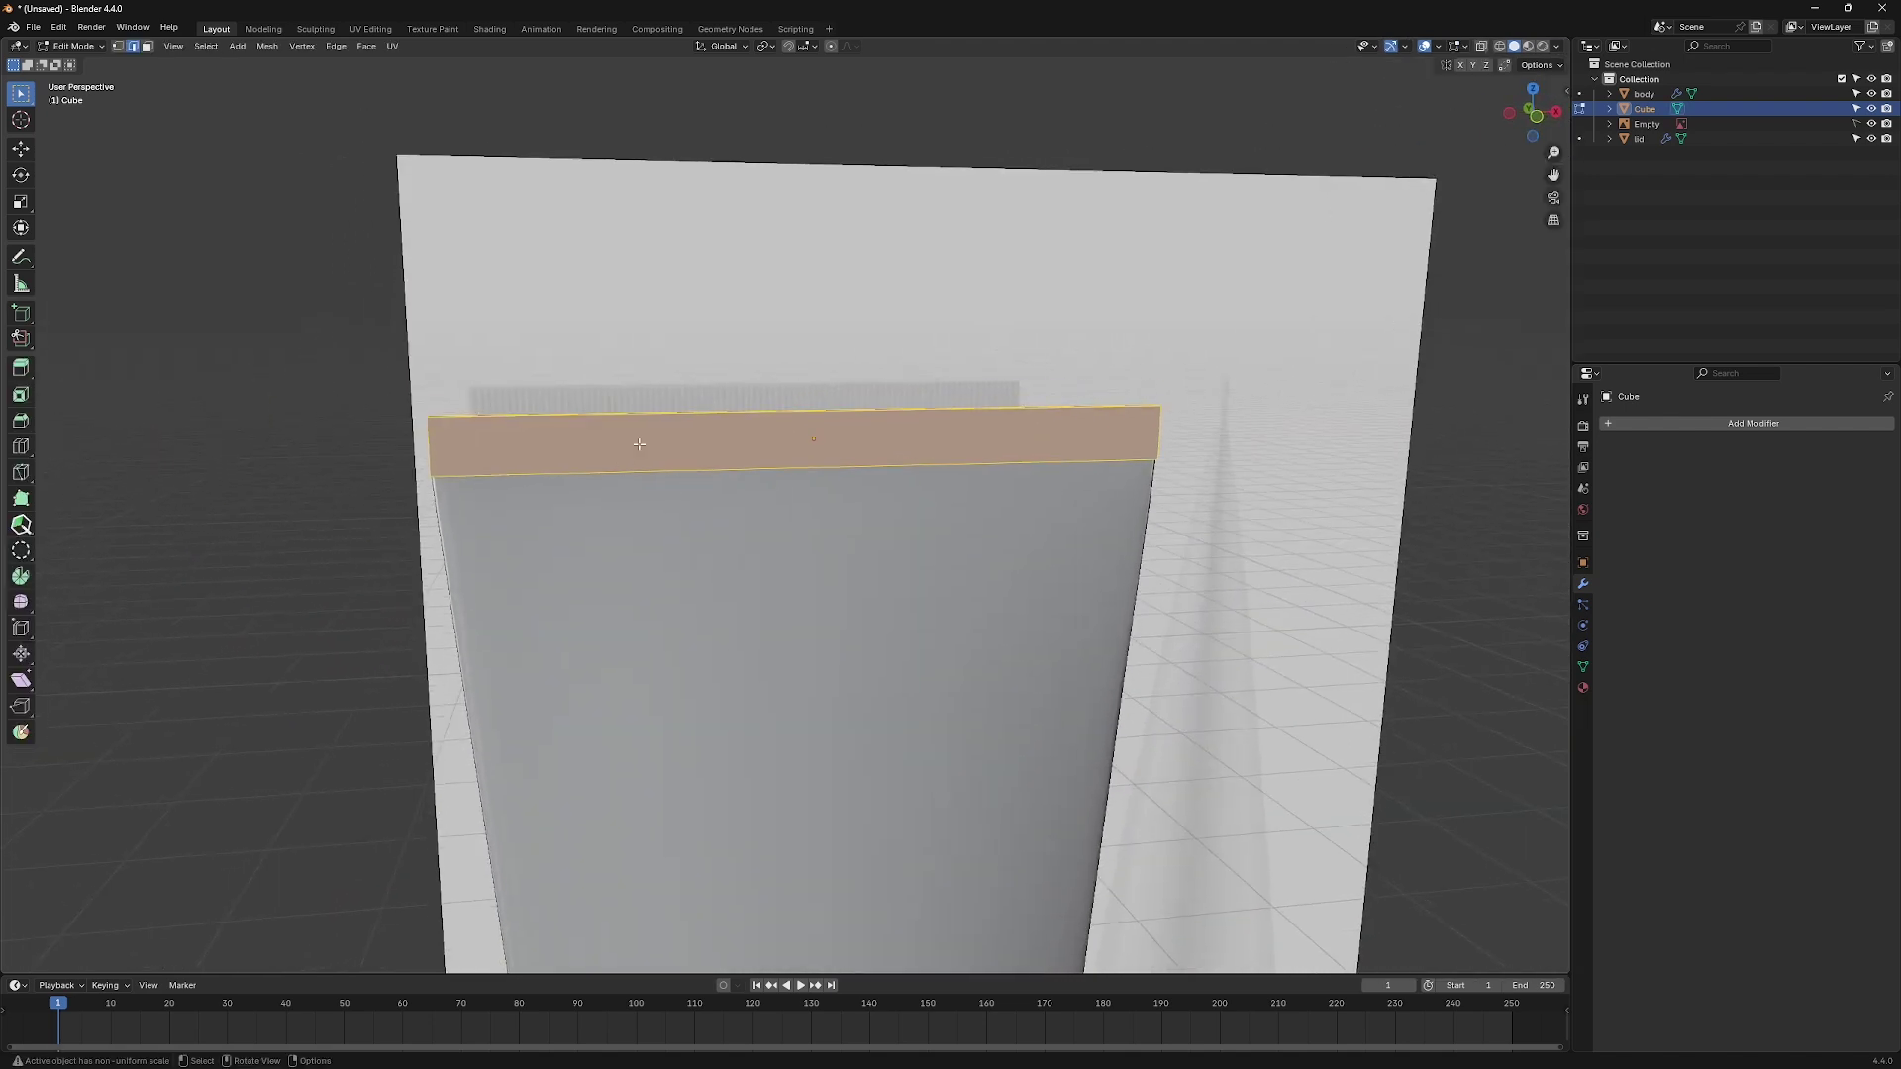
key(ctrl+r)
scroll(679, 437, up, 3)
click(680, 438)
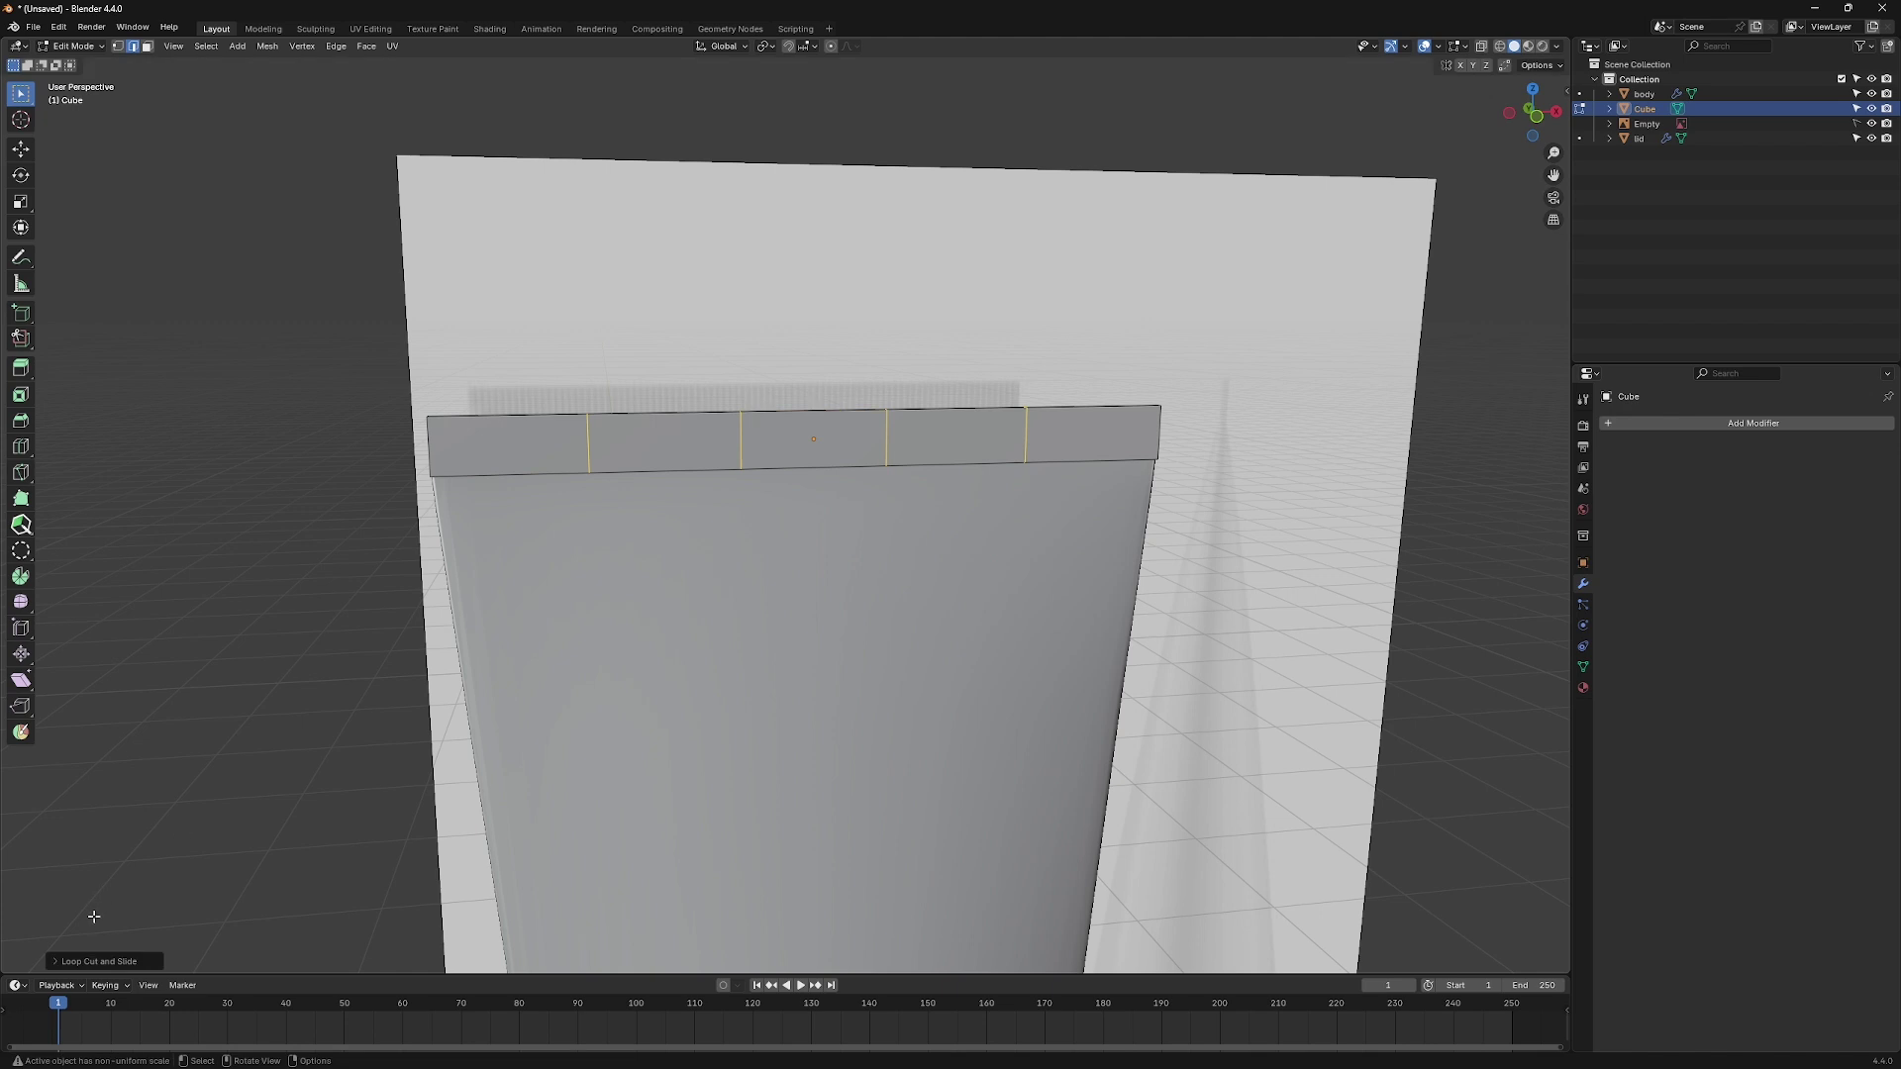
click(57, 960)
double_click(184, 827)
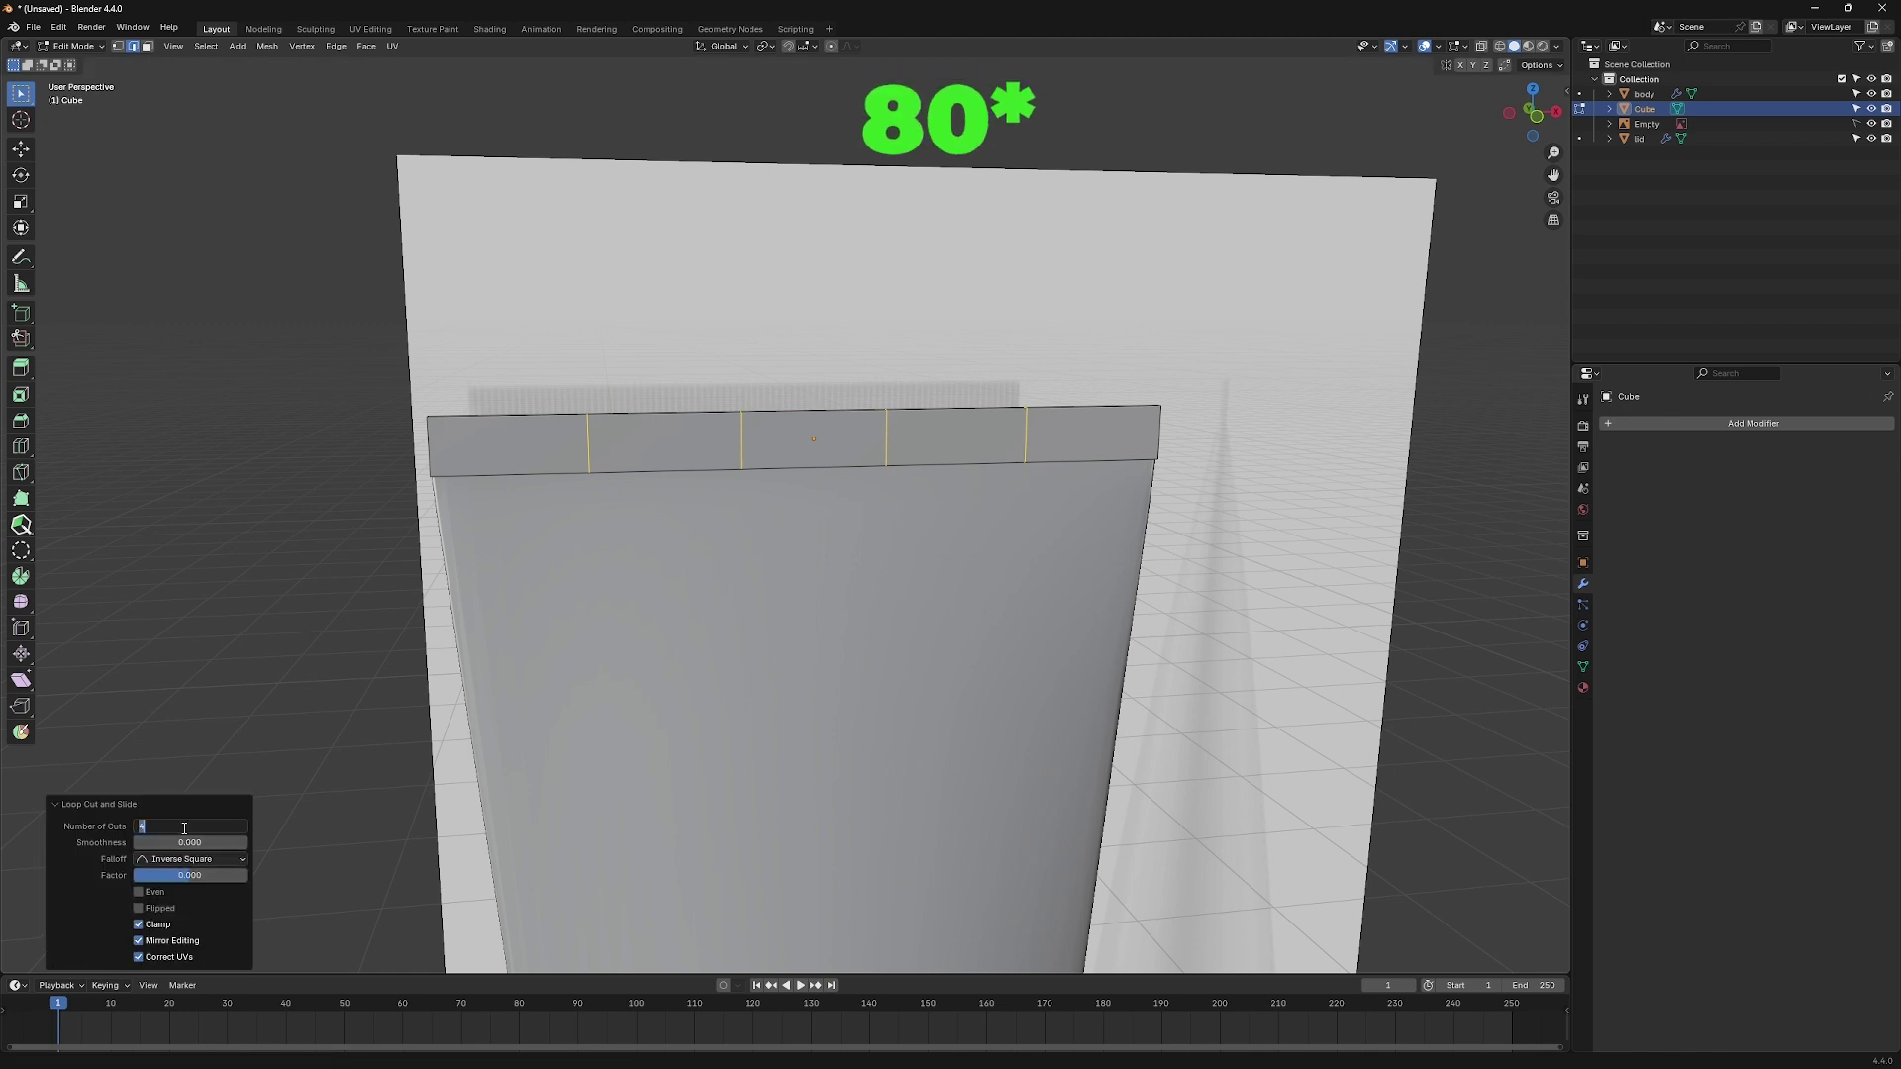
text(80)
key(Return)
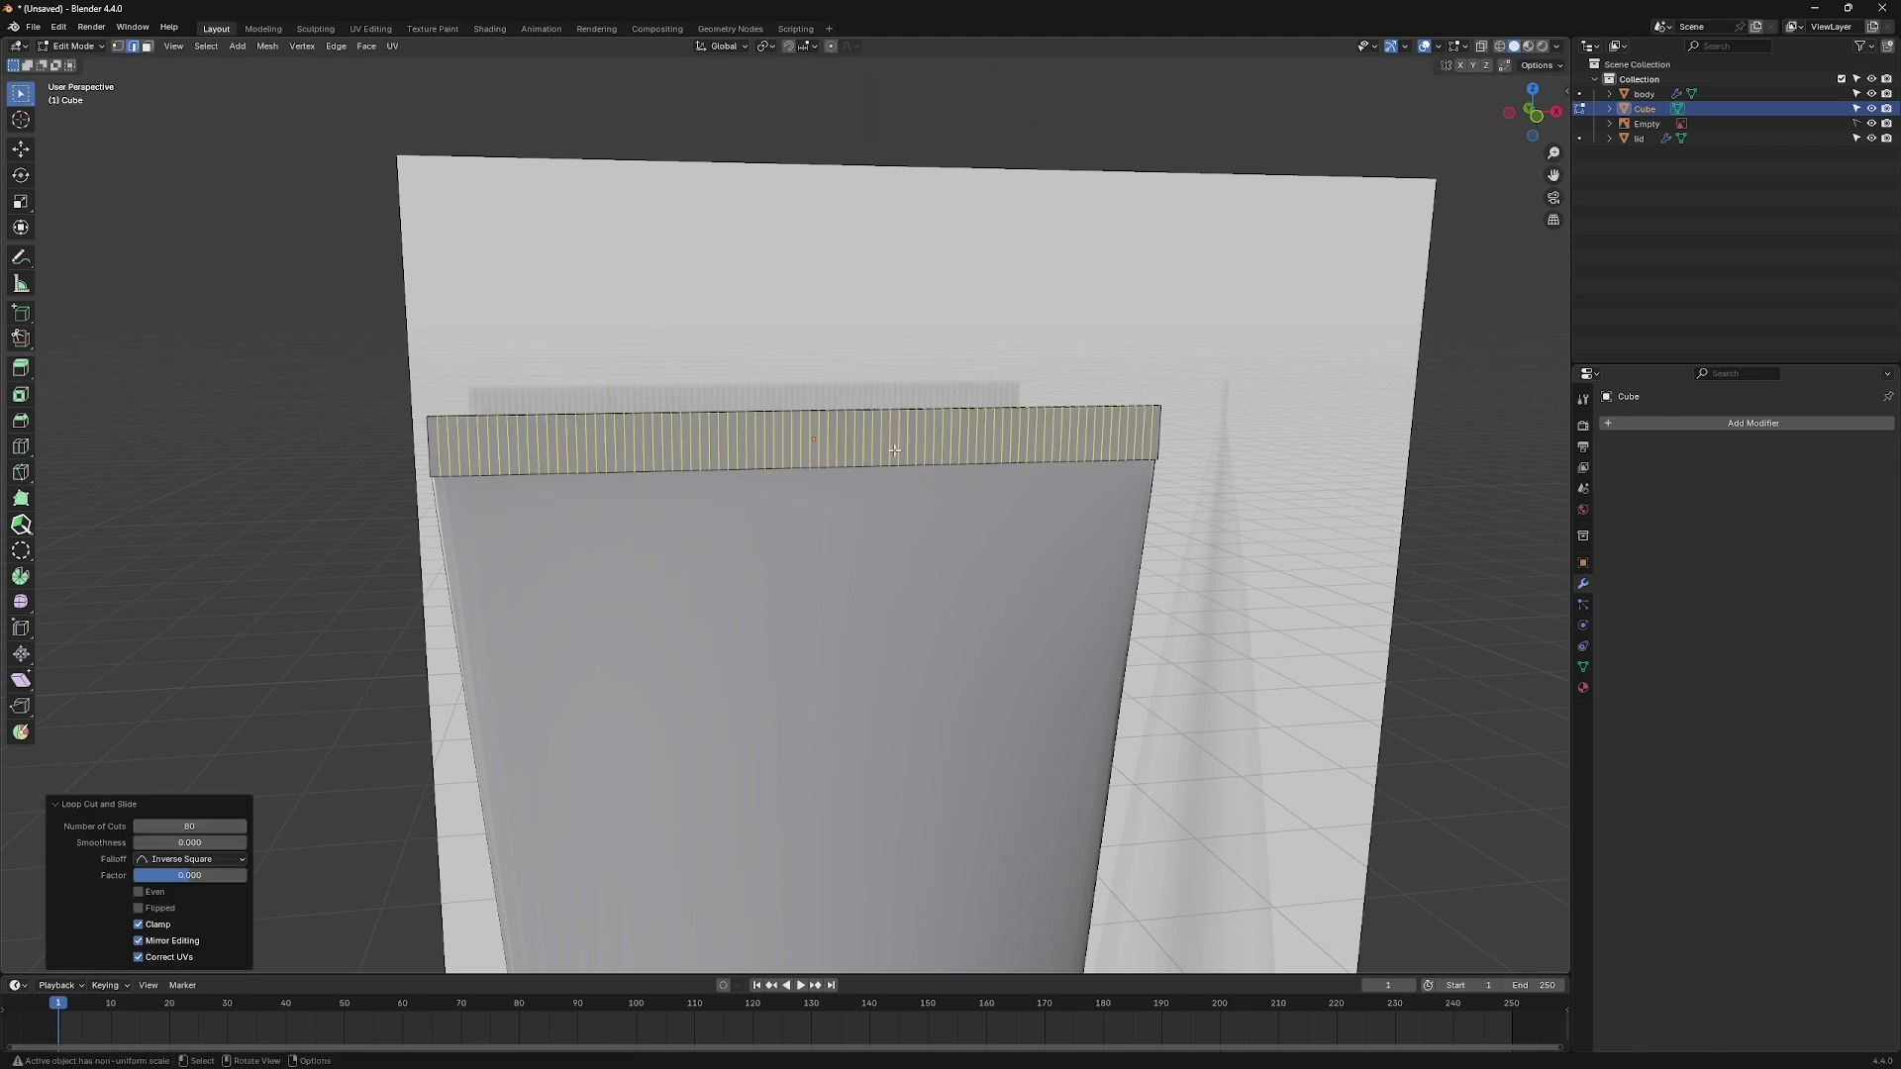
In X-ray front view with face select, box-select all of the strip's faces, front and back.
key(KP_1)
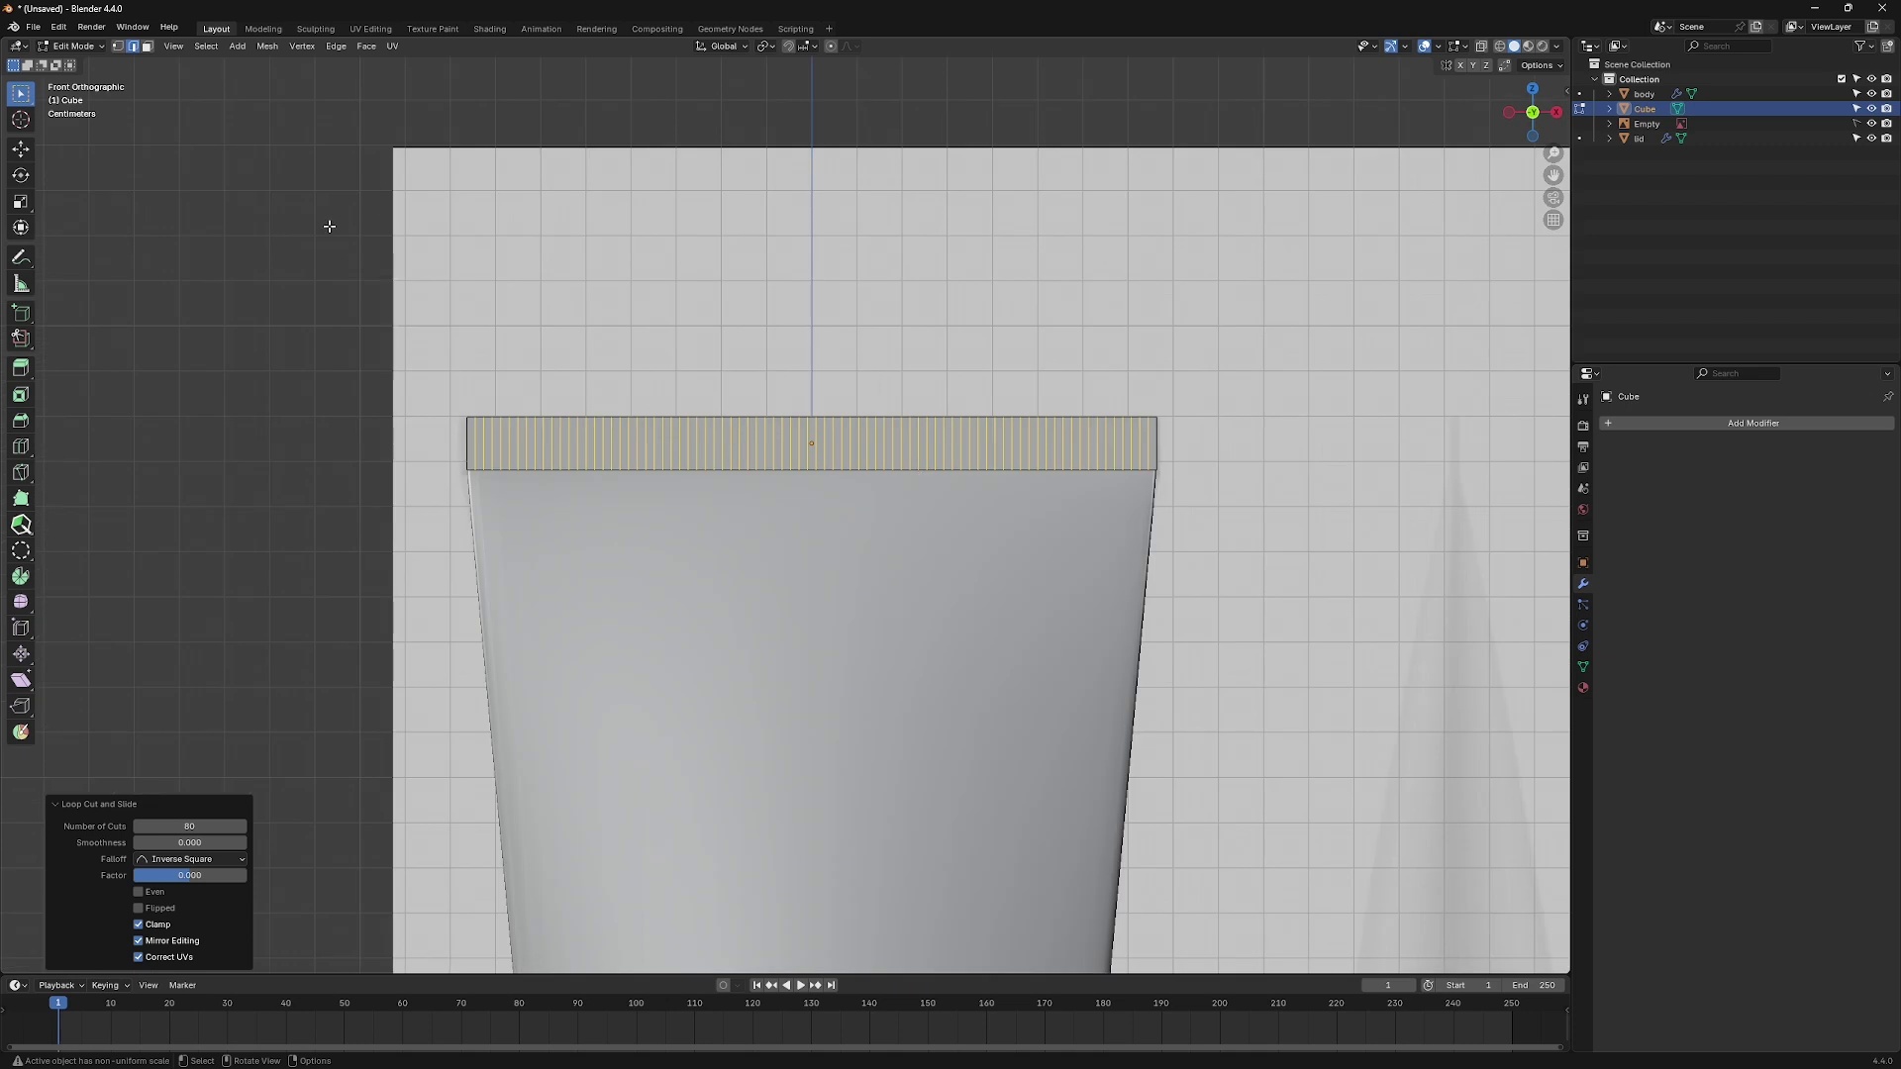
click(147, 46)
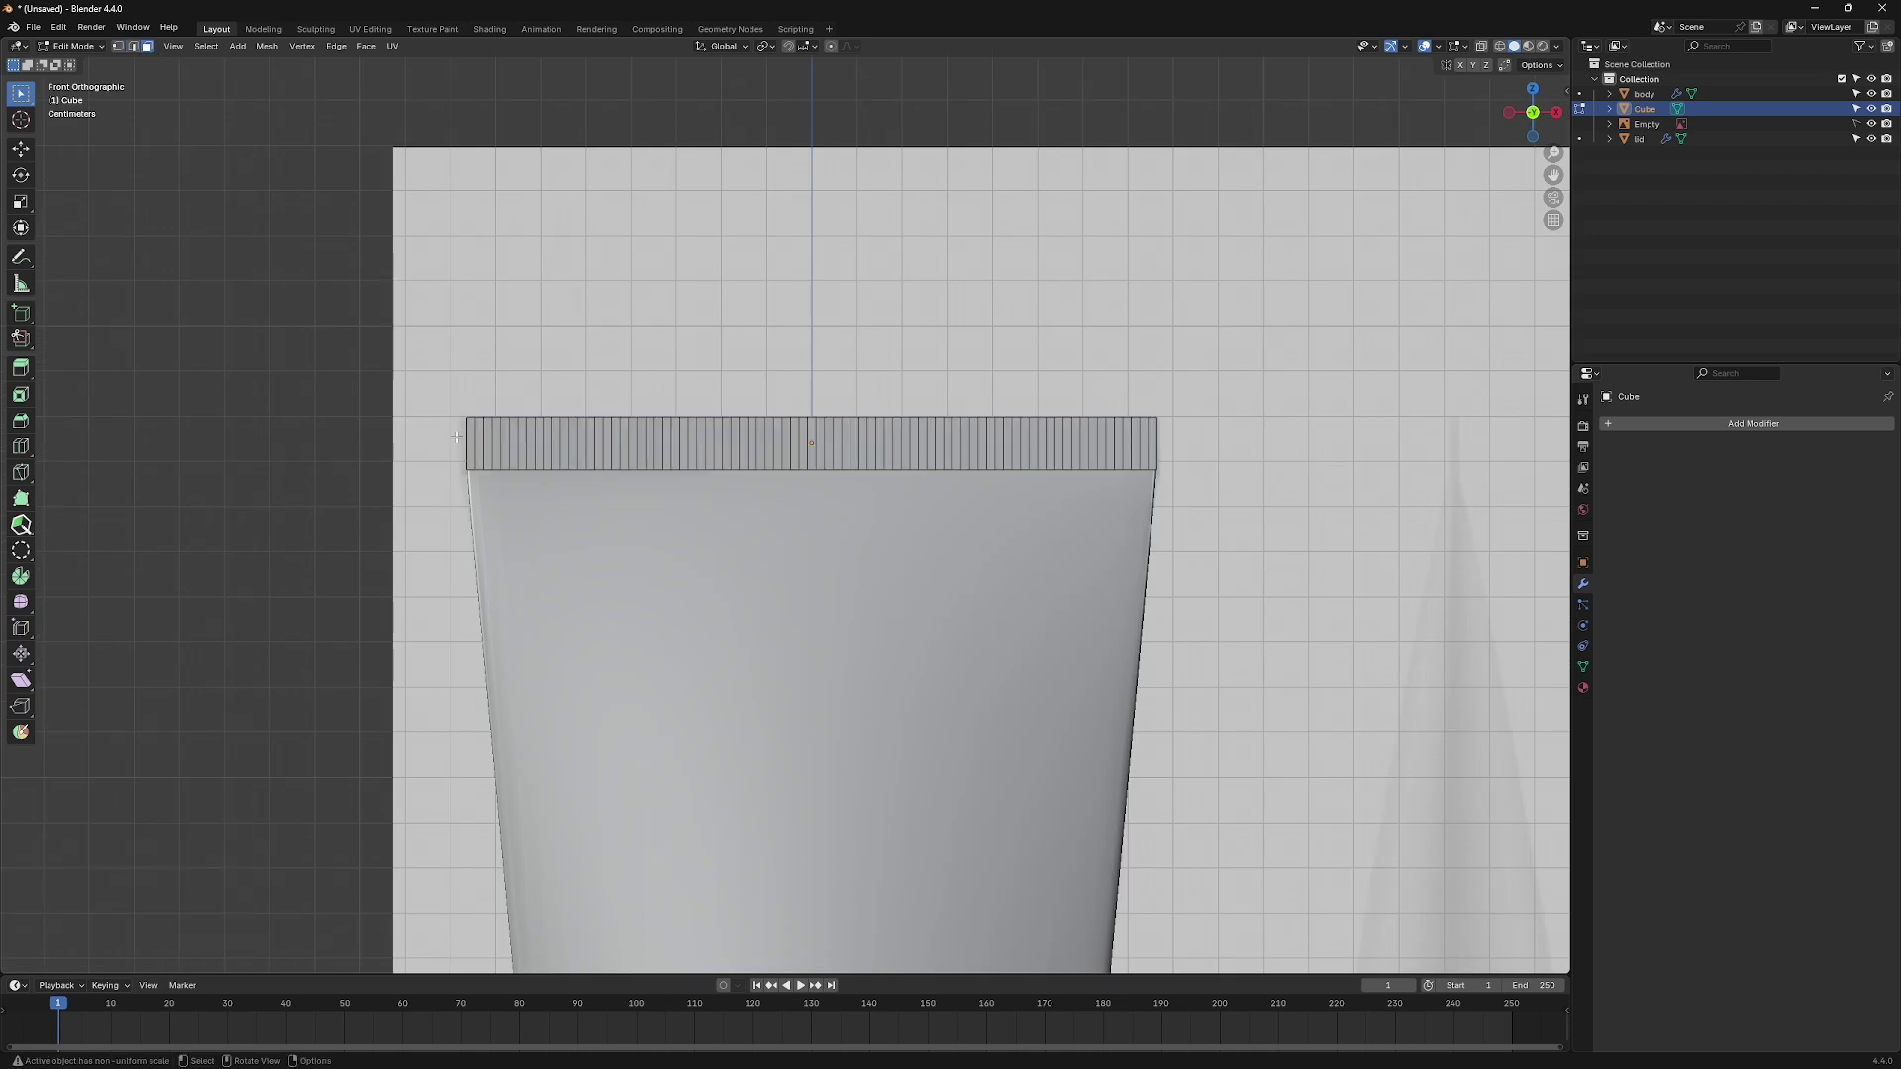
key(a)
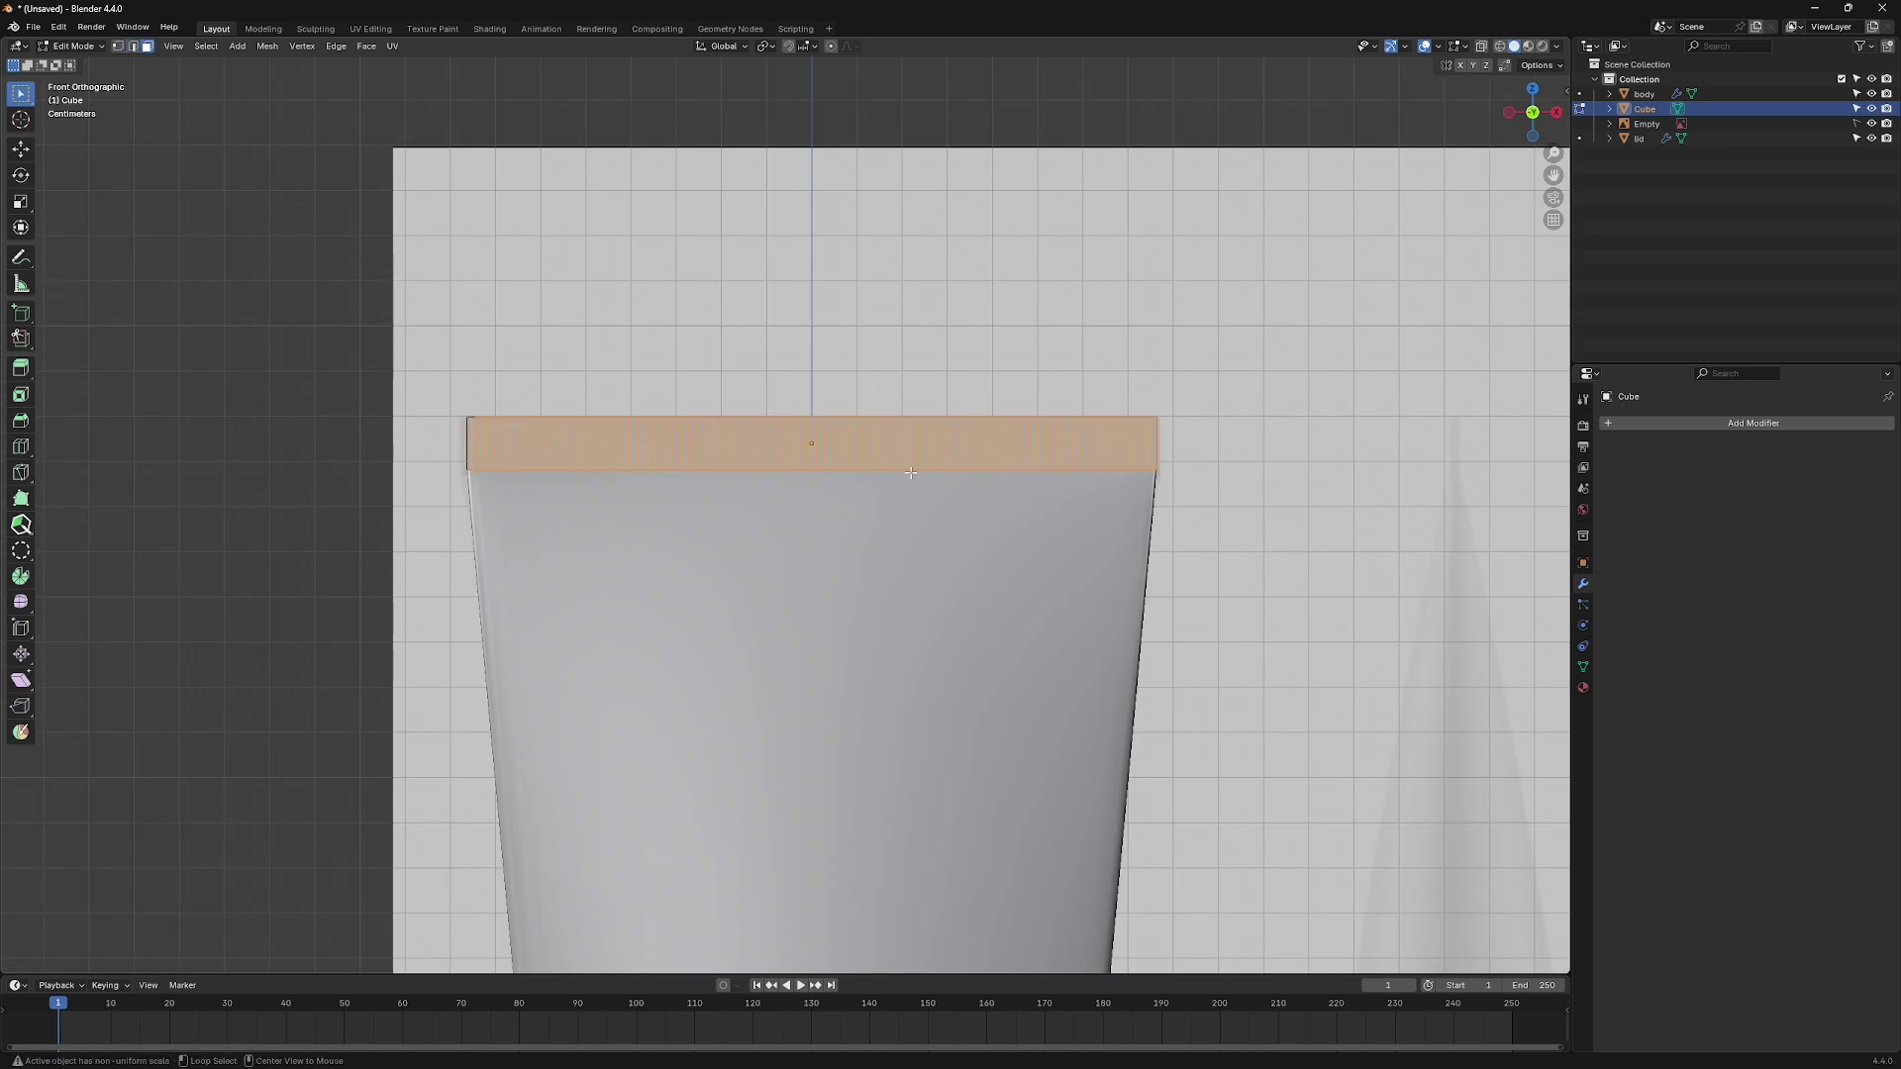
key(alt+z)
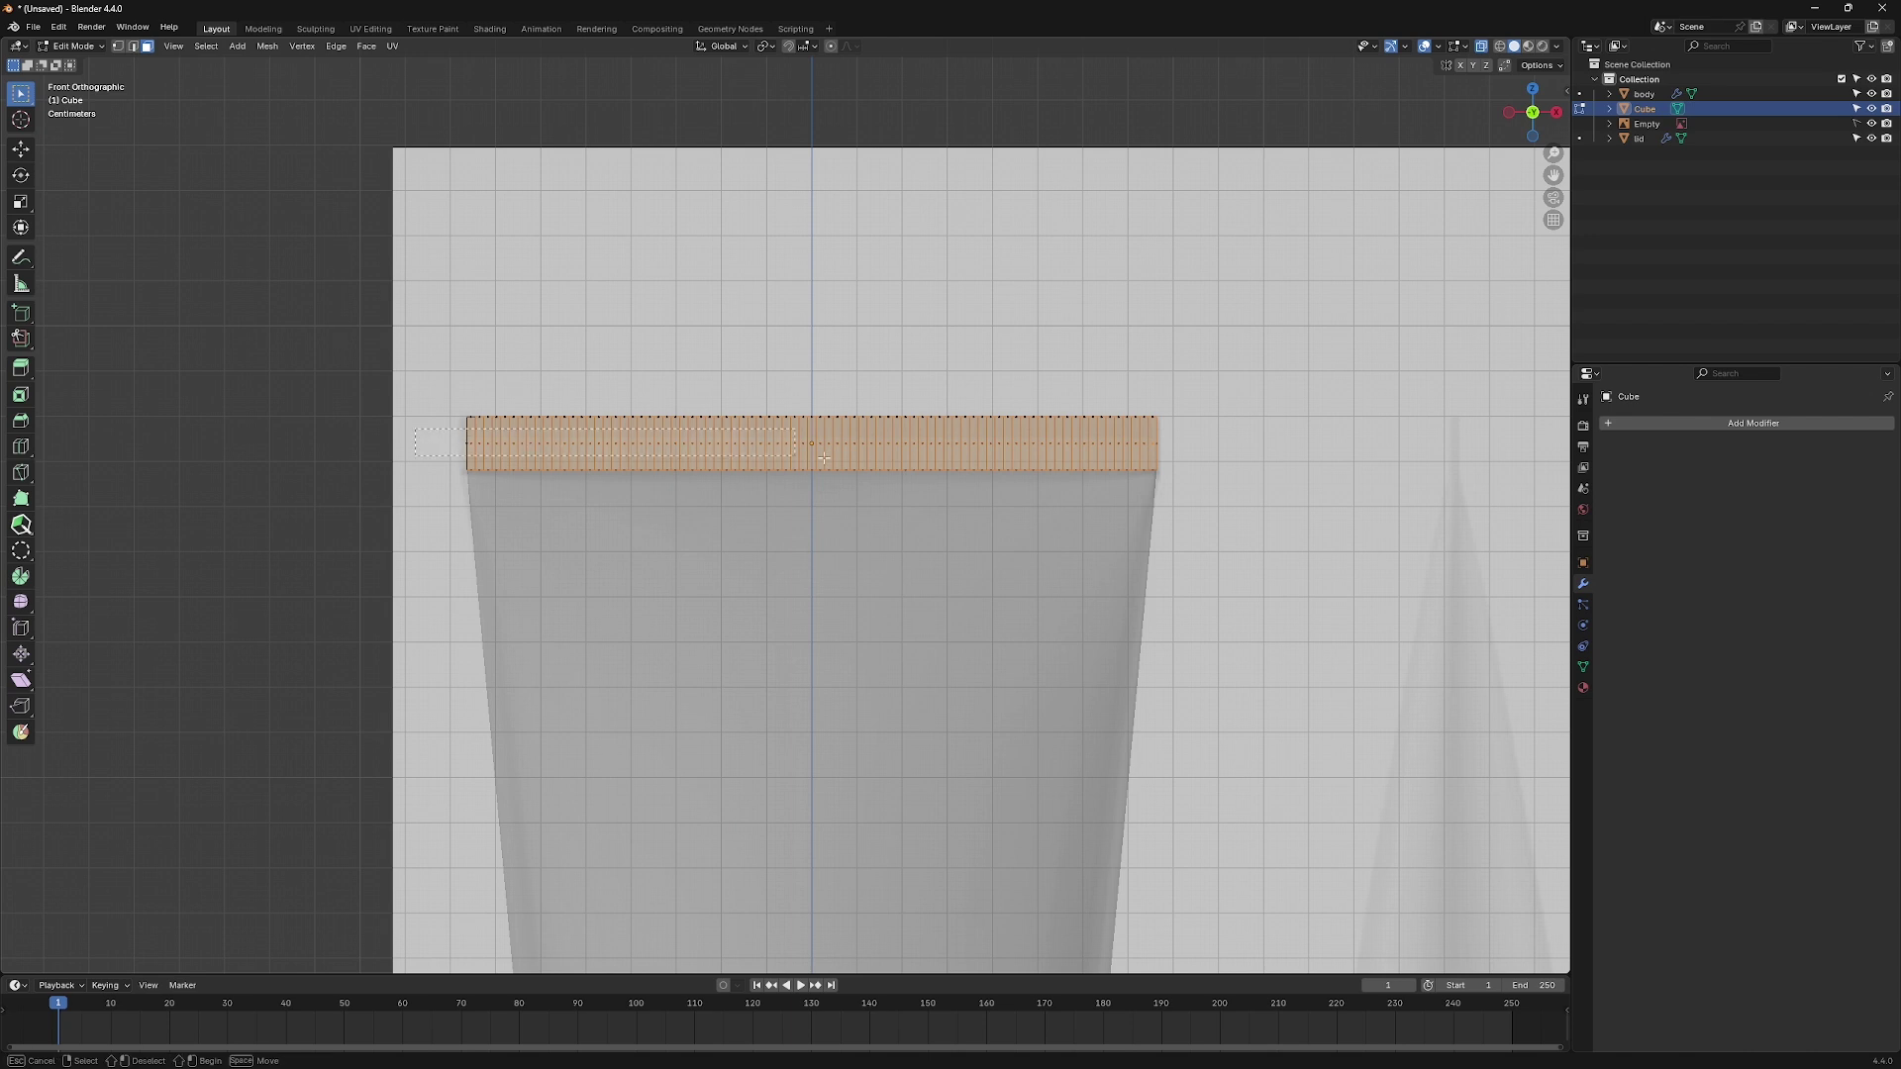
drag(413, 430, 1193, 458)
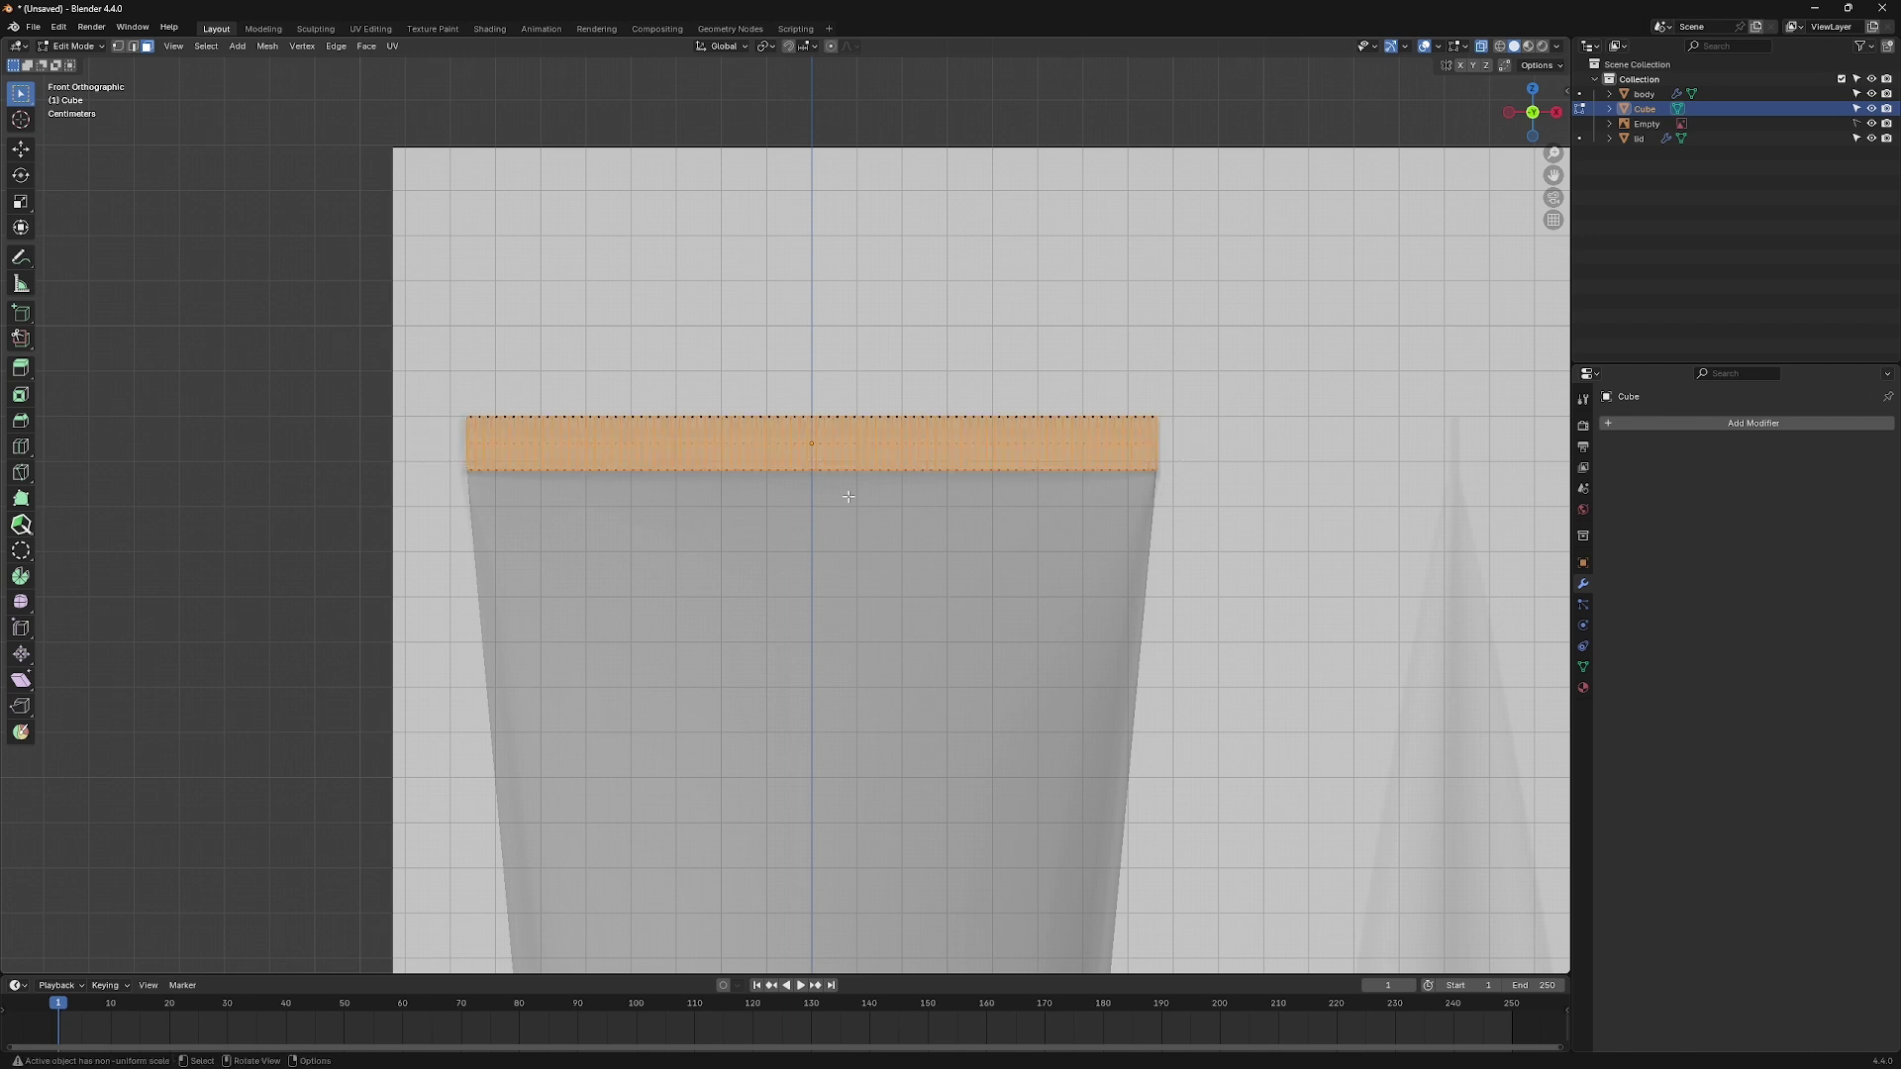
mouse_move(535, 495)
middle_down()
mouse_move(953, 603)
mouse_move(937, 600)
middle_up()
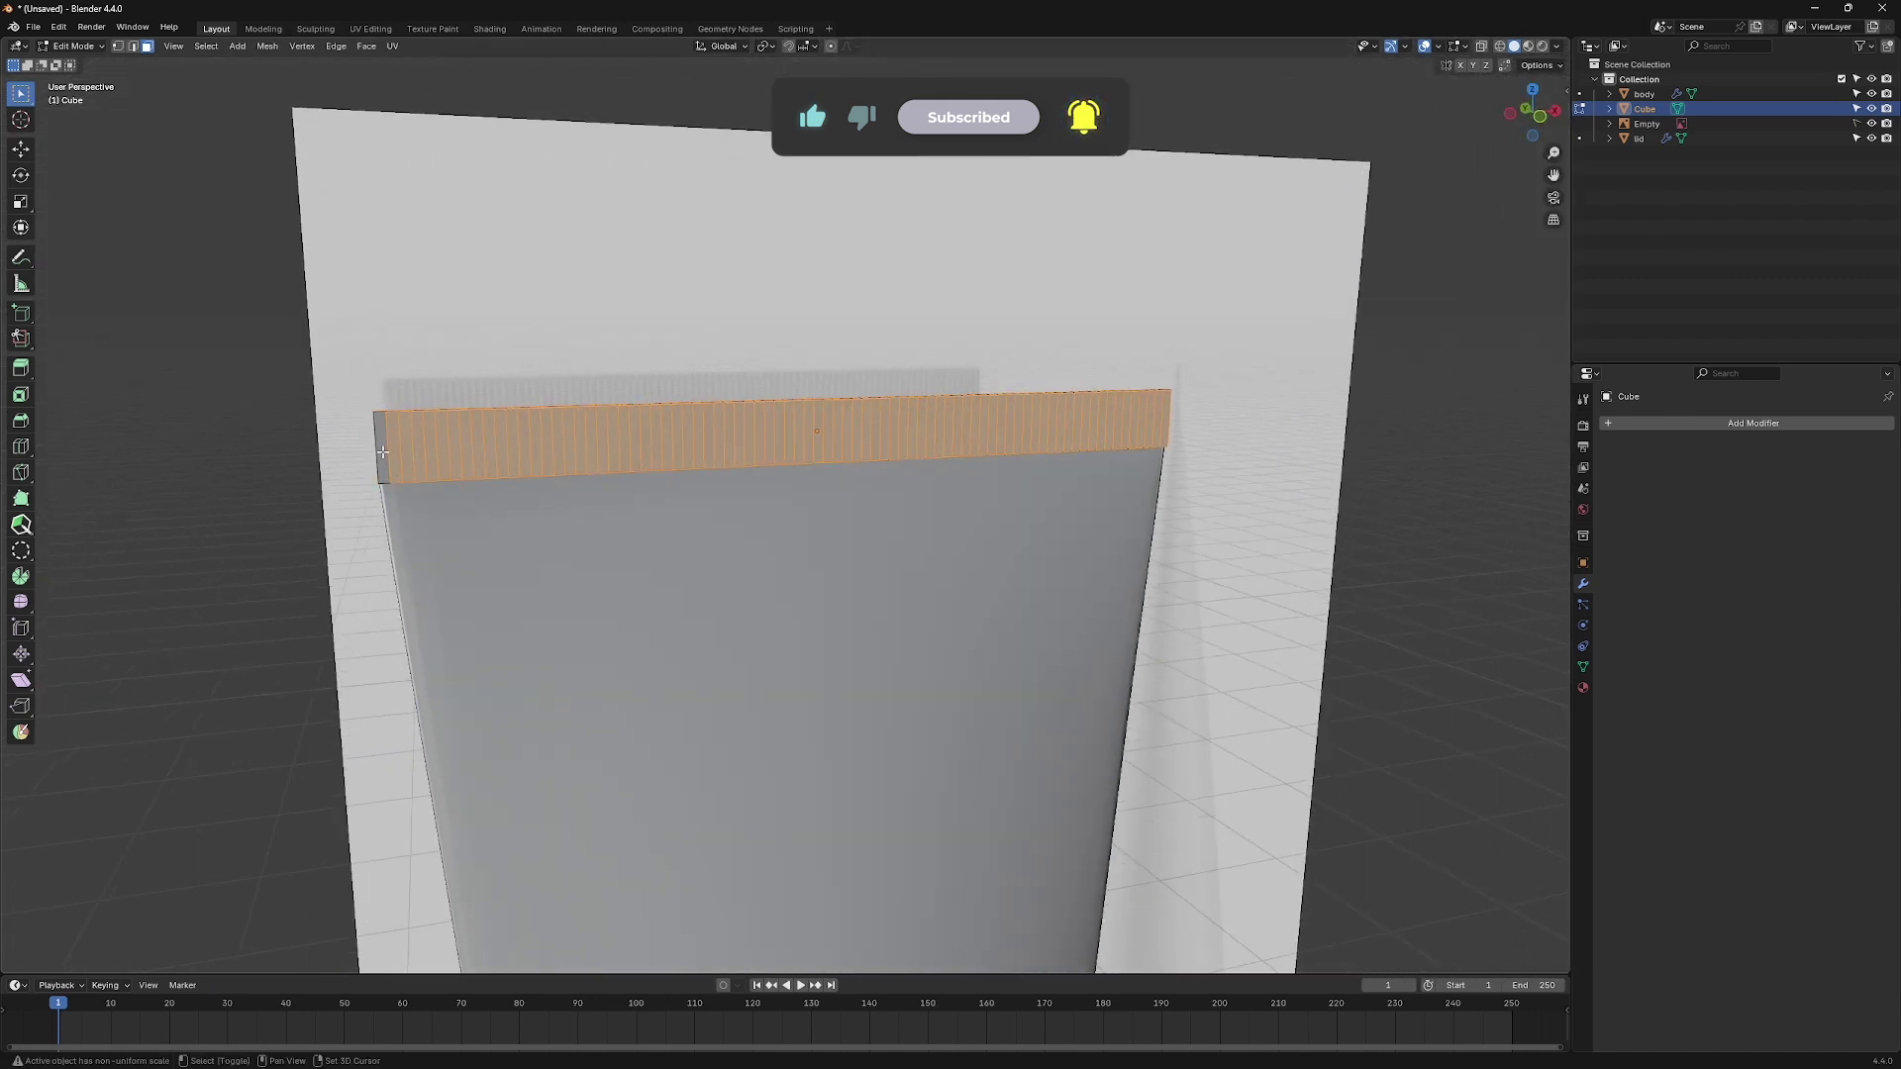
Apply Checker Deselect so every other face of the strip stays selected.
click(205, 46)
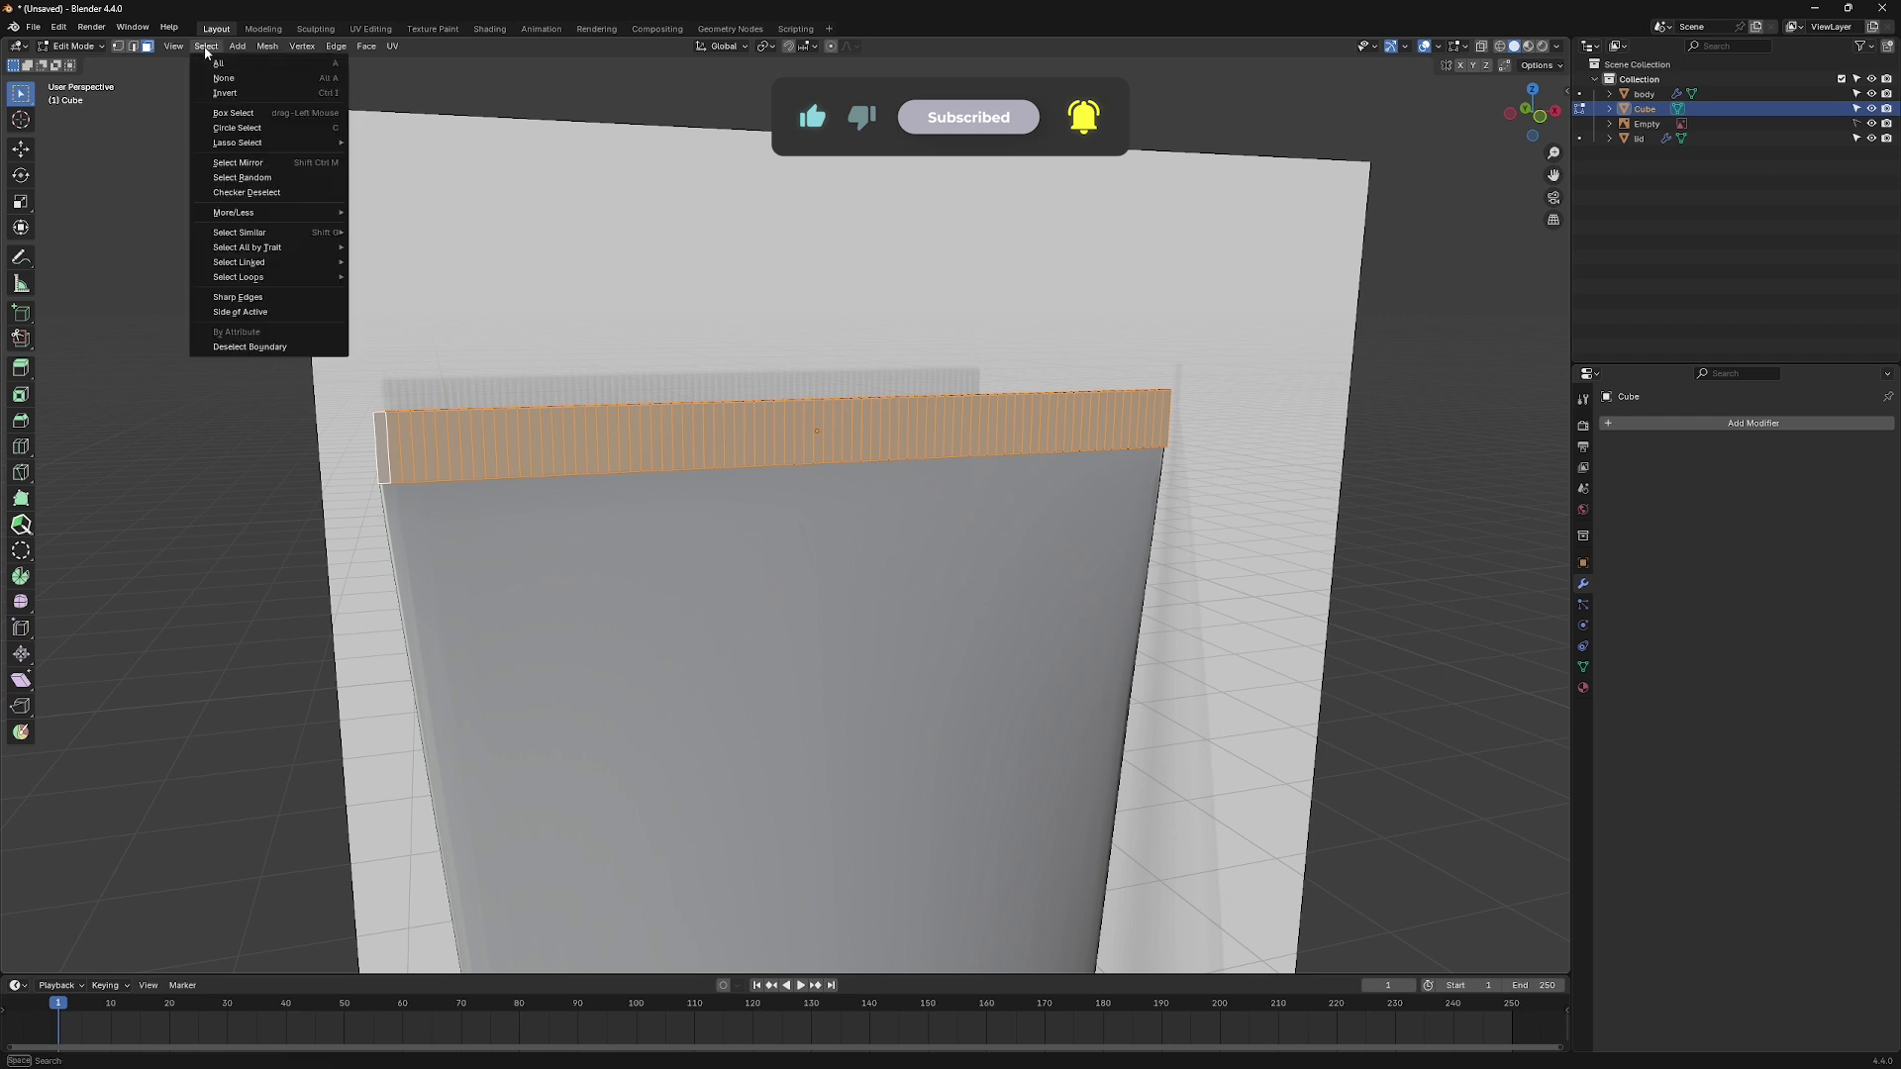
click(252, 192)
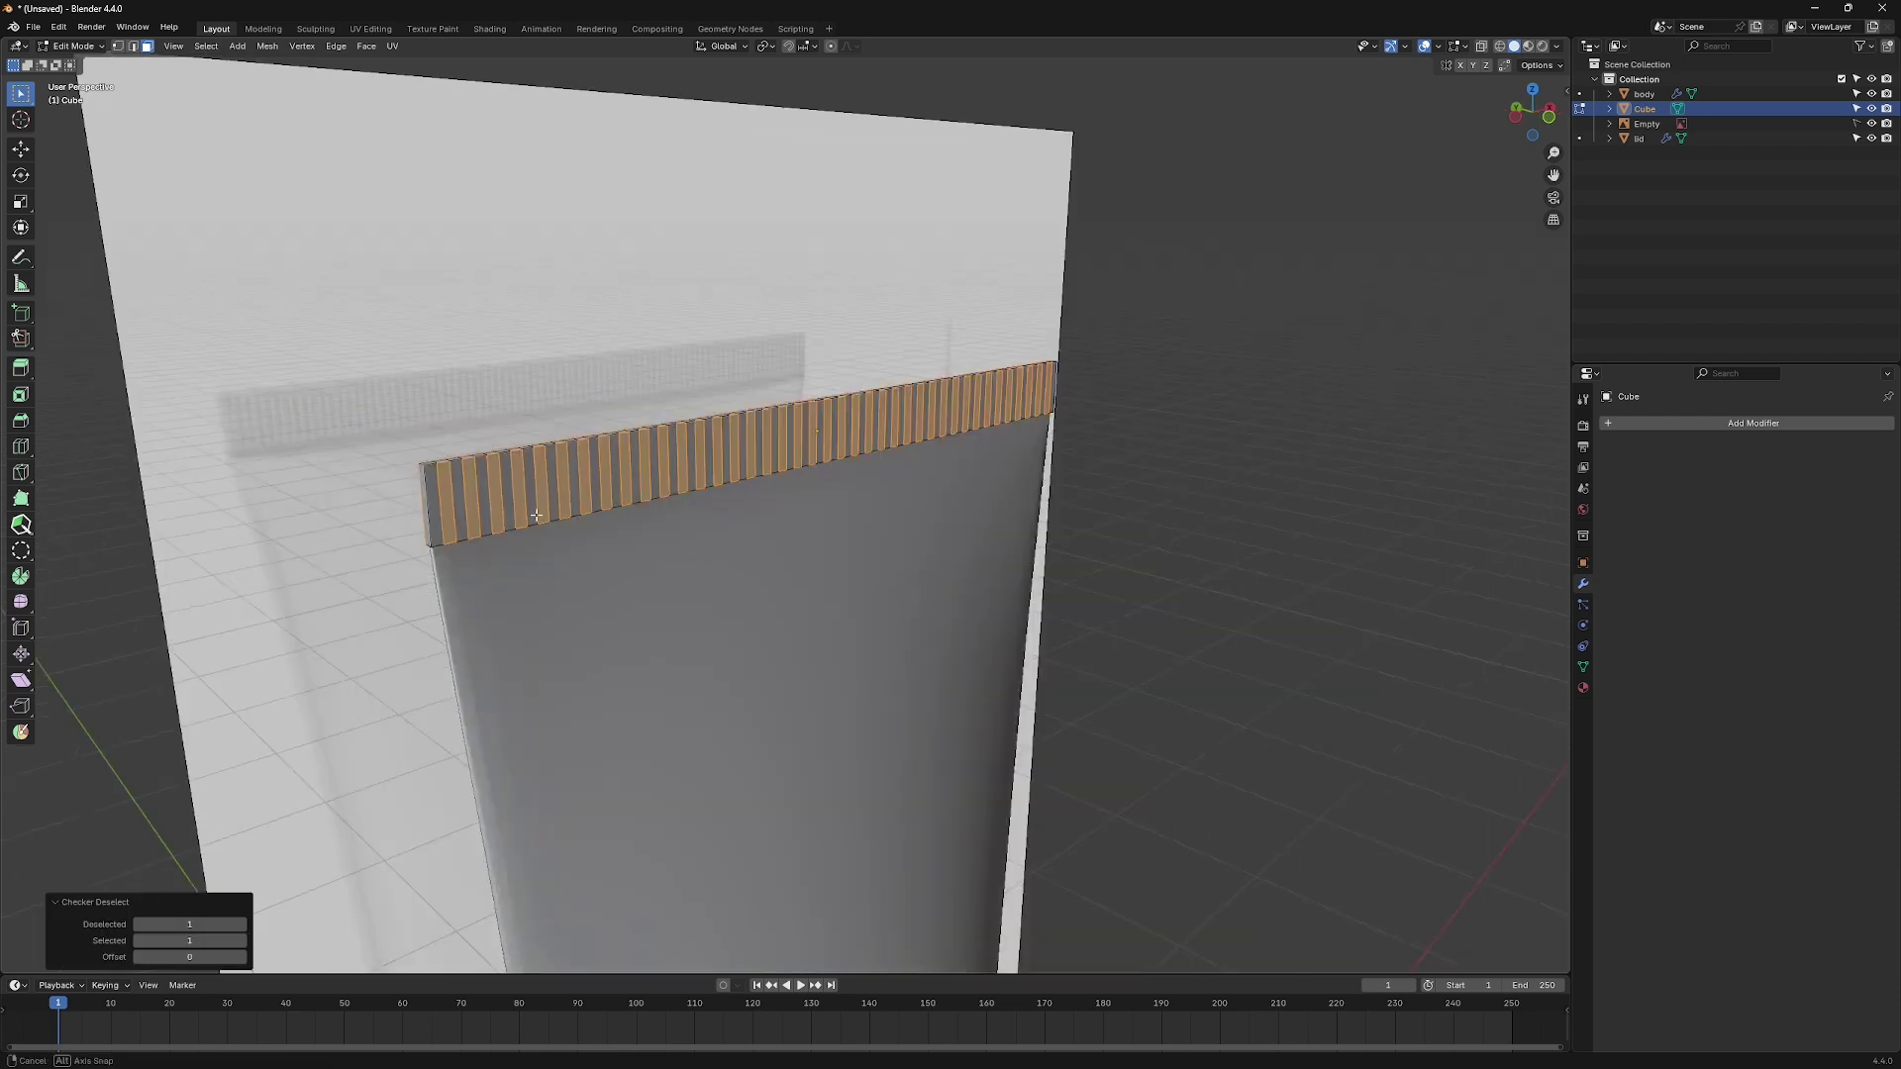
mouse_move(508, 523)
middle_down()
mouse_move(880, 513)
mouse_move(592, 530)
middle_up()
key(alt+z)
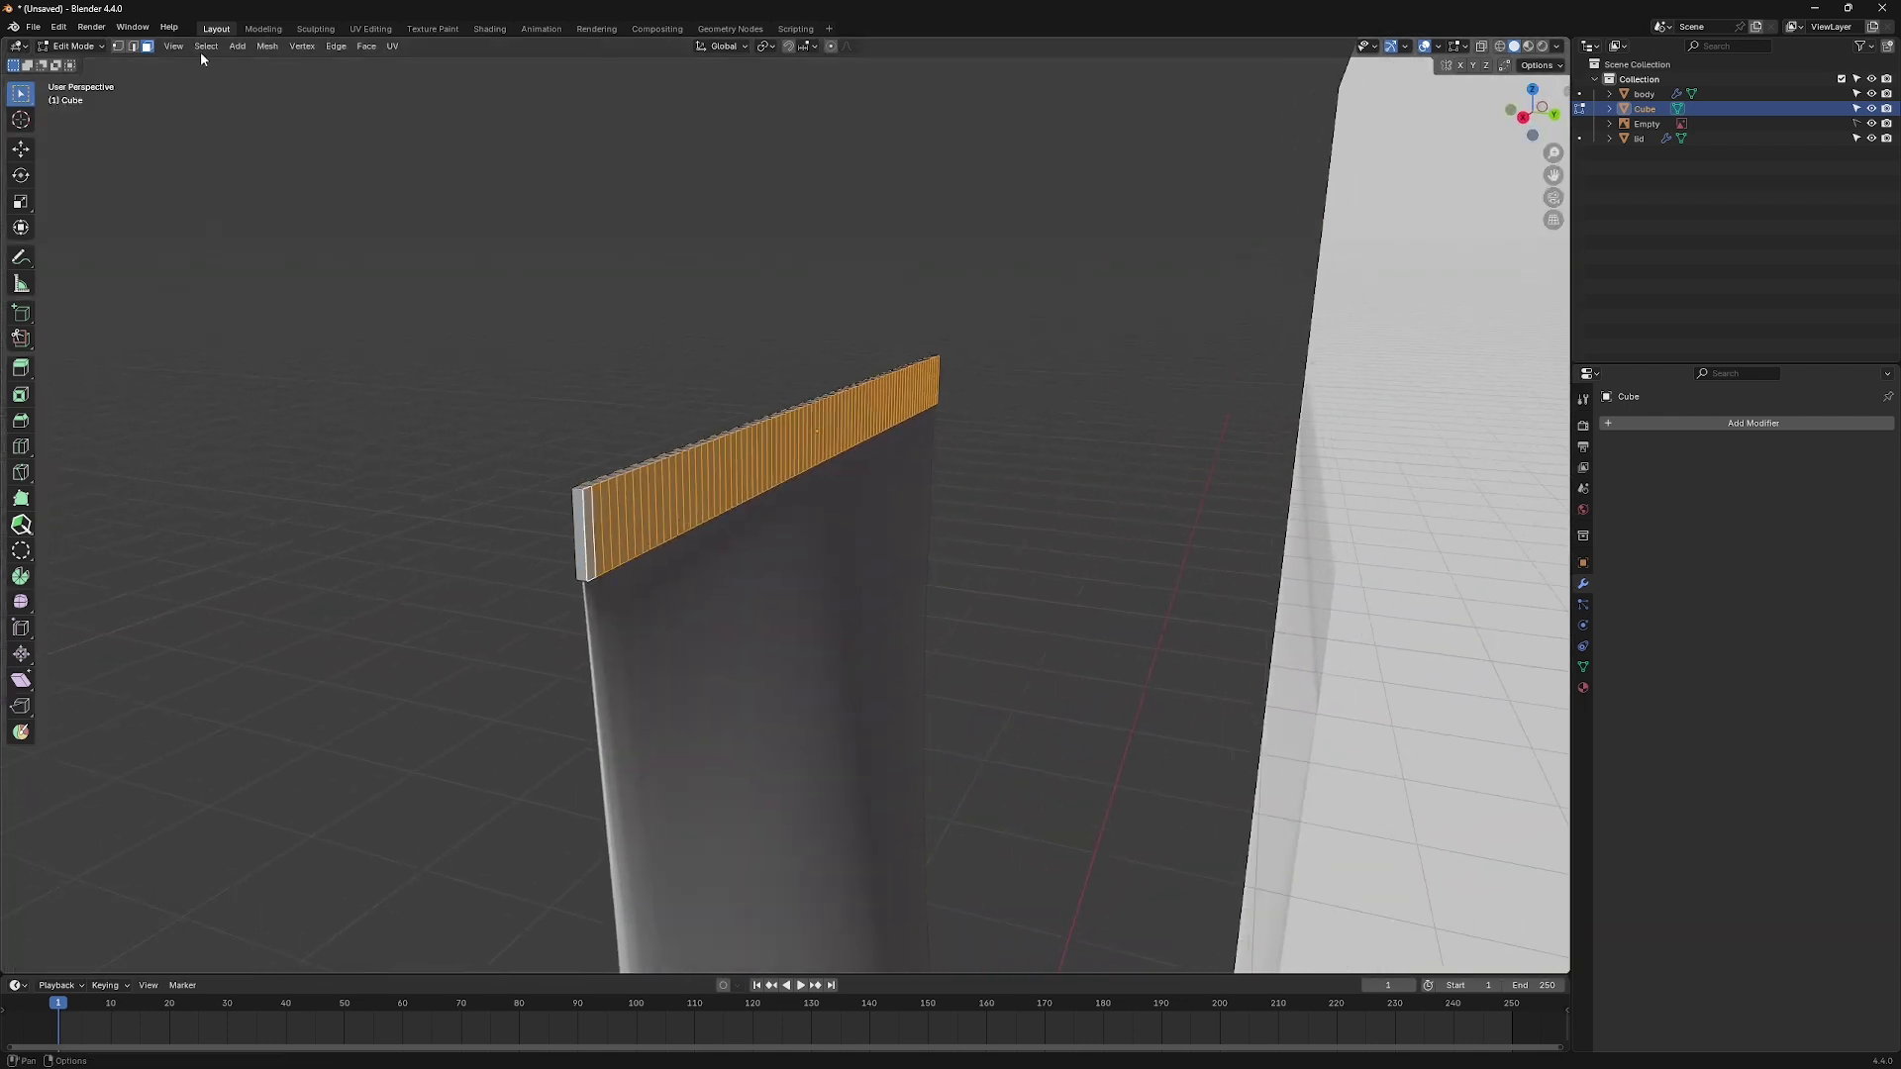
click(206, 46)
click(251, 192)
mouse_move(787, 564)
middle_down()
mouse_move(653, 686)
mouse_move(742, 698)
middle_up()
Push the selected faces outward with Shrink/Fatten into ribs, then return to Object Mode.
right_click(639, 676)
click(698, 712)
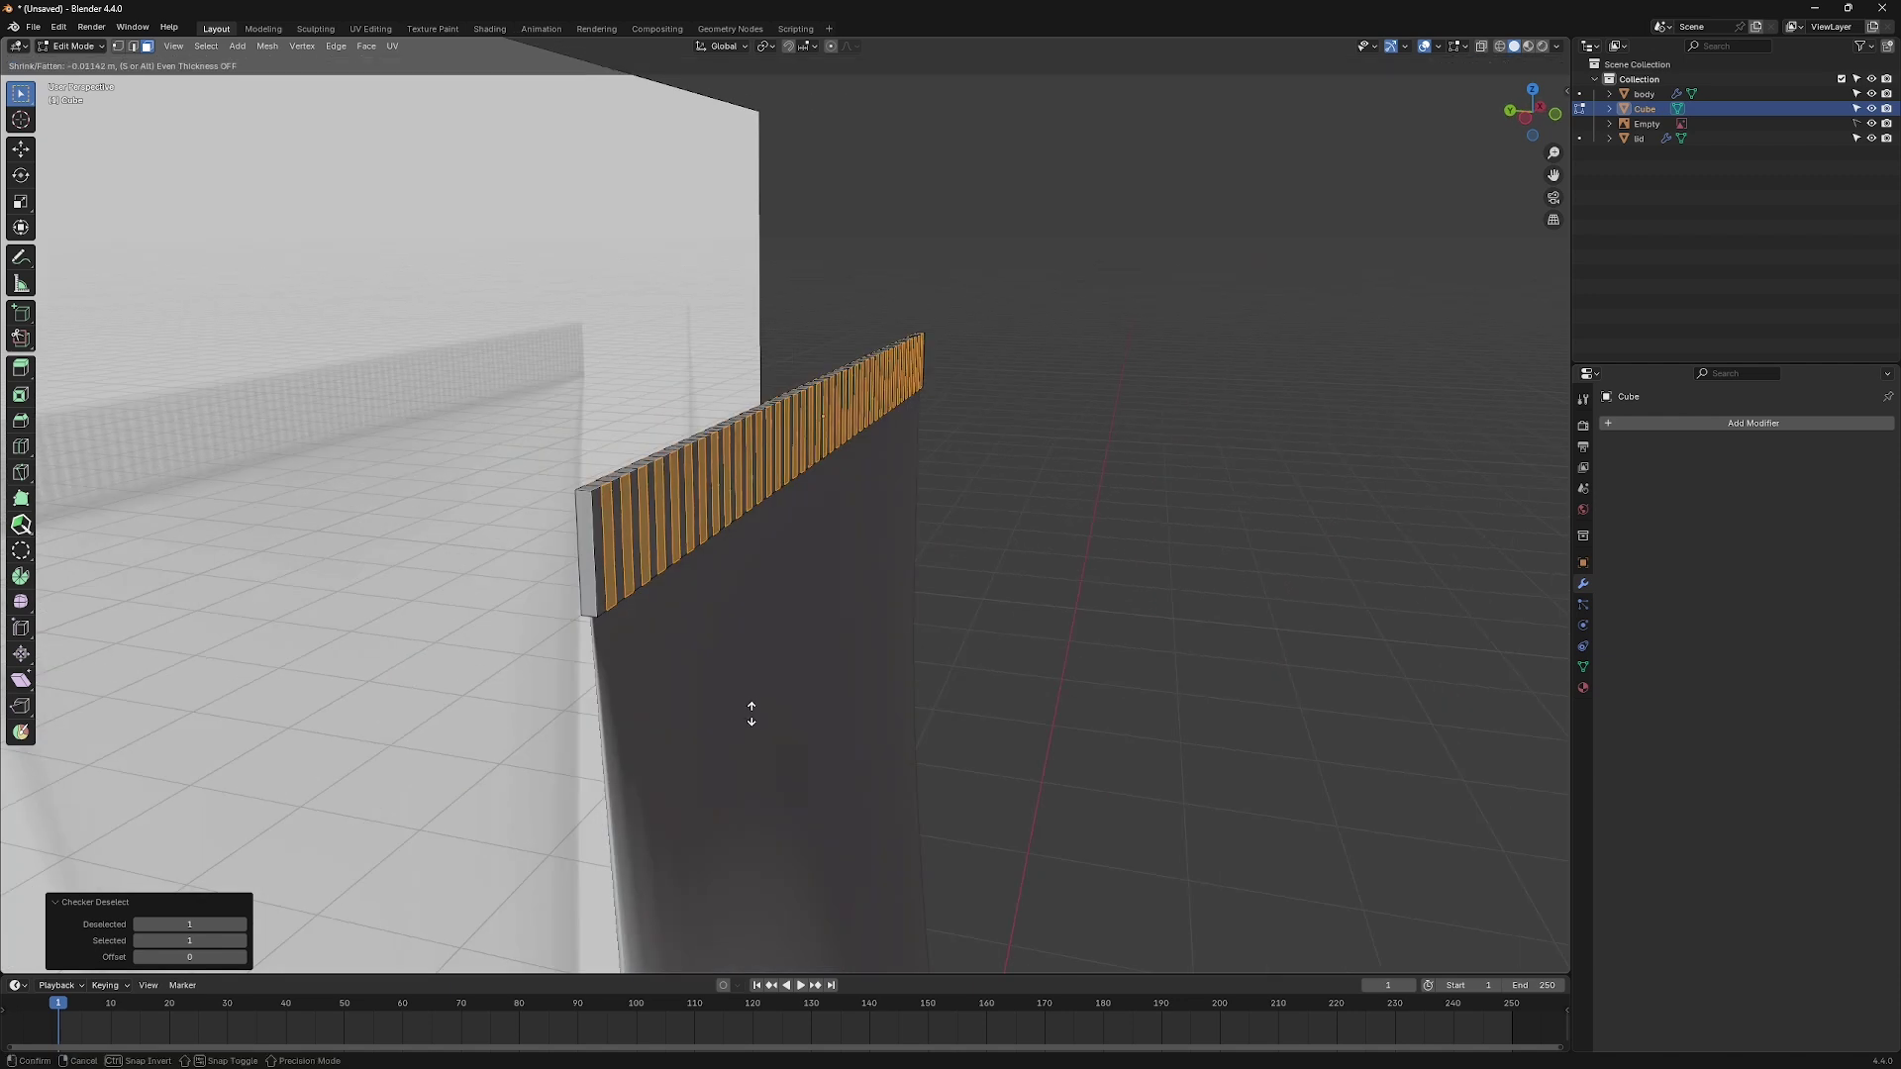
click(783, 429)
mouse_move(782, 445)
middle_down()
mouse_move(691, 635)
mouse_move(653, 605)
mouse_move(1356, 455)
middle_up()
key(Tab)
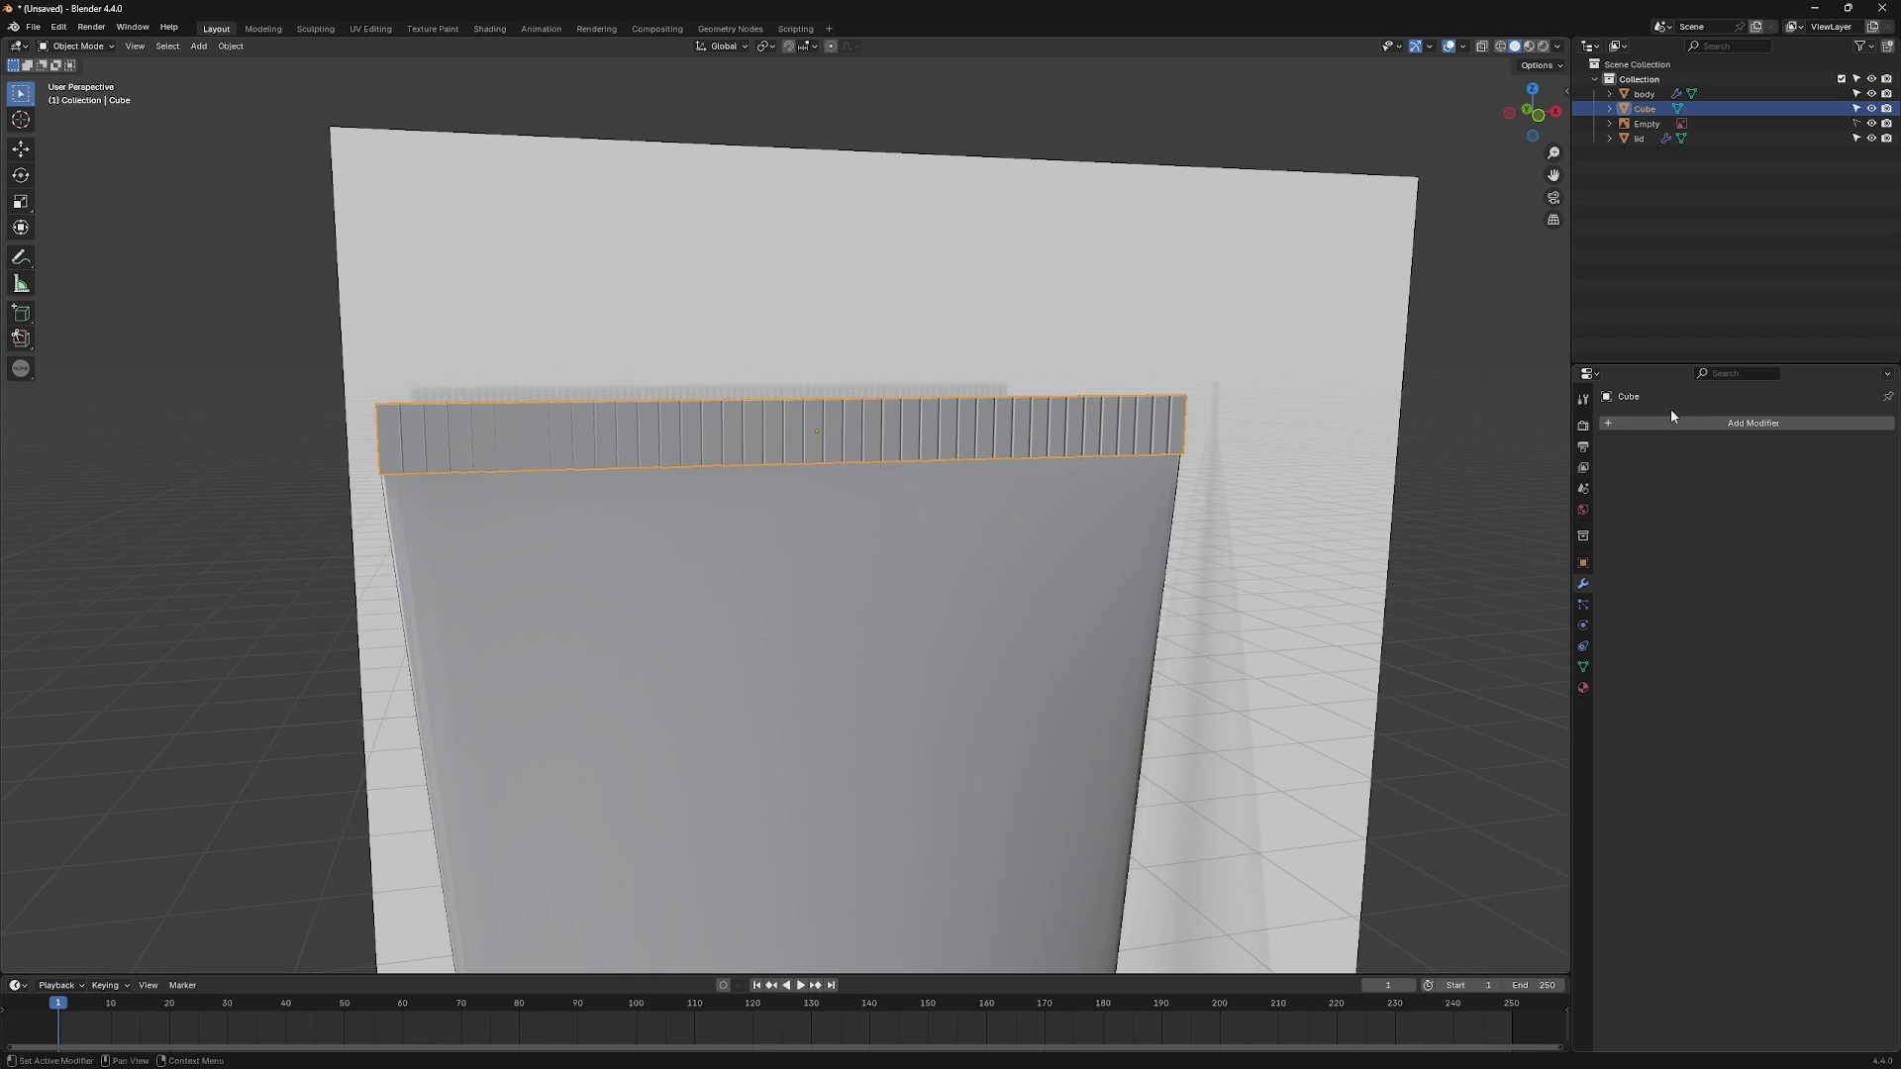
click(1678, 422)
mouse_move(1612, 419)
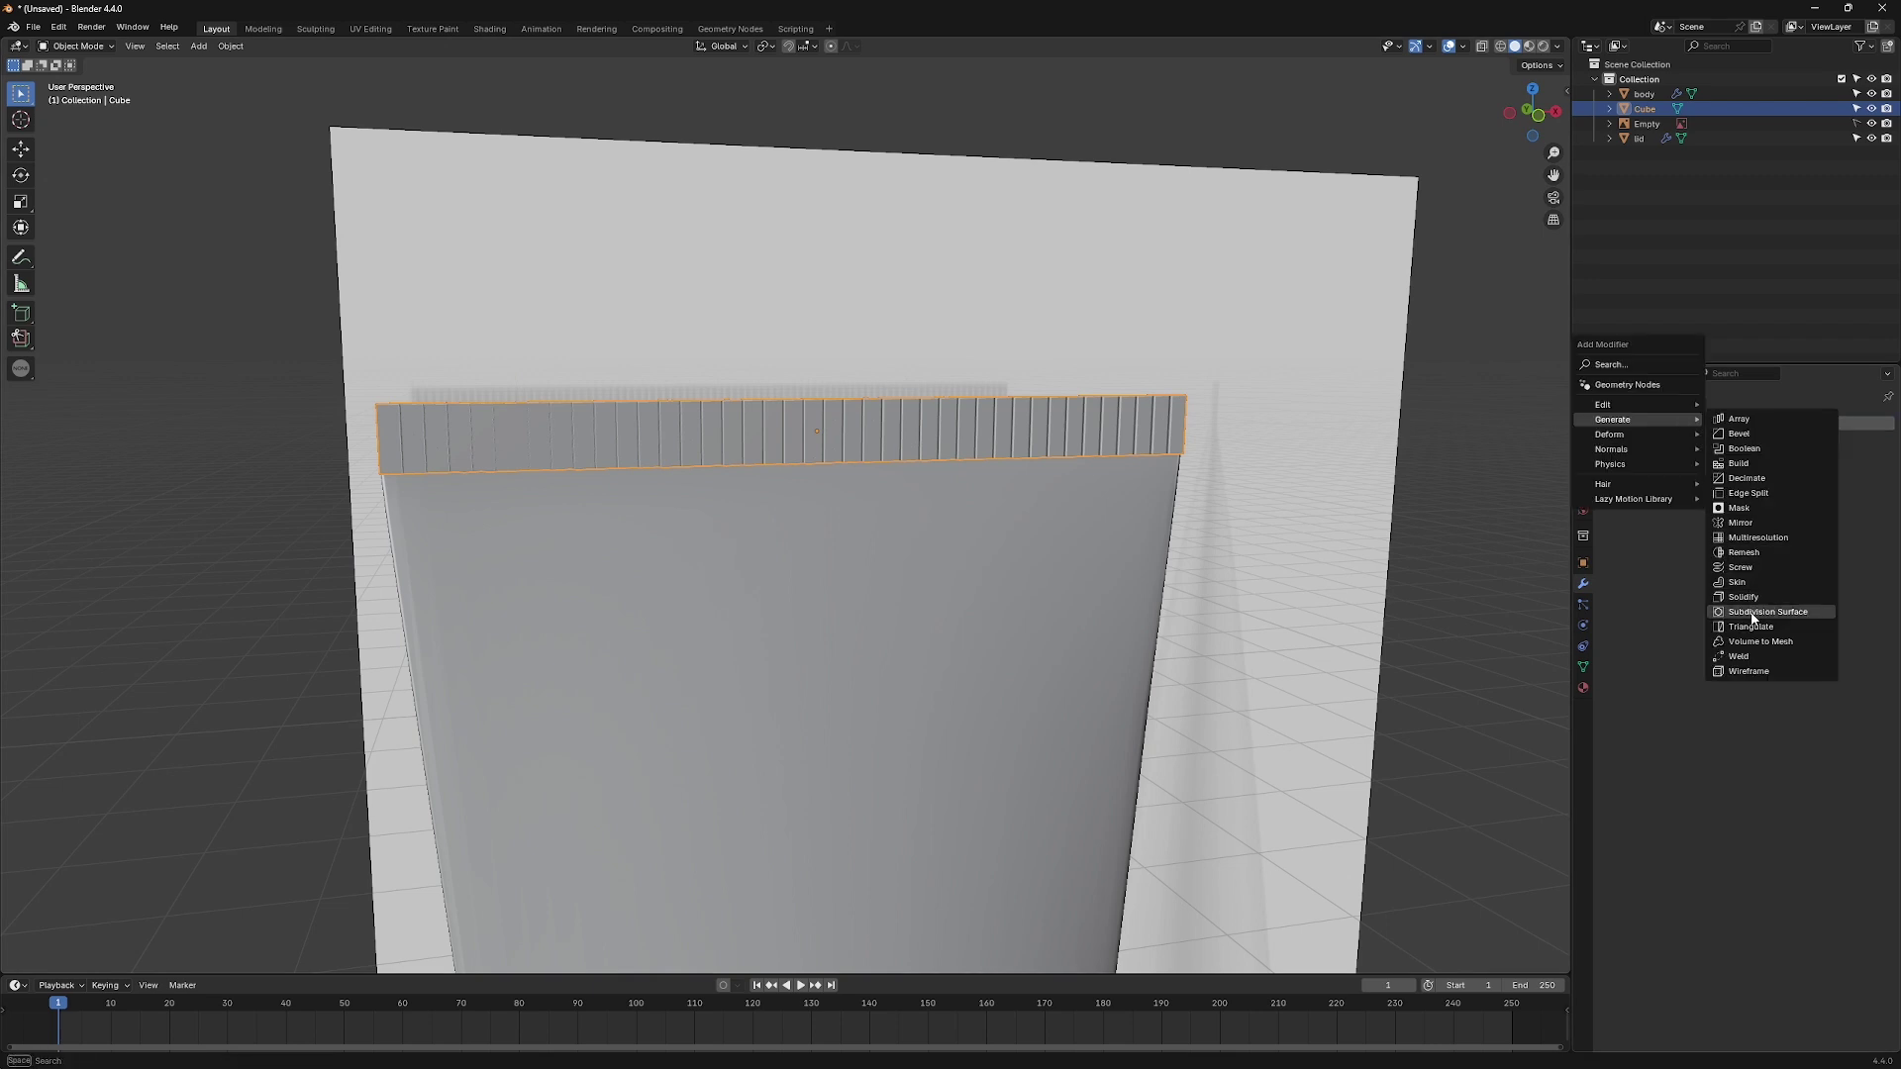
Add a Subdivision Surface modifier to the strip and cut a support loop near the ribs' top.
click(1752, 613)
scroll(476, 479, up, 2)
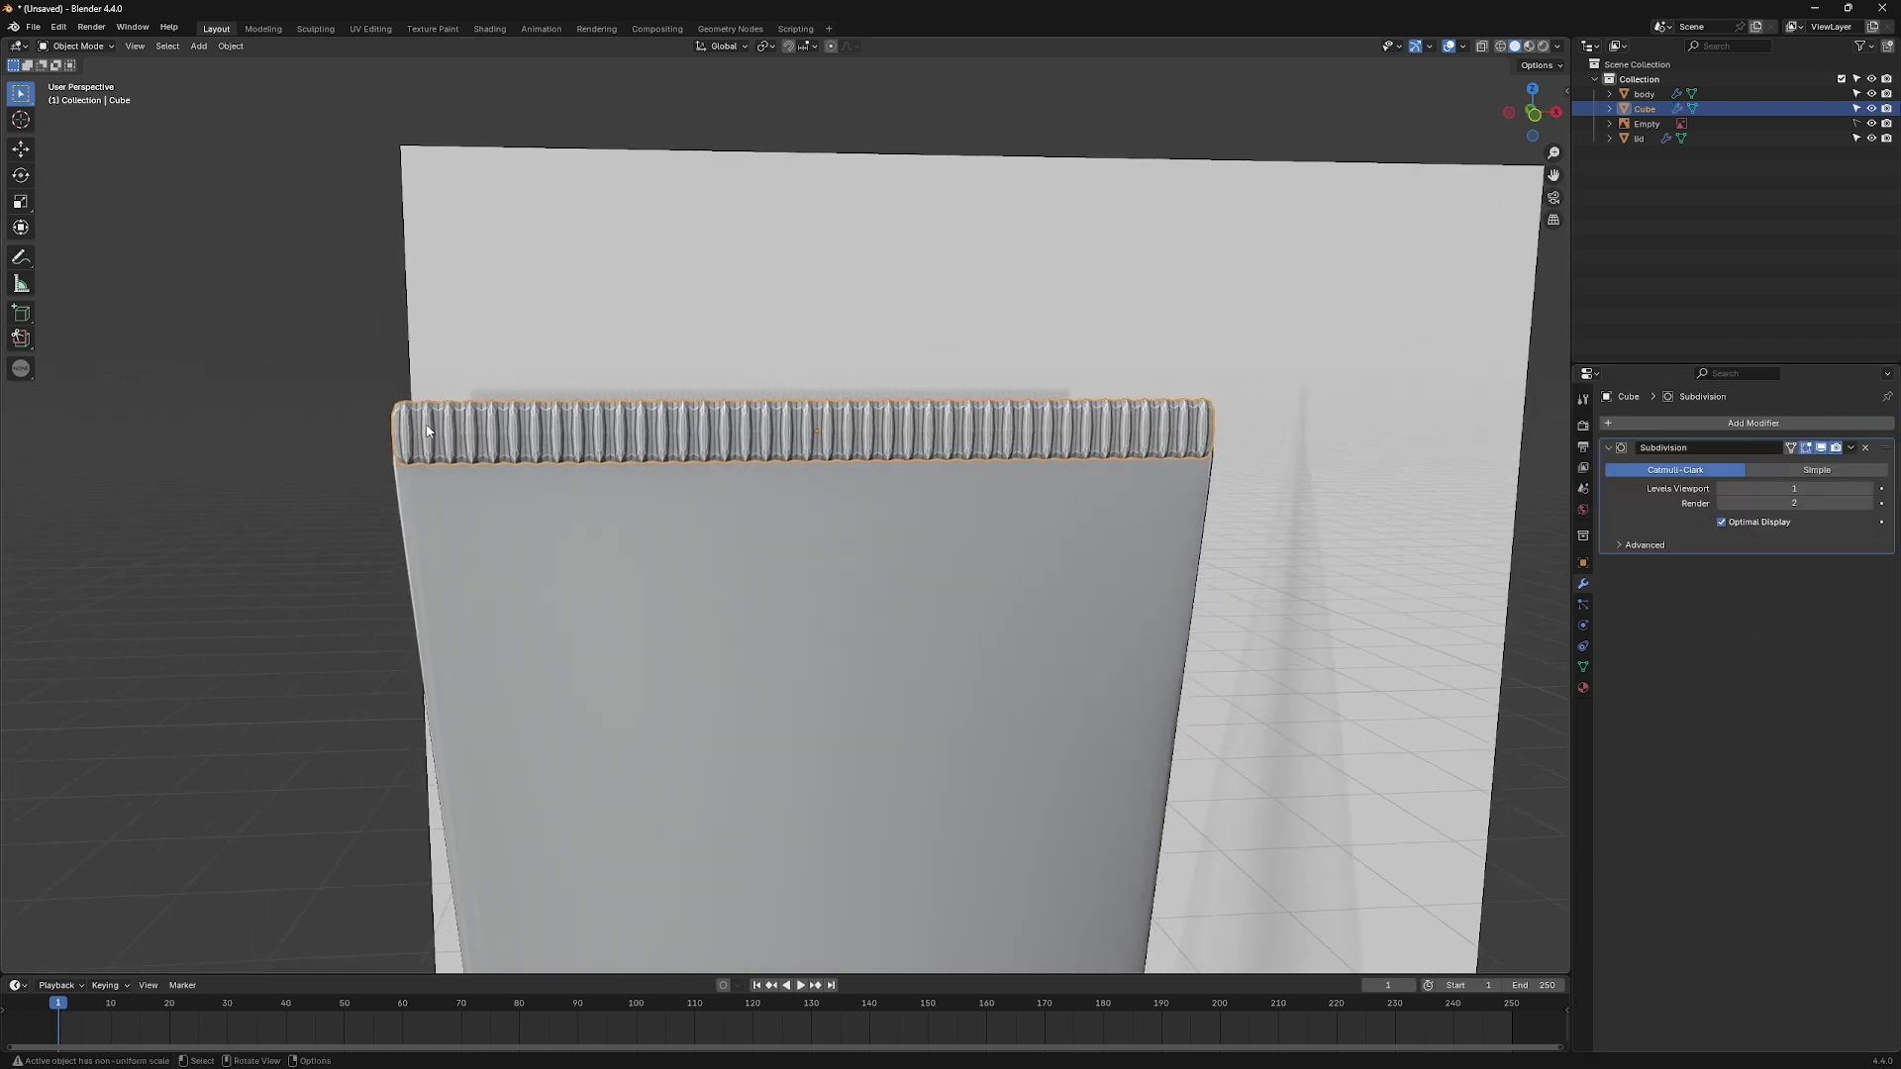
shift+middle_drag(423, 438, 500, 483)
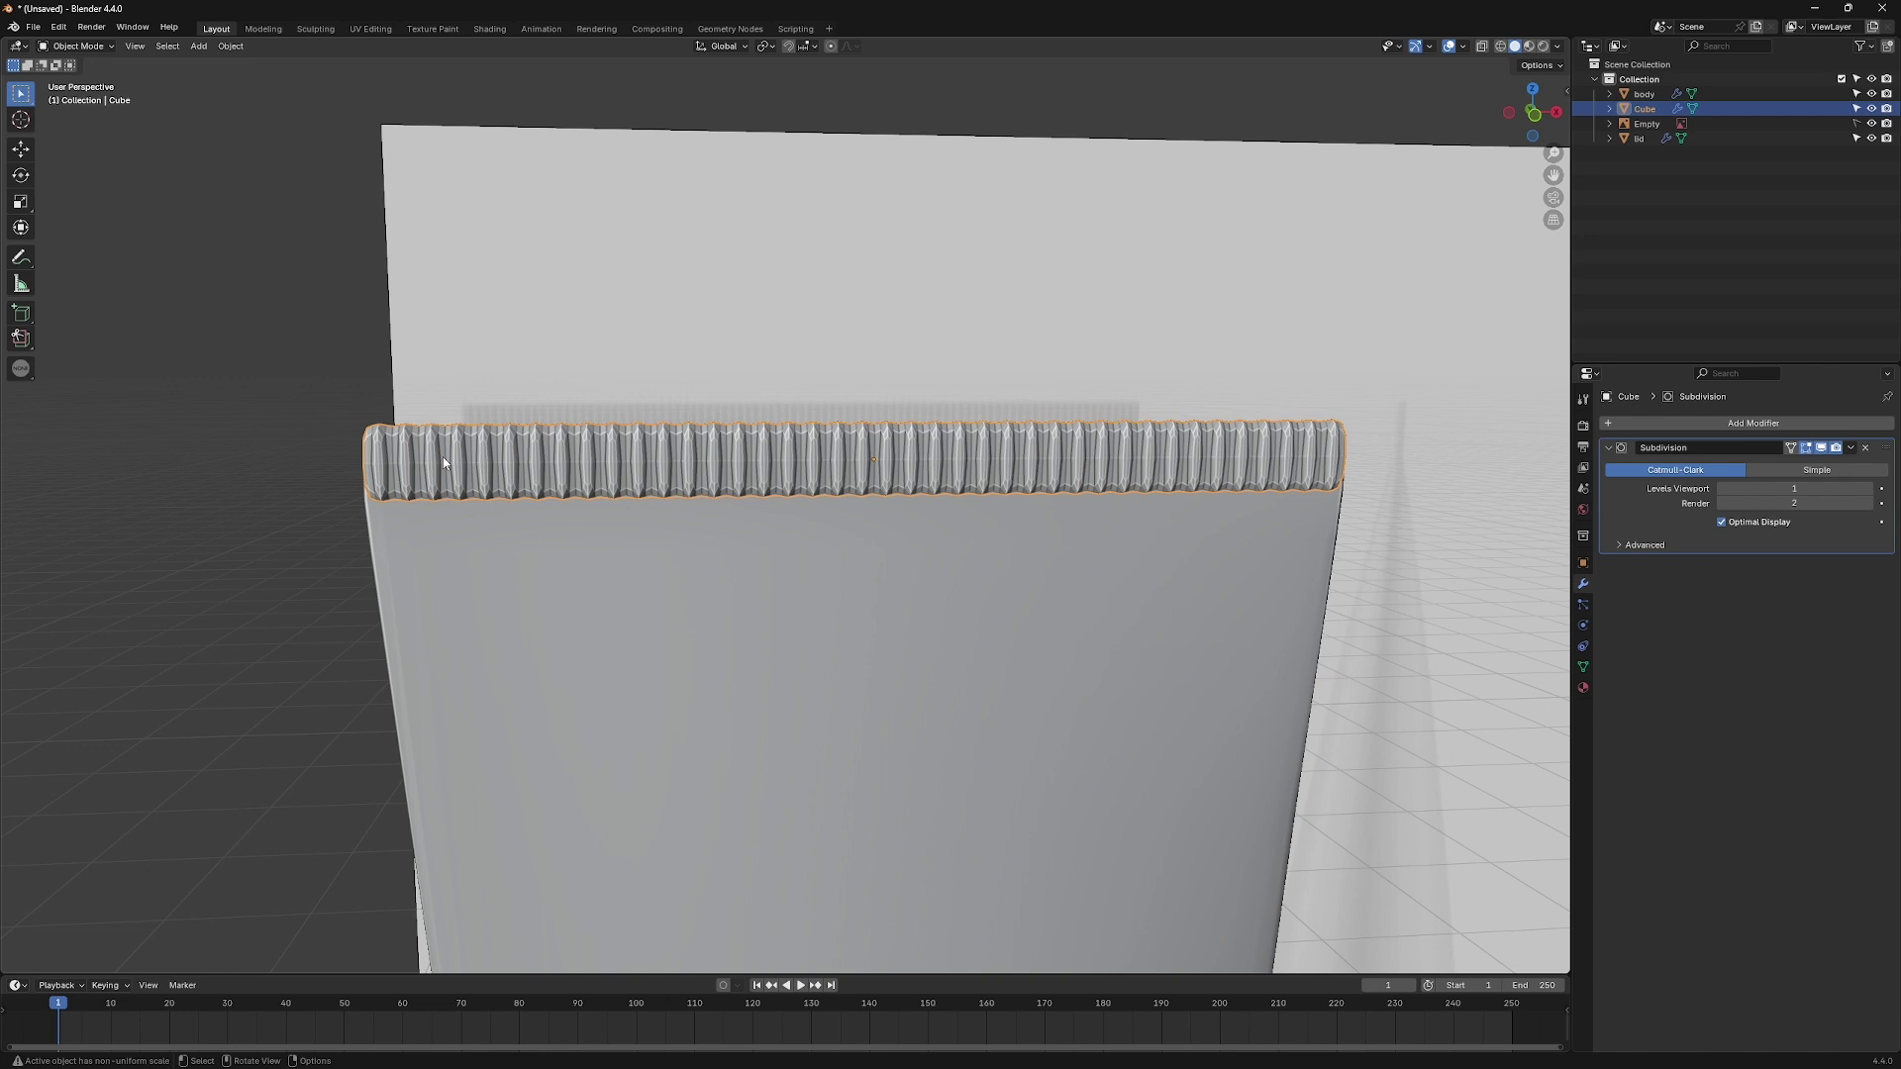
key(Tab)
key(ctrl+r)
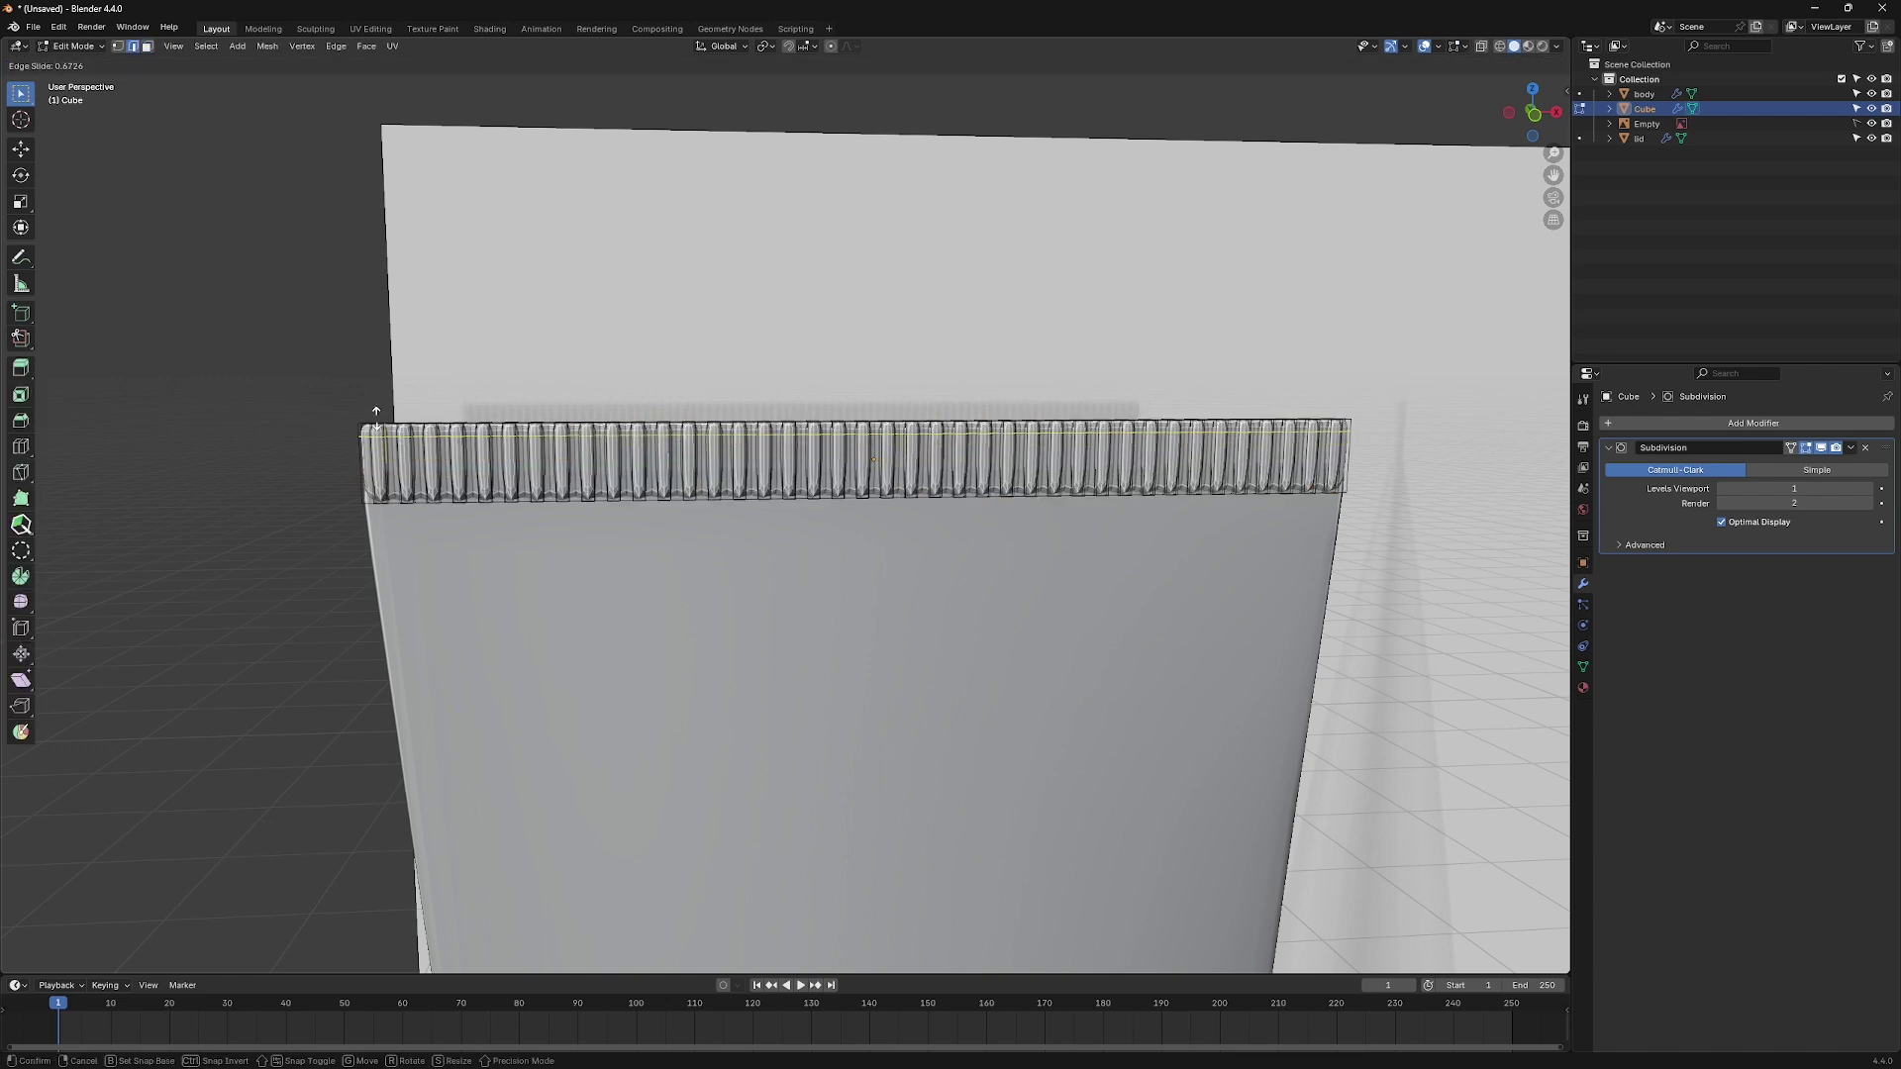
click(383, 446)
click(373, 431)
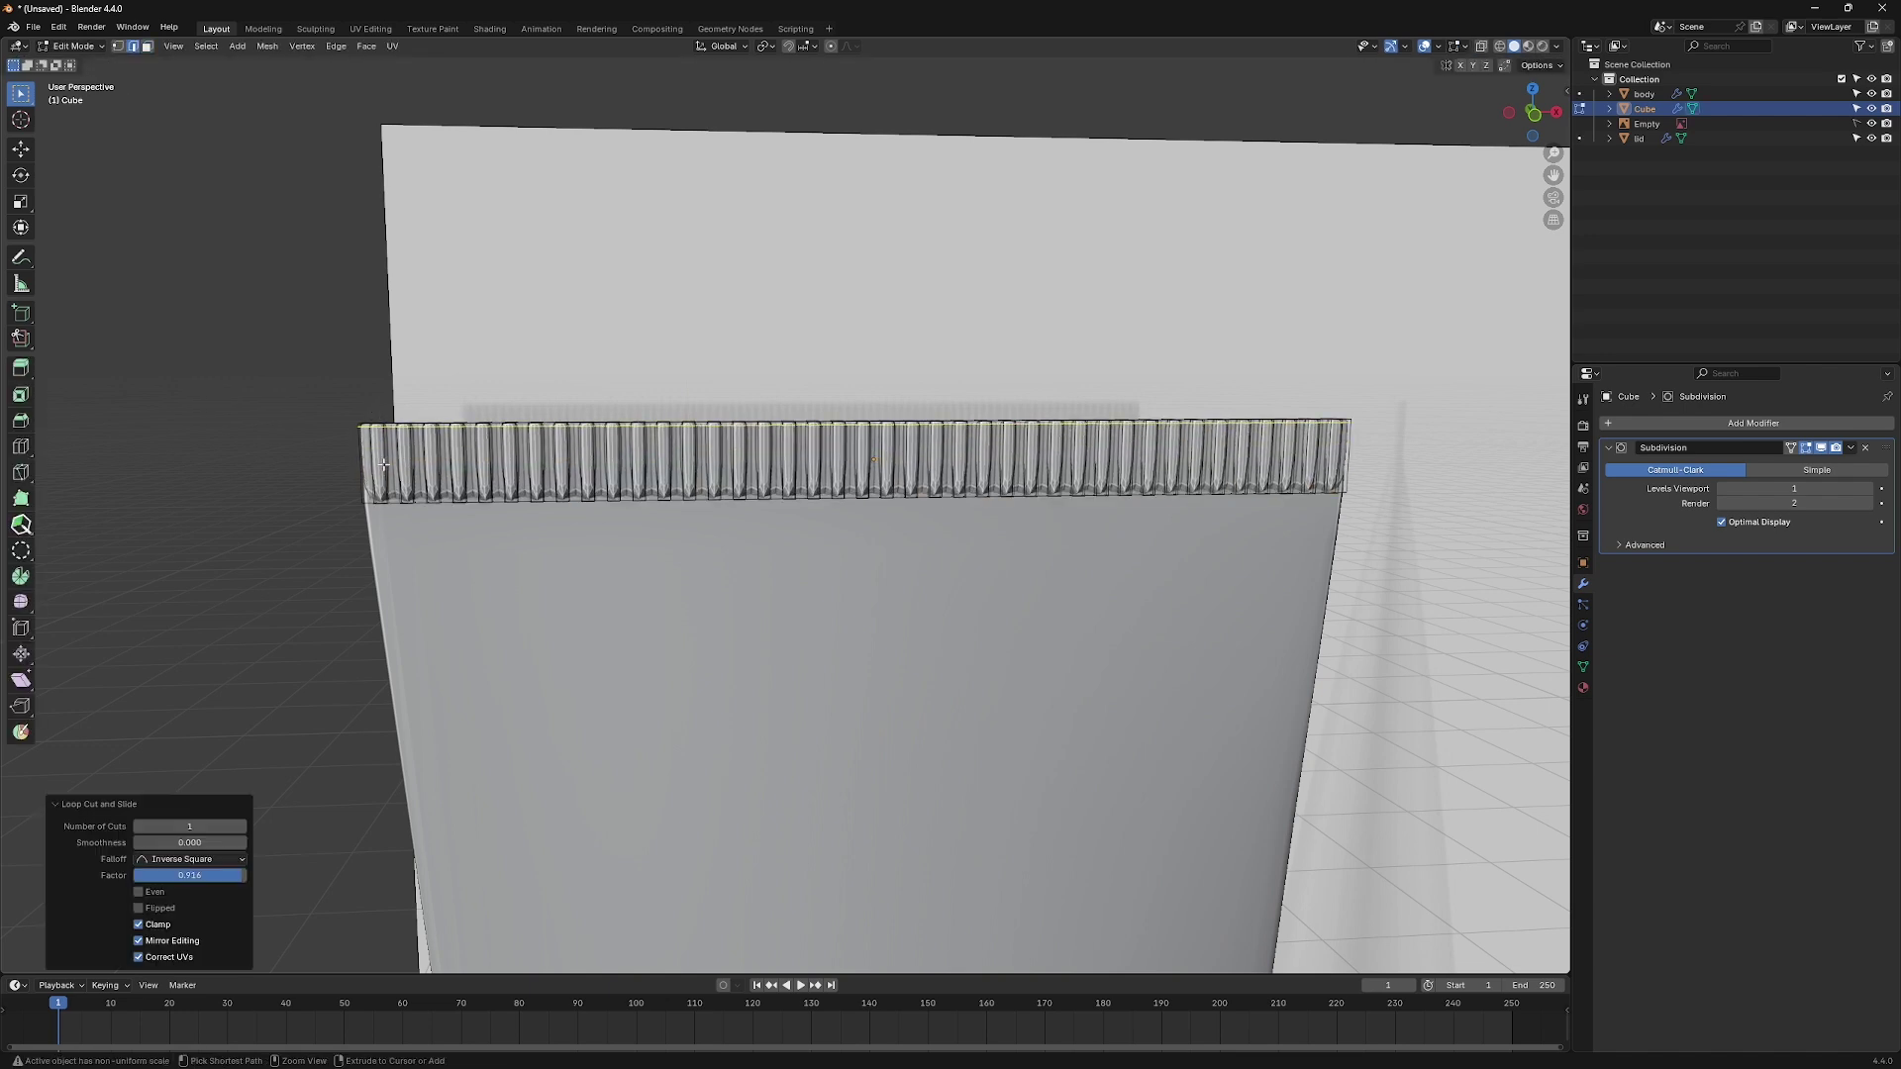
Add a support loop near the bottom of the ribs and shade the strip smooth.
key(ctrl+r)
click(384, 464)
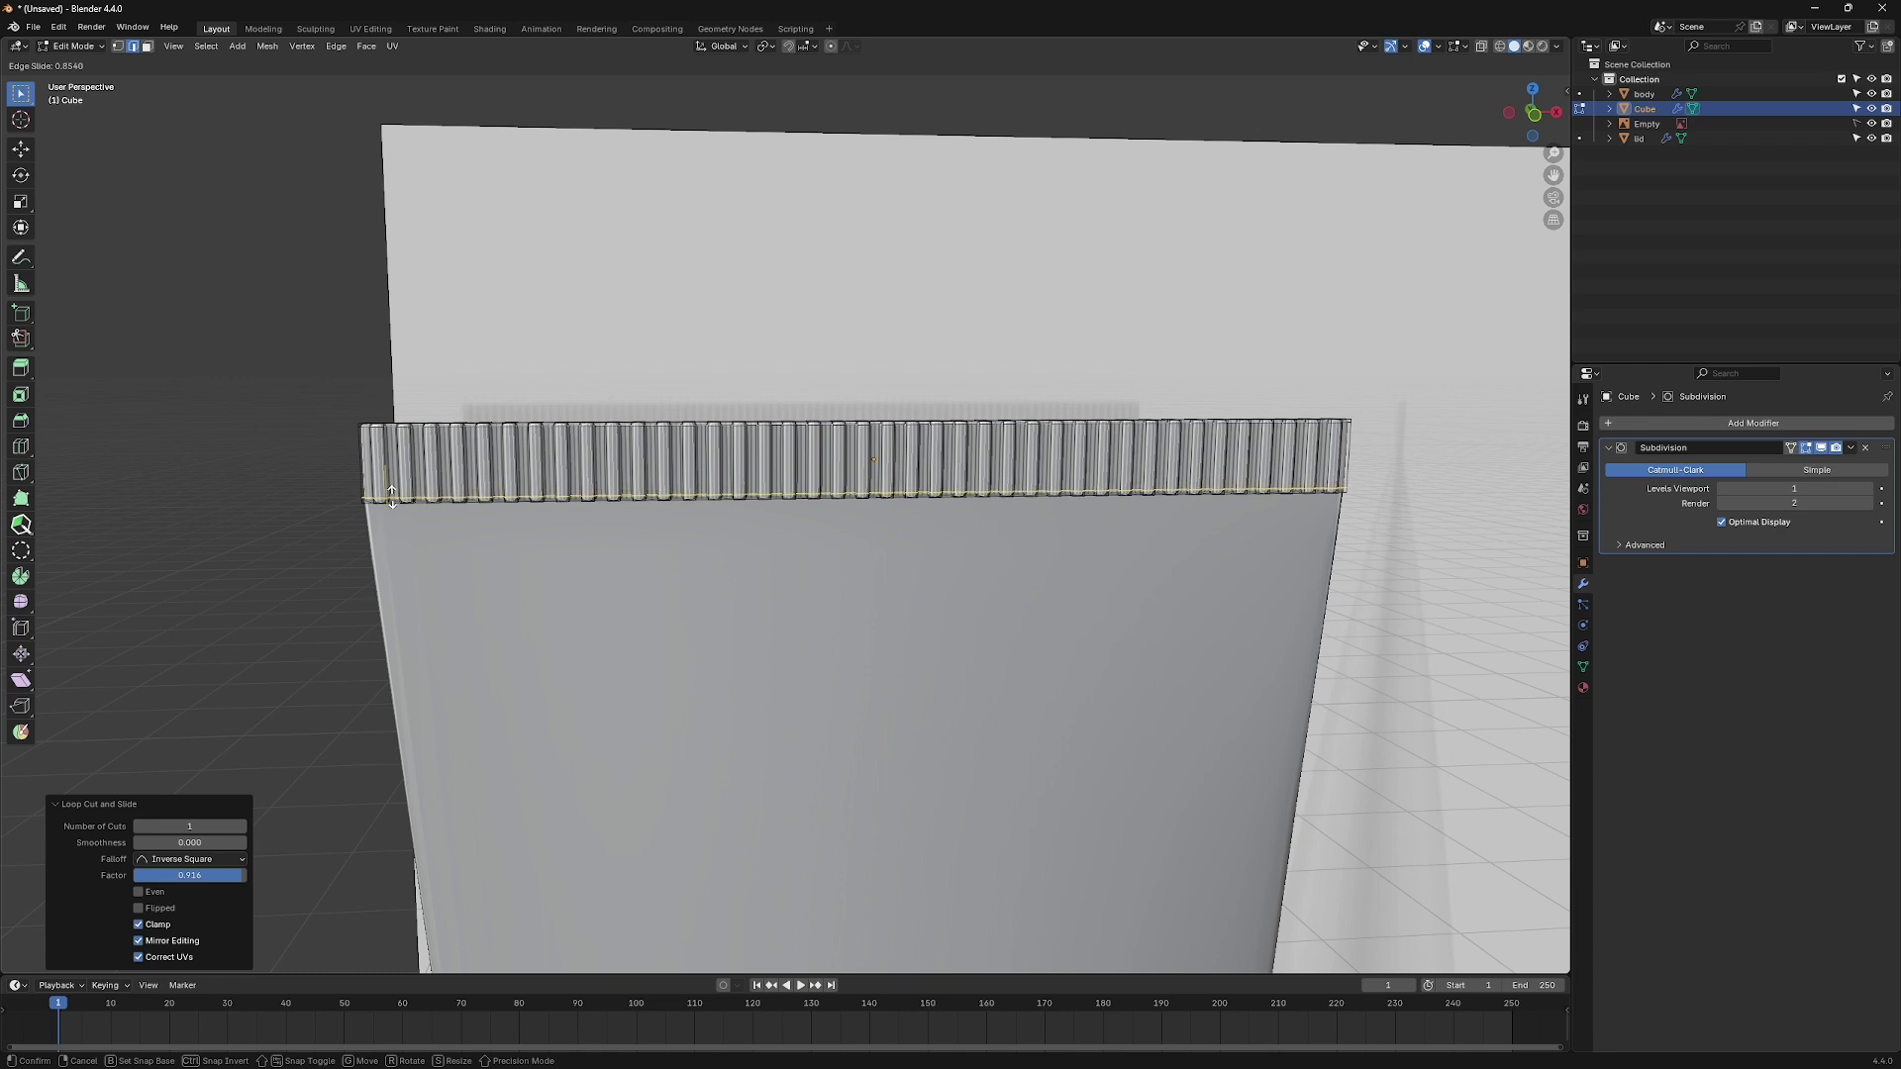
click(389, 493)
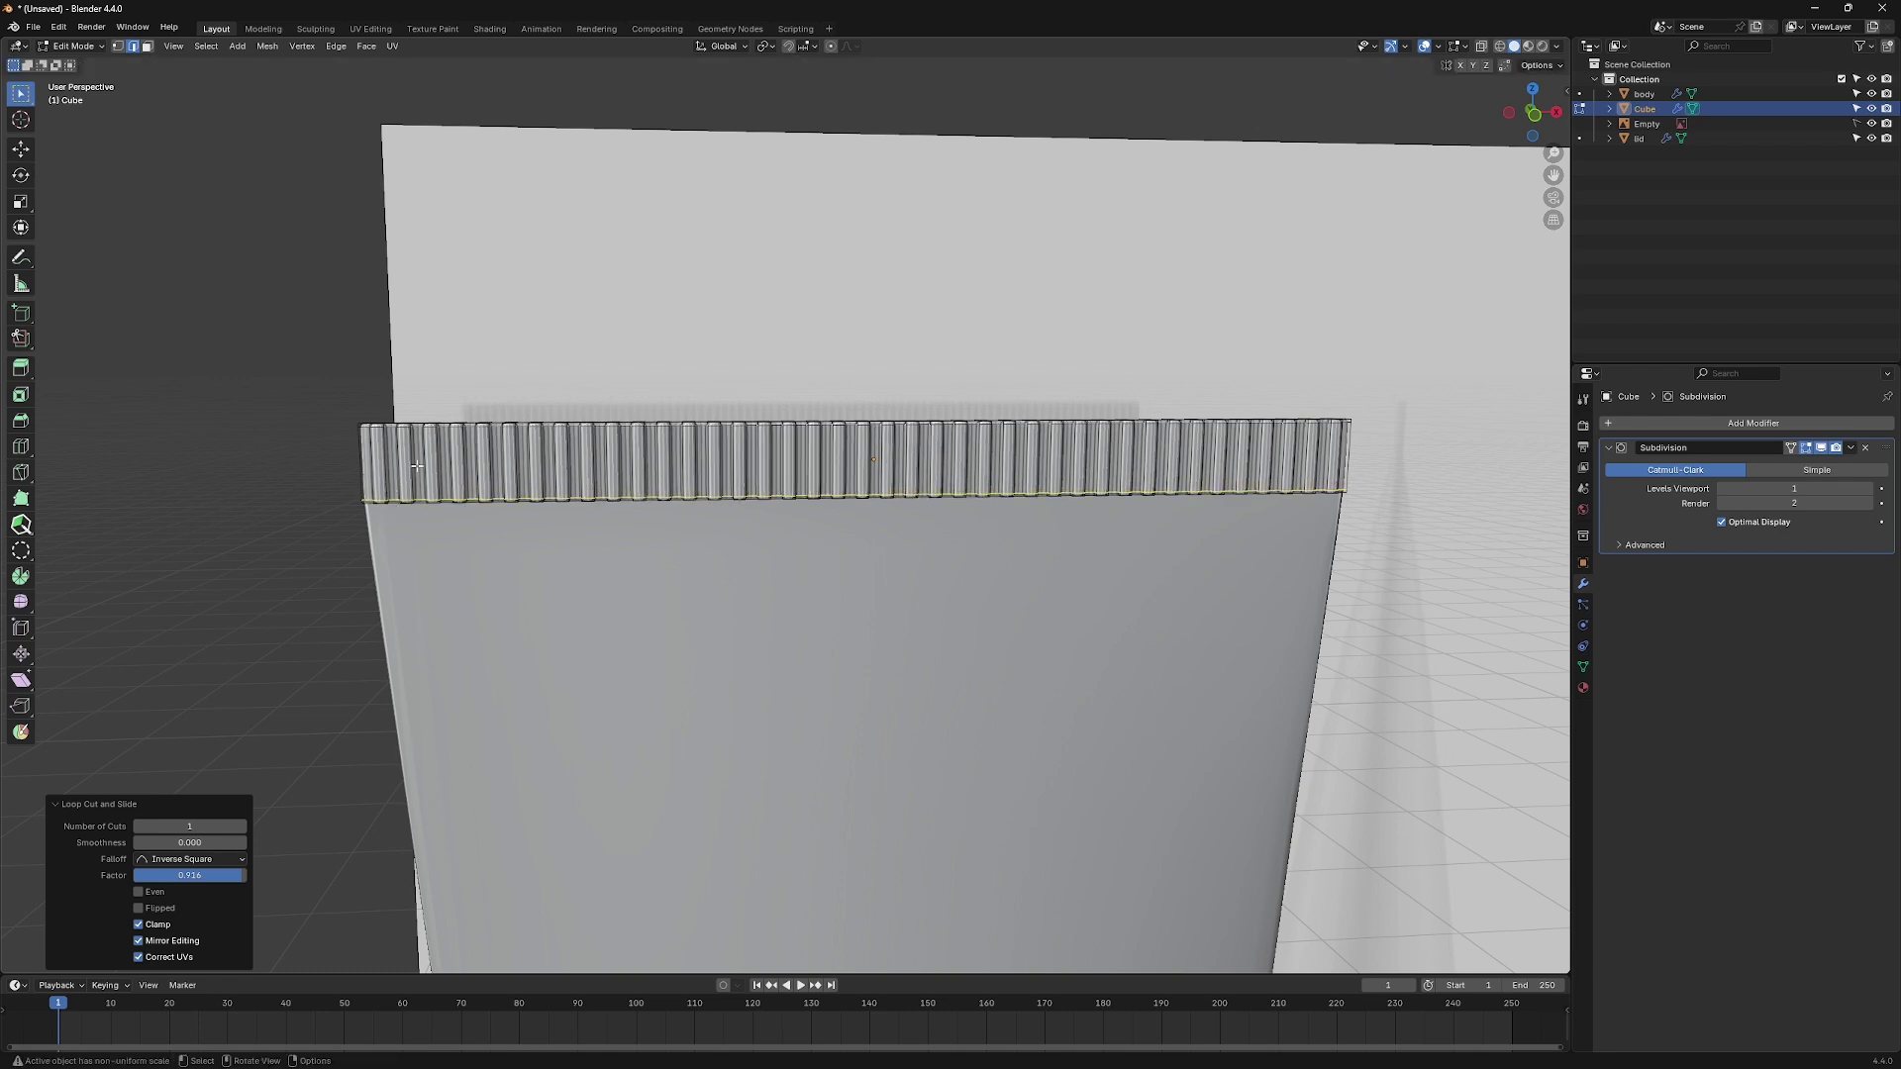
key(Tab)
right_click(415, 466)
click(415, 475)
scroll(565, 593, down, 3)
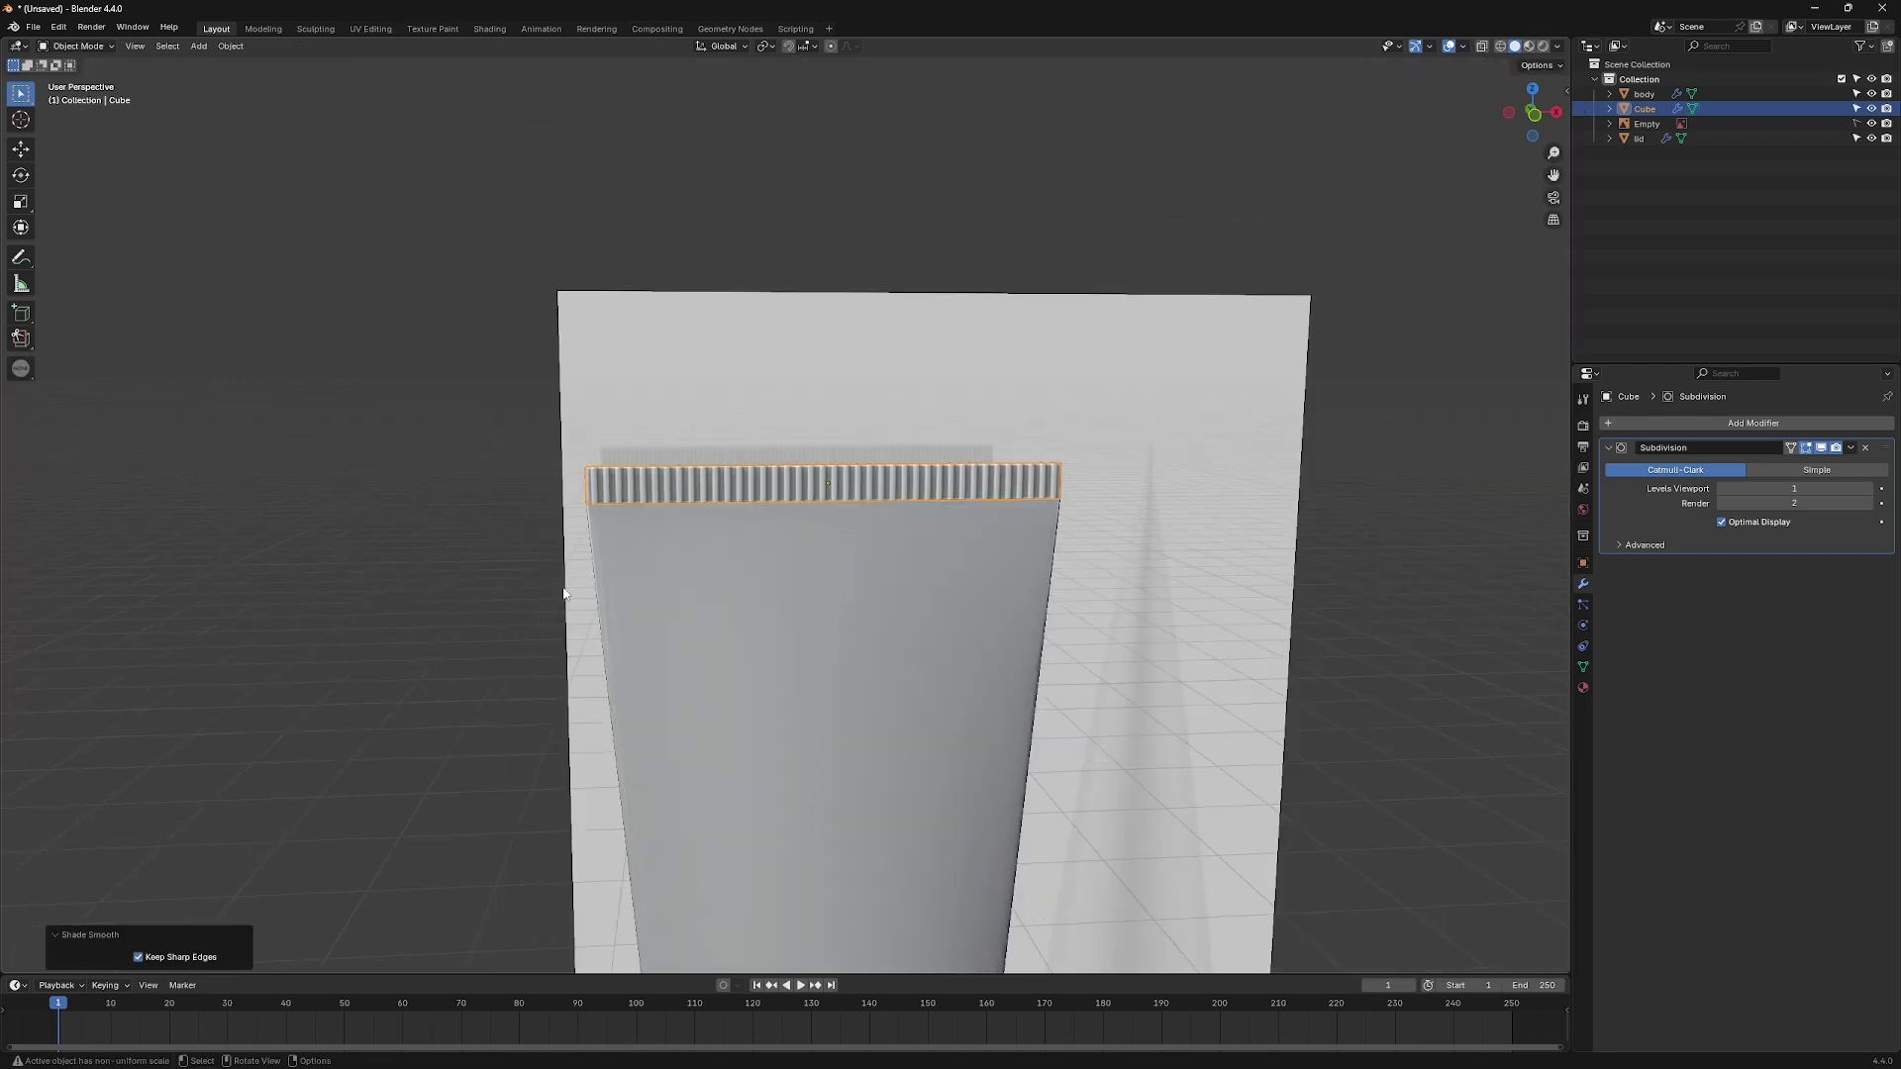
scroll(678, 595, down, 4)
scroll(725, 655, down, 4)
mouse_move(725, 656)
middle_down()
mouse_move(569, 633)
mouse_move(750, 800)
mouse_move(688, 813)
middle_up()
scroll(750, 799, up, 3)
scroll(749, 800, down, 3)
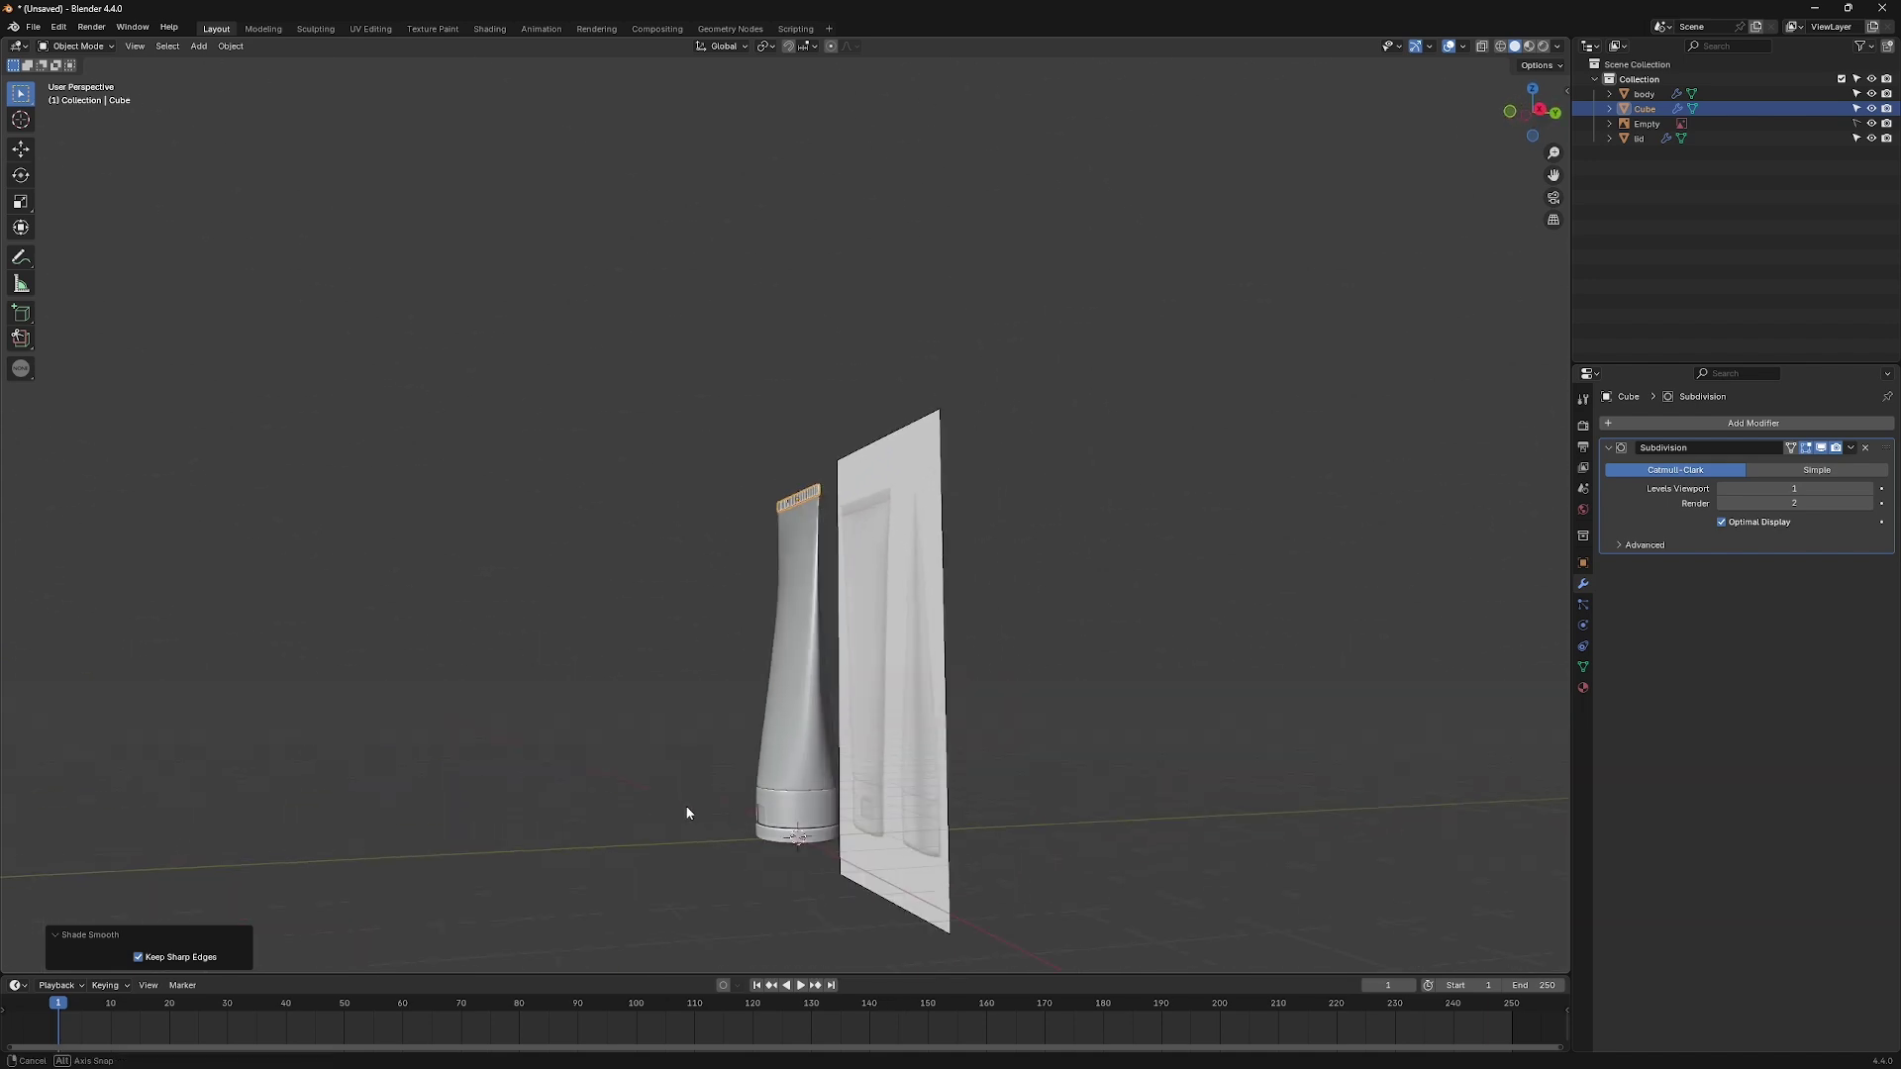
From the side view, cut a middle edge loop on the tube body and scale it outward.
click(794, 717)
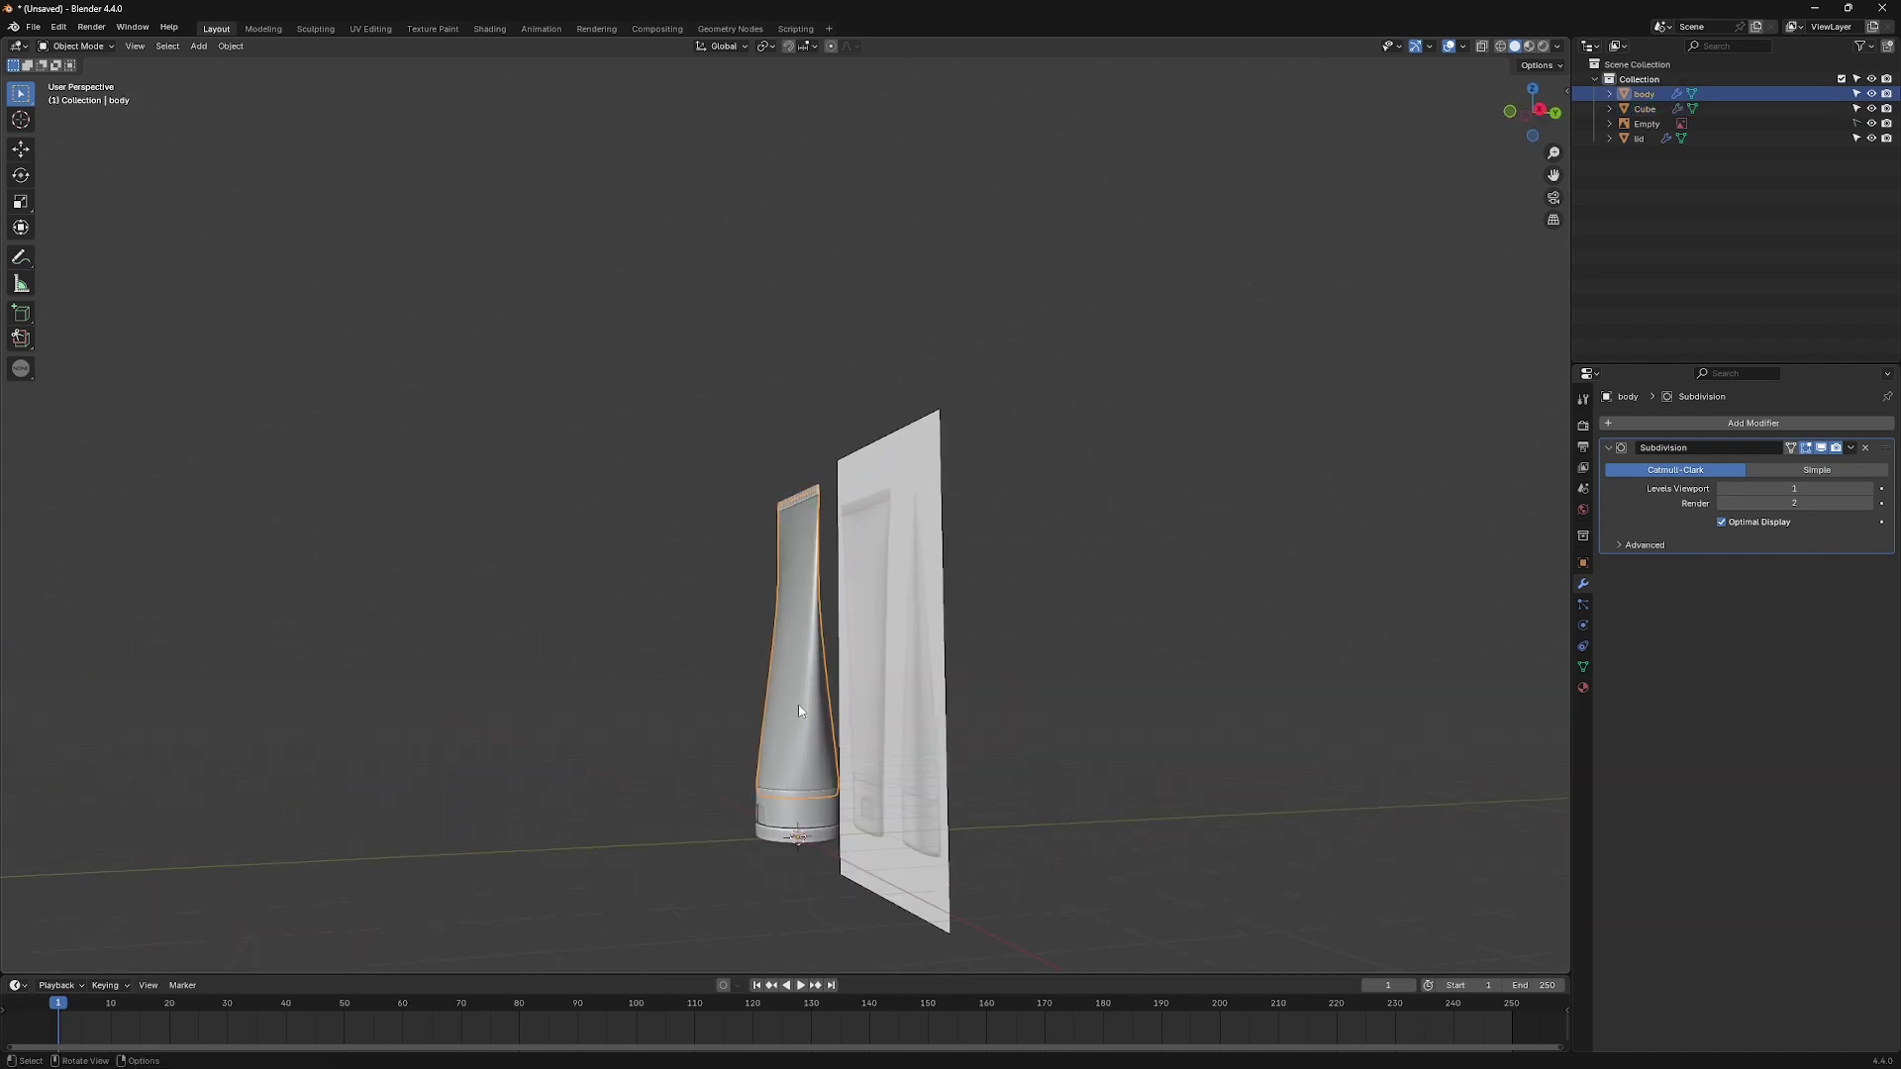
key(Tab)
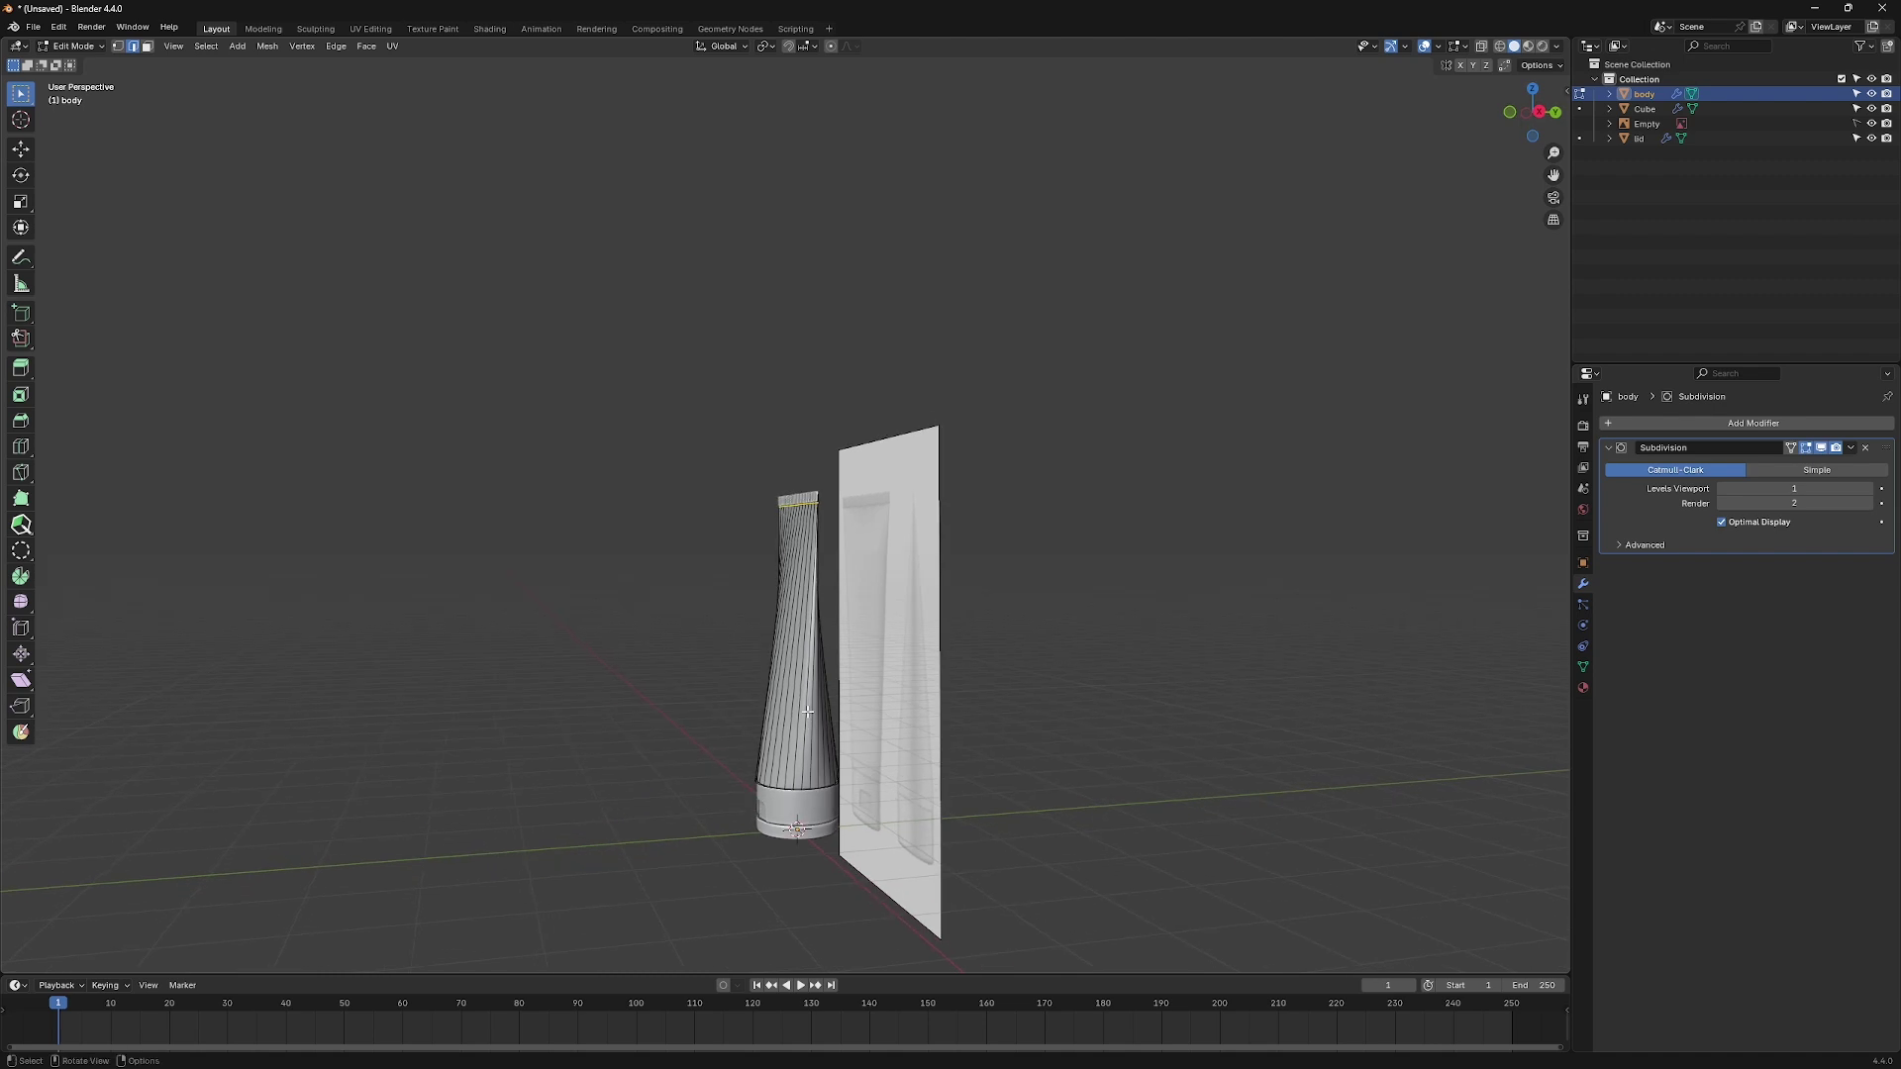
key(KP_3)
scroll(805, 714, up, 3)
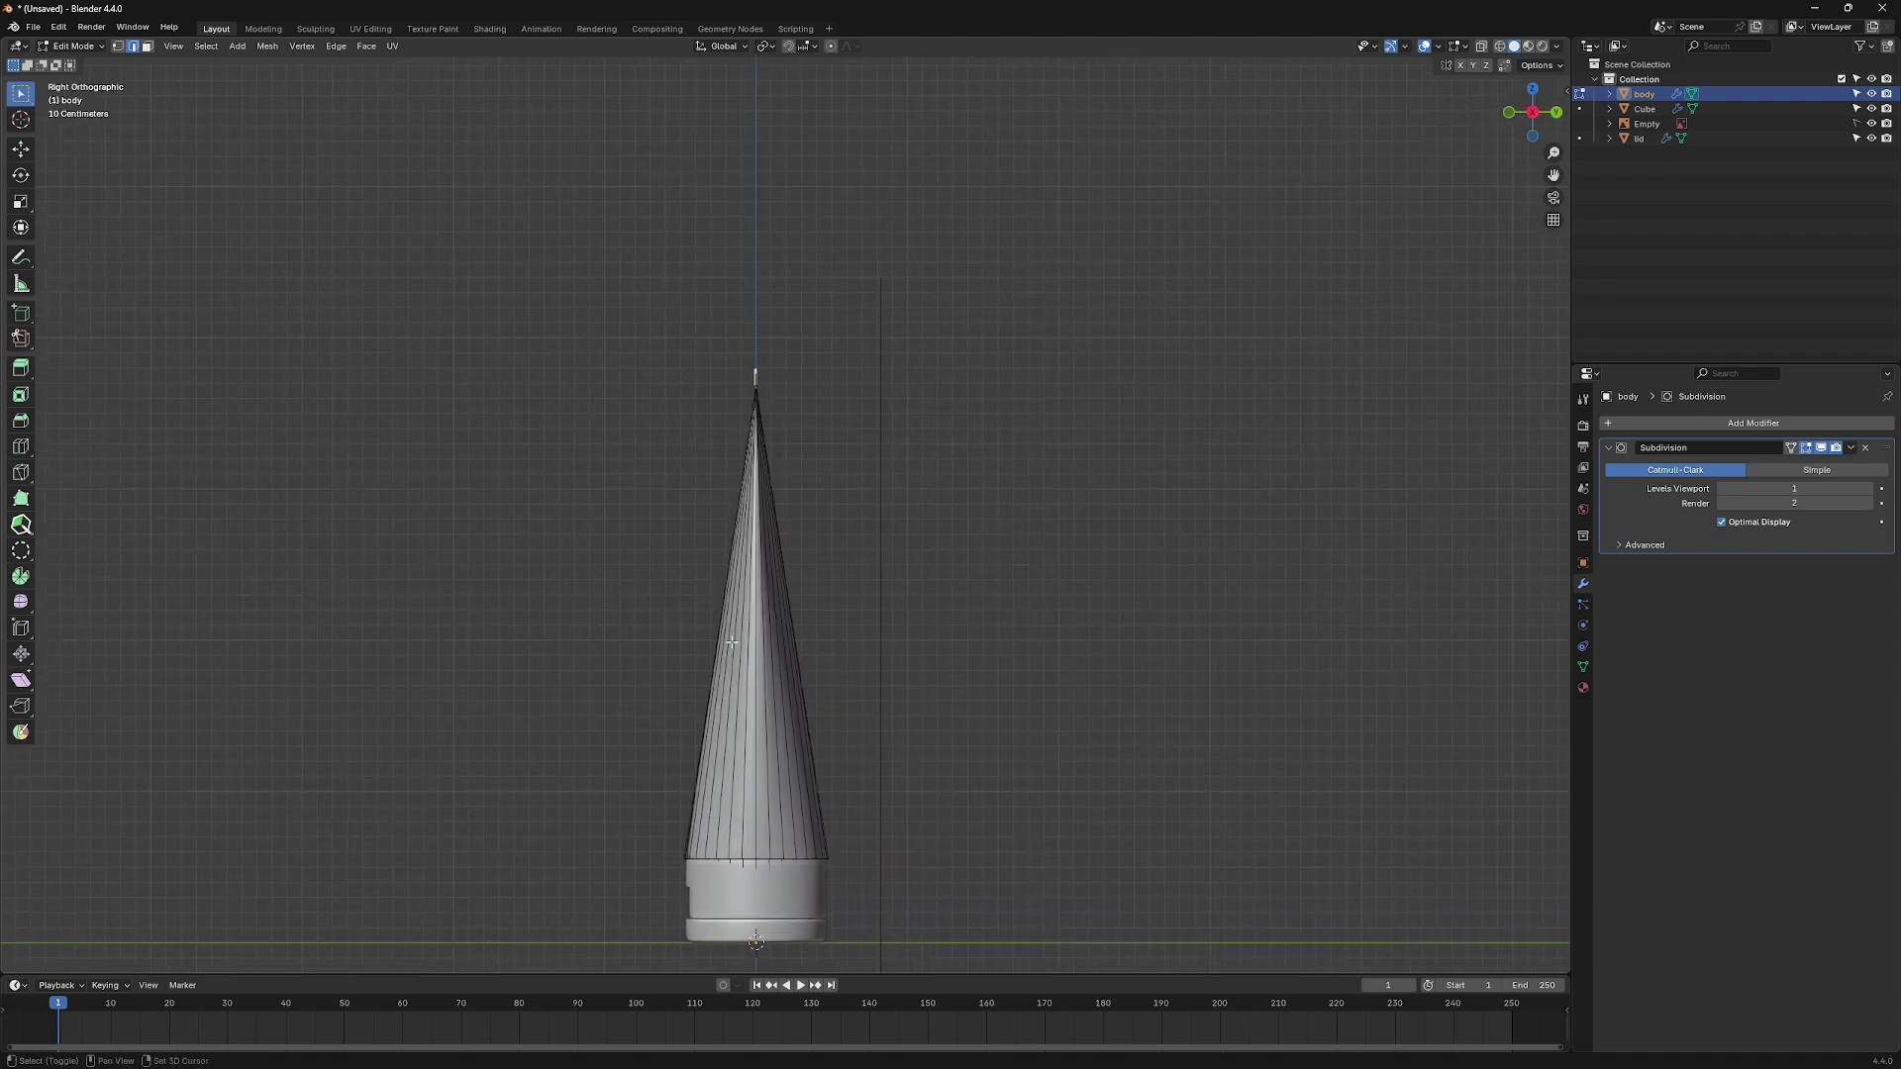
click(842, 723)
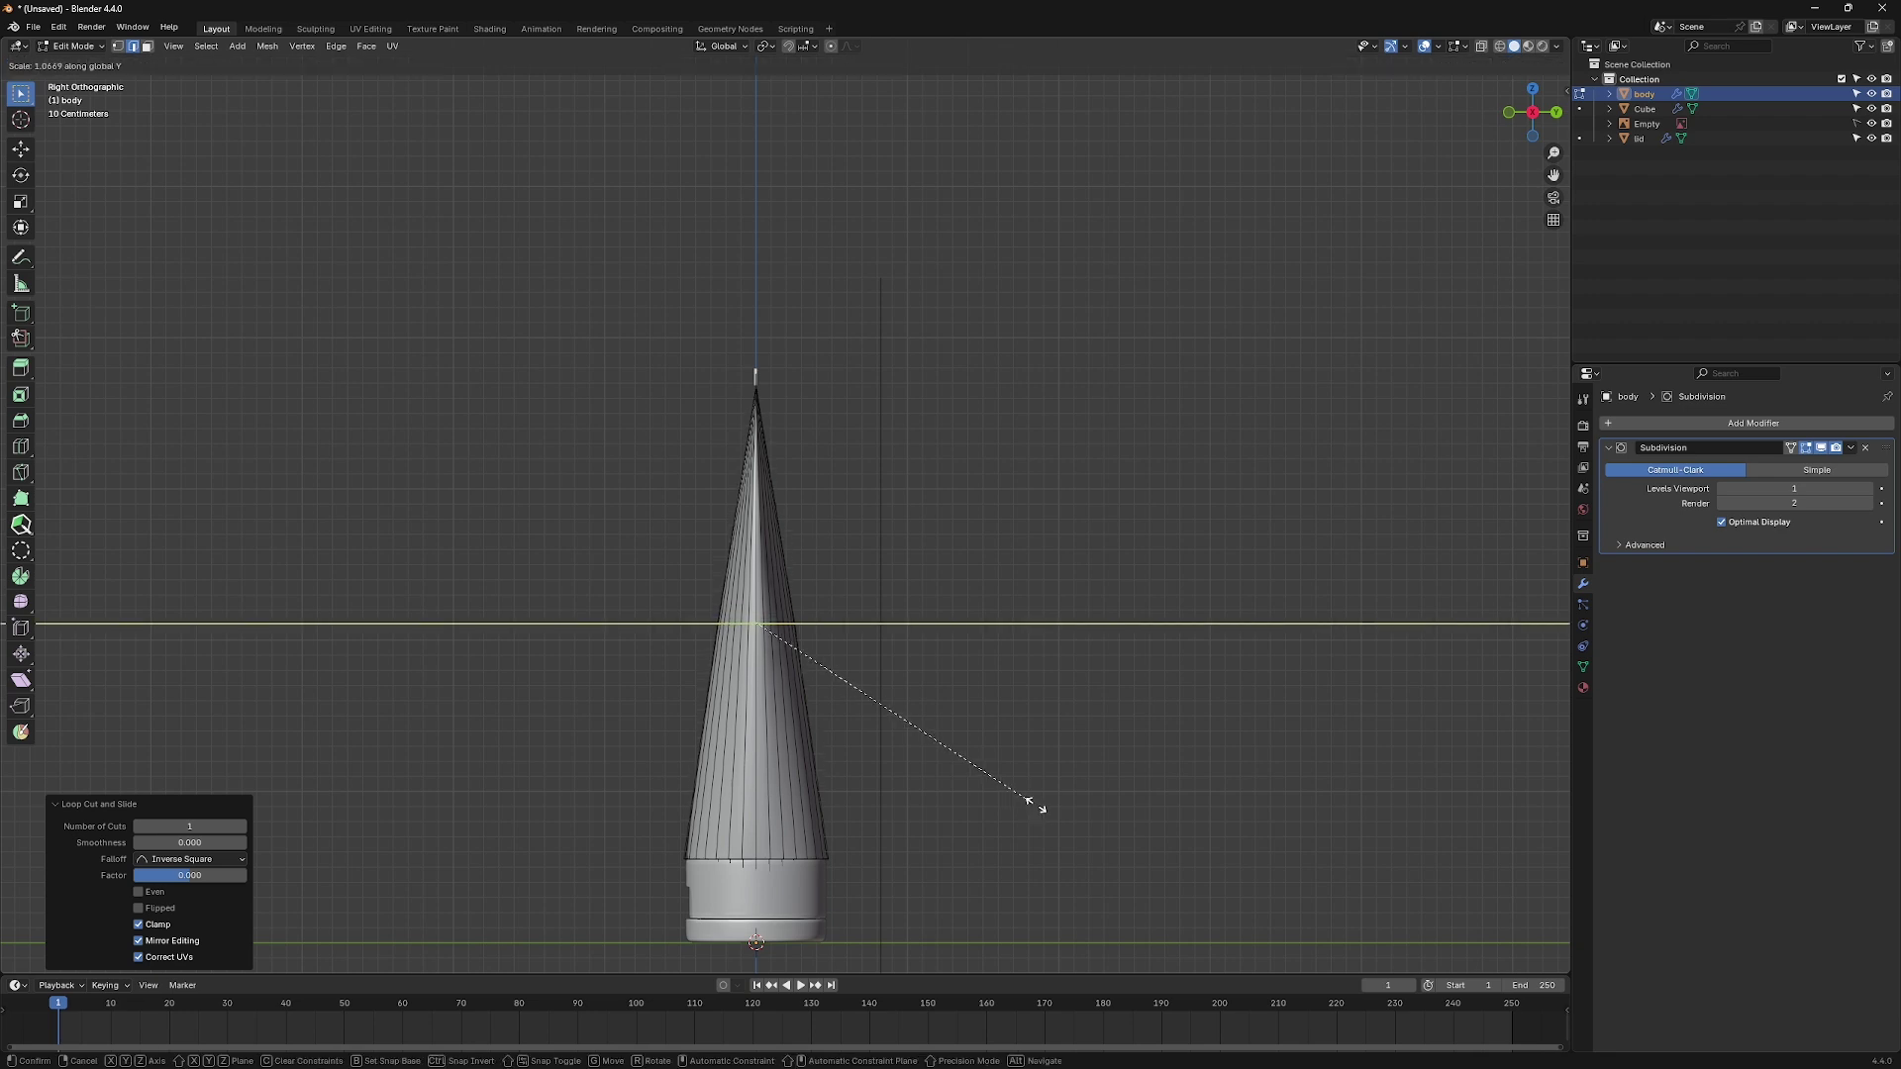
click(1080, 826)
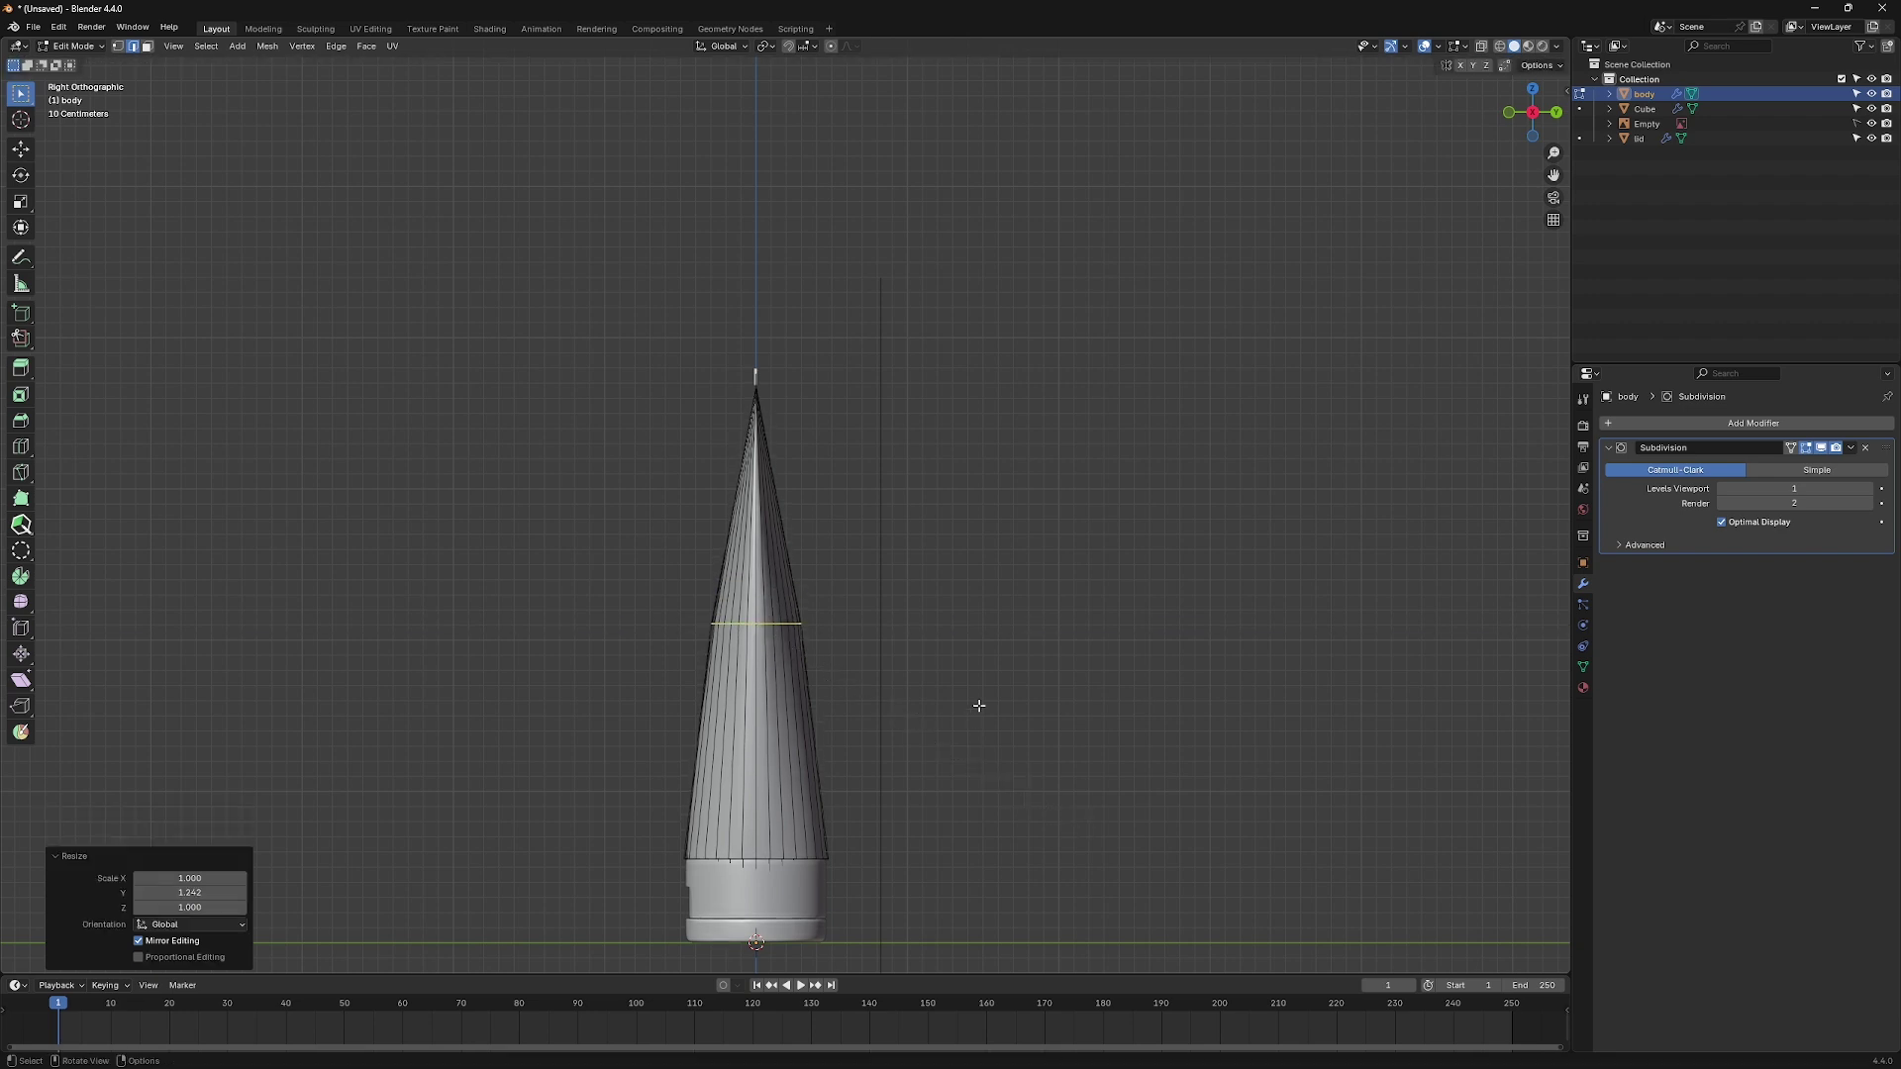
key(ctrl+b)
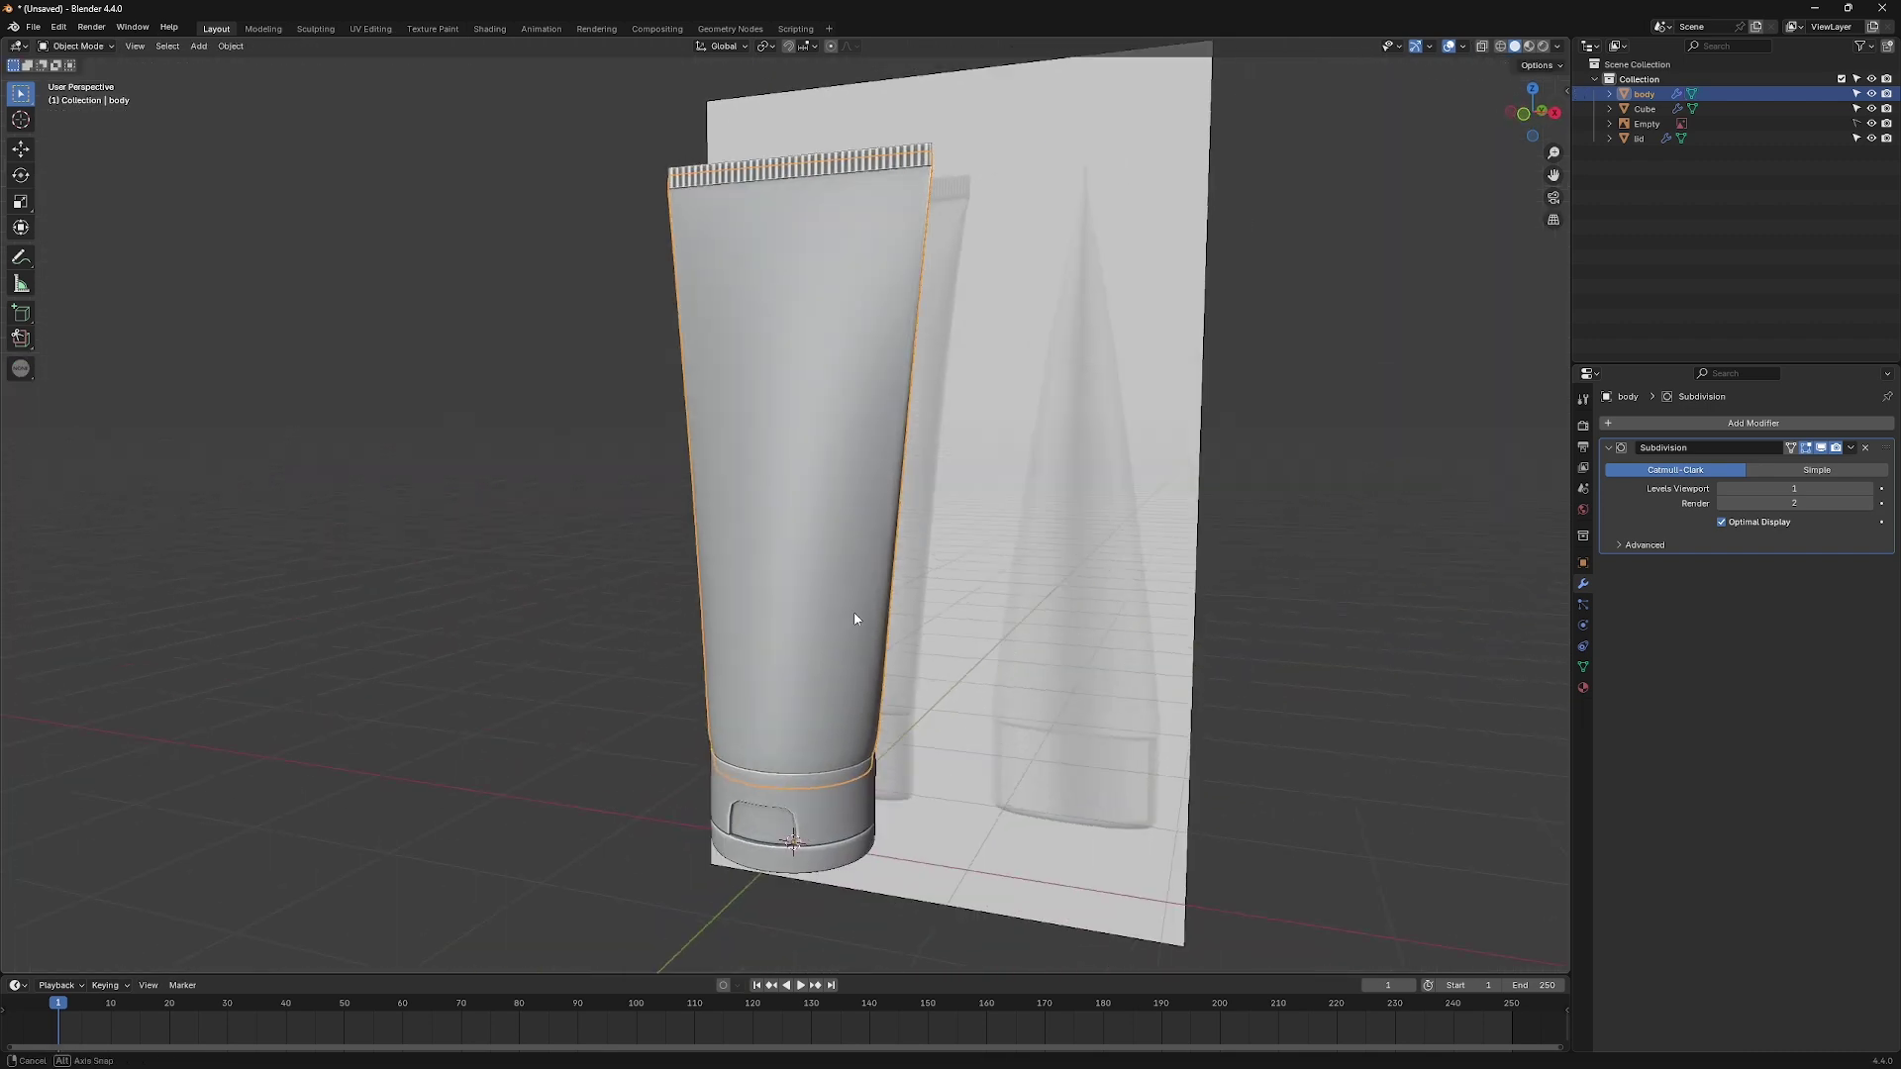
middle_drag(855, 619, 806, 821)
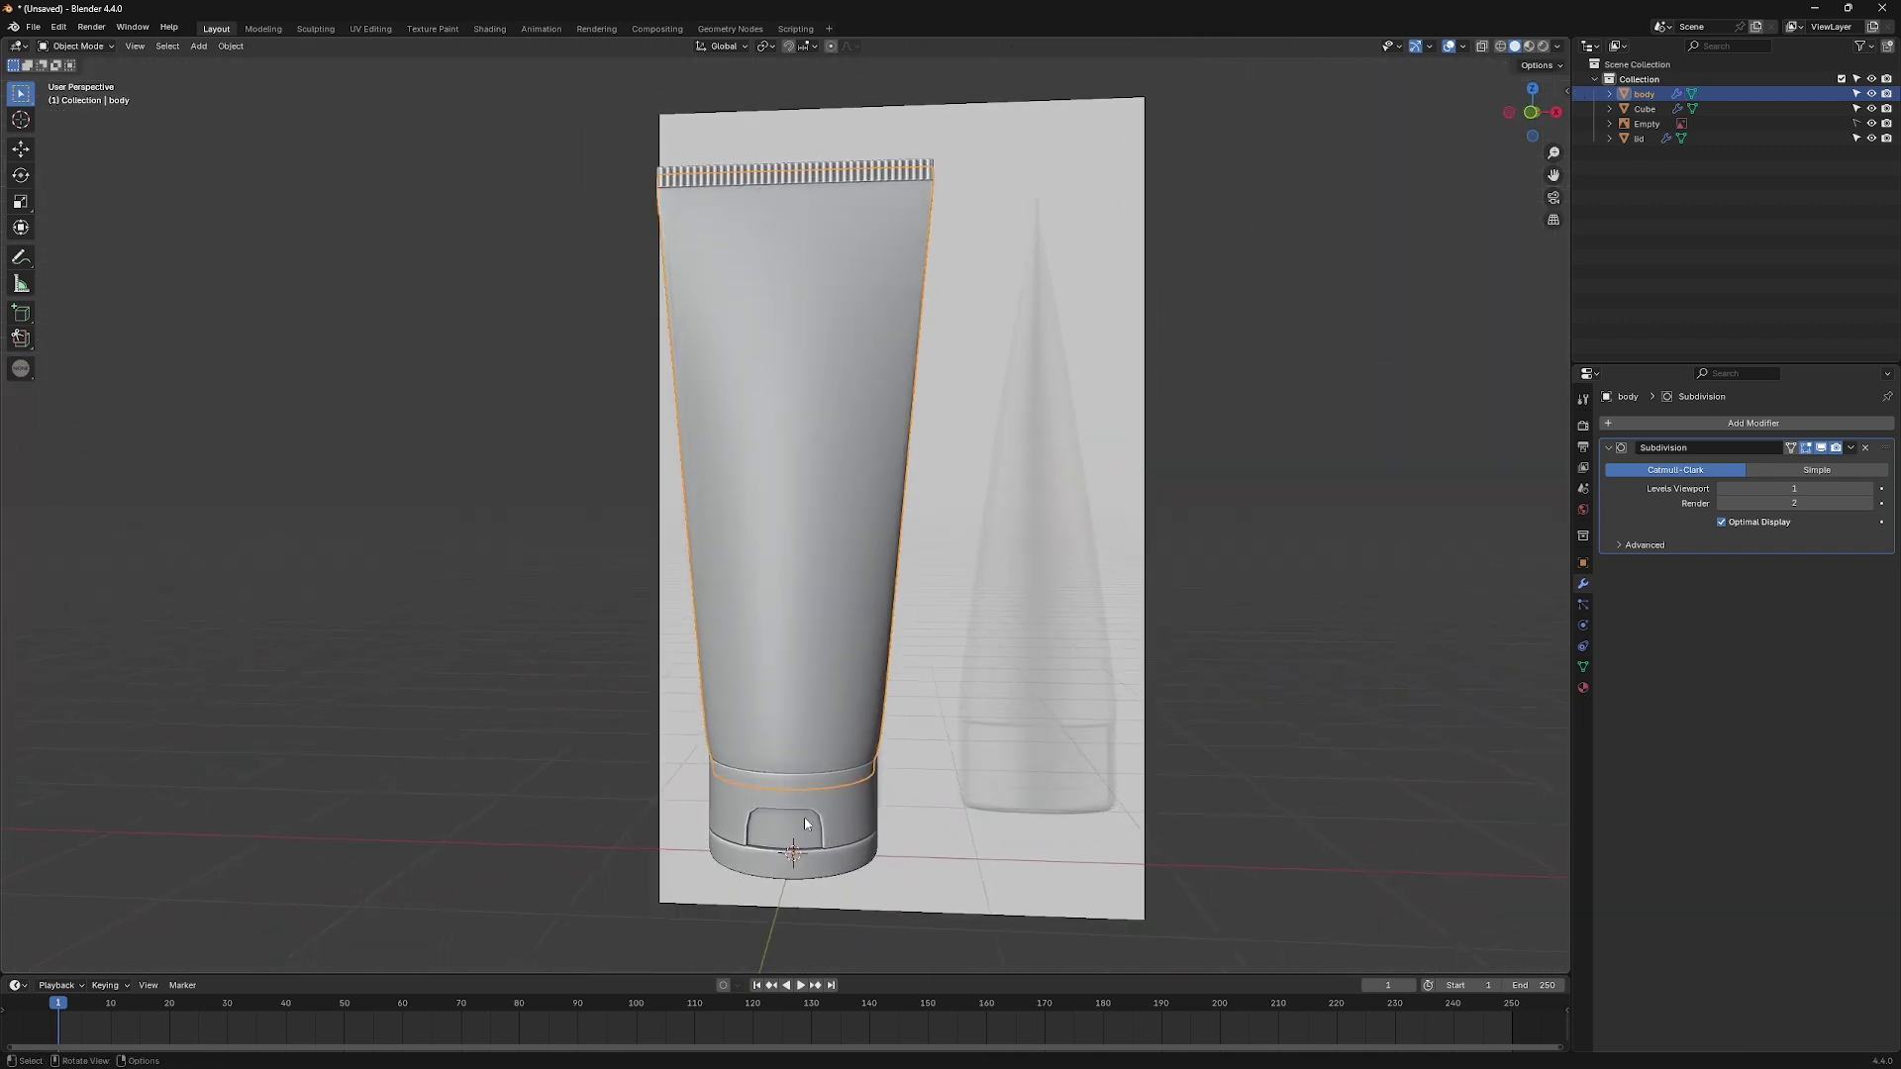
mouse_move(891, 780)
middle_down()
mouse_move(729, 710)
mouse_move(952, 702)
mouse_move(792, 711)
mouse_move(786, 618)
mouse_move(812, 708)
middle_up()
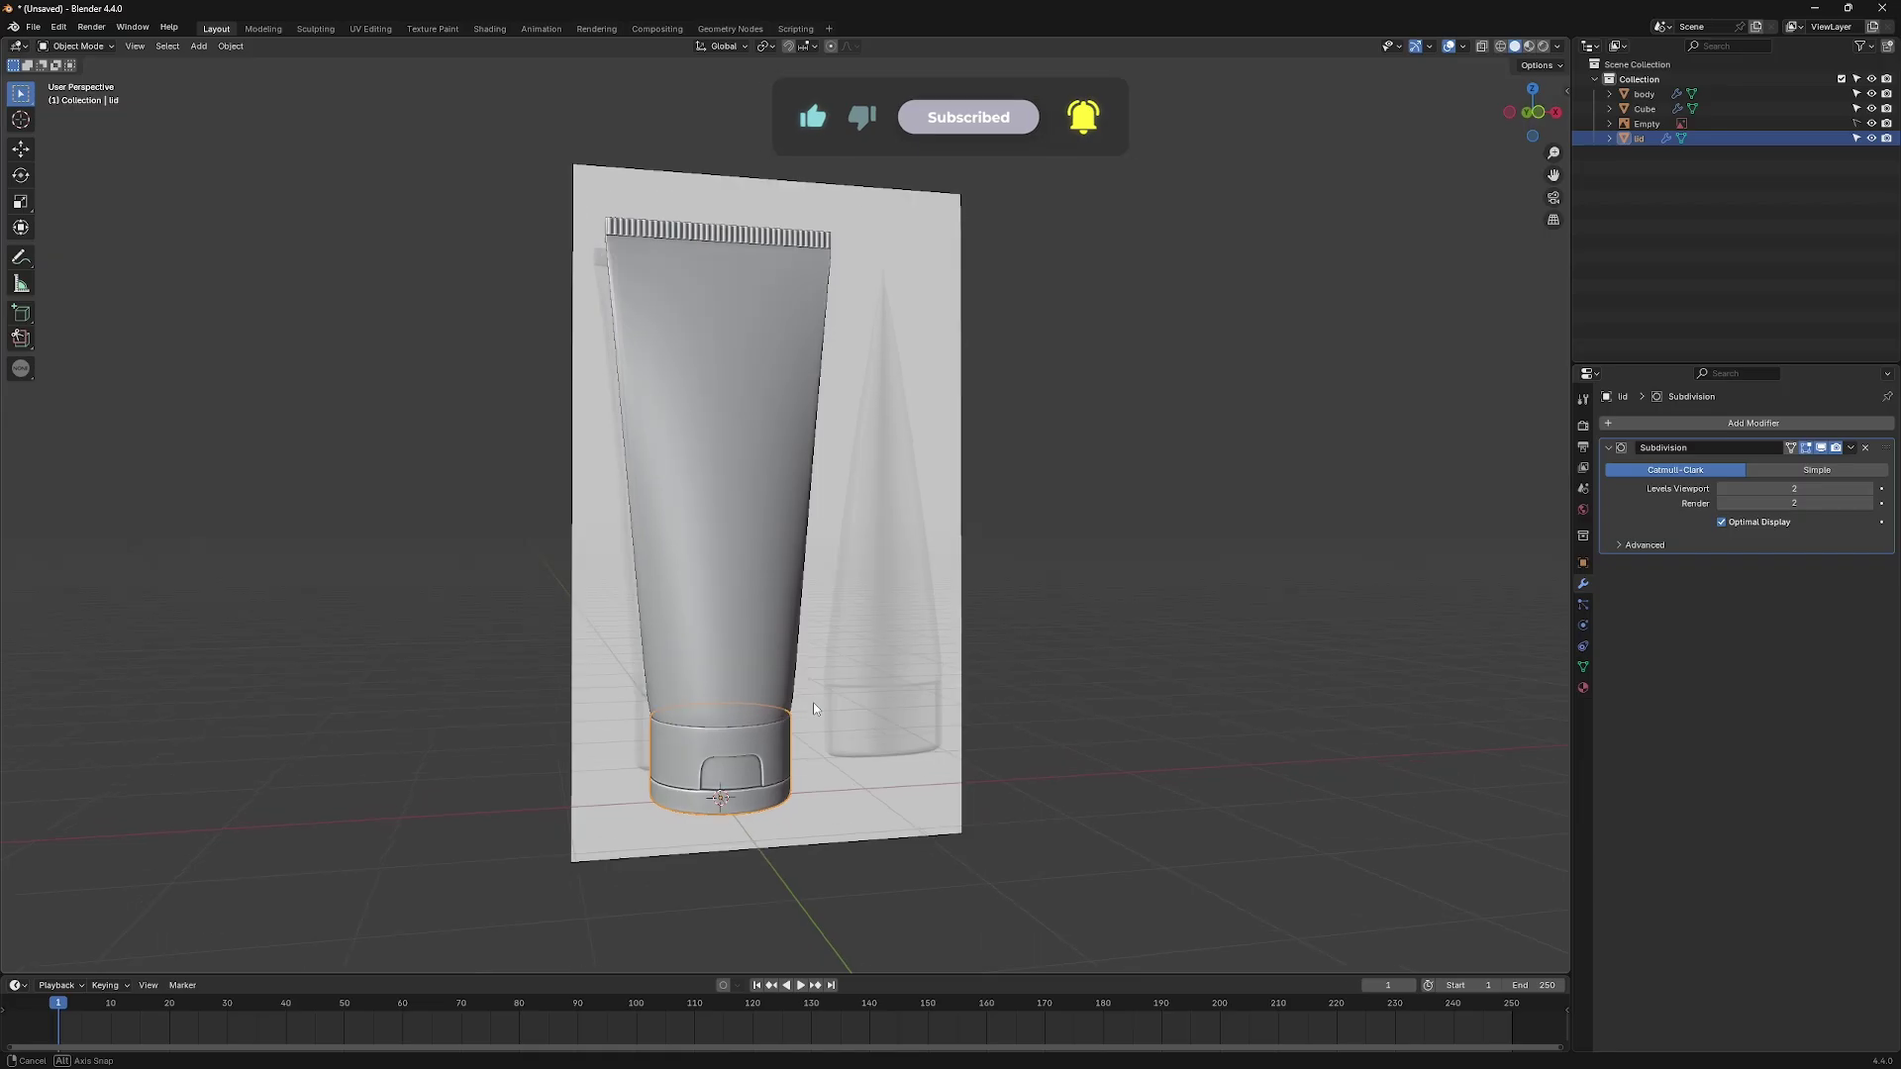